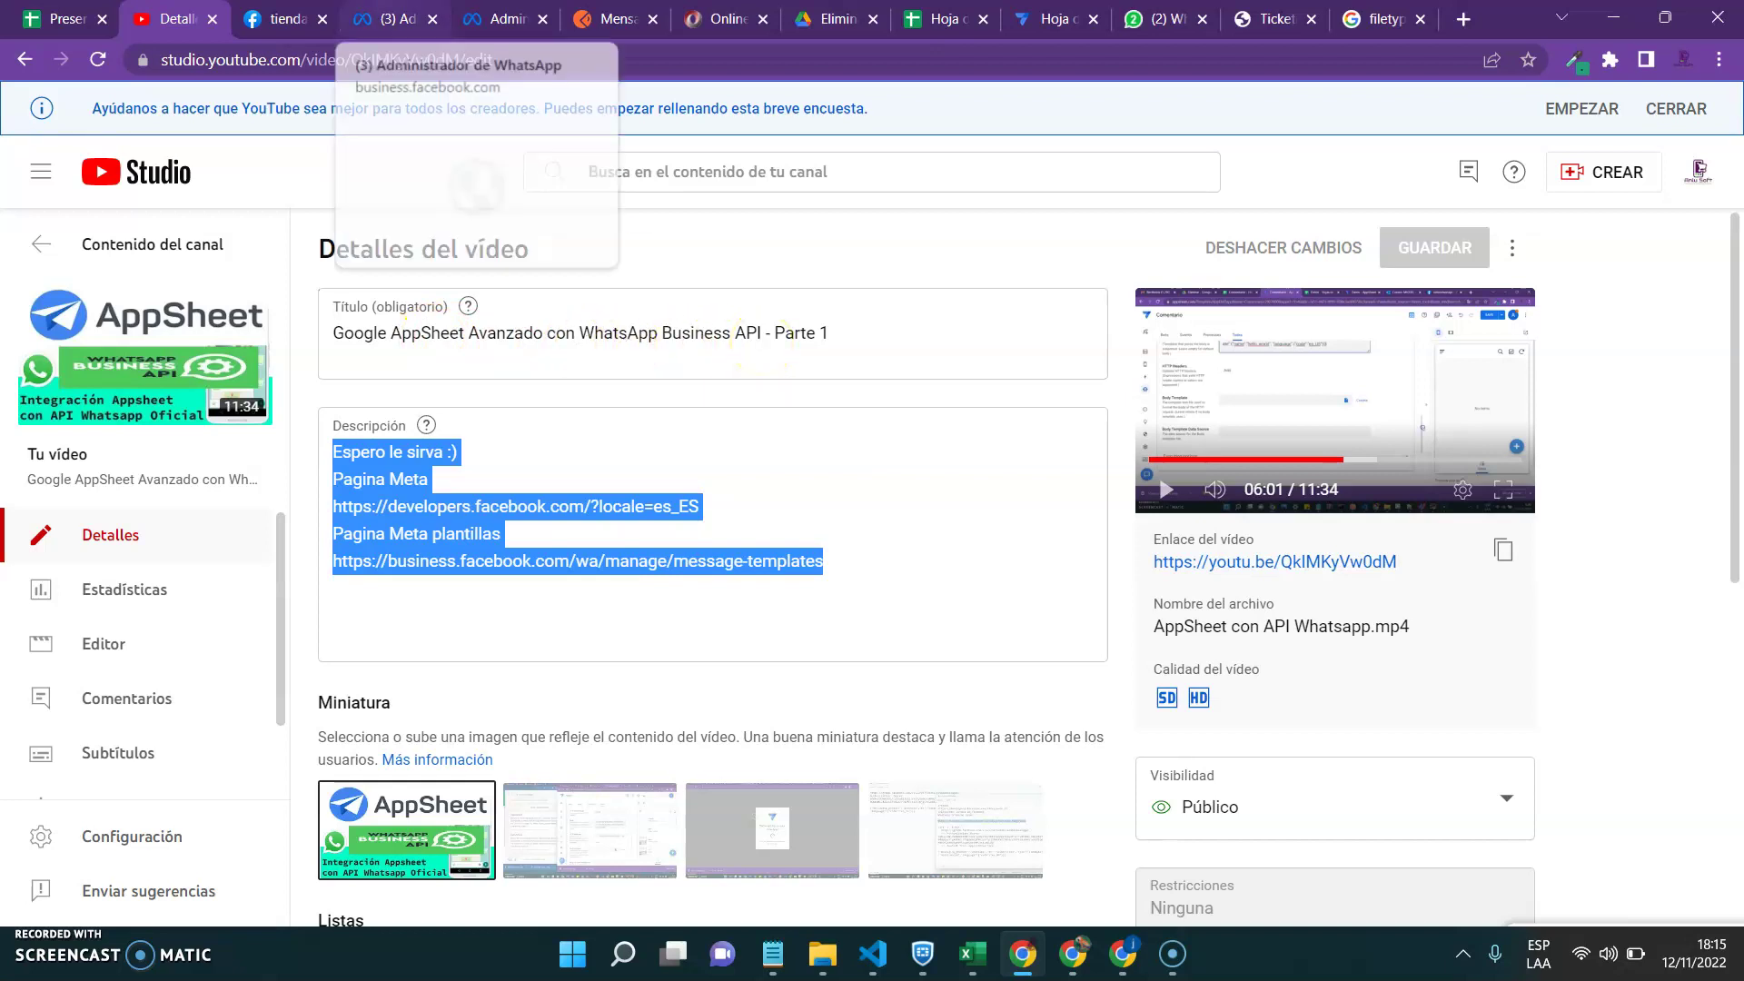
# - In the AppSheet editor's app preview, set the flight form's origen to lioma01, save the record and sync the app
pyautogui.click(391, 19)
pyautogui.click(504, 18)
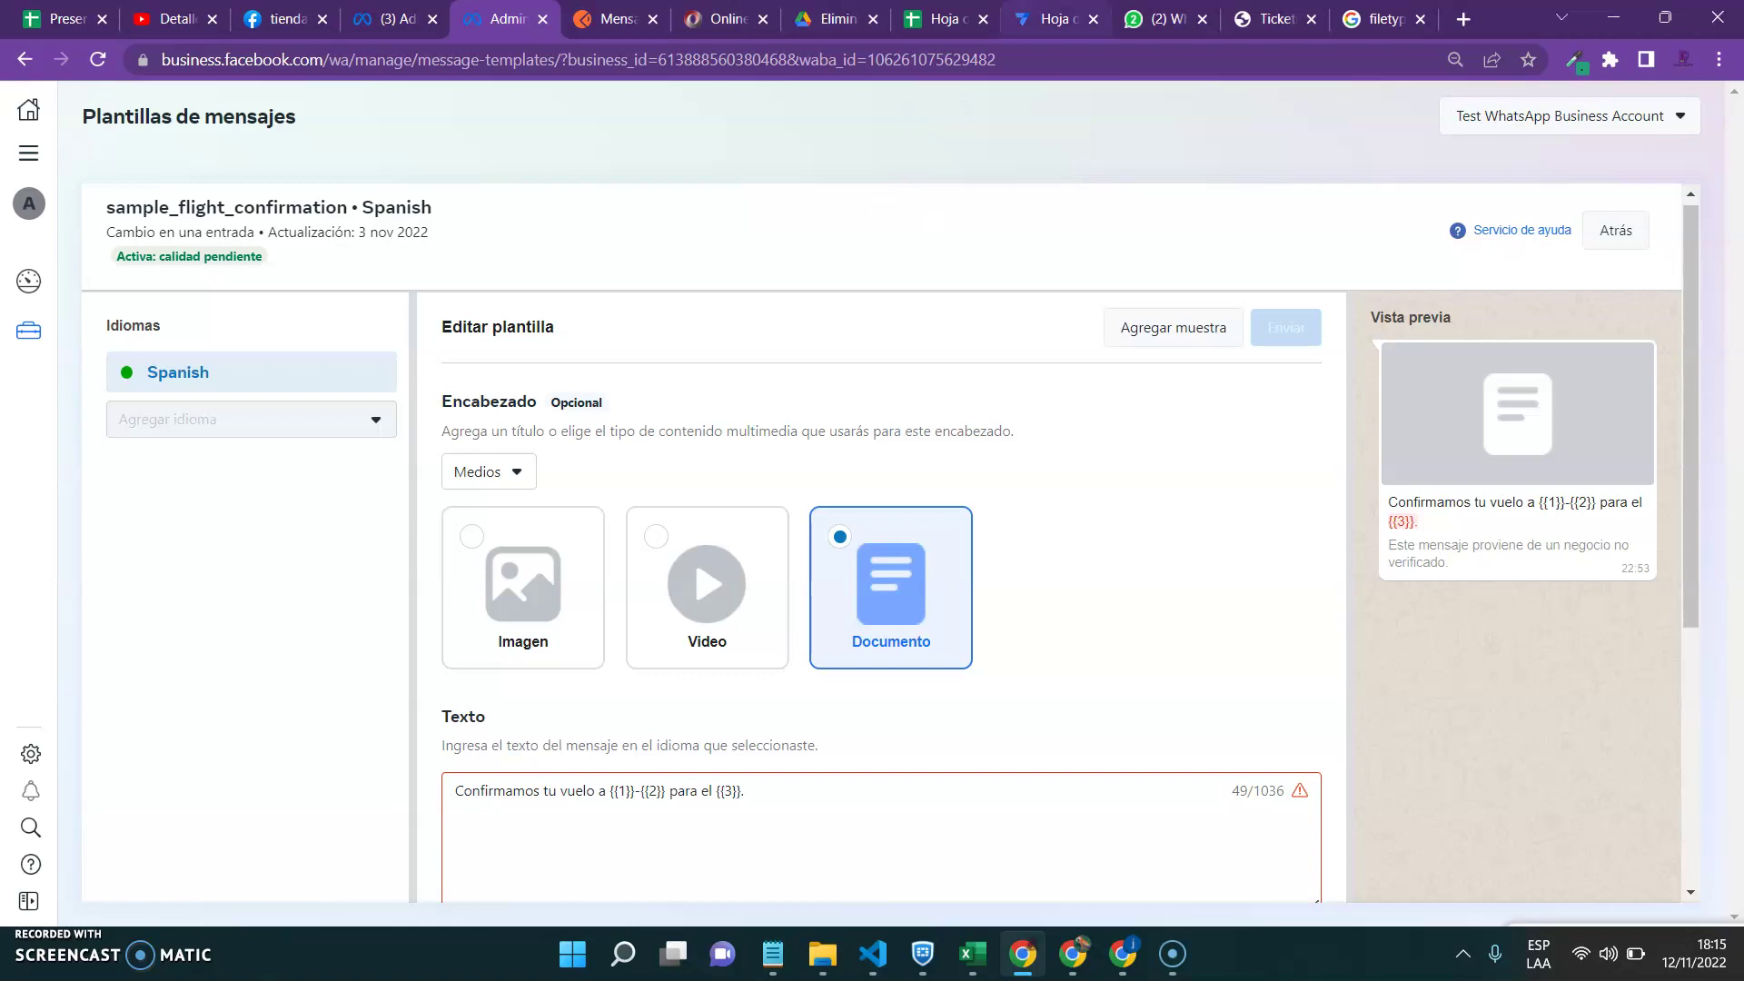
pyautogui.click(1054, 18)
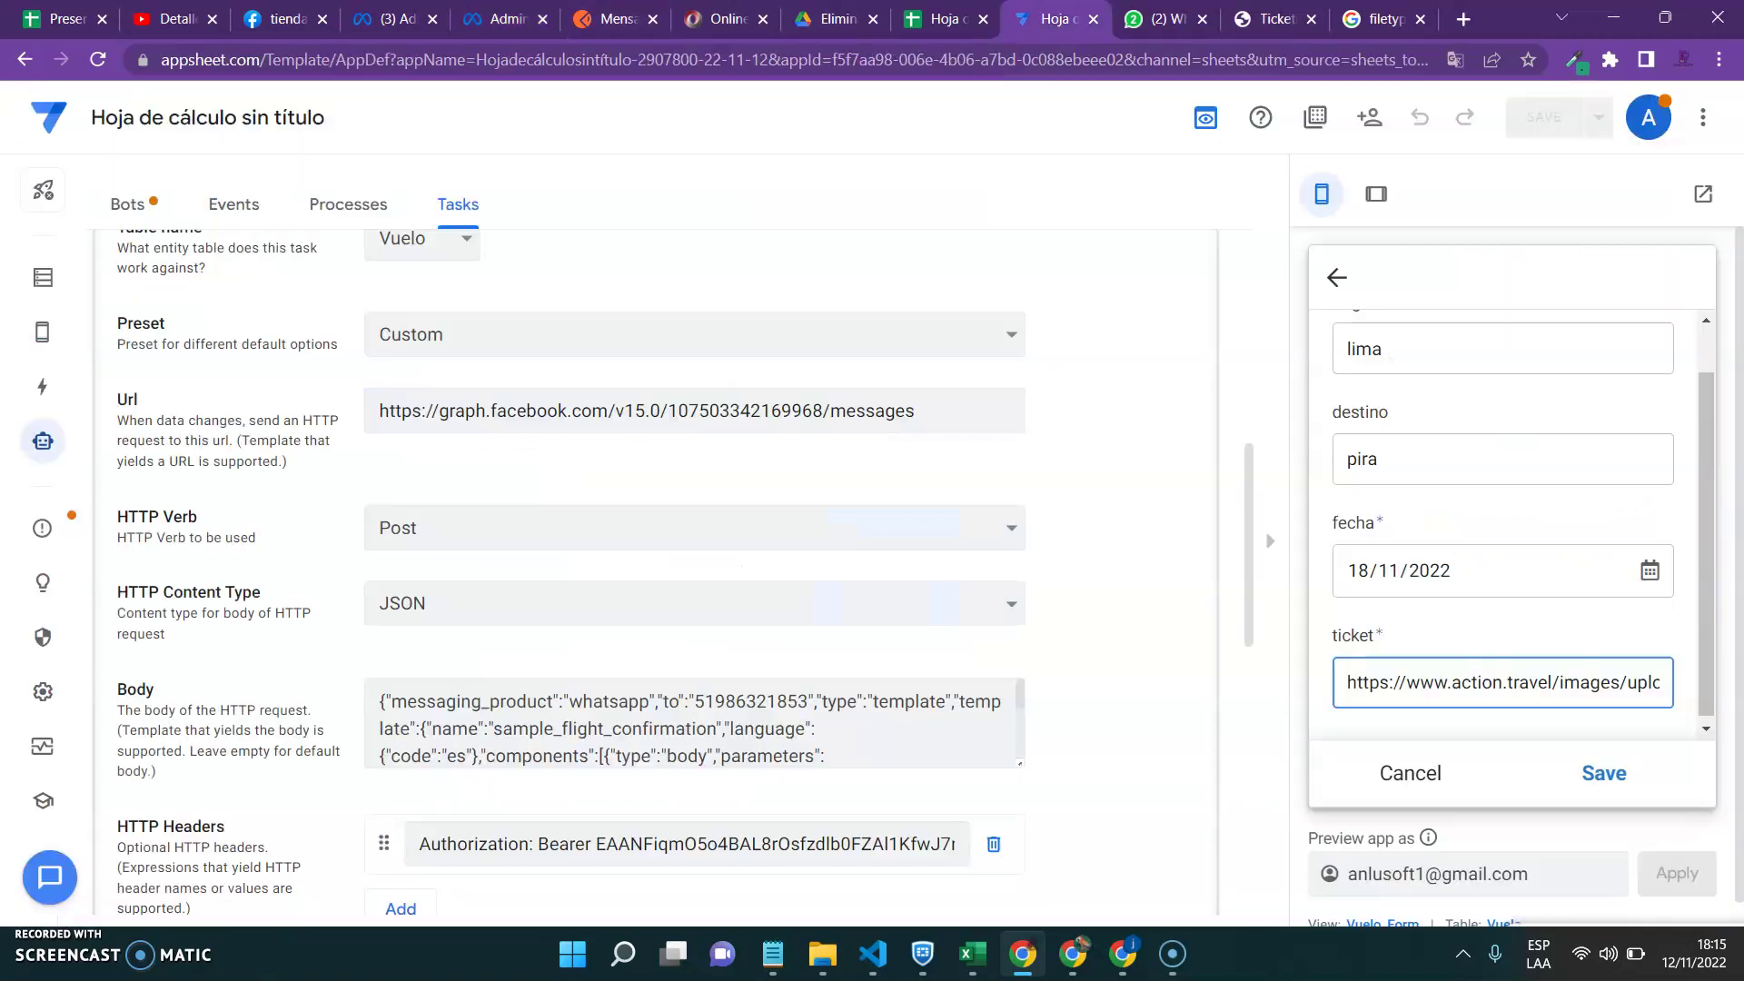
pyautogui.click(1602, 773)
pyautogui.click(1511, 433)
pyautogui.doubleClick(1510, 432)
pyautogui.write('lioma0')
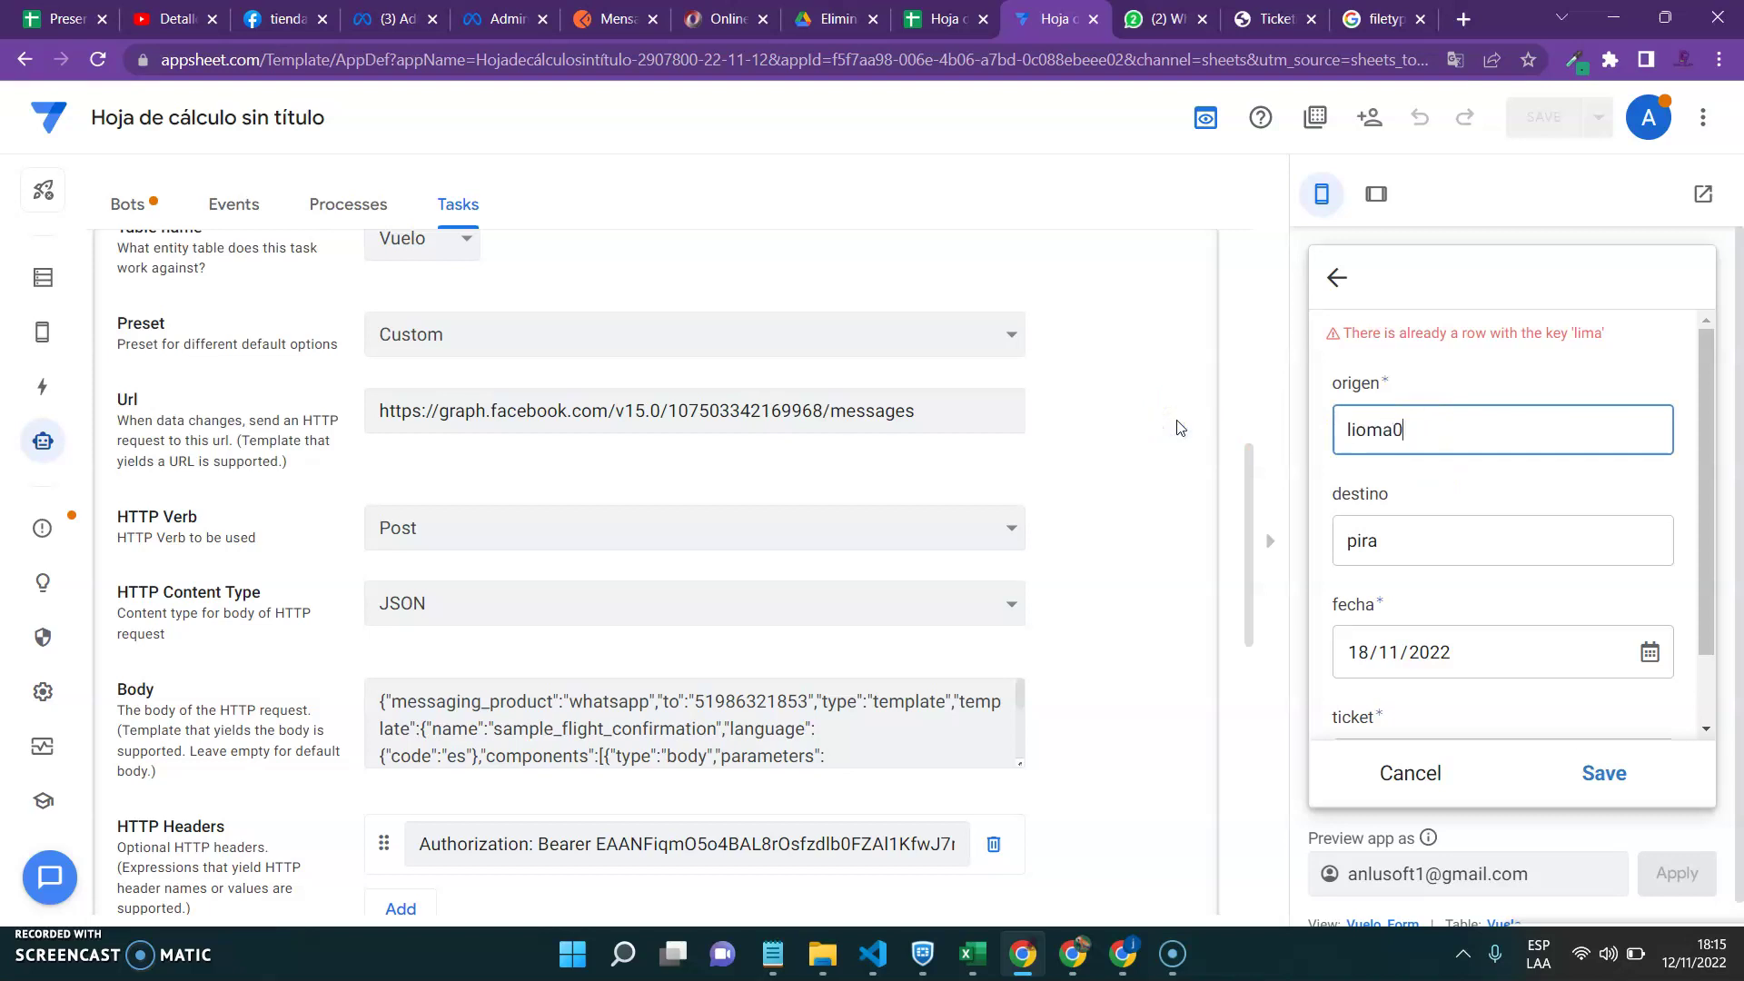
pyautogui.click(1581, 759)
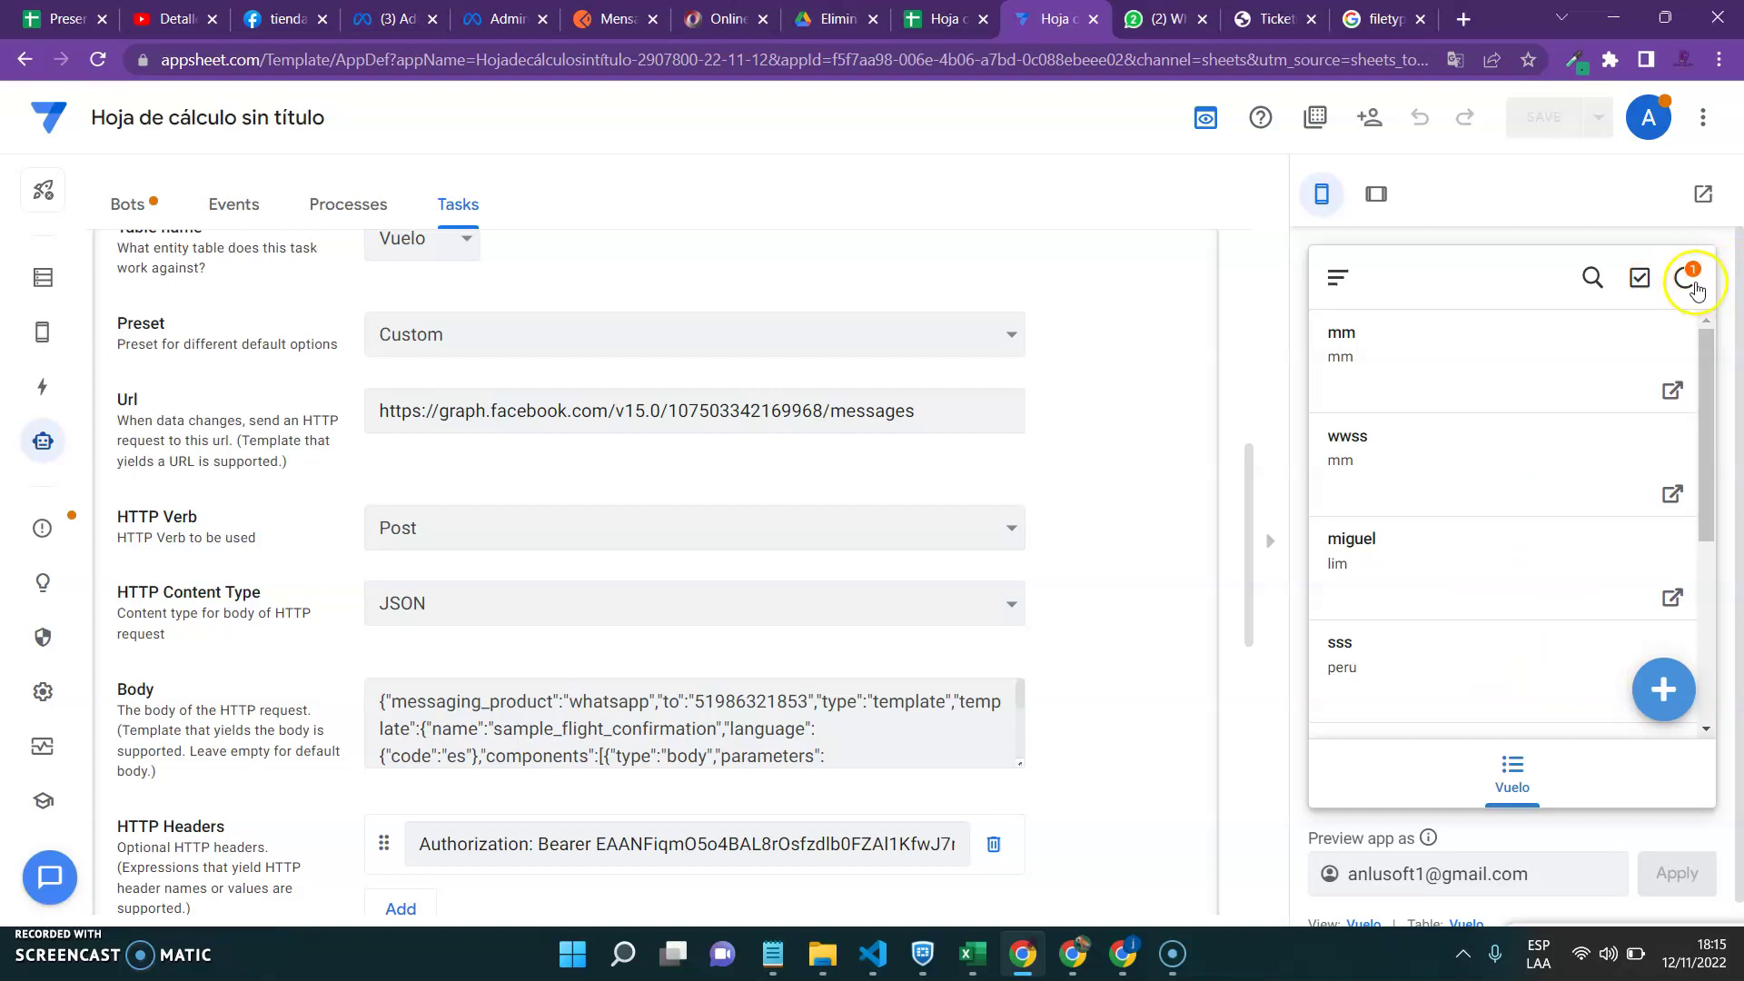
pyautogui.click(1692, 283)
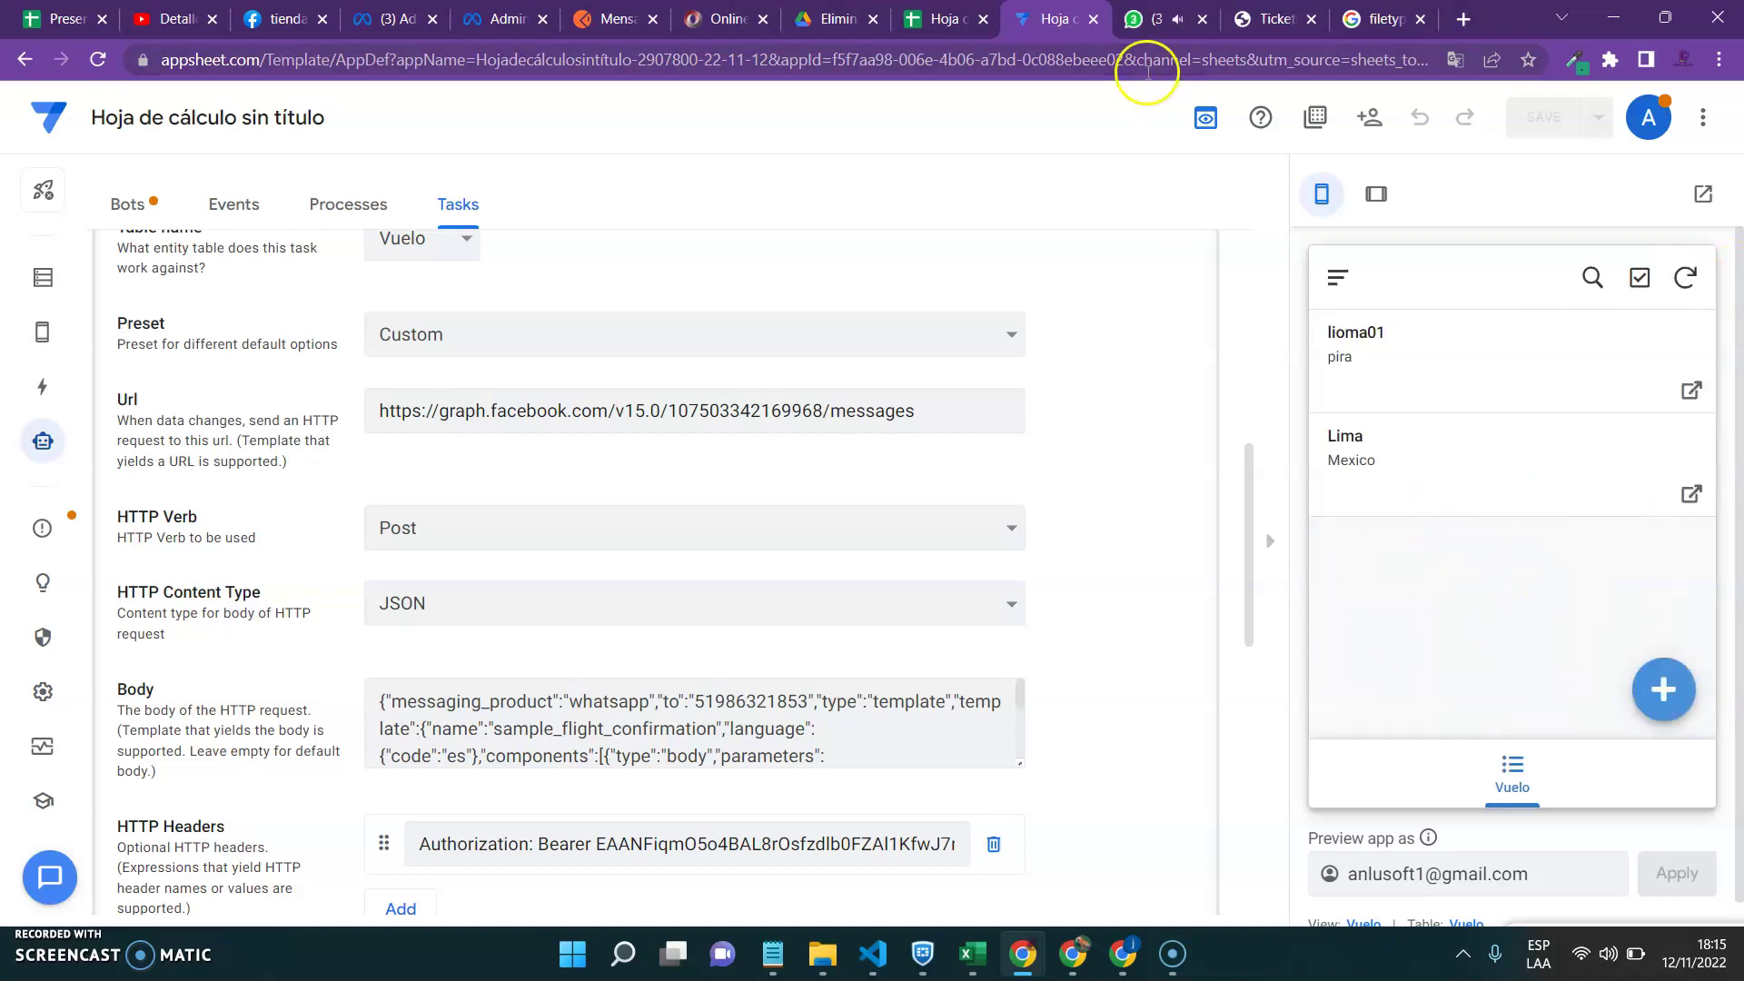
# - Check the newest flight confirmation and its PDF in WhatsApp Web, and look over Meta's WhatsApp accounts and the sample_flight_confirmation template
pyautogui.click(1141, 19)
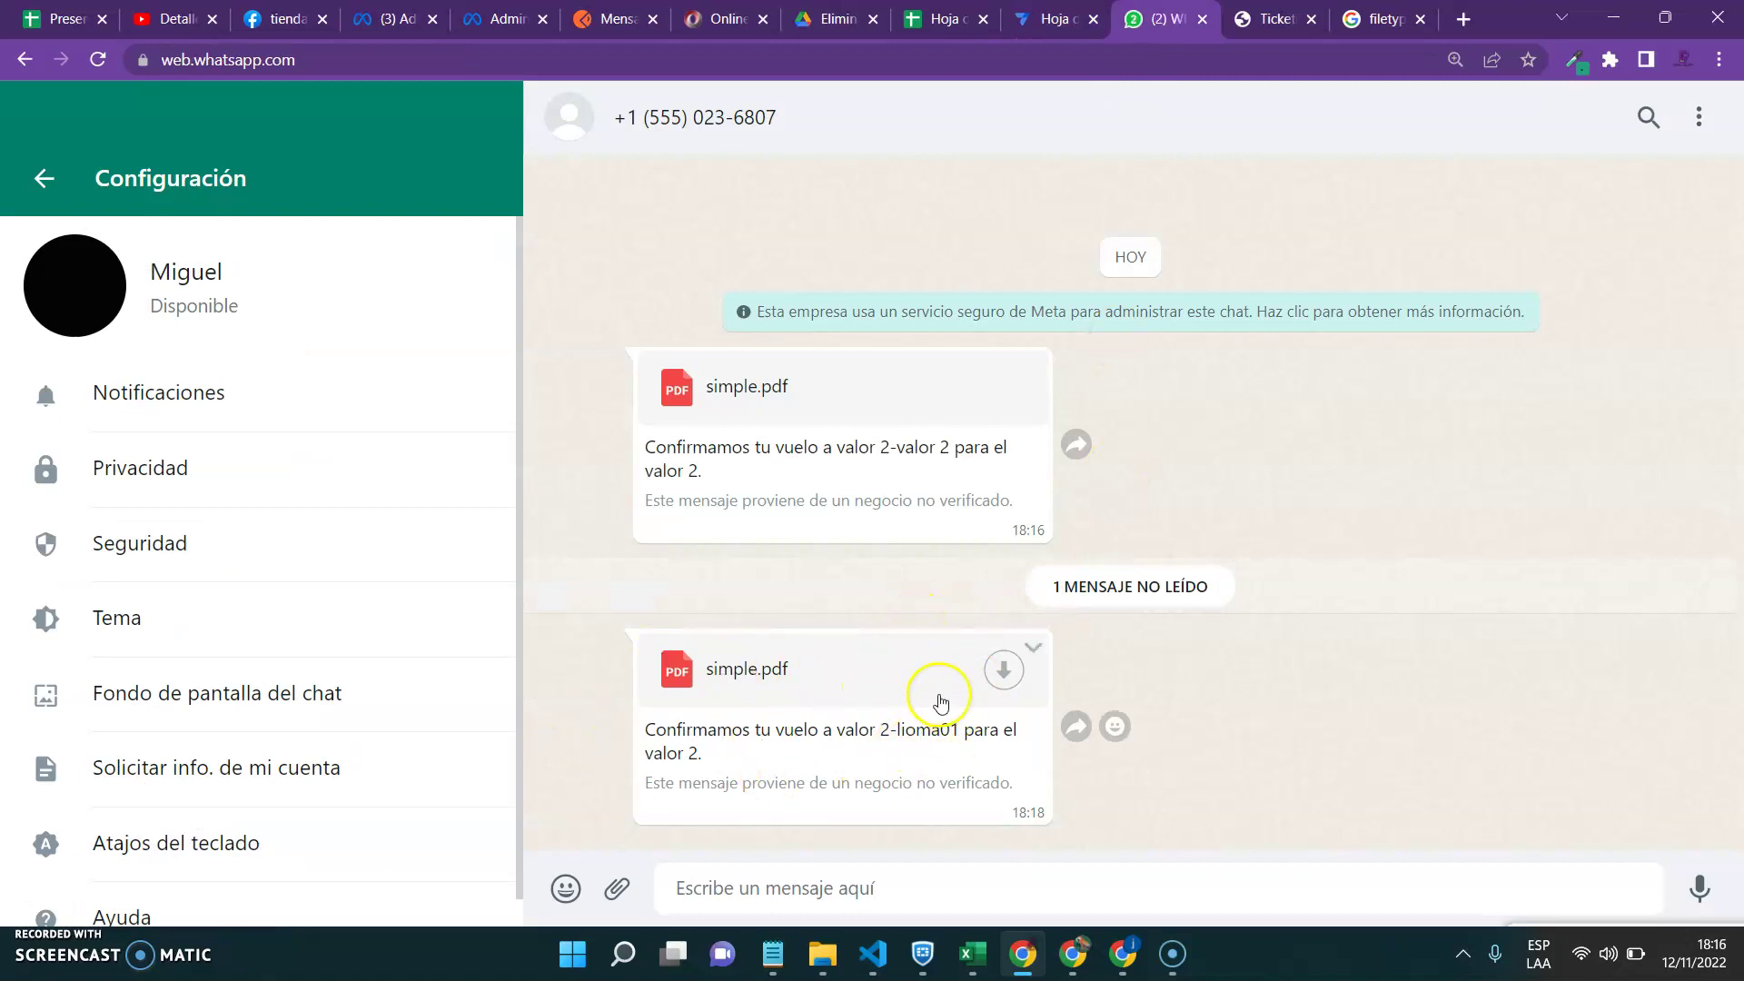
pyautogui.click(145, 895)
pyautogui.click(1067, 18)
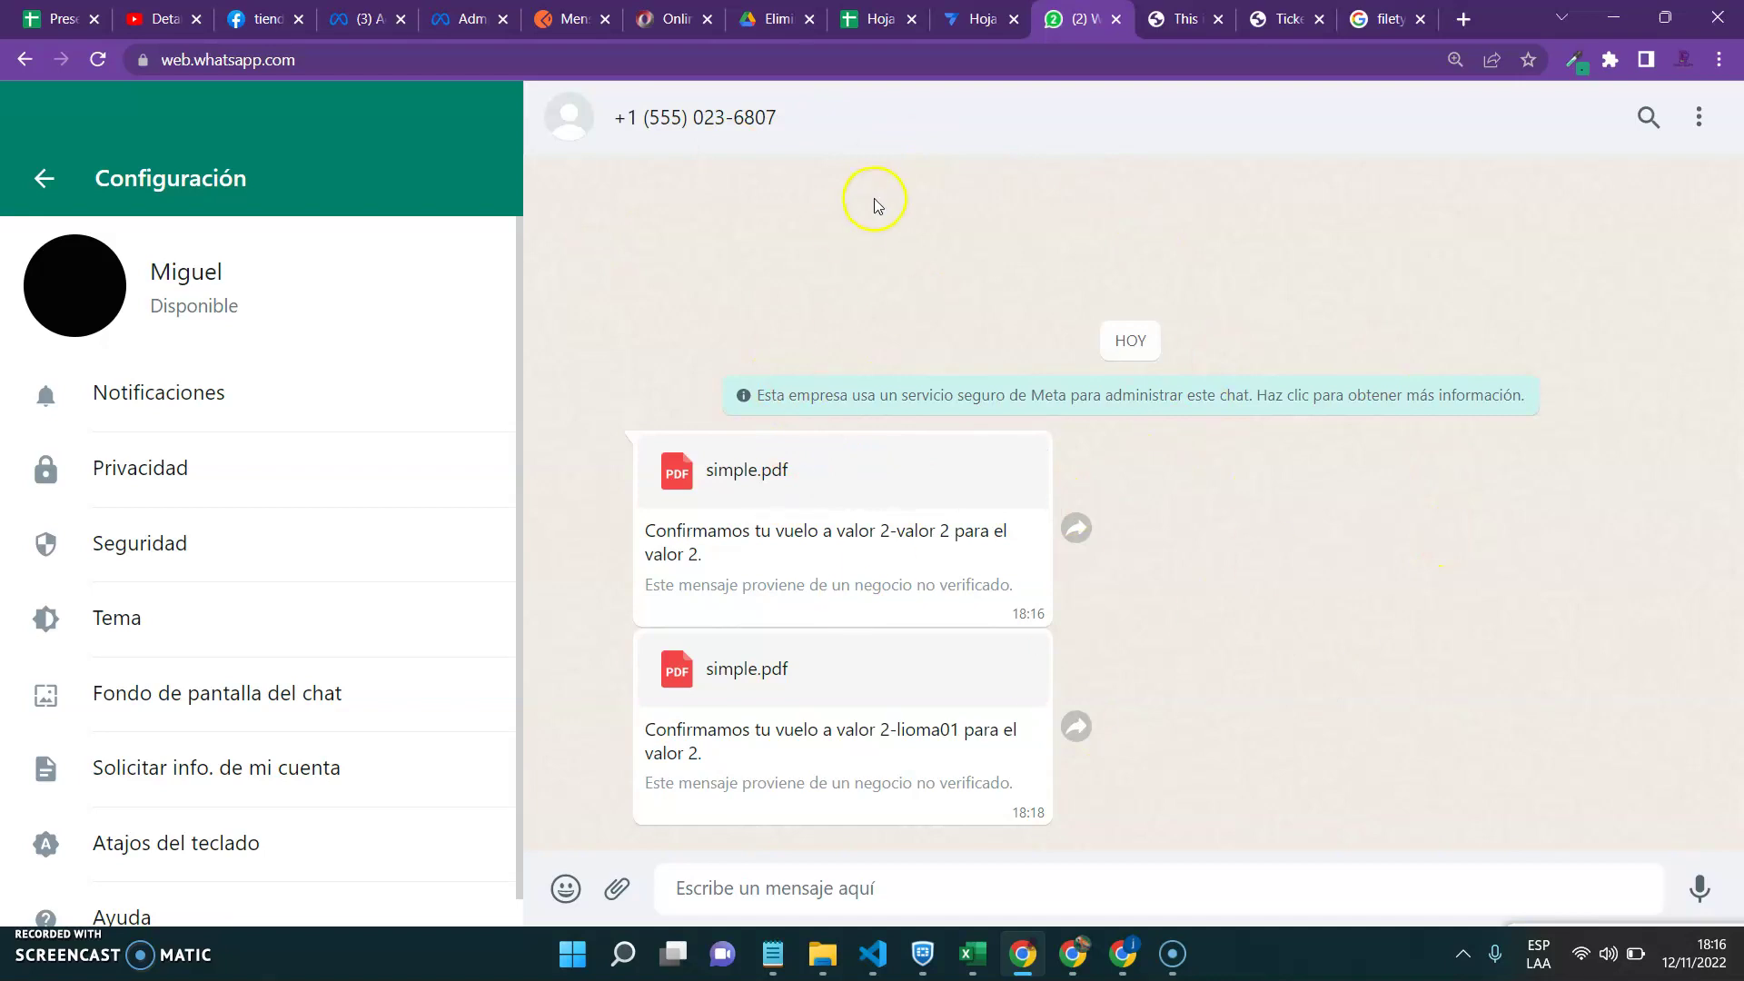
pyautogui.click(354, 18)
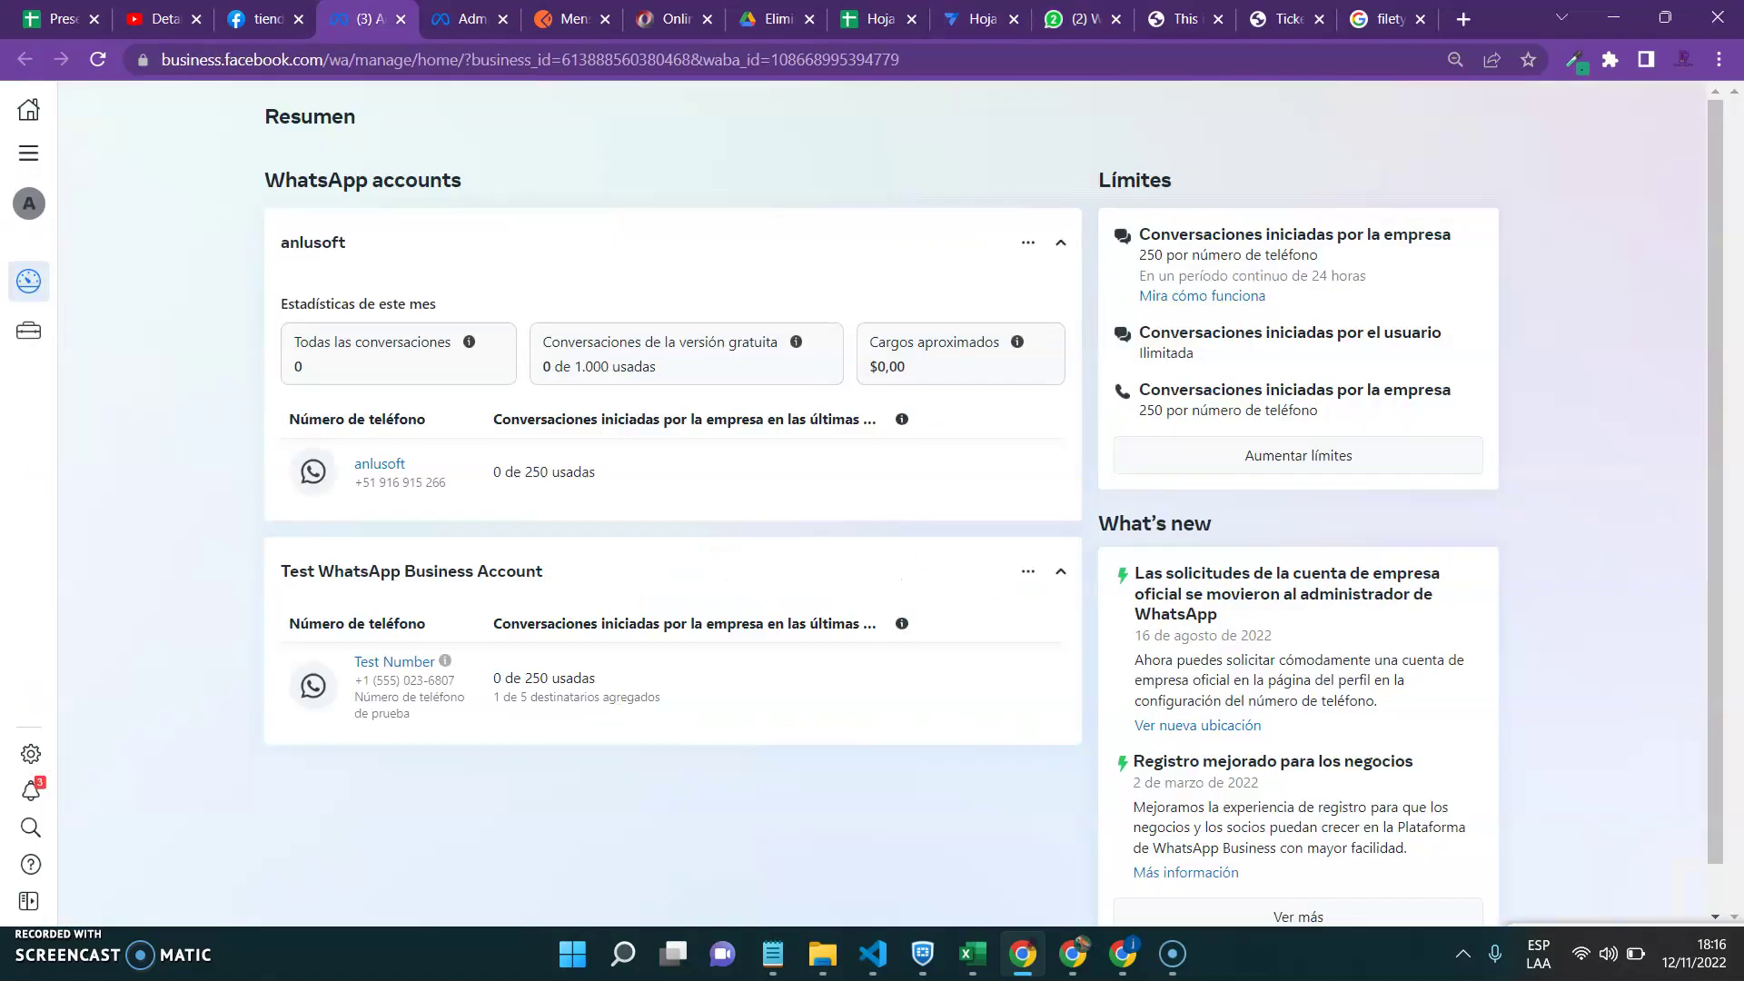
pyautogui.hotkey('ctrl', 'Tab')
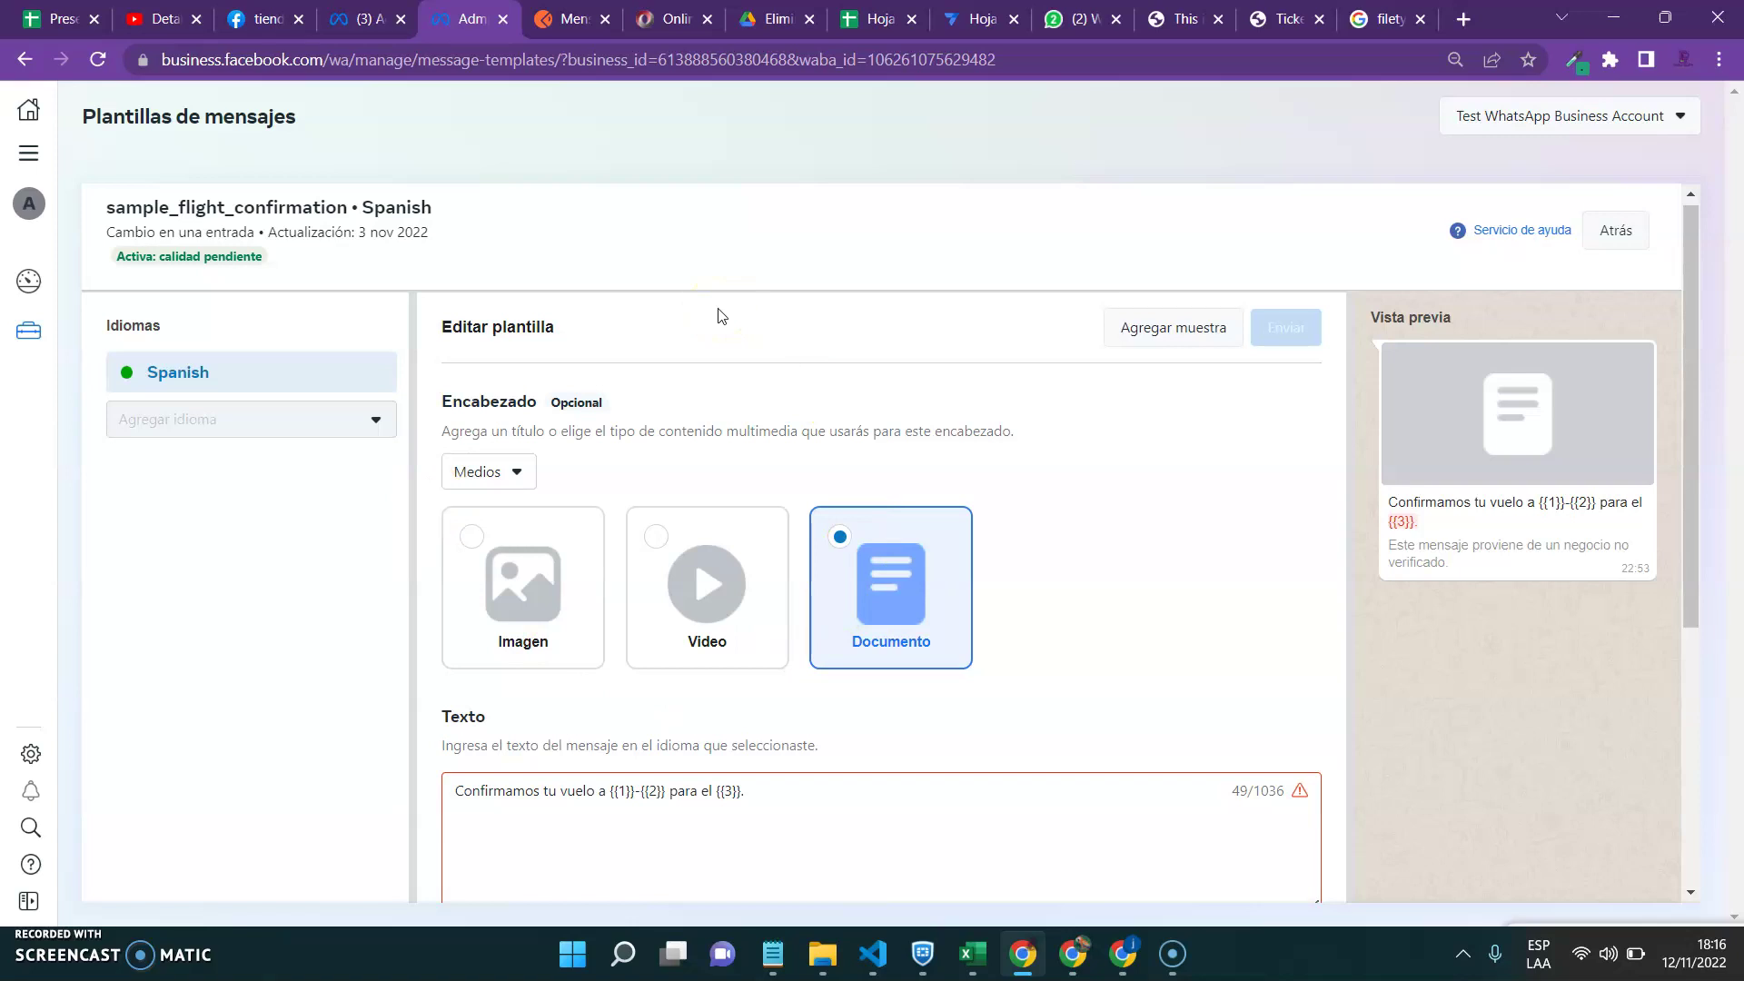
# - Switch to Google Drive and create a blank Google Sheets spreadsheet in the shared Eliminar folder
pyautogui.click(776, 18)
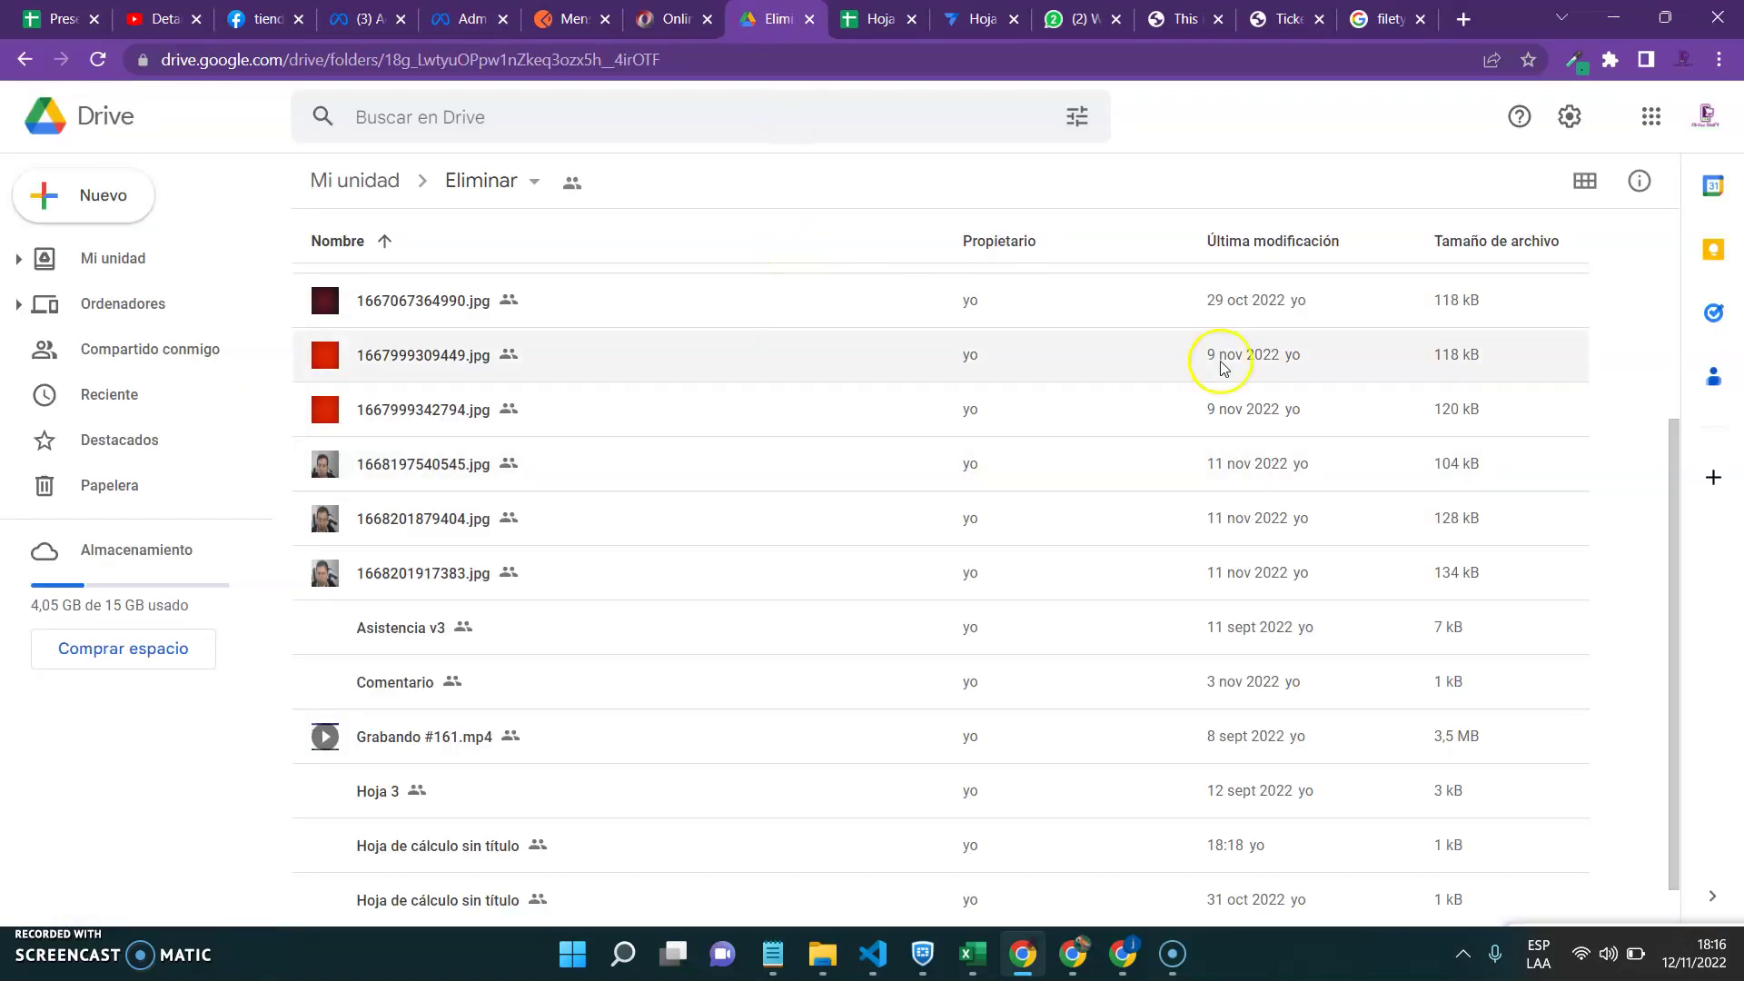
pyautogui.scroll(4, 1631, 381)
pyautogui.rightClick(1619, 362)
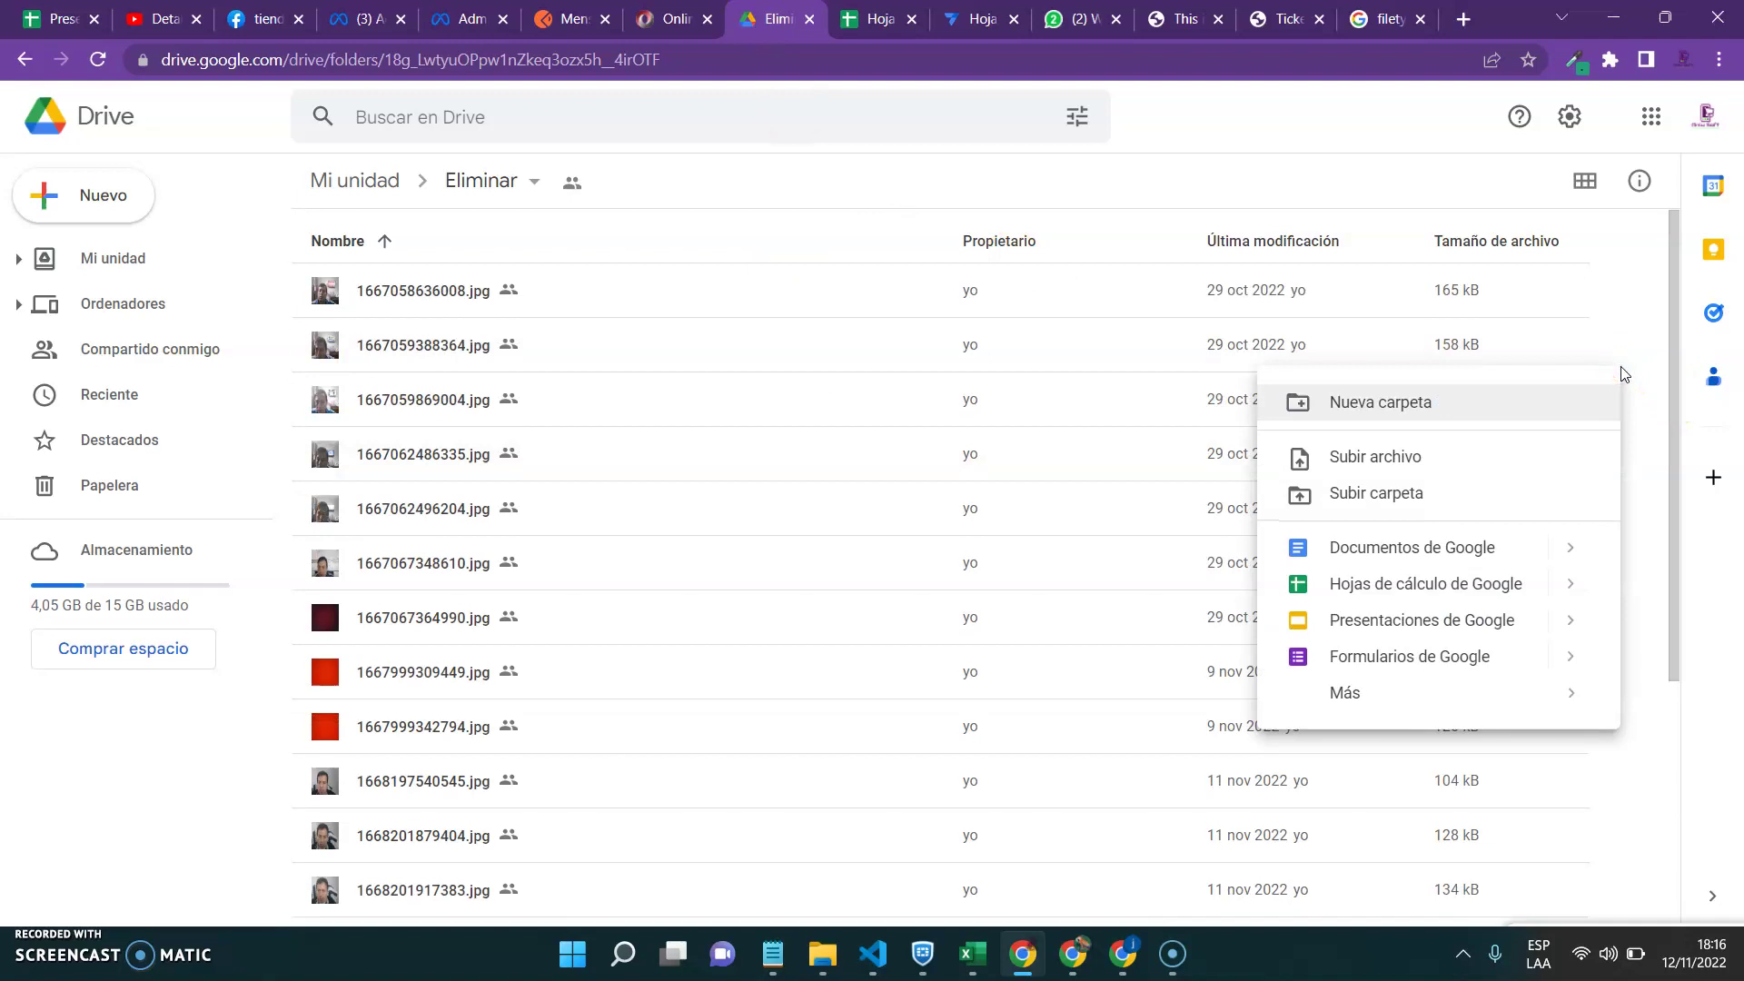
pyautogui.click(1300, 582)
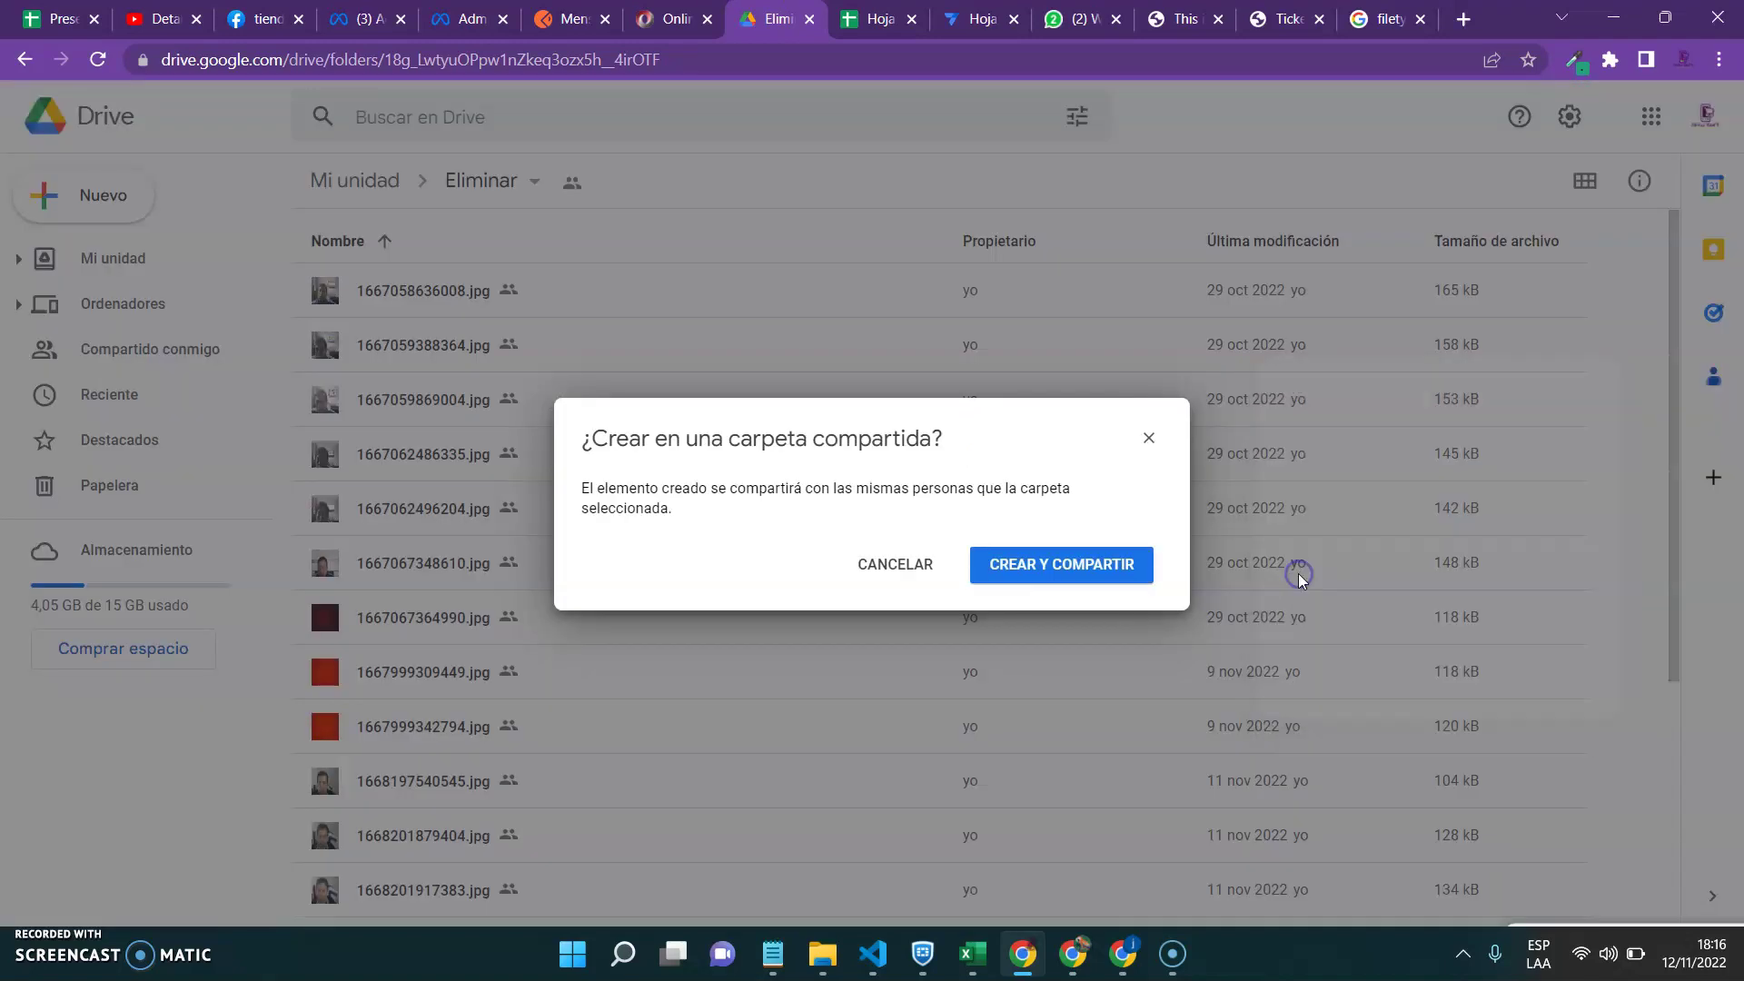
pyautogui.click(1058, 569)
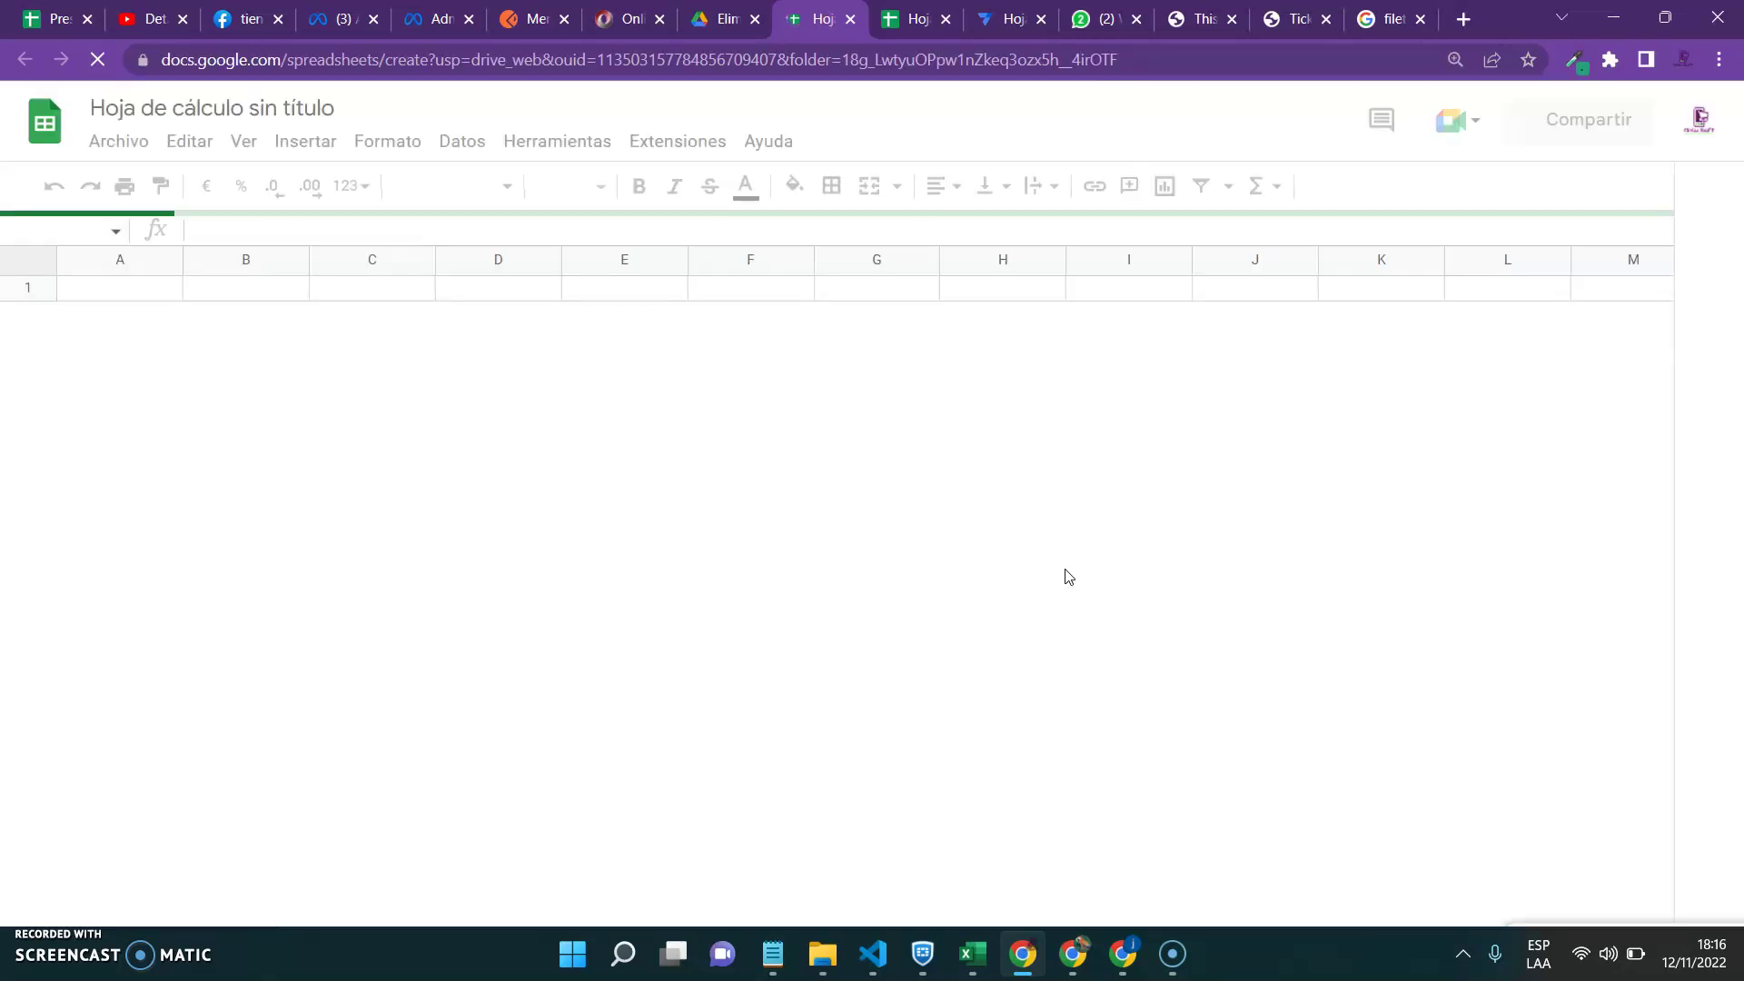
# - Name the spreadsheet Vuelos and rename the sheet Hoja 1 to Vuelos
pyautogui.click(168, 109)
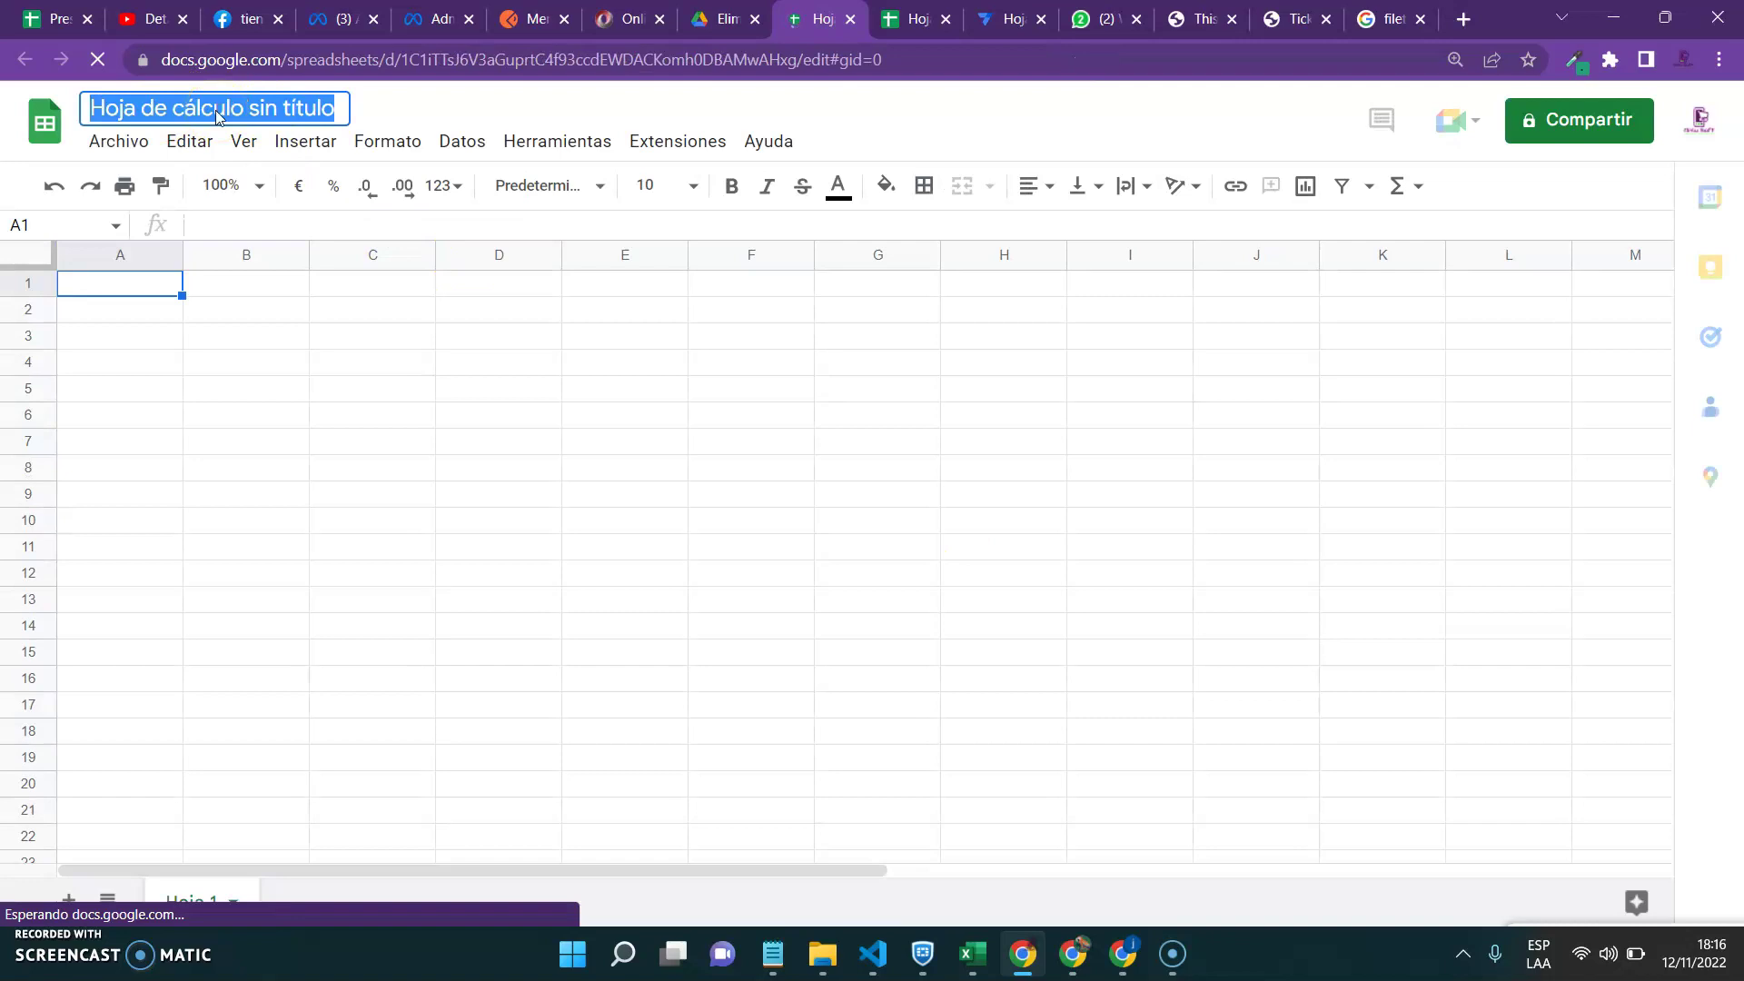
pyautogui.write('Vuelos')
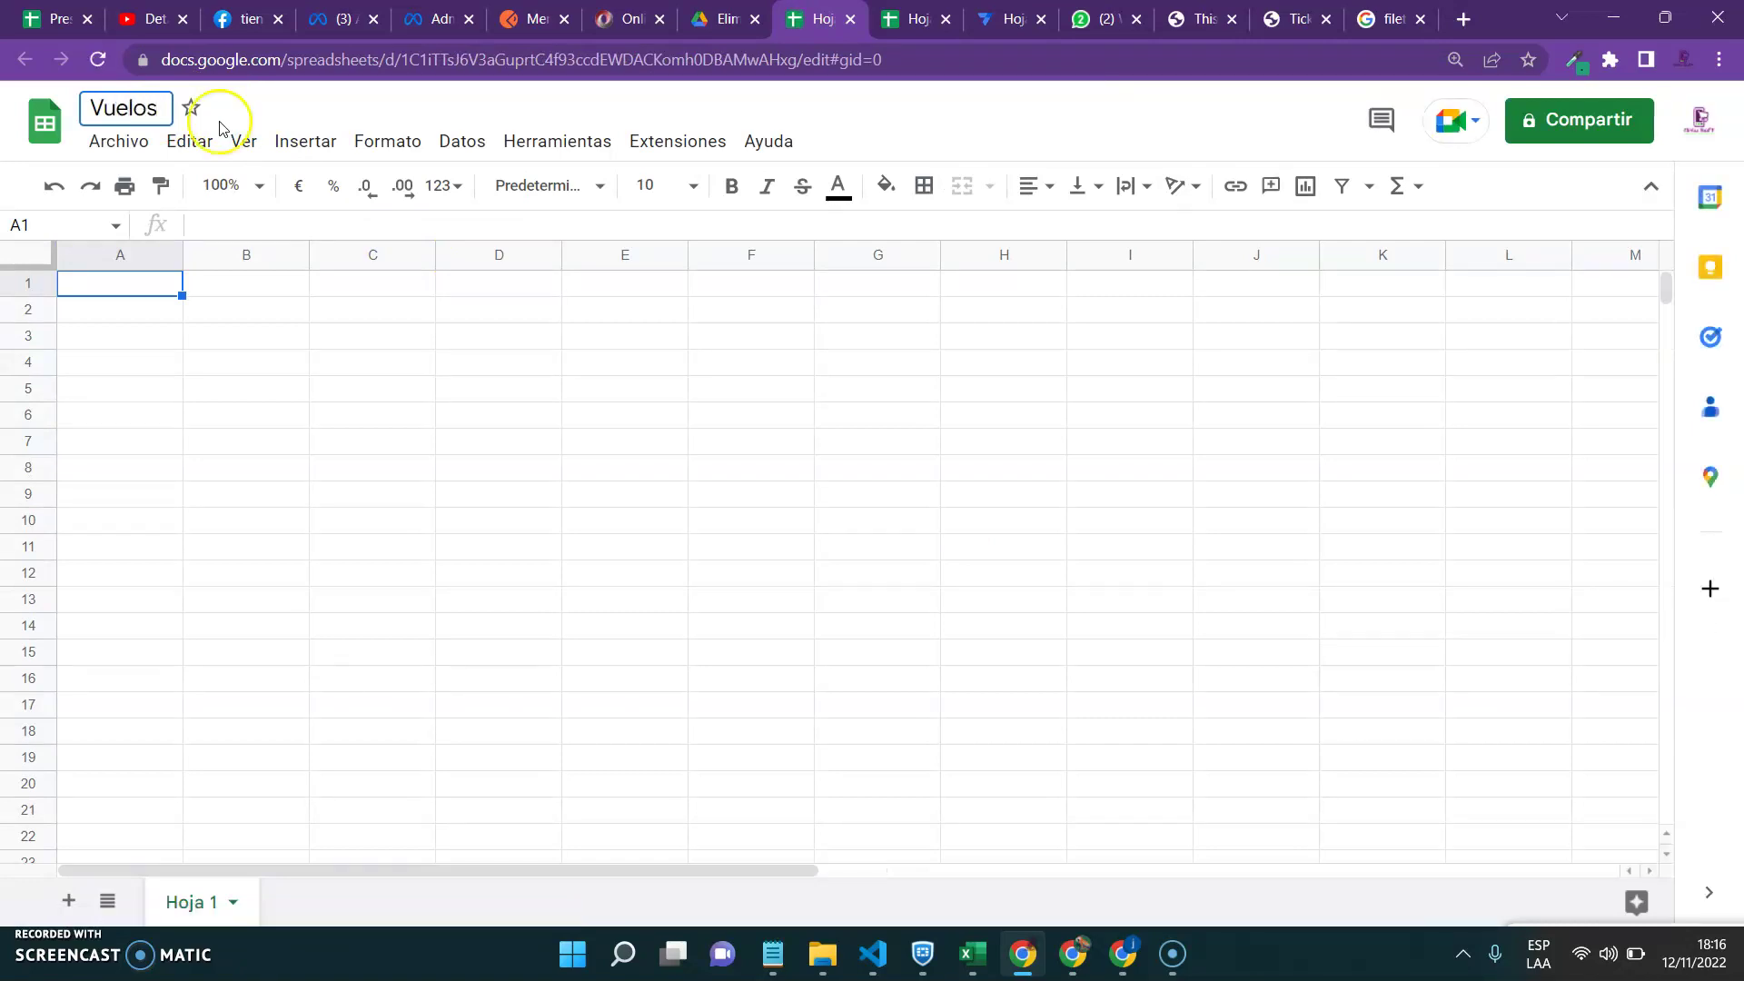
pyautogui.click(339, 423)
pyautogui.rightClick(187, 904)
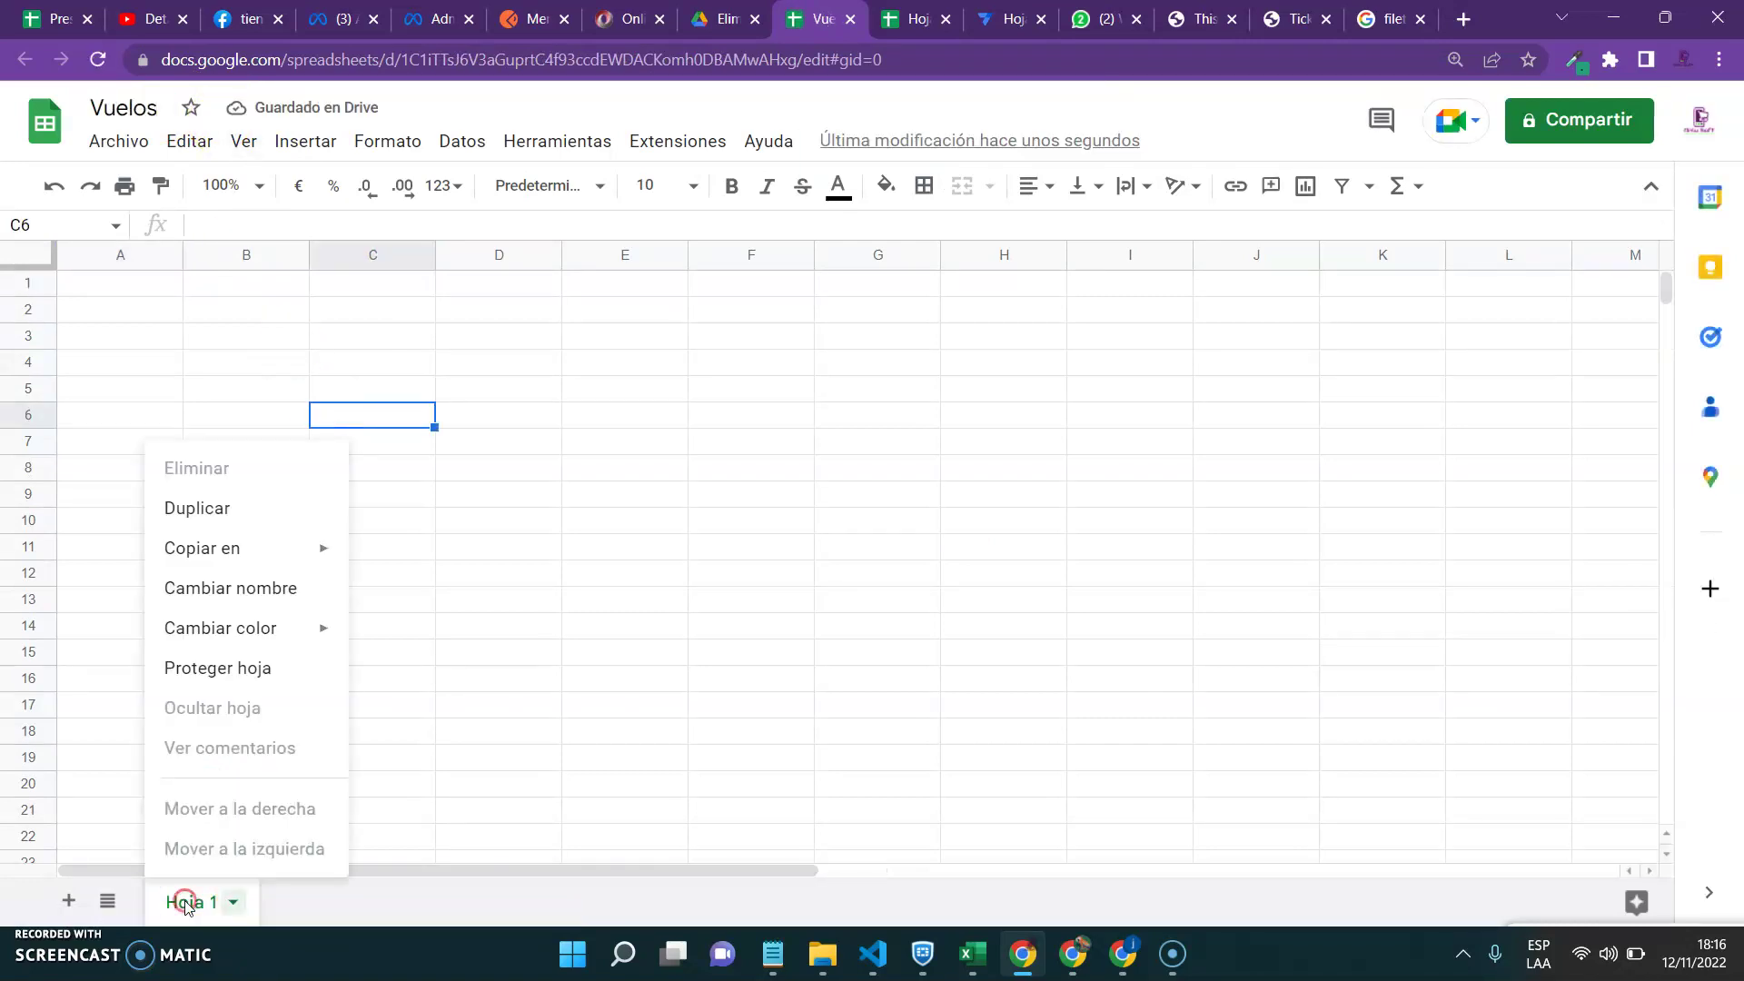
pyautogui.click(263, 587)
pyautogui.write('Vuelos')
pyautogui.click(265, 599)
# - Enter the column headers numero, origen, destino, fecha and boleto in cells A1 through E1
pyautogui.click(104, 289)
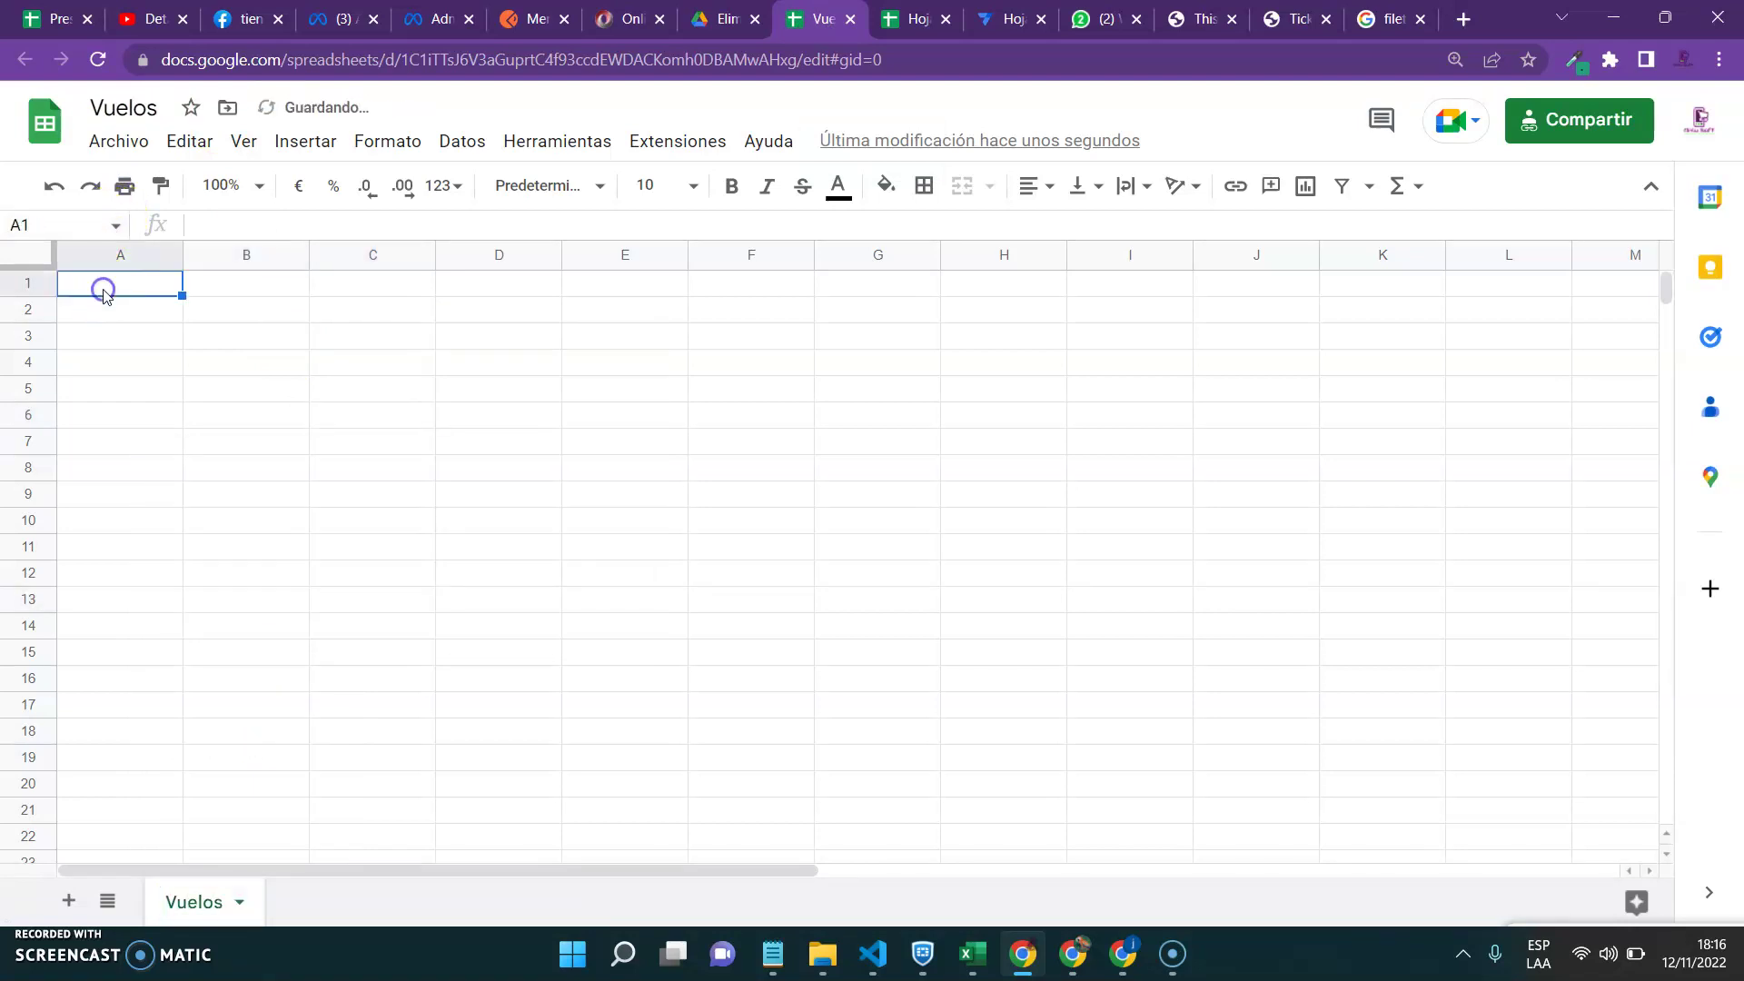
pyautogui.write('nunmer')
pyautogui.press('BackSpace')
pyautogui.press('BackSpace')
pyautogui.press('BackSpace')
pyautogui.press('BackSpace')
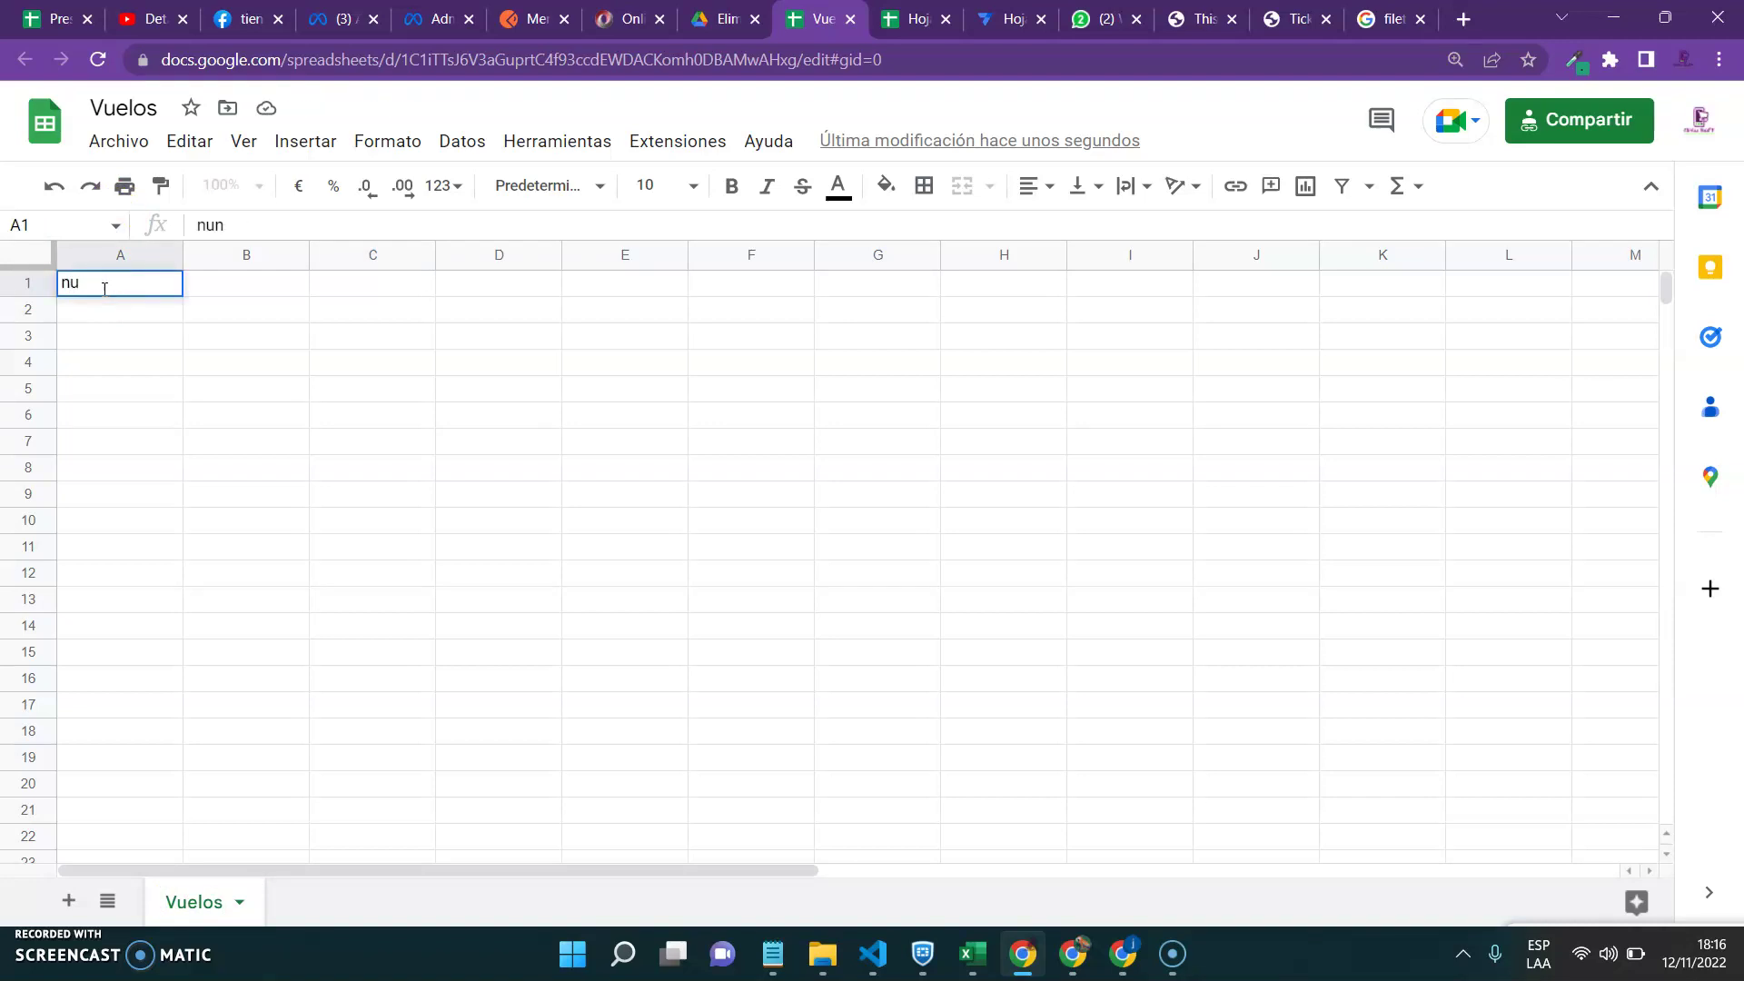
pyautogui.press('Tab')
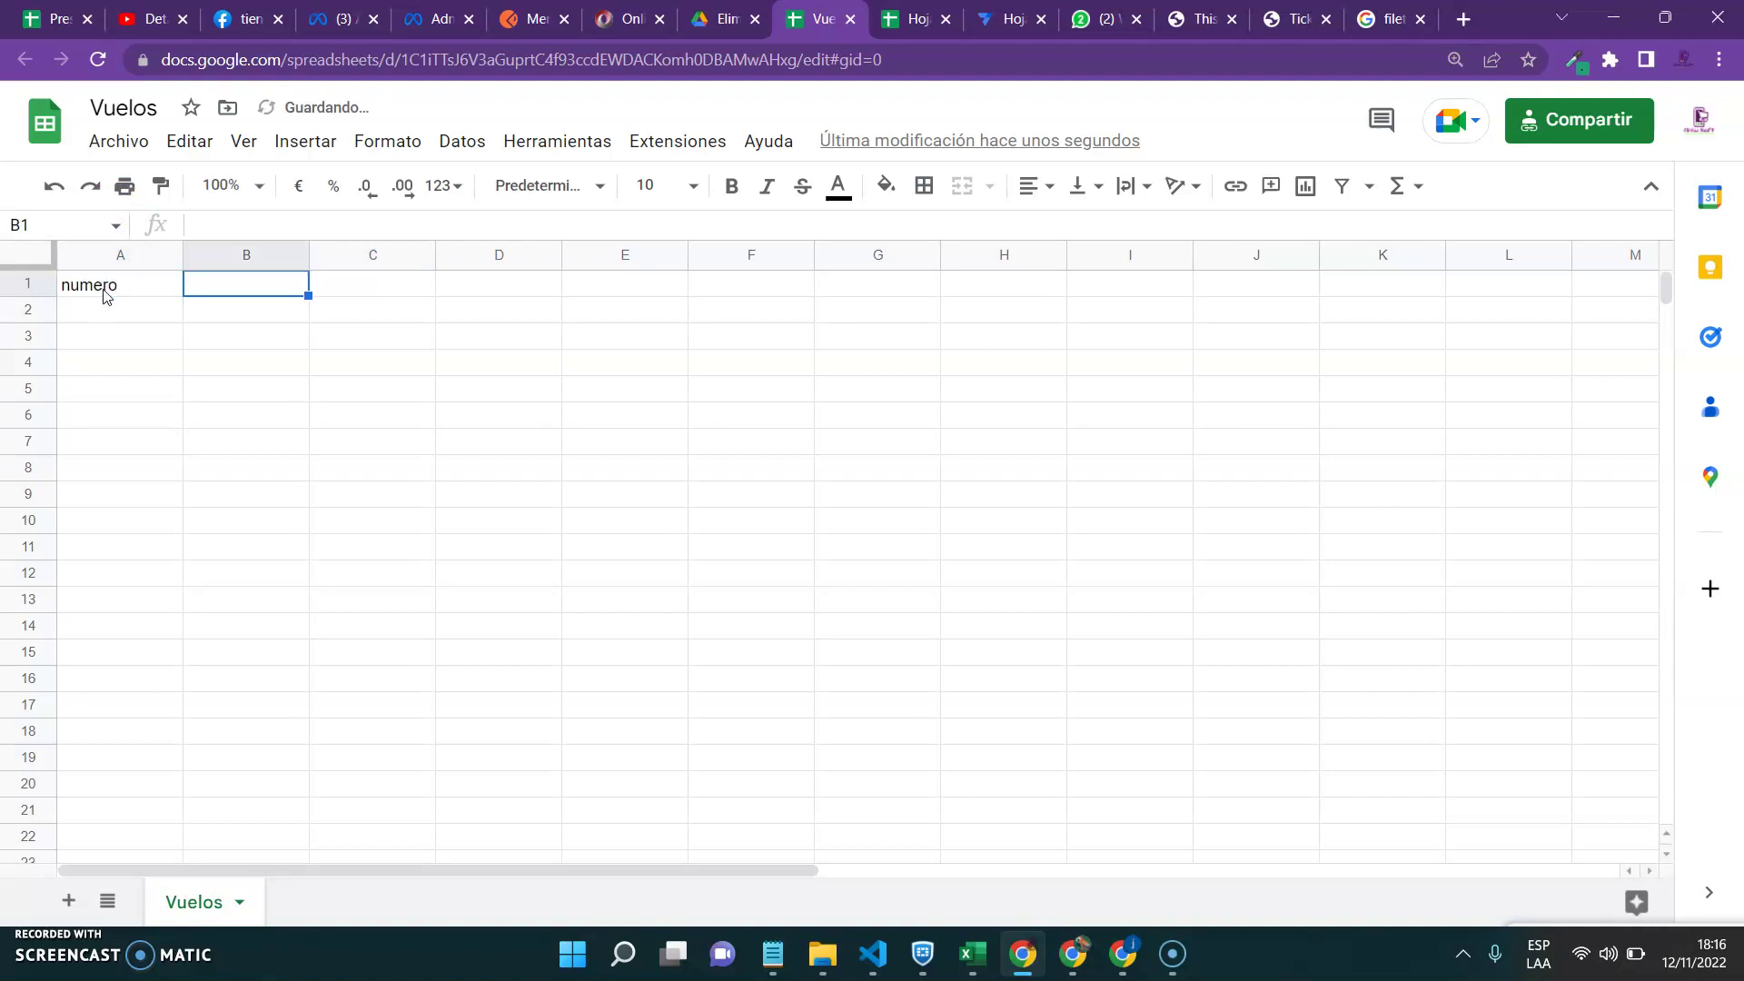
pyautogui.write('origen')
pyautogui.press('Tab')
pyautogui.write('des')
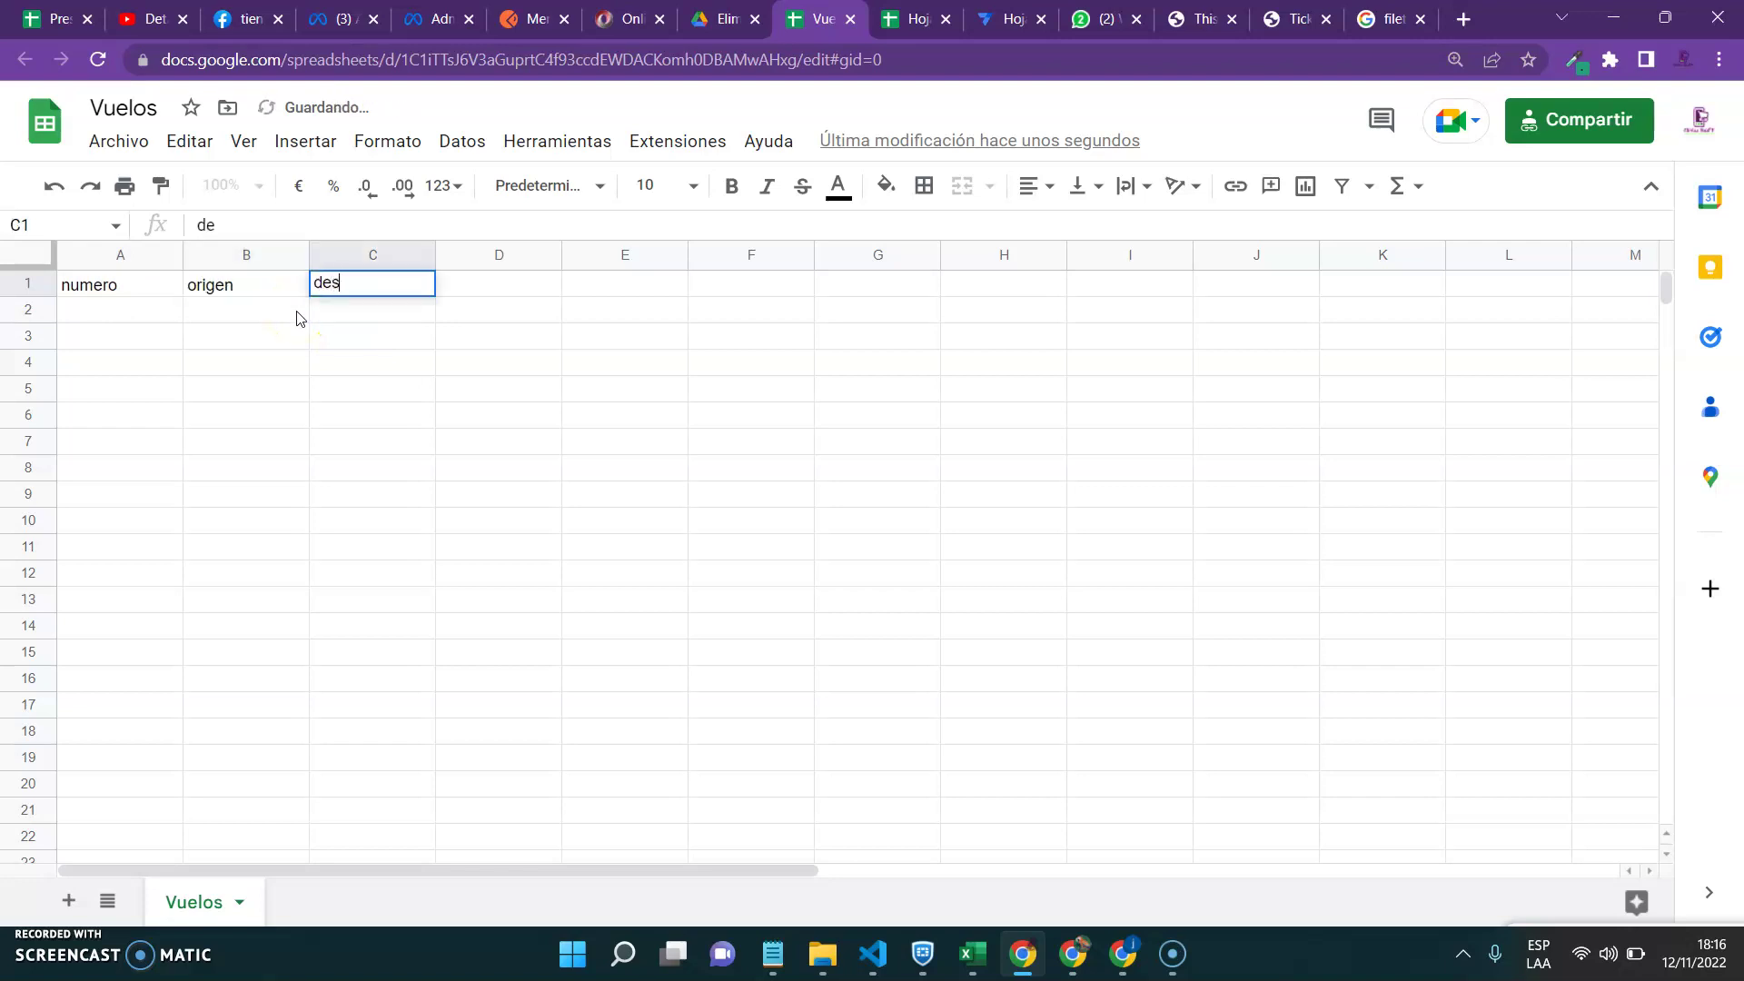
pyautogui.press('Tab')
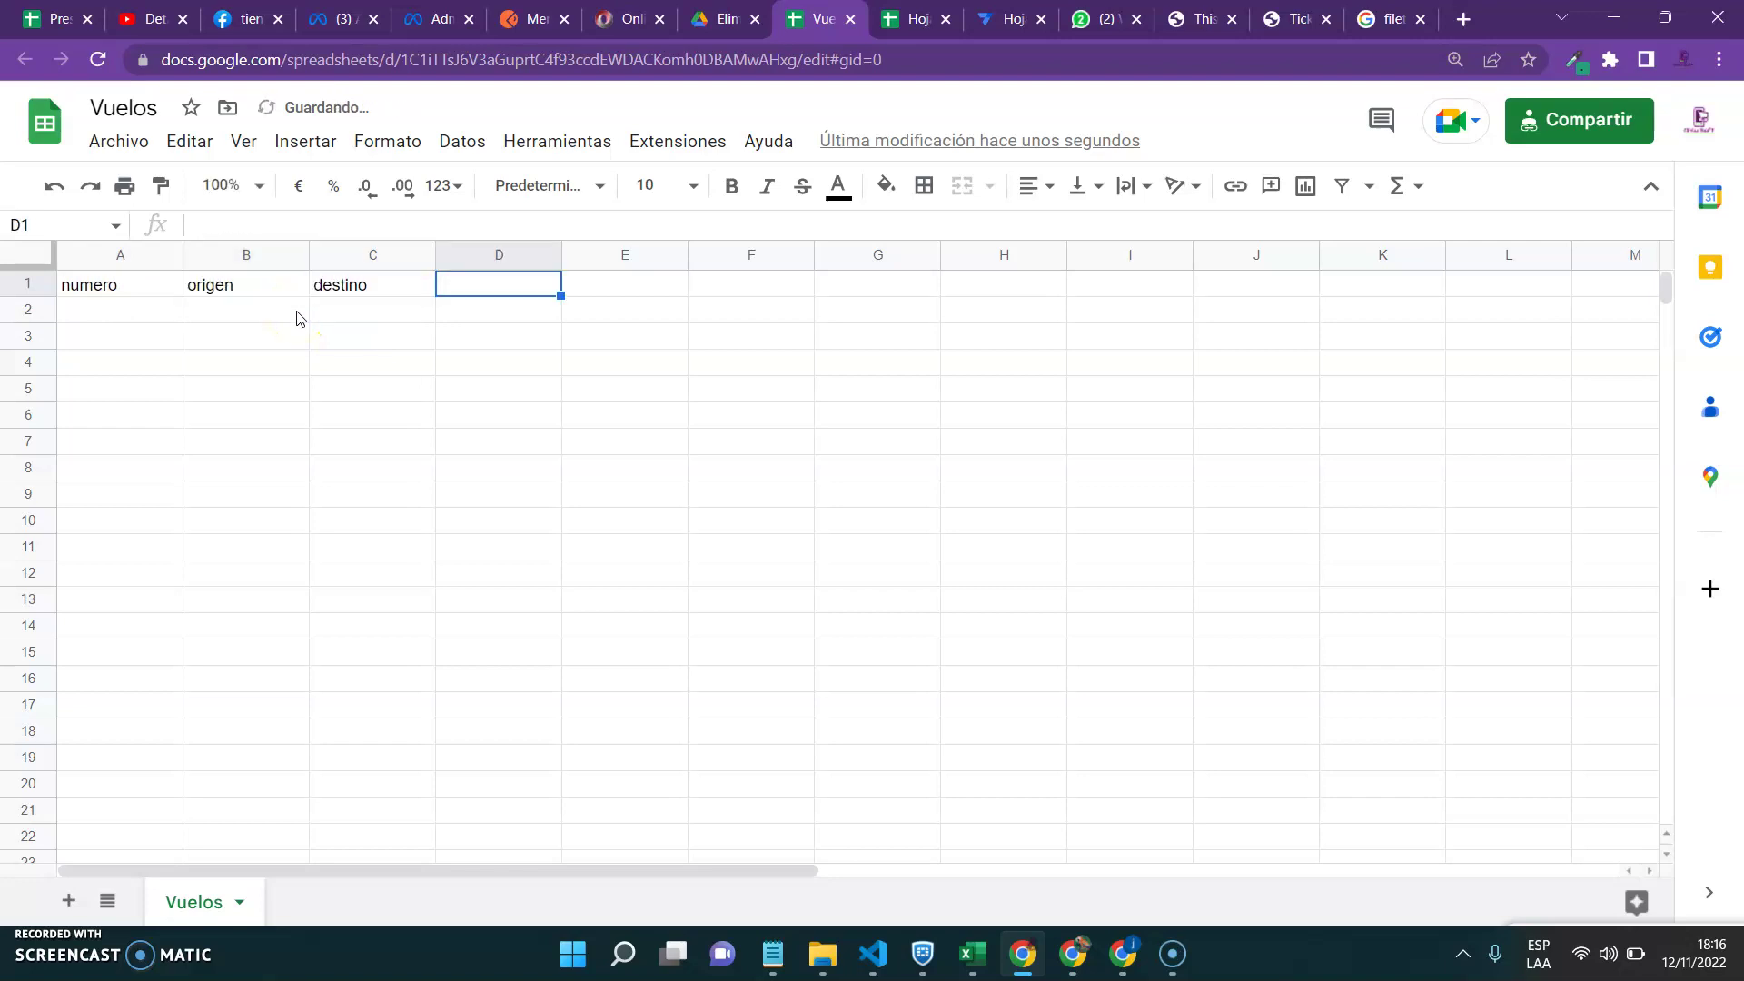
pyautogui.write('fecha')
pyautogui.press('Tab')
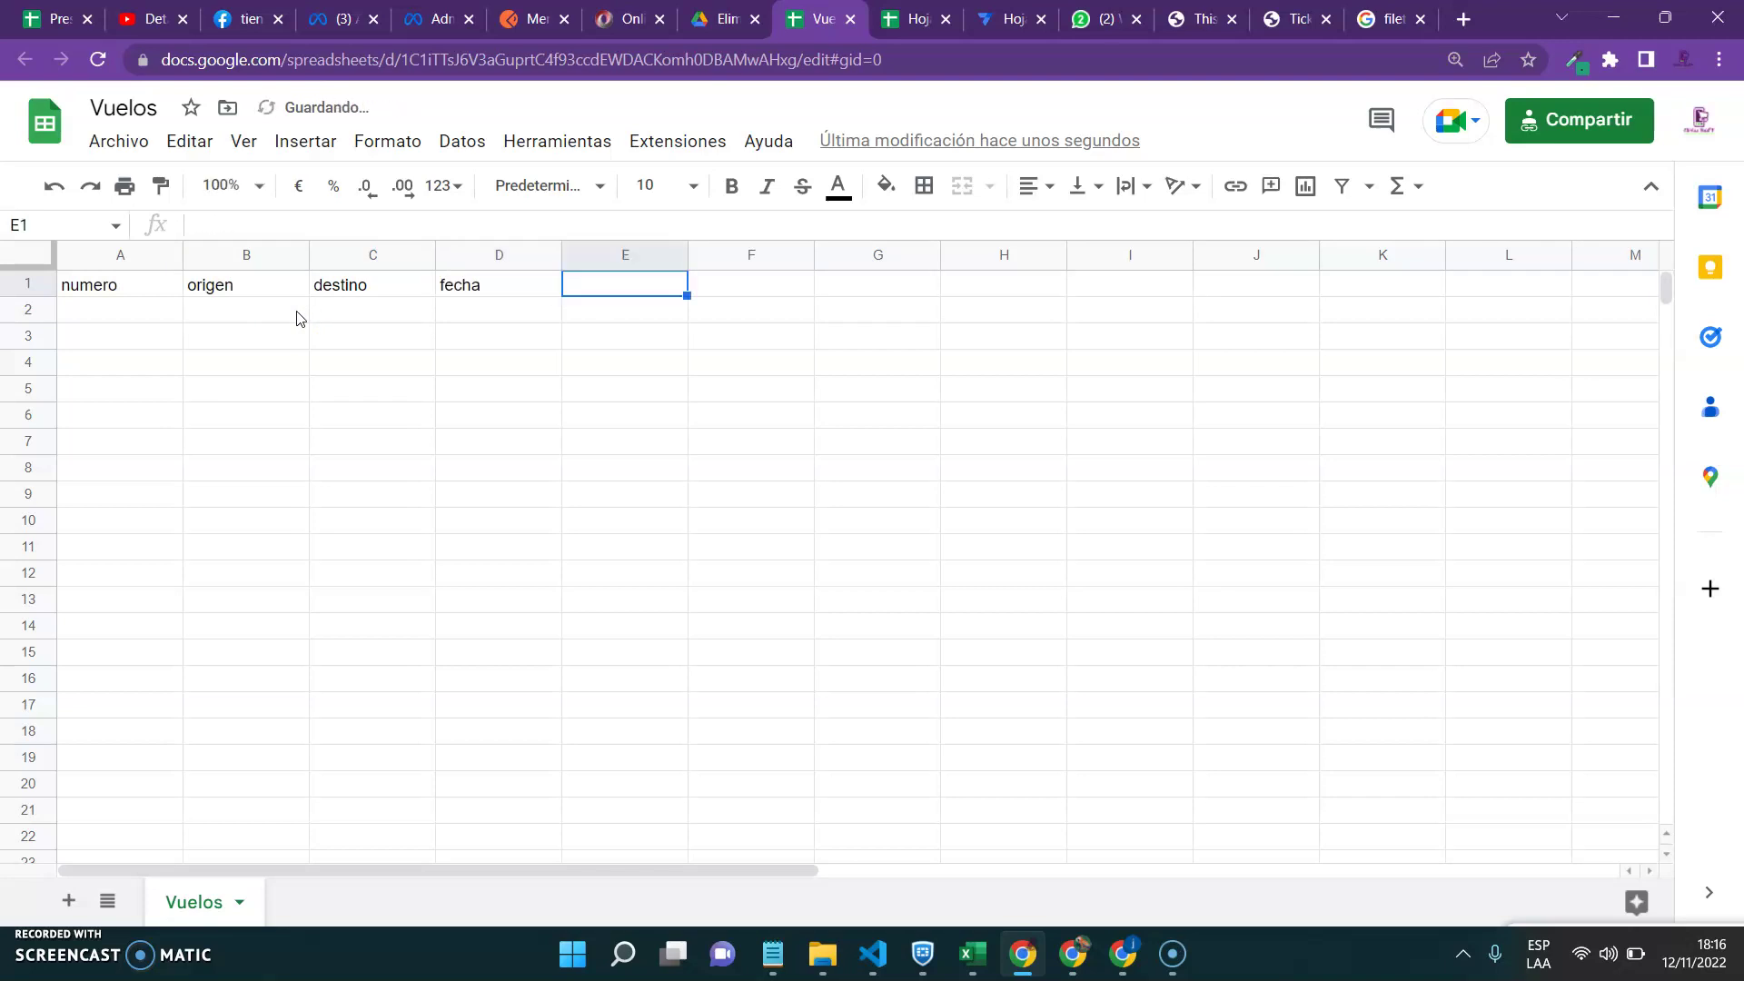
pyautogui.write('bole')
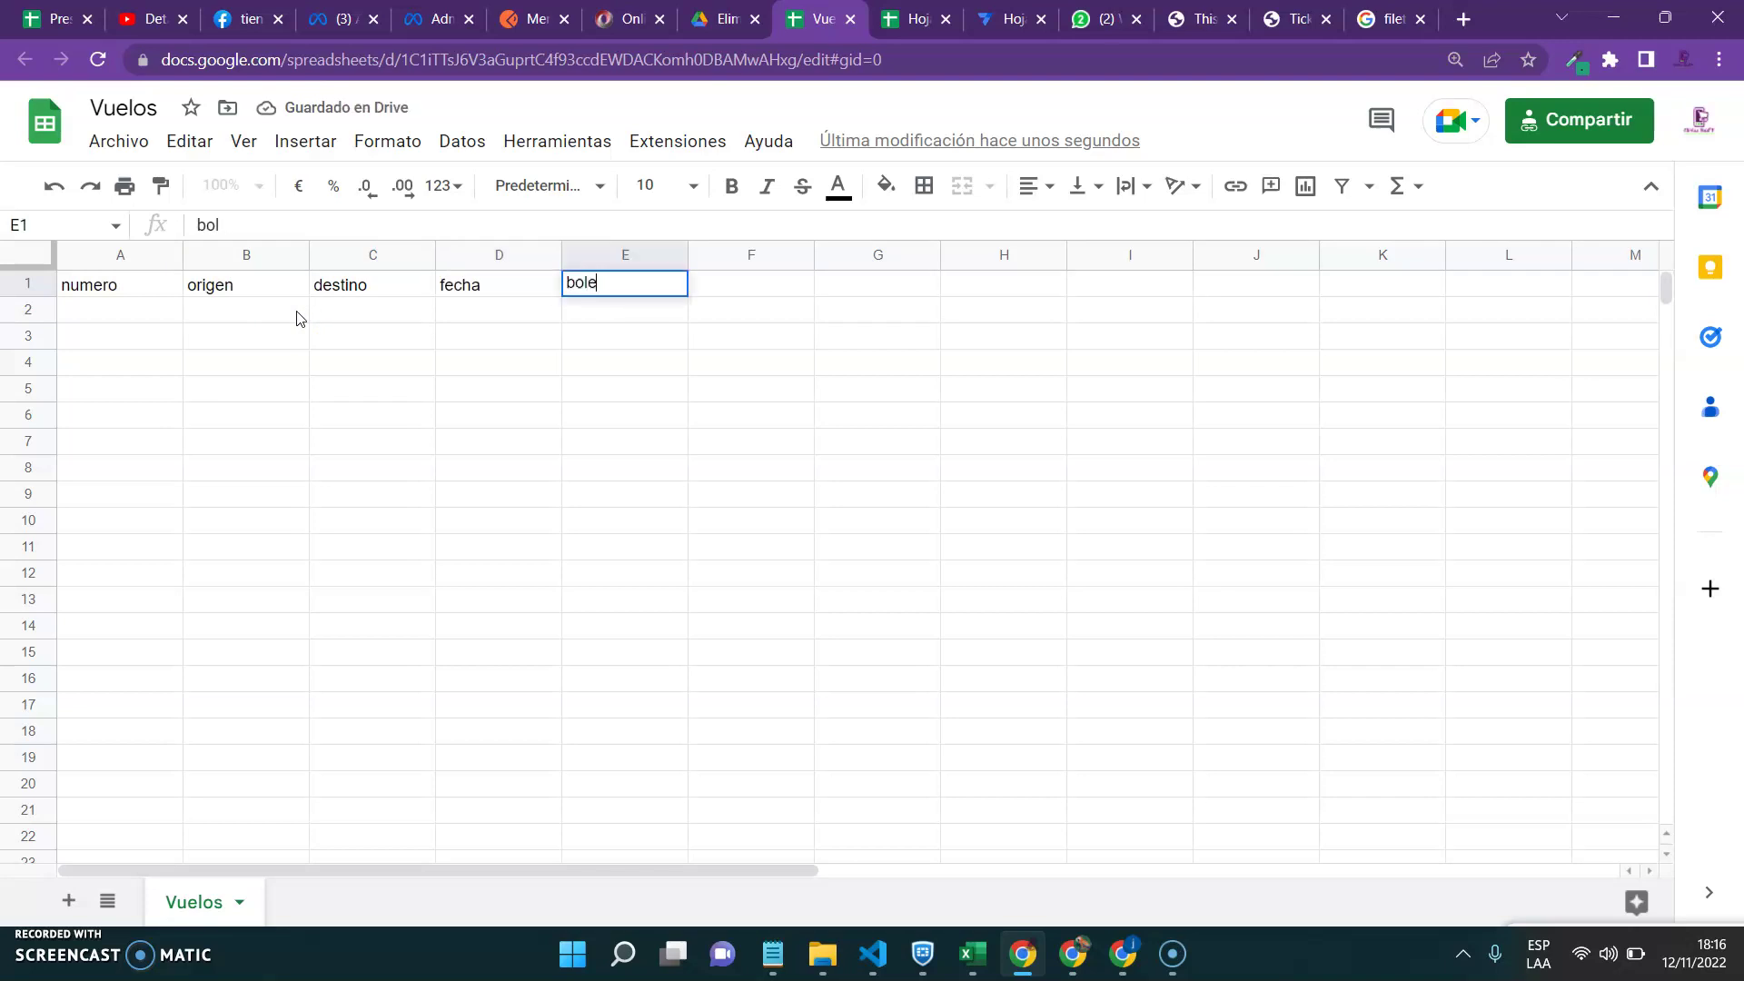
pyautogui.click(397, 391)
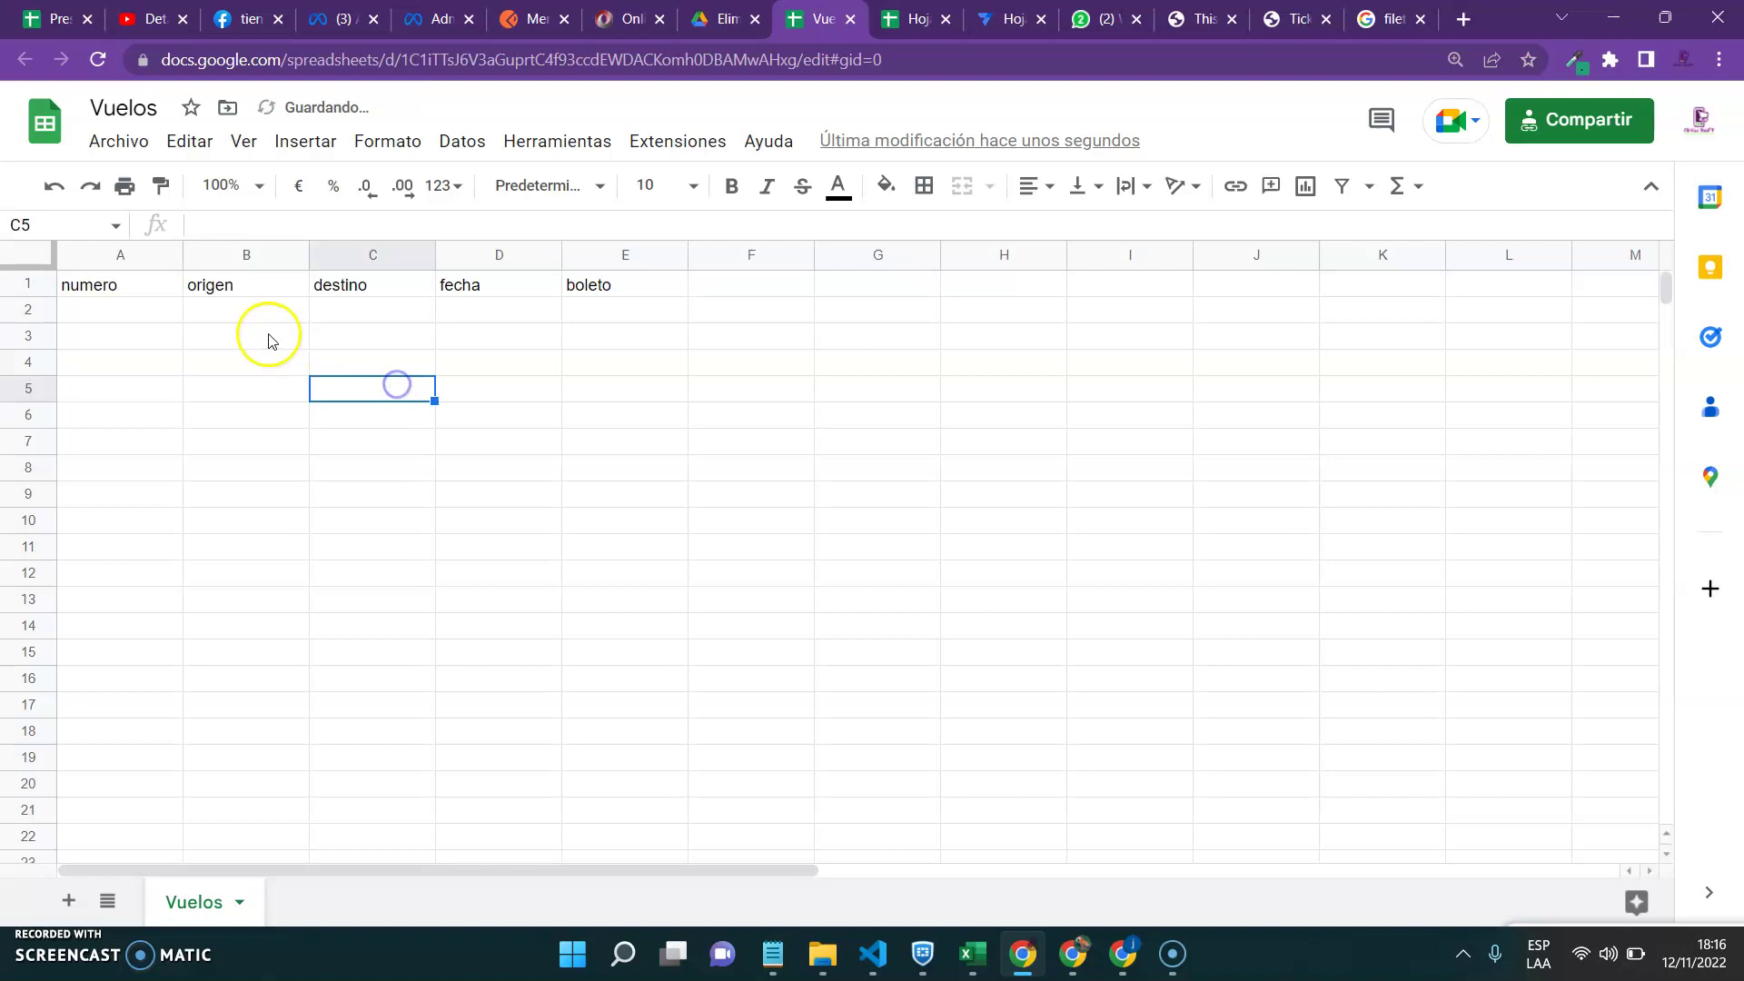
pyautogui.click(141, 309)
pyautogui.click(646, 287)
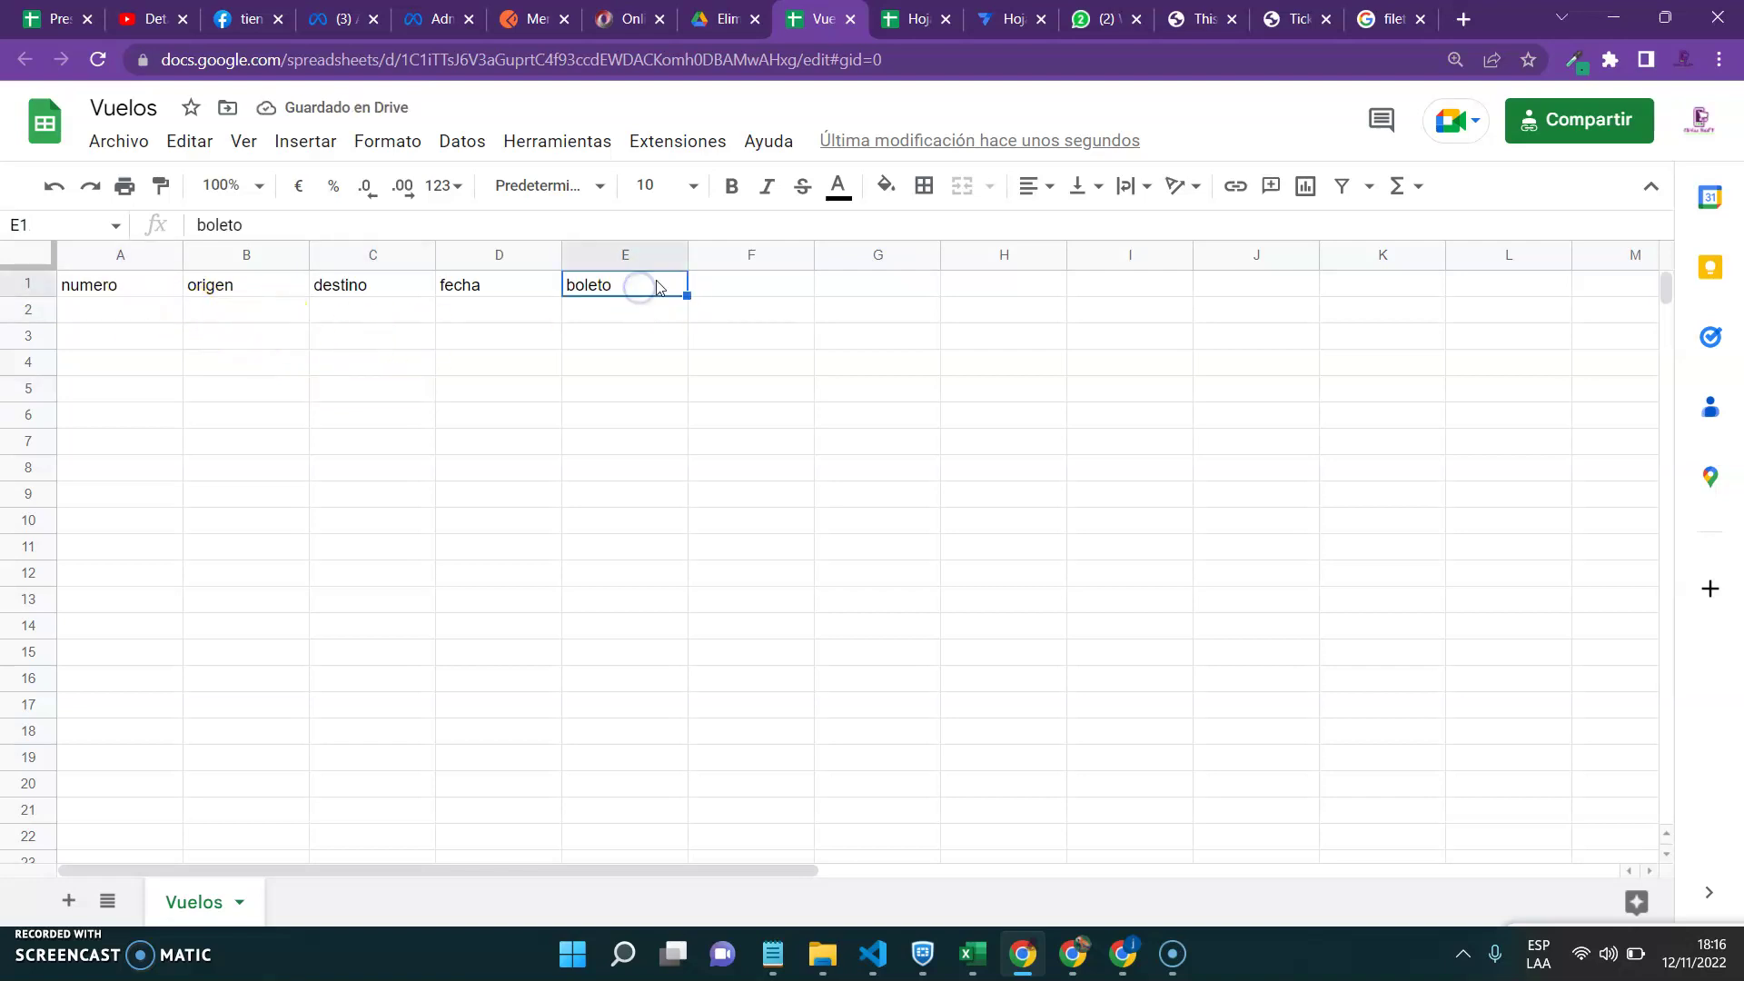
# - Close the old untitled spreadsheet and the AppSheet editor of its app
pyautogui.click(687, 146)
pyautogui.click(935, 24)
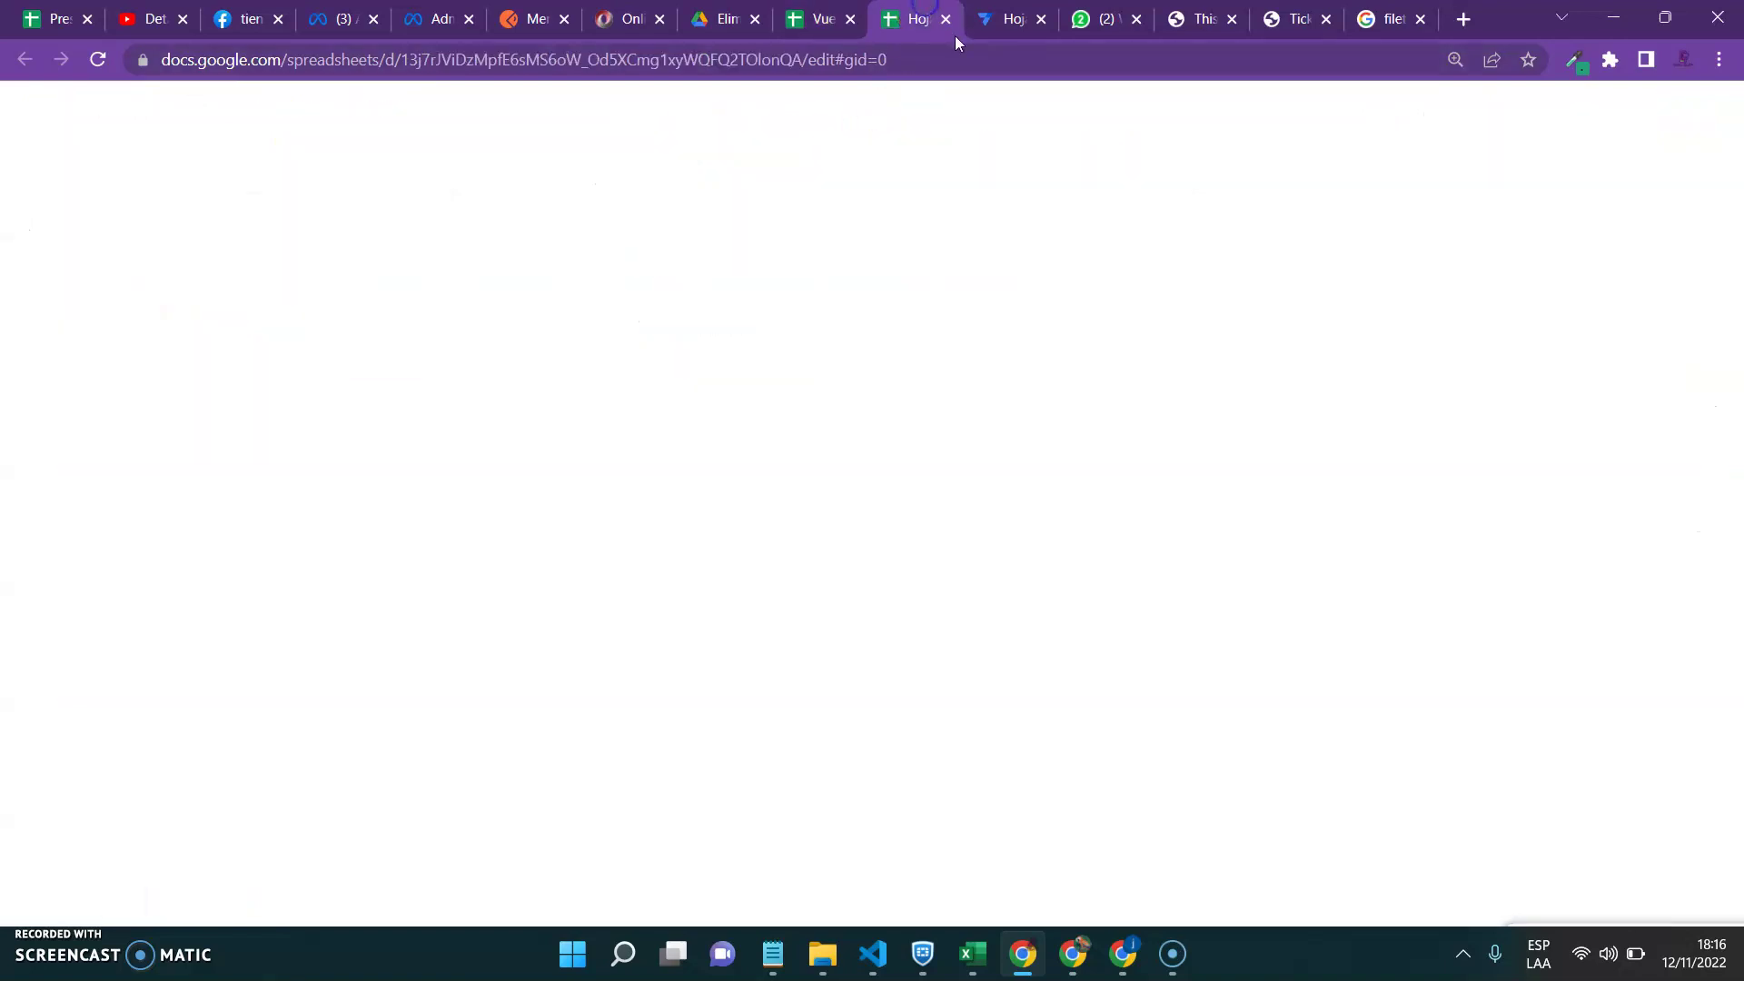
pyautogui.click(946, 20)
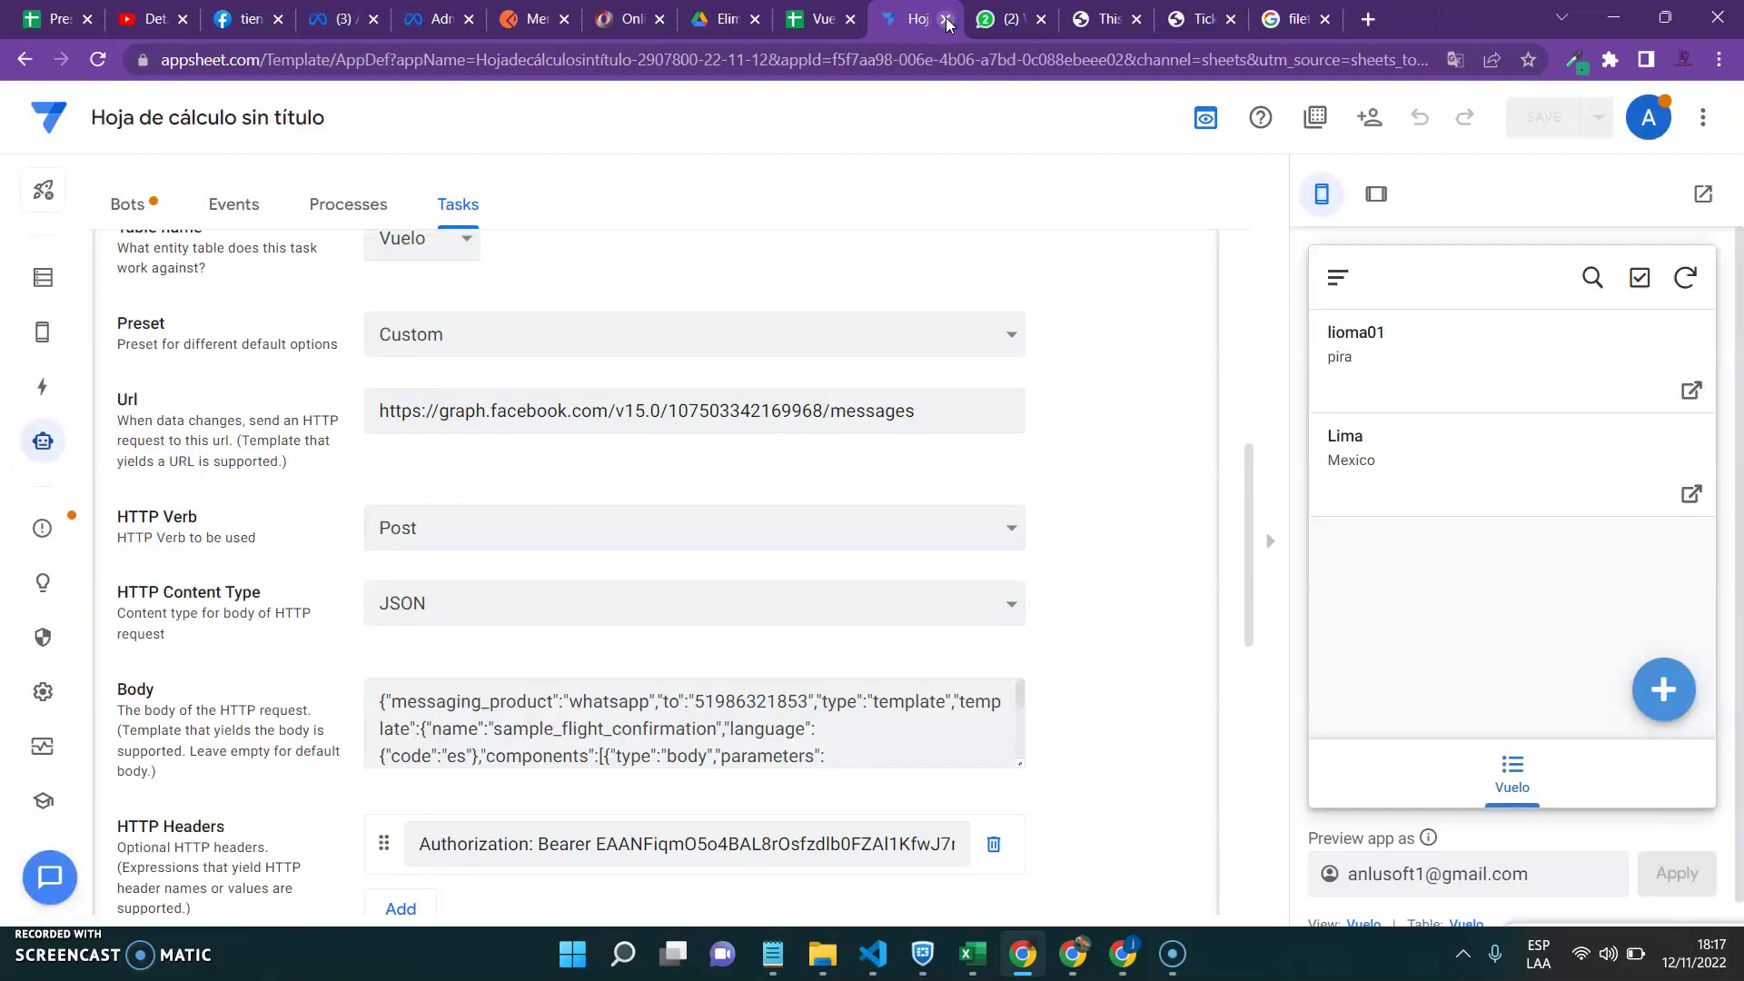
pyautogui.click(947, 20)
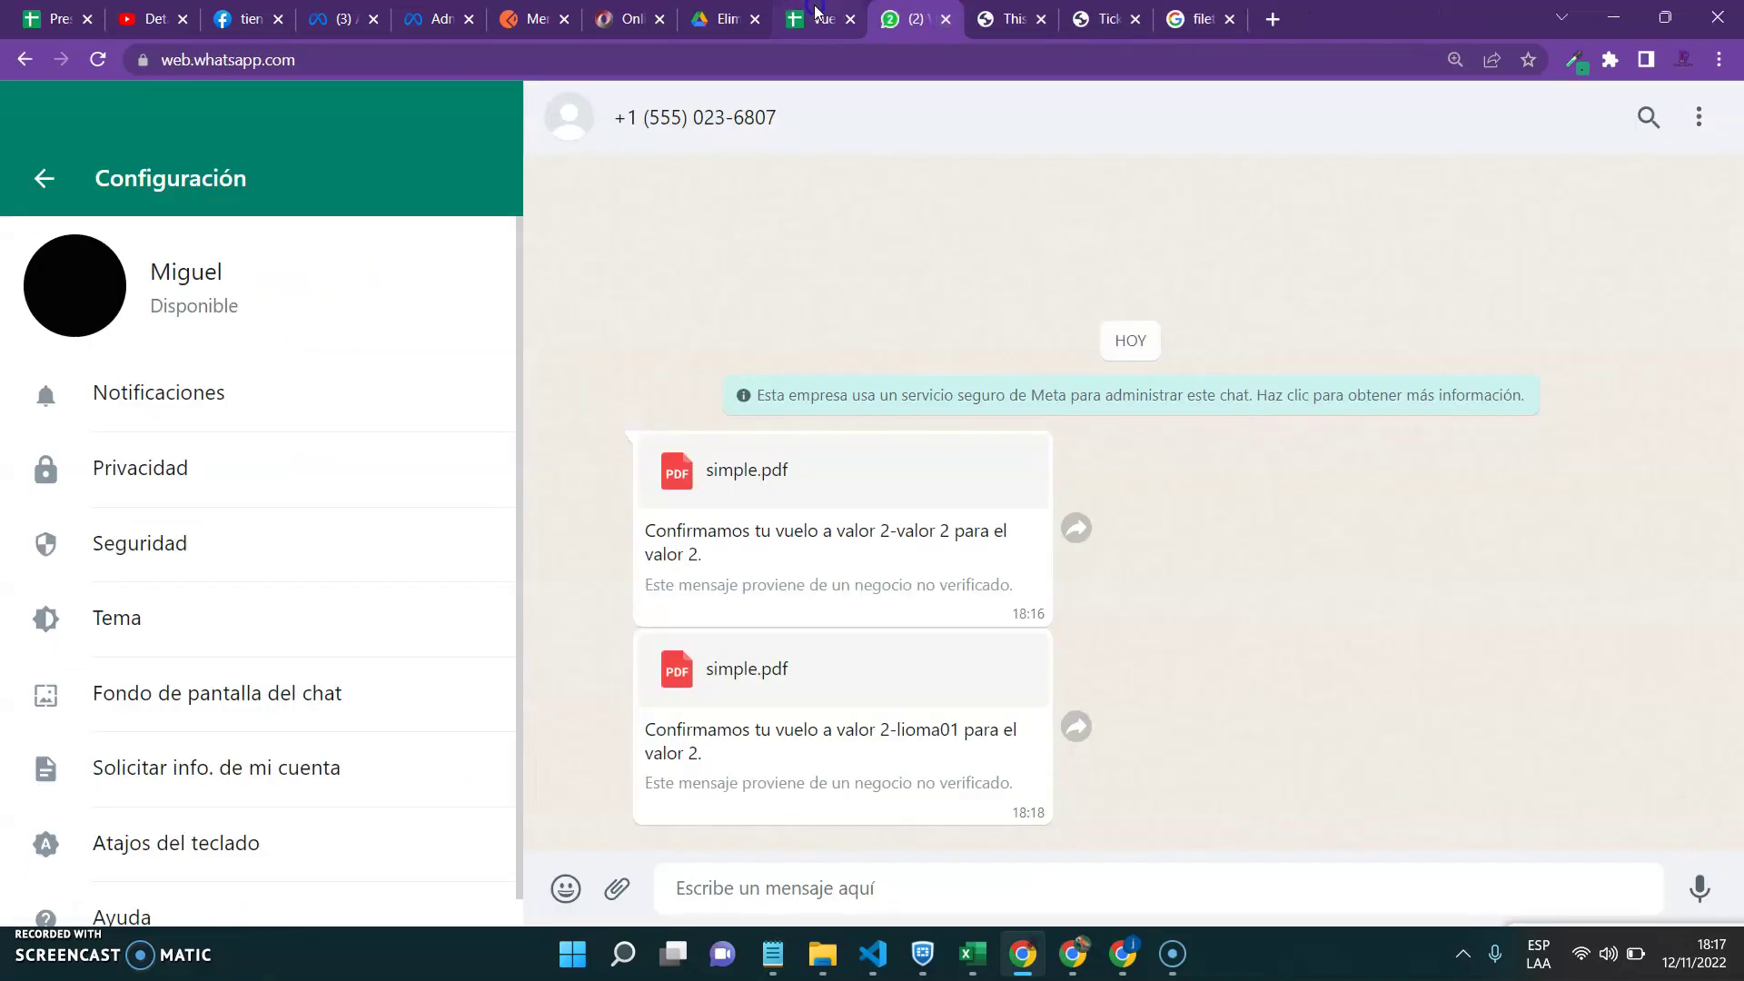
# - Return to the Vuelos spreadsheet and create an AppSheet app from it
pyautogui.click(815, 13)
pyautogui.click(650, 142)
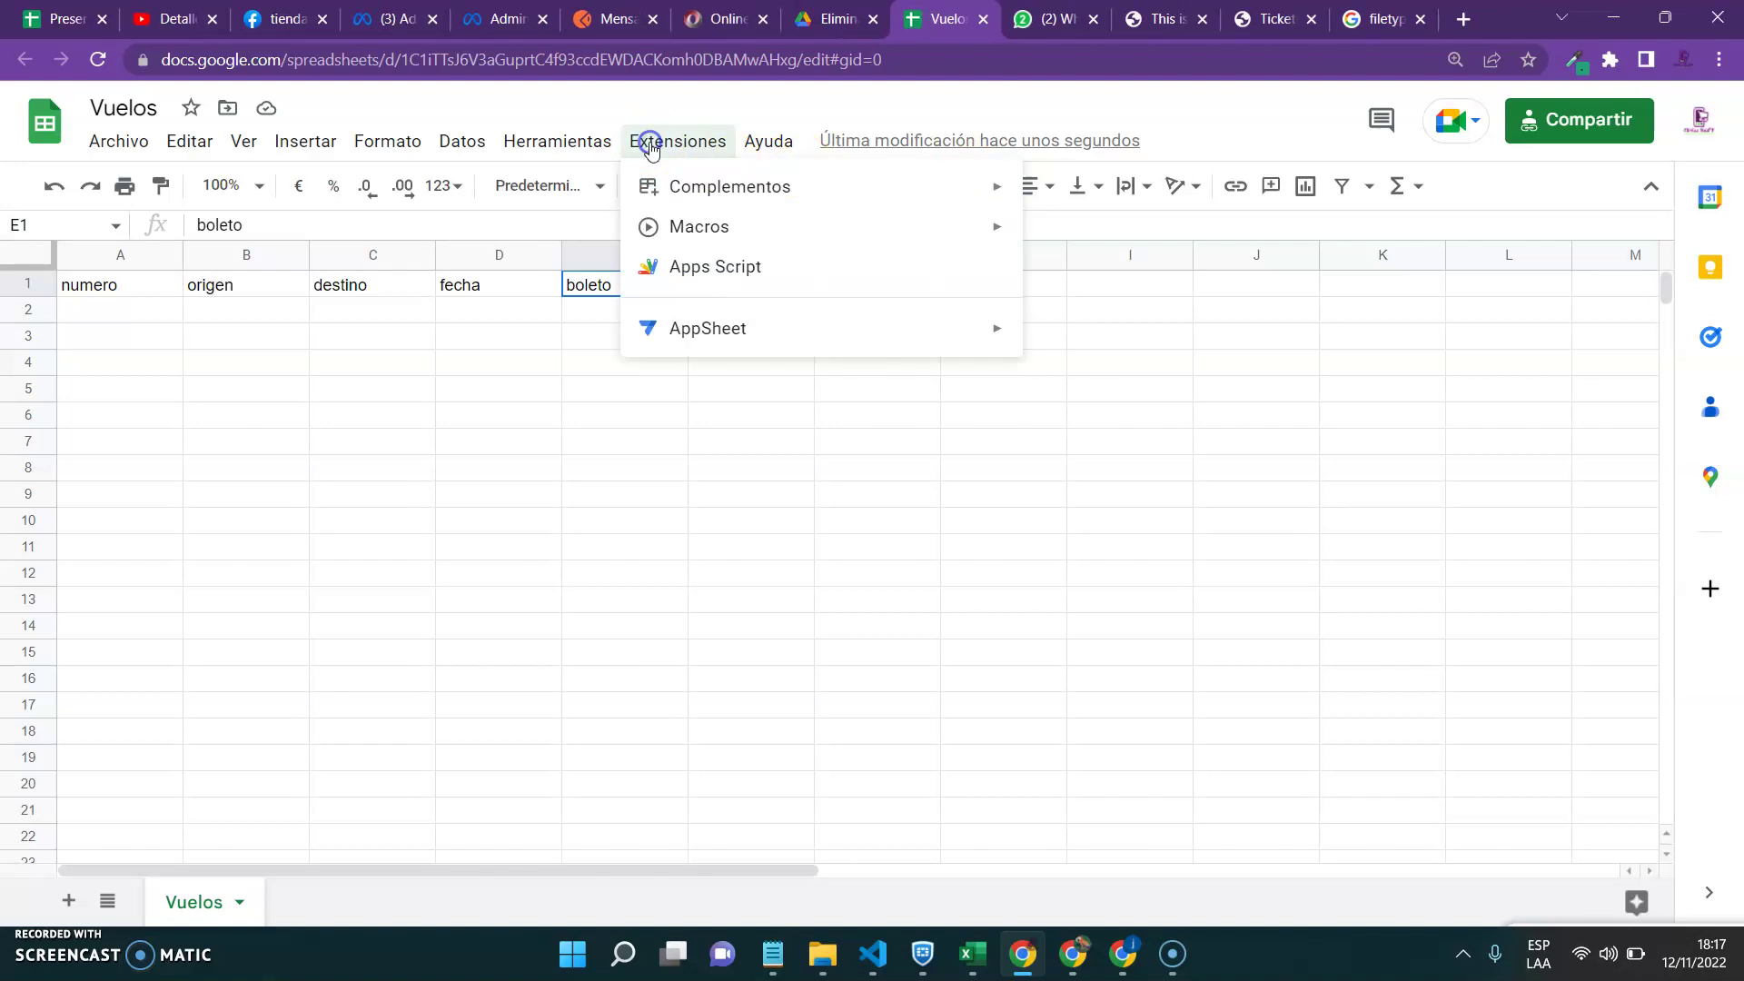
pyautogui.moveTo(740, 331)
pyautogui.click(1137, 334)
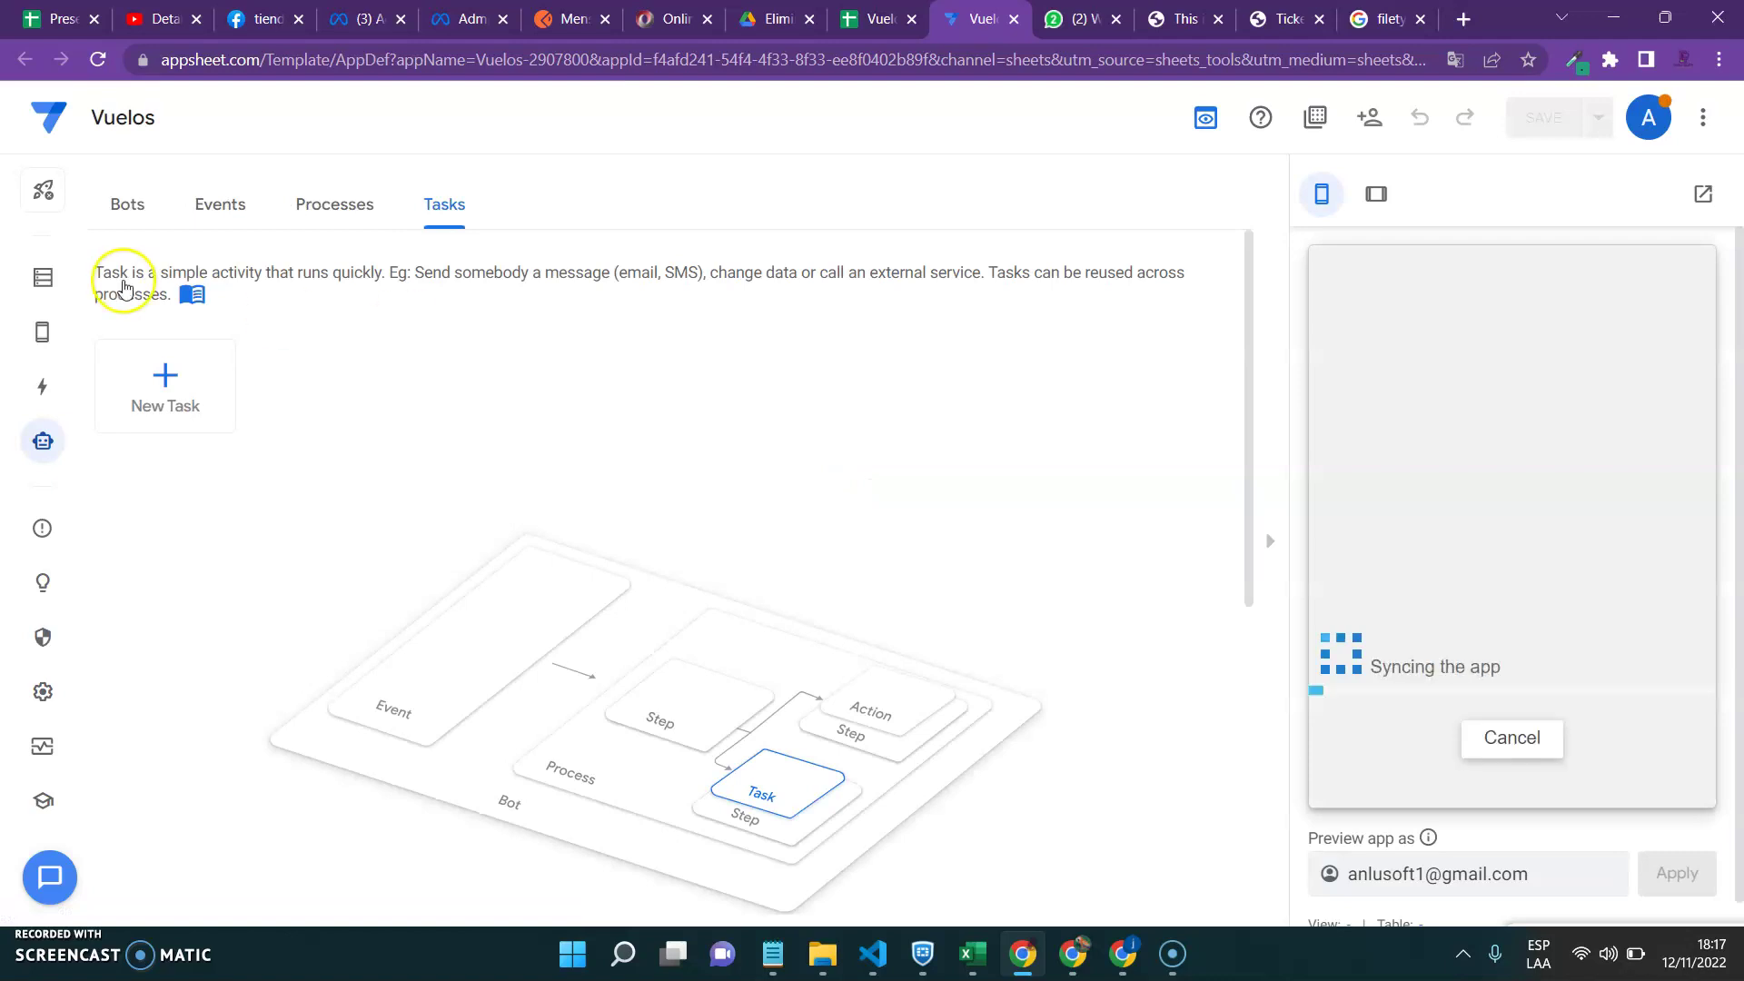
# - Review the Vuelos table's columns in the AppSheet editor and open the app's automation bots
pyautogui.click(42, 278)
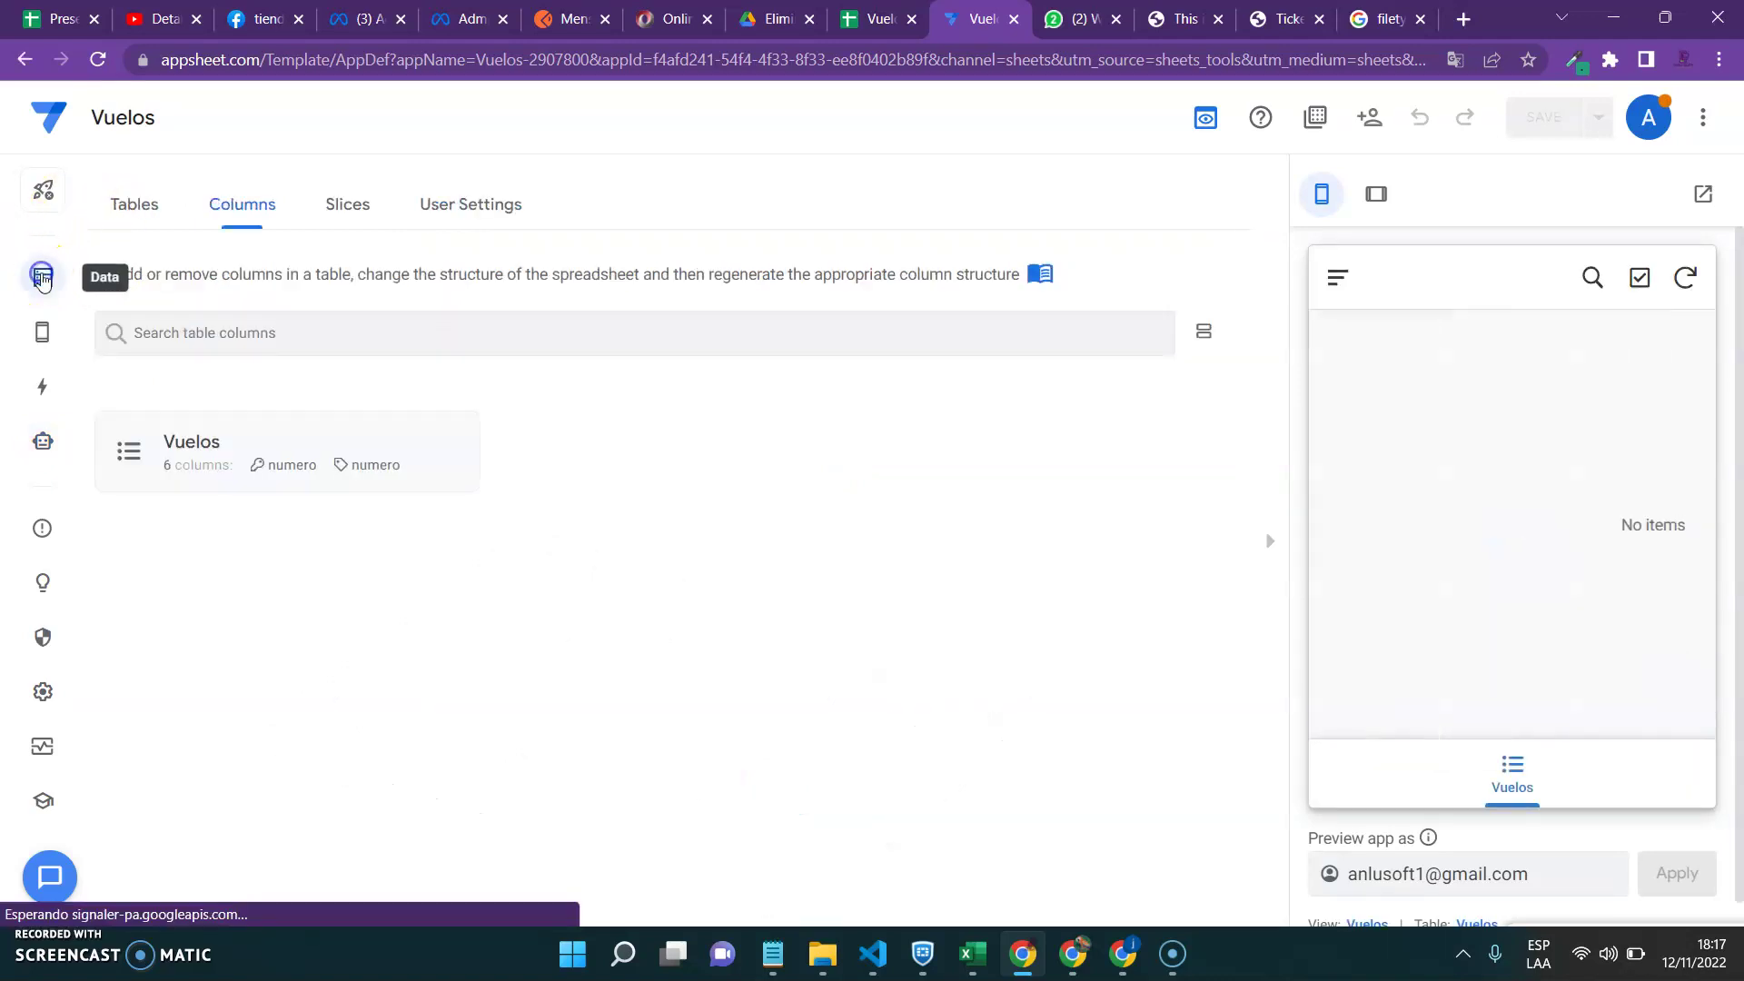
pyautogui.click(130, 451)
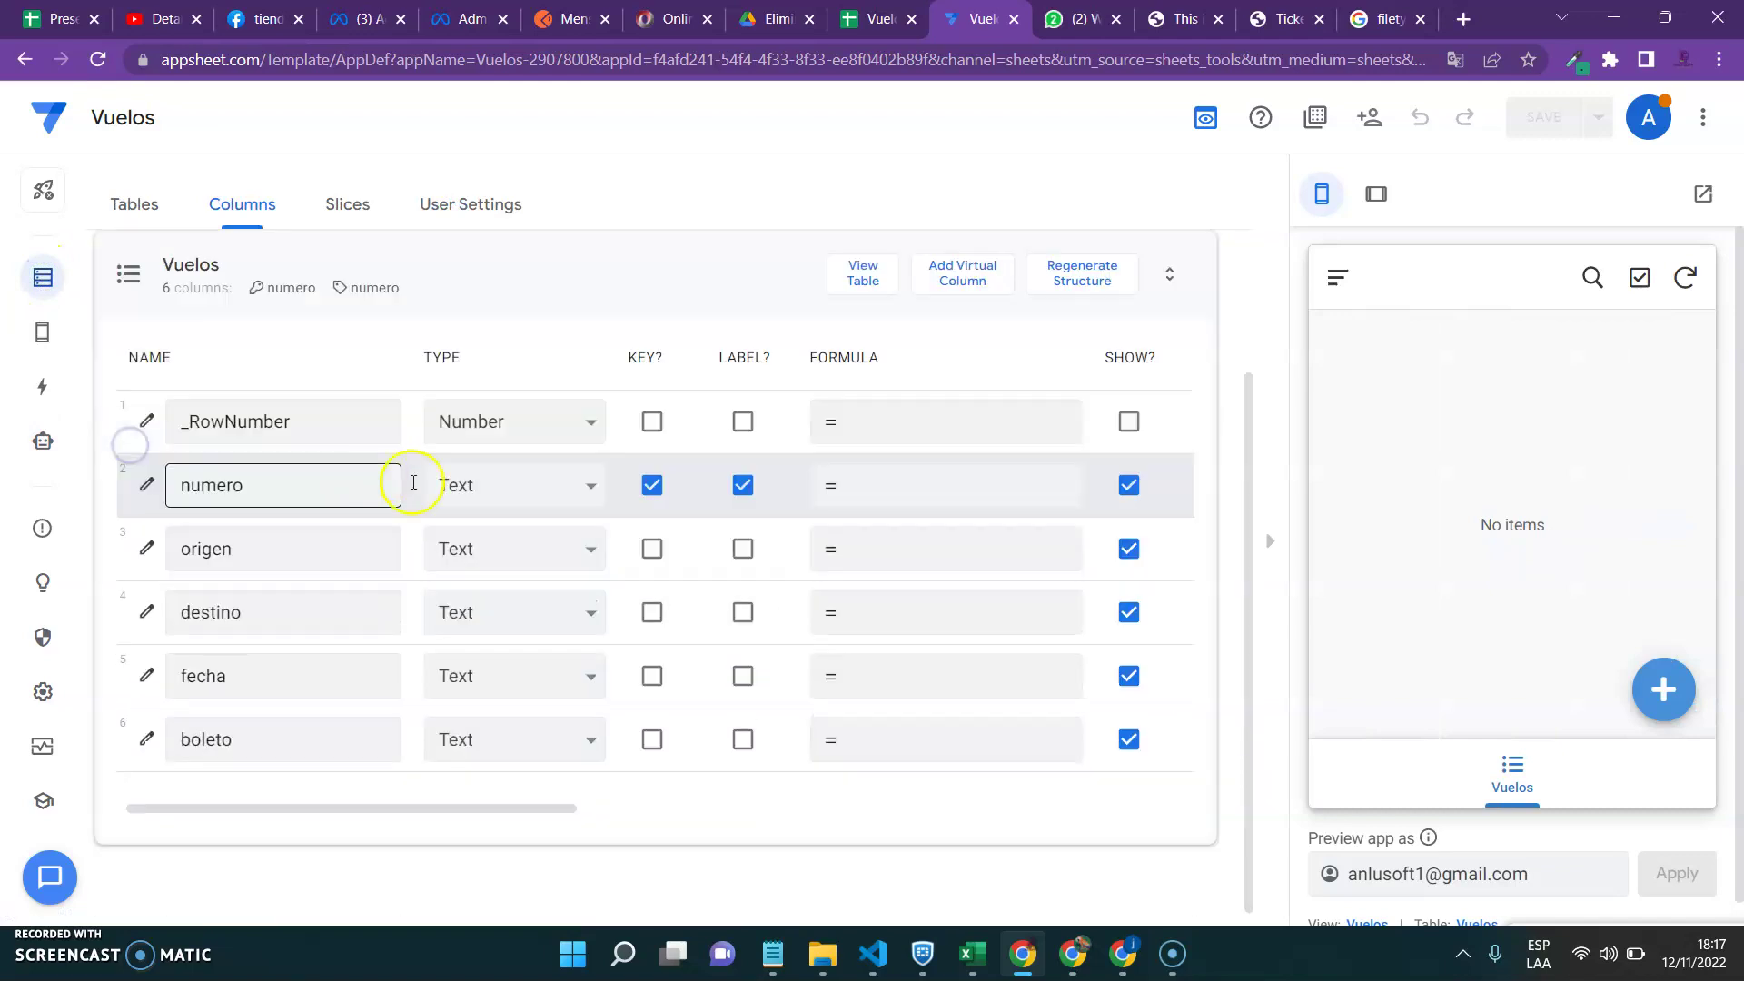
pyautogui.click(53, 440)
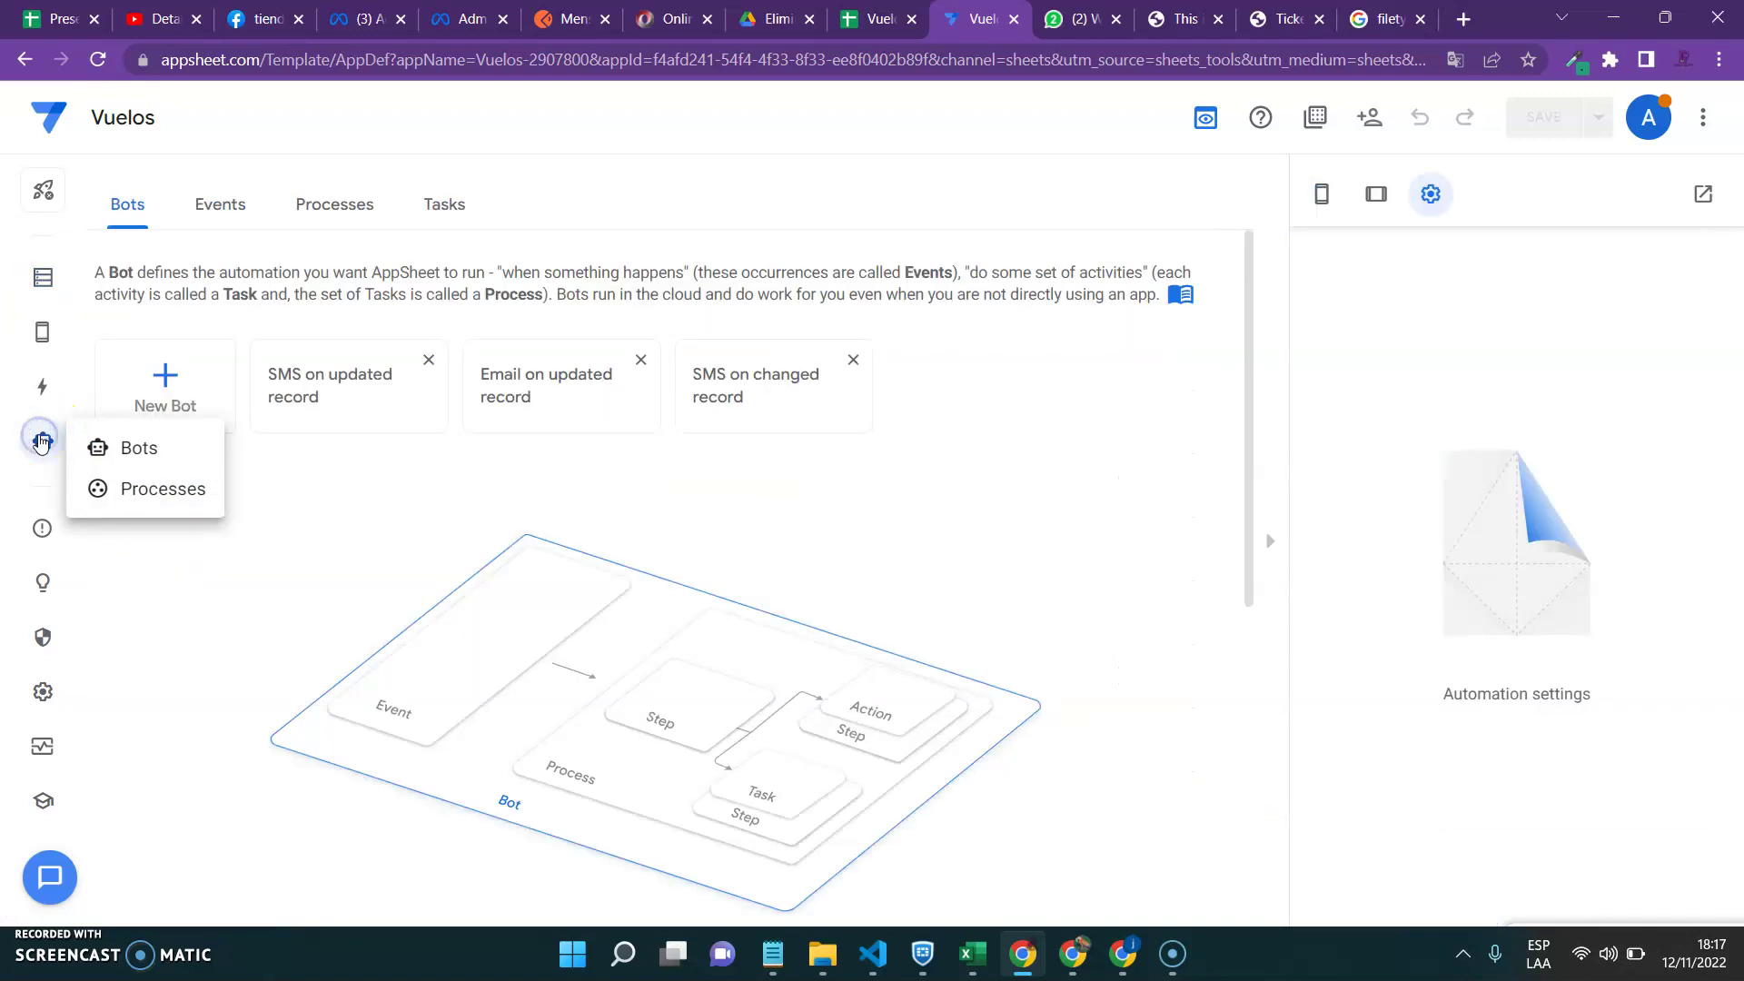
pyautogui.click(154, 18)
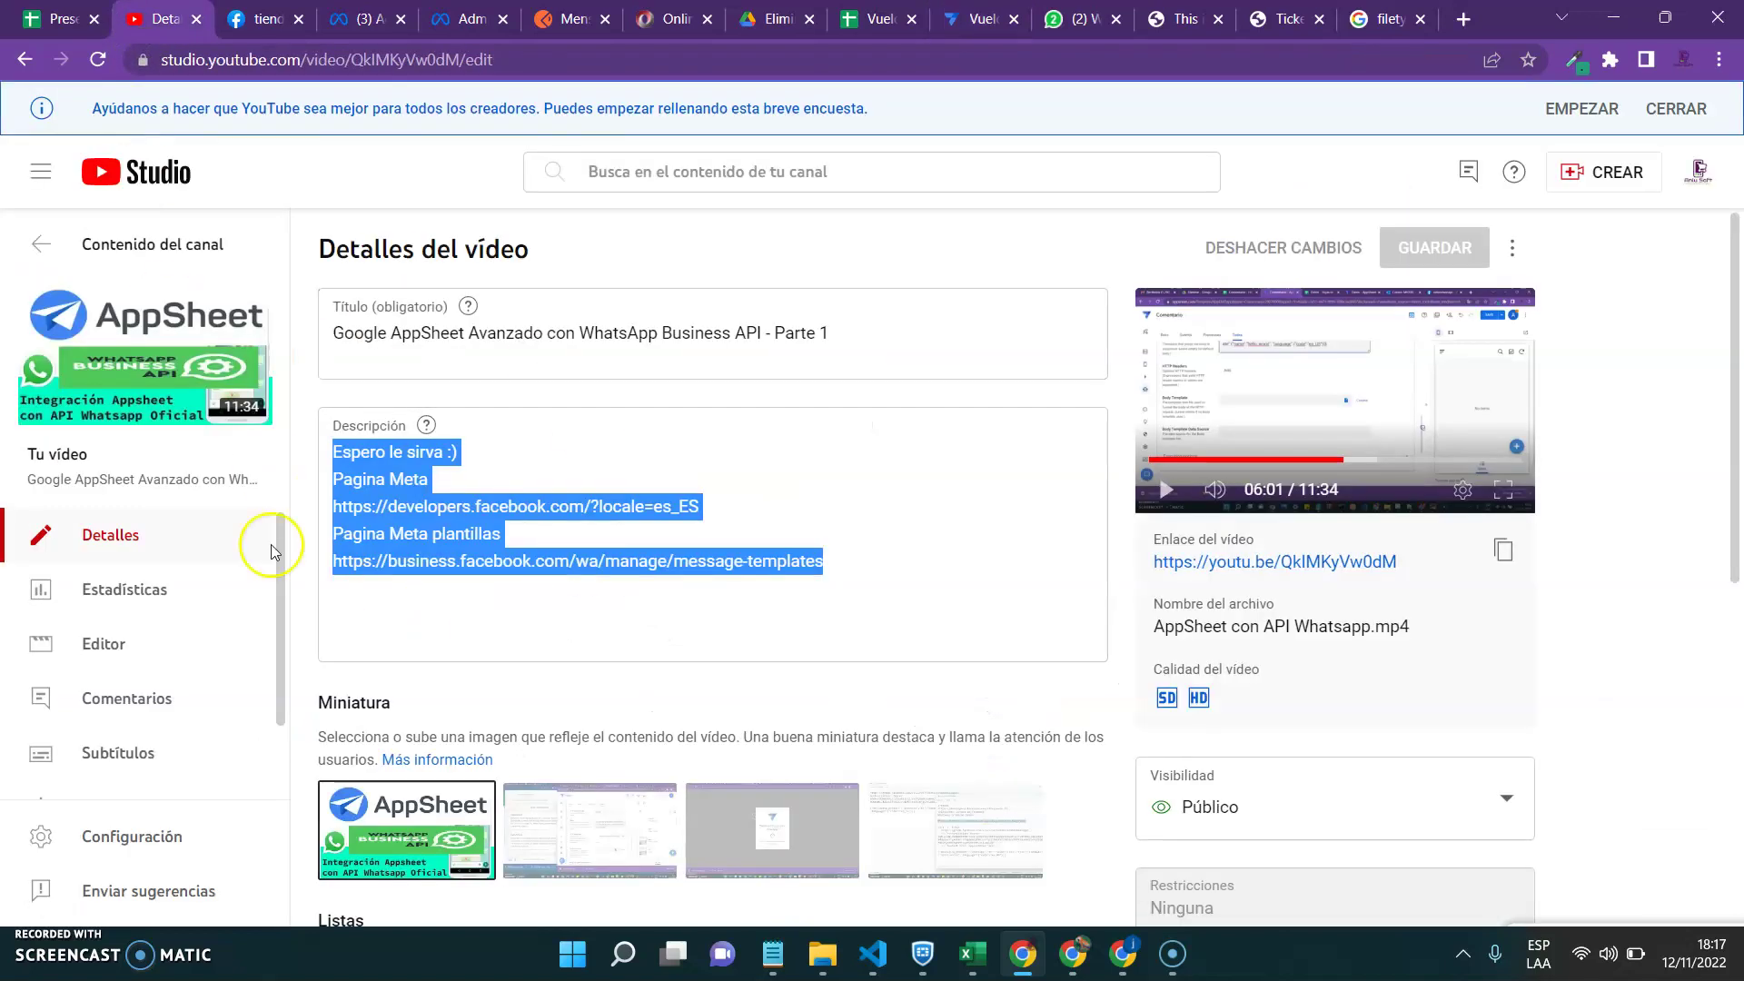
pyautogui.click(981, 18)
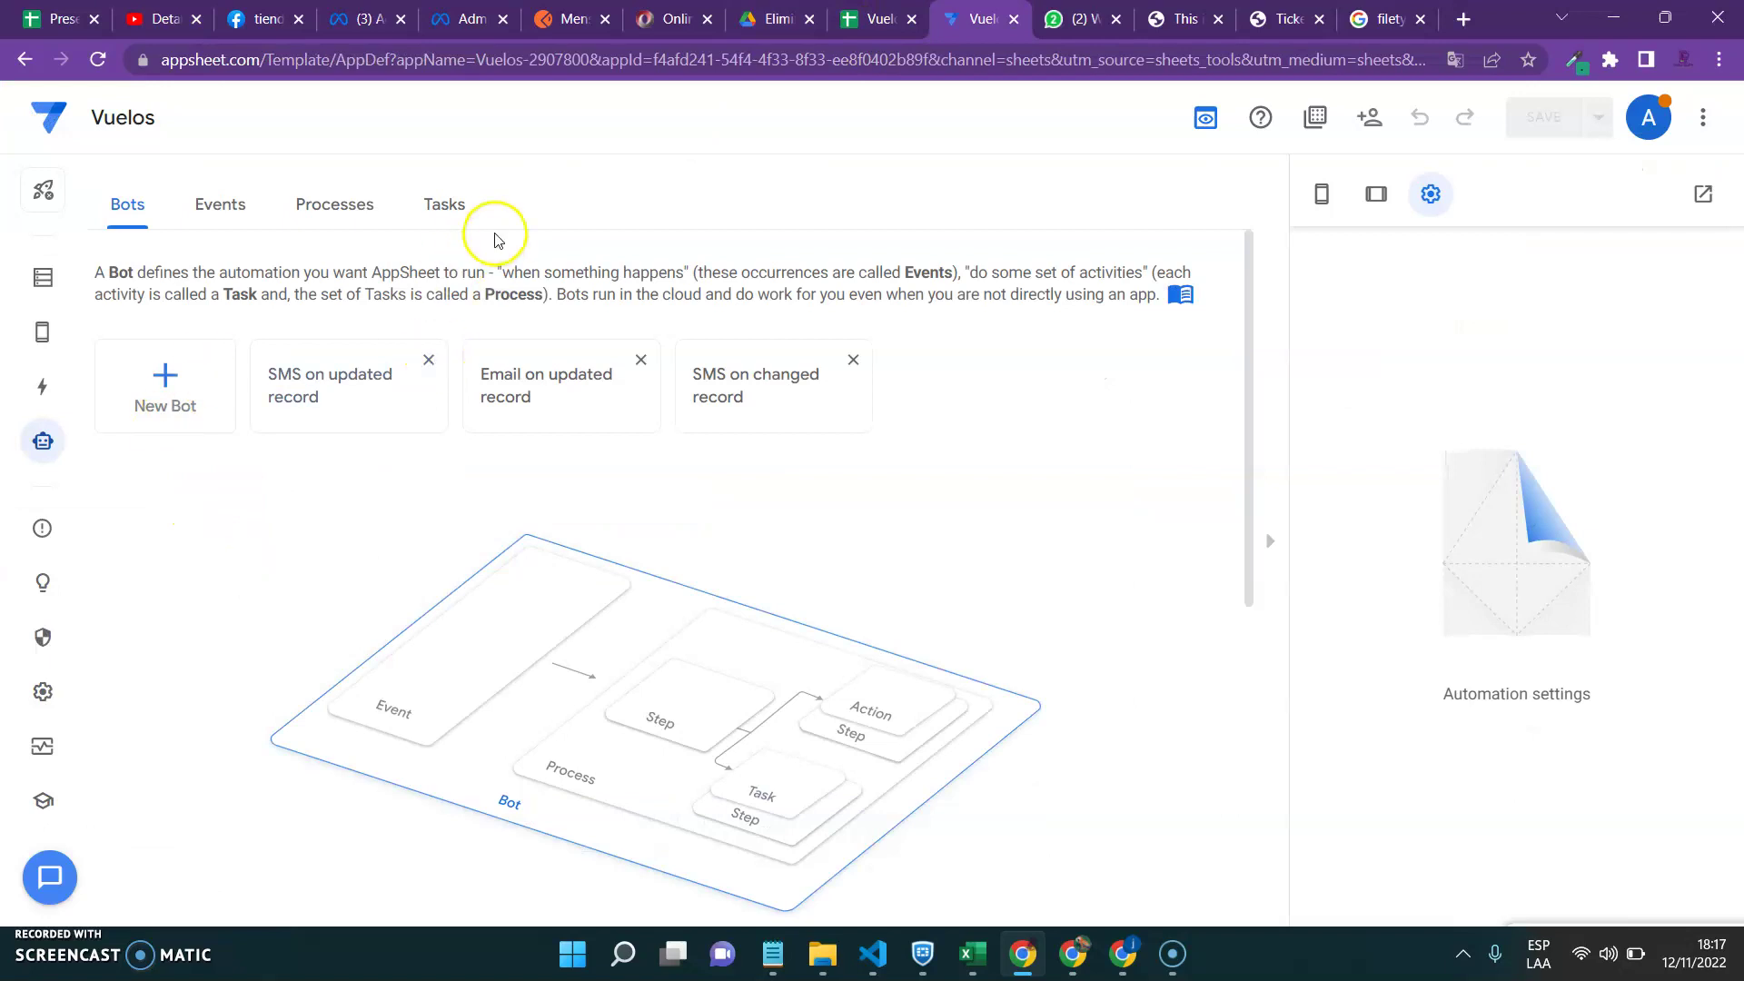
# - Create an automation task named enviomensajeboleto that calls a webhook
pyautogui.click(444, 203)
pyautogui.click(159, 388)
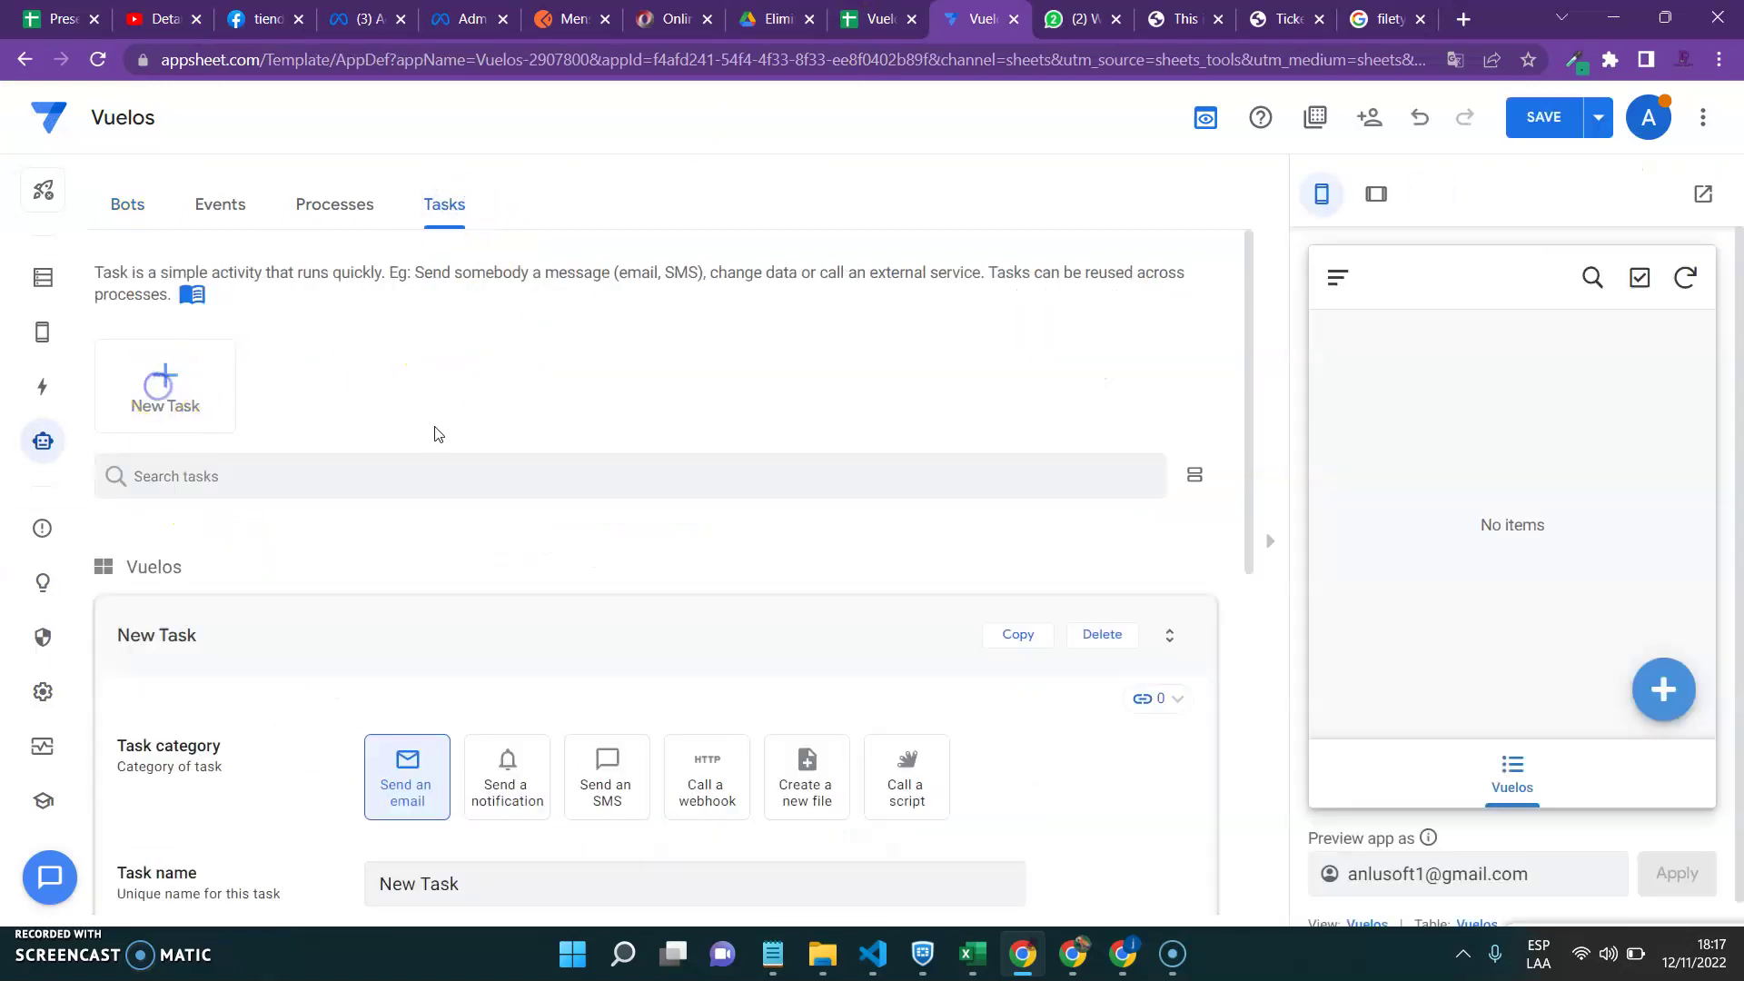
pyautogui.click(206, 500)
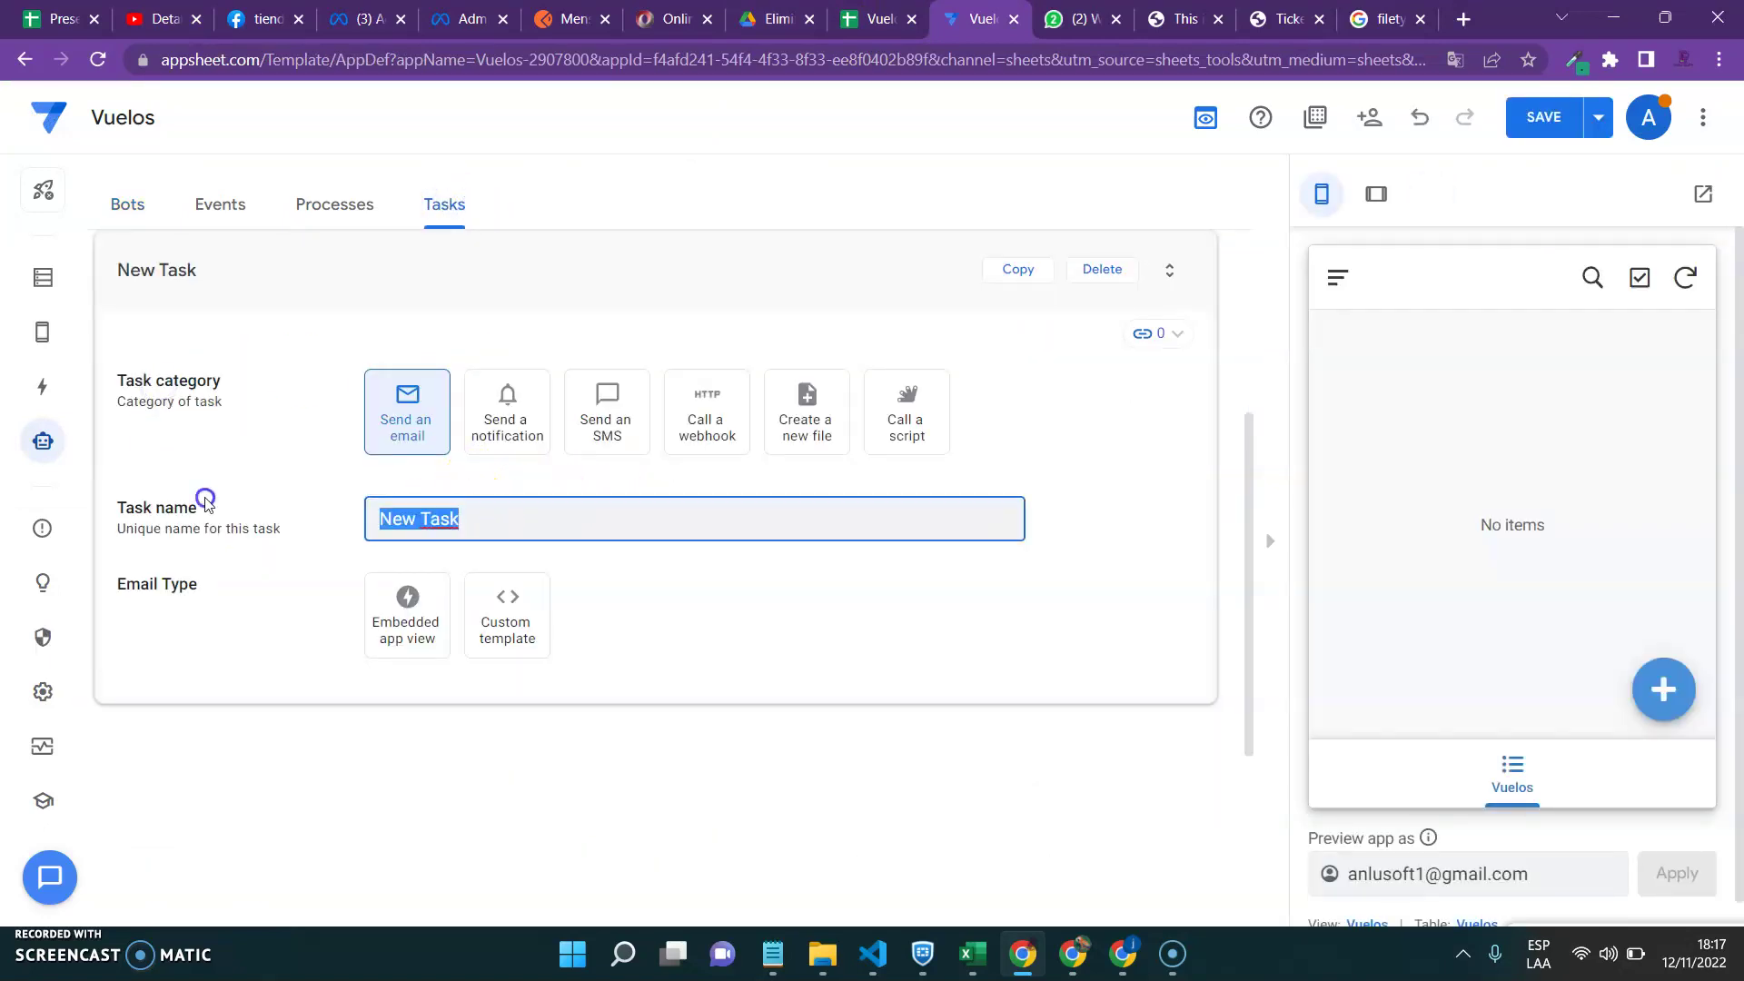
pyautogui.write('enviomensajebolet')
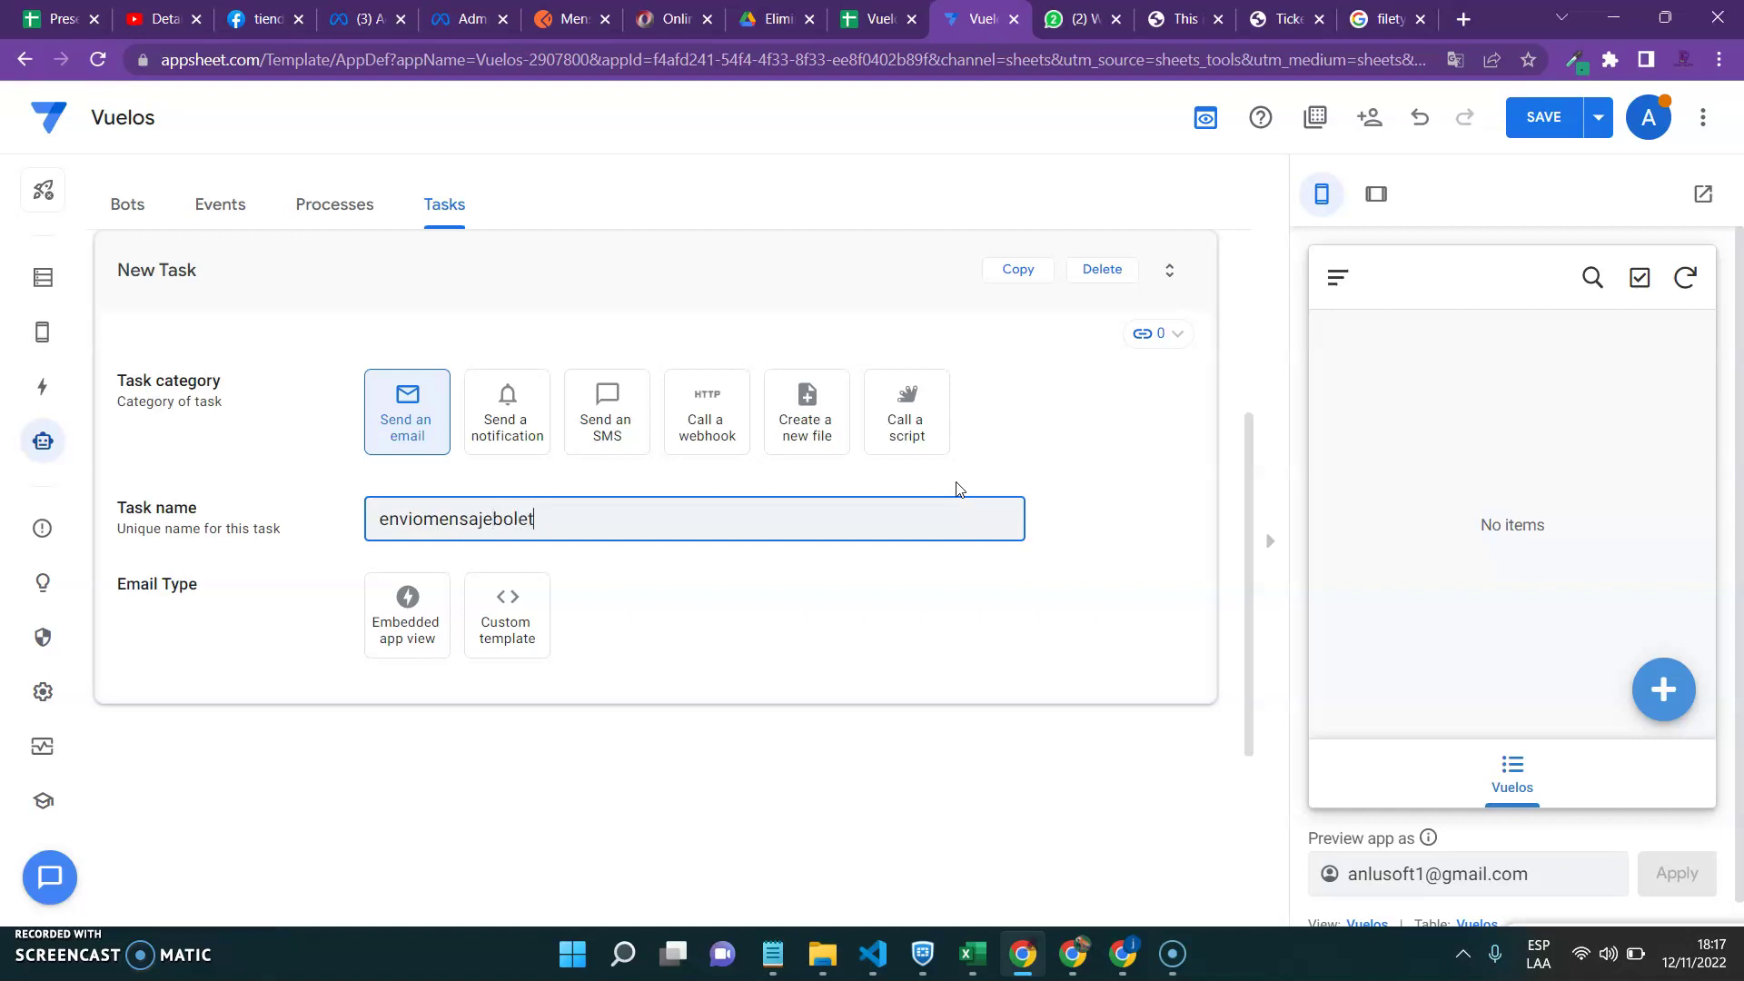
pyautogui.write('o')
pyautogui.click(889, 651)
pyautogui.click(697, 405)
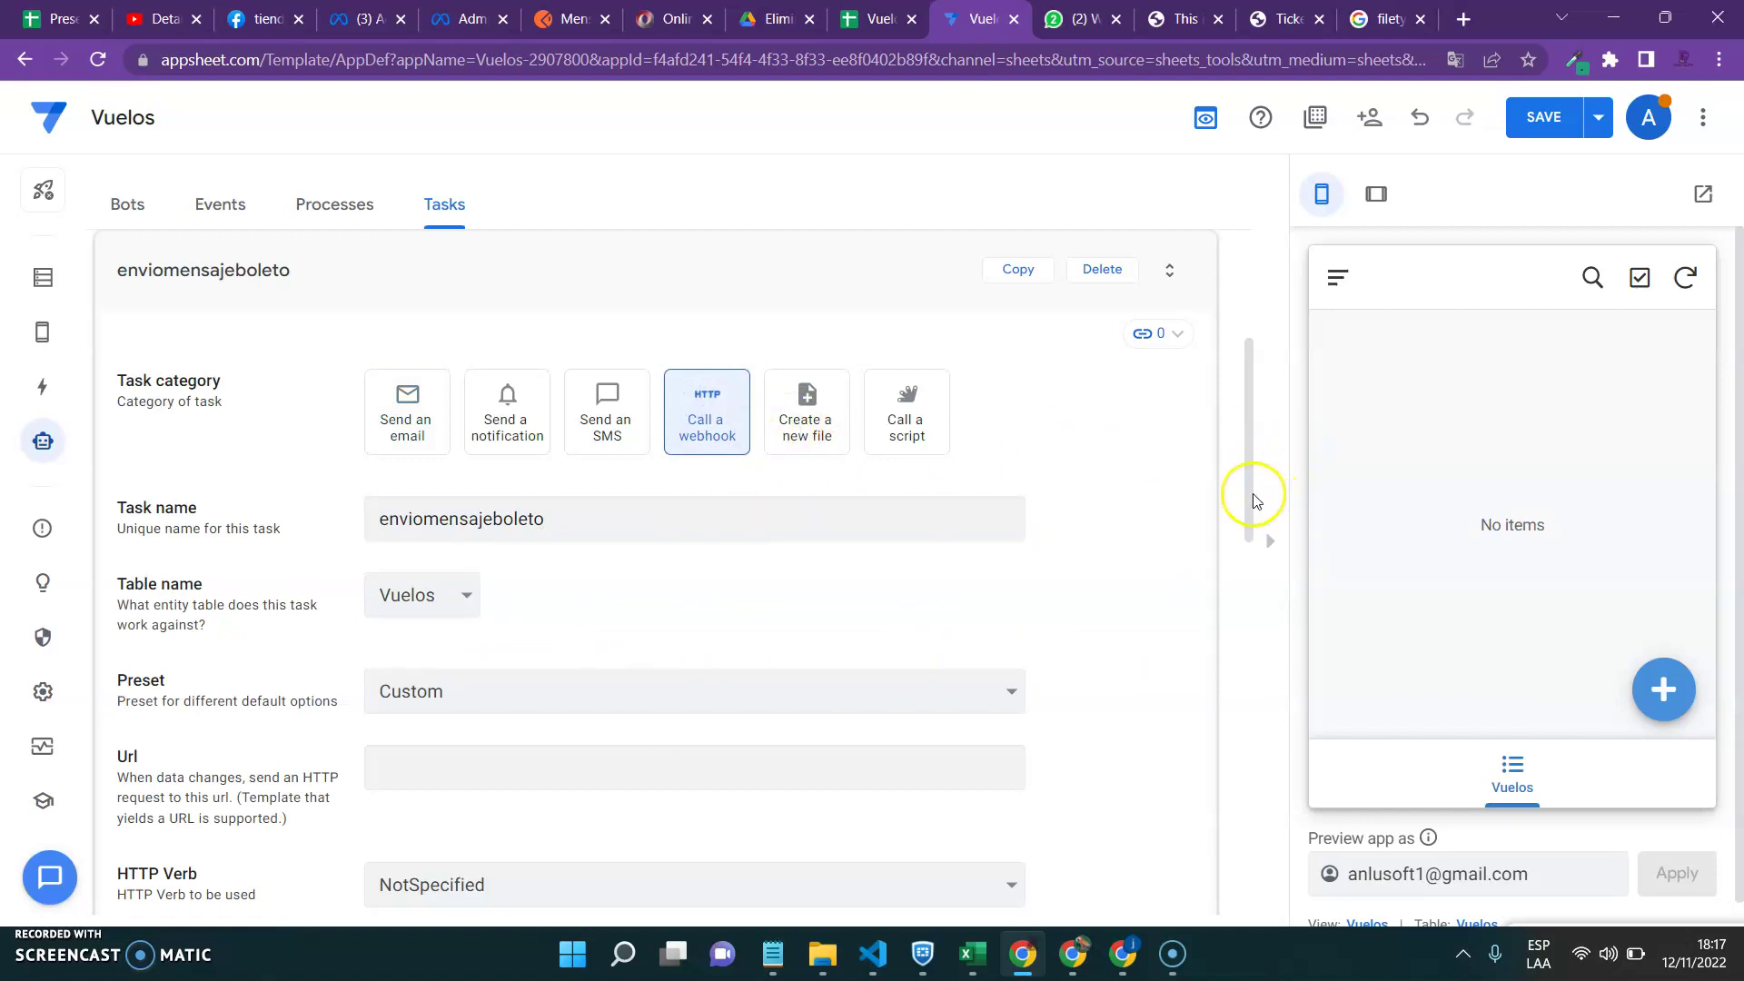
# - Copy the graph.facebook.com v15.0 messages endpoint from the Meta for Developers sample request into the webhook task's Url
pyautogui.moveTo(1251, 491); pyautogui.dragTo(1248, 558)
pyautogui.click(456, 519)
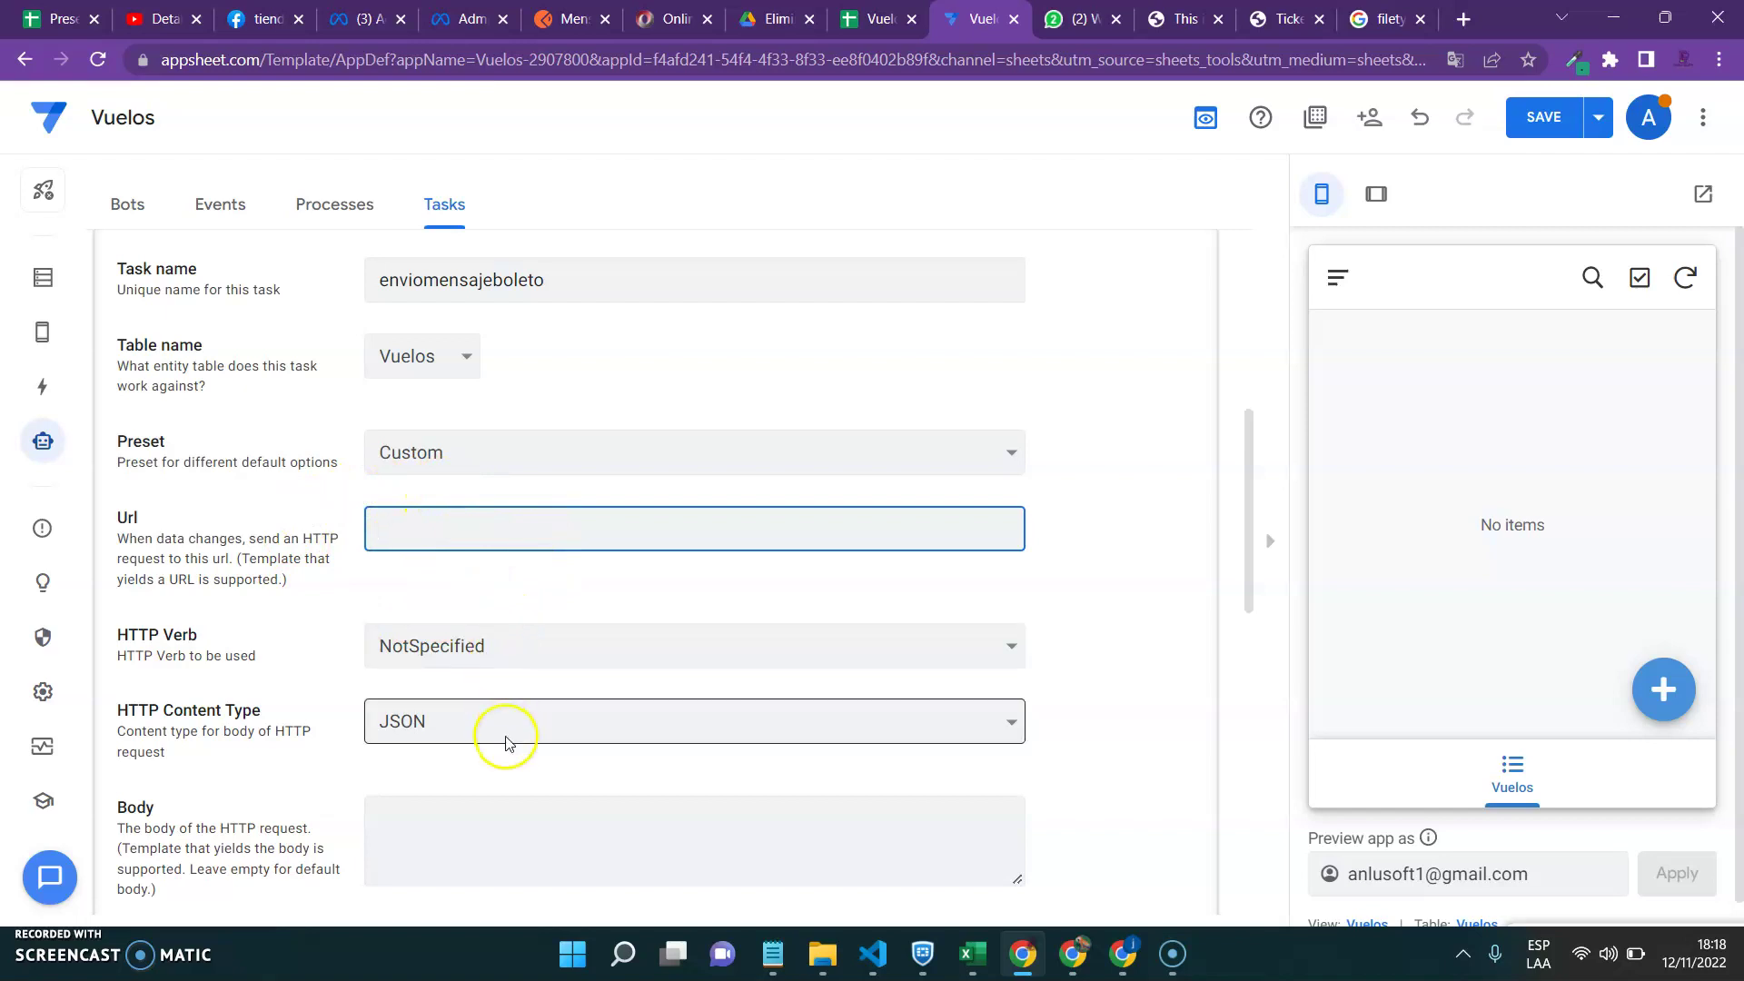
pyautogui.scroll(-4, 1250, 636)
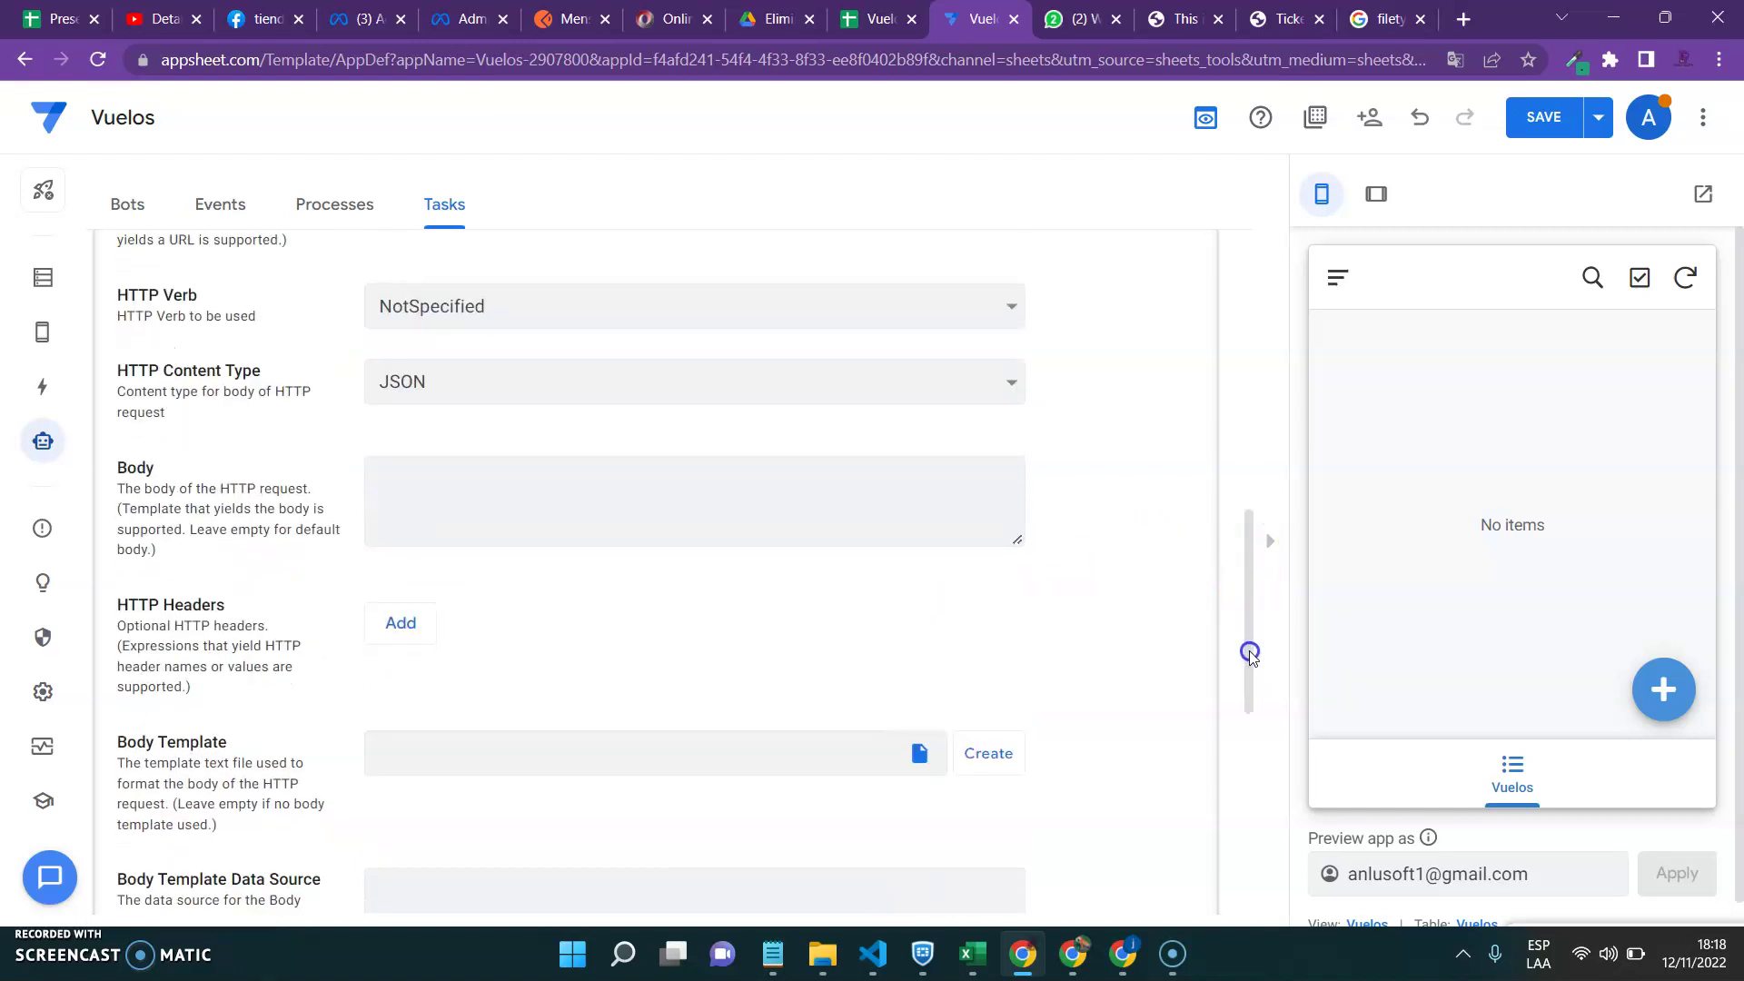
pyautogui.scroll(3, 1262, 590)
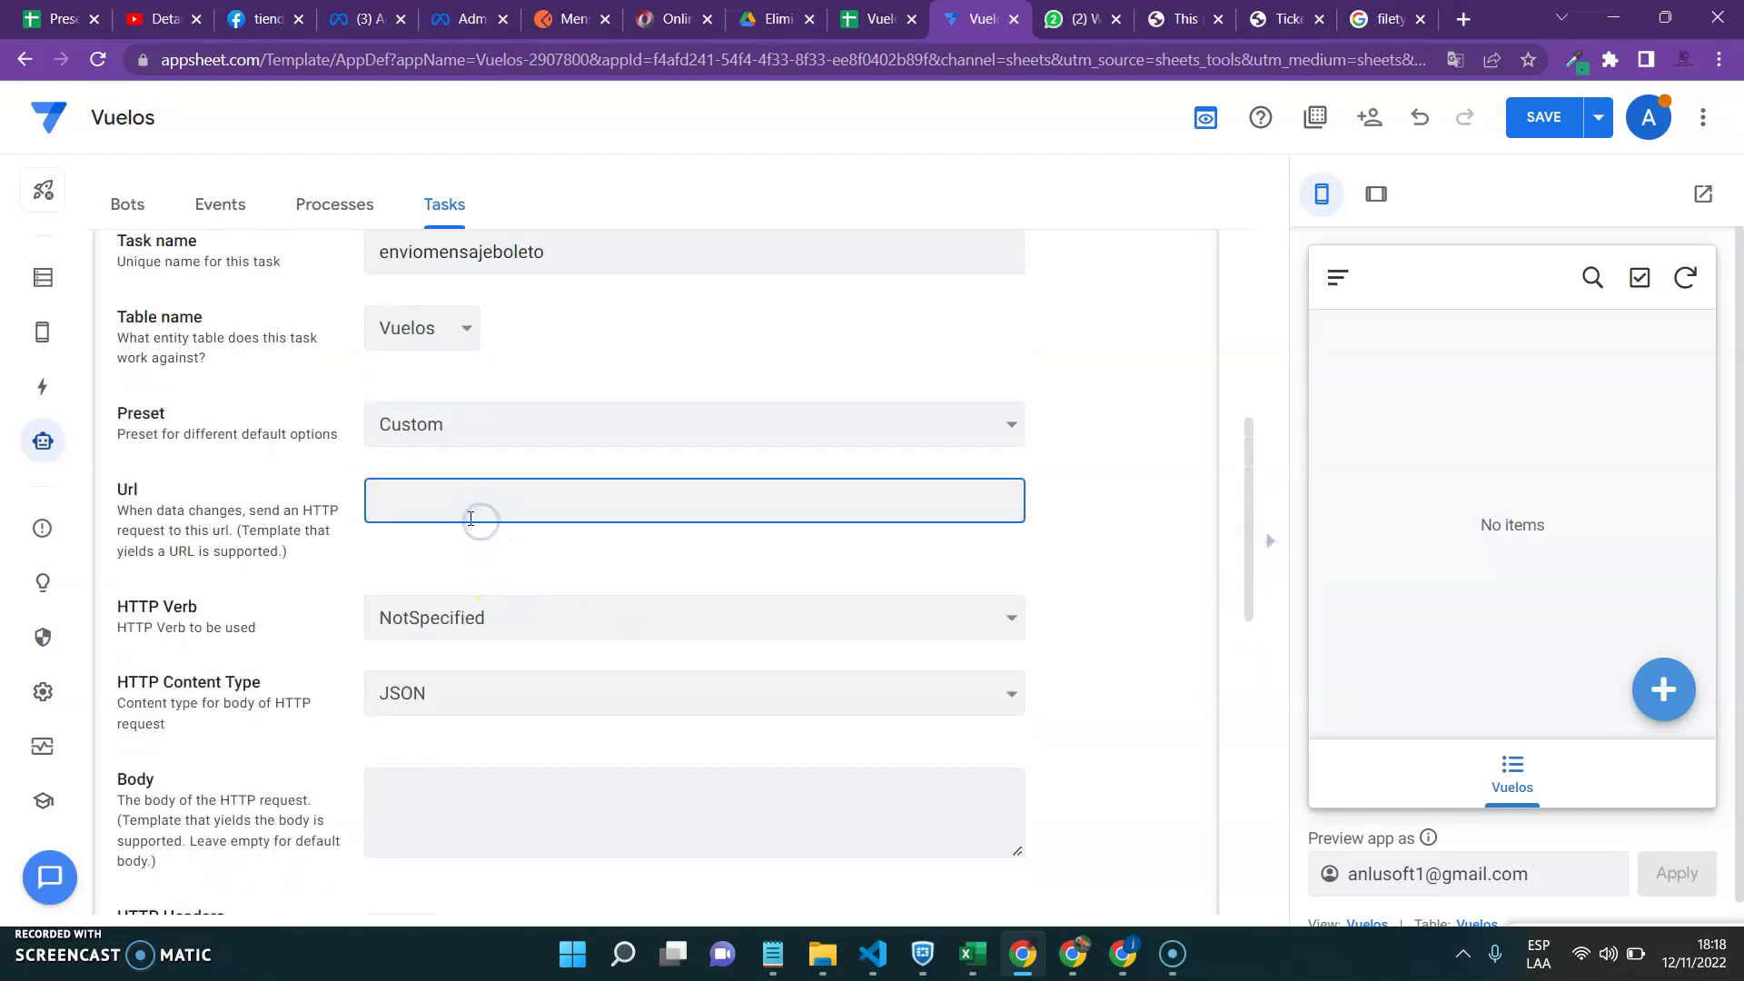
pyautogui.click(268, 18)
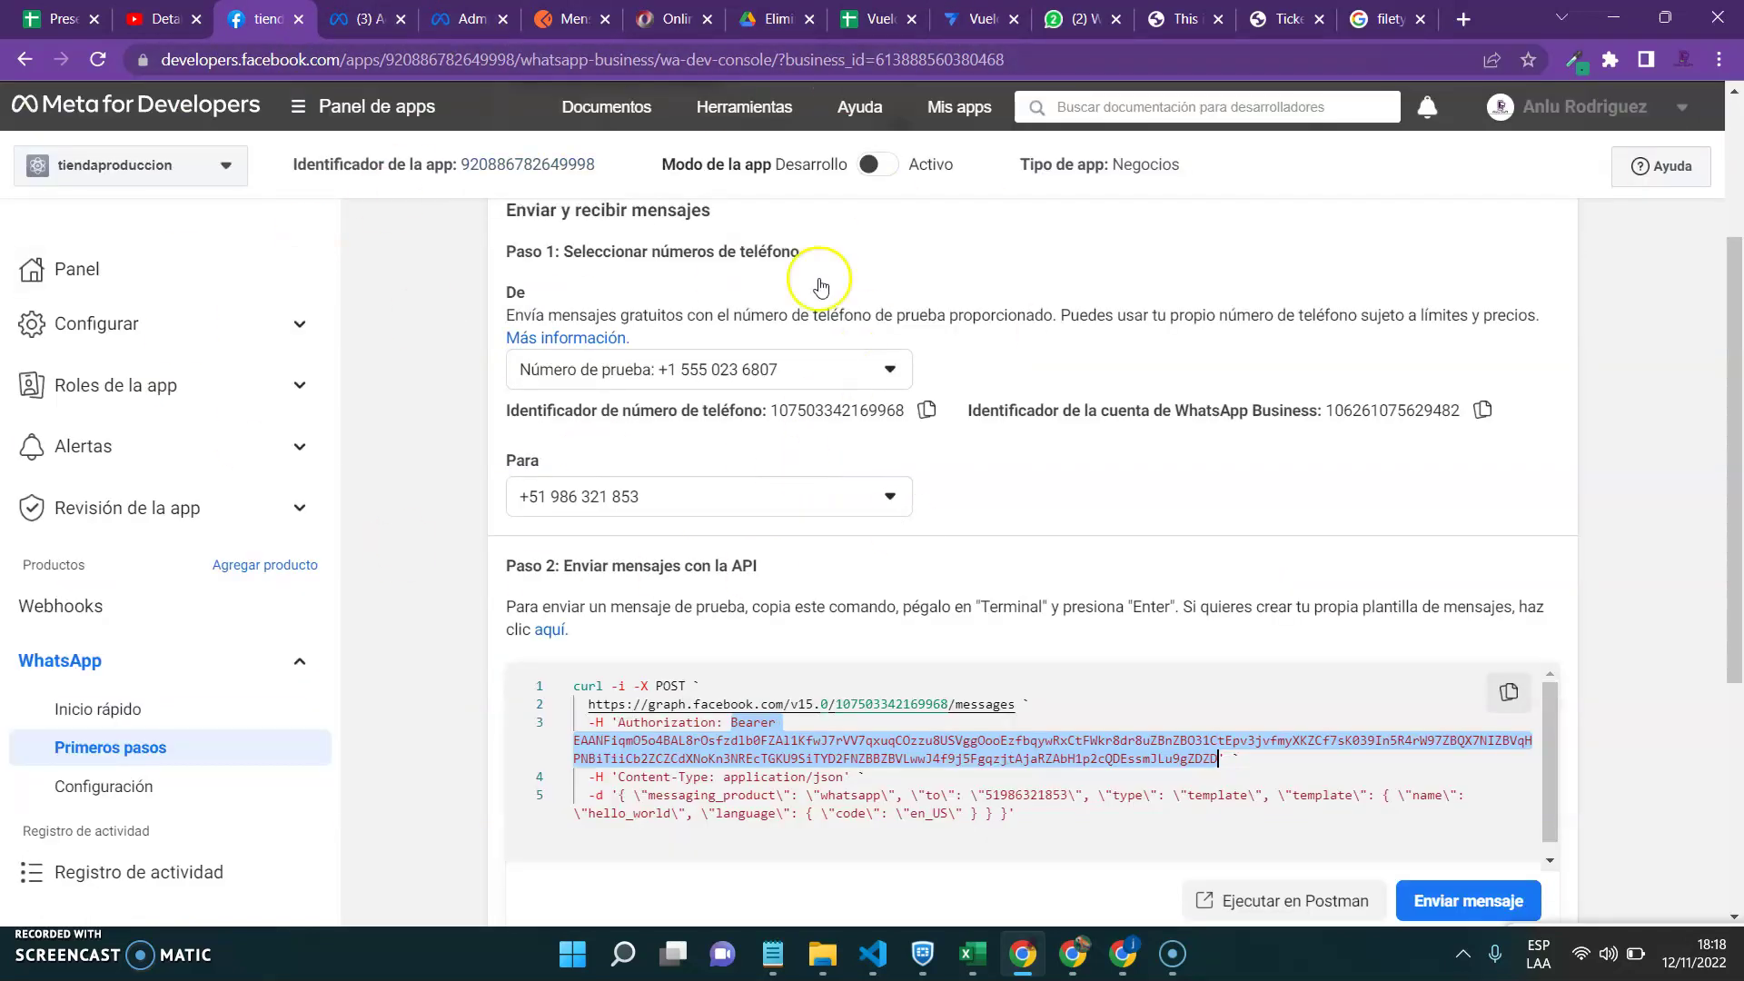
pyautogui.moveTo(1018, 705); pyautogui.dragTo(589, 705)
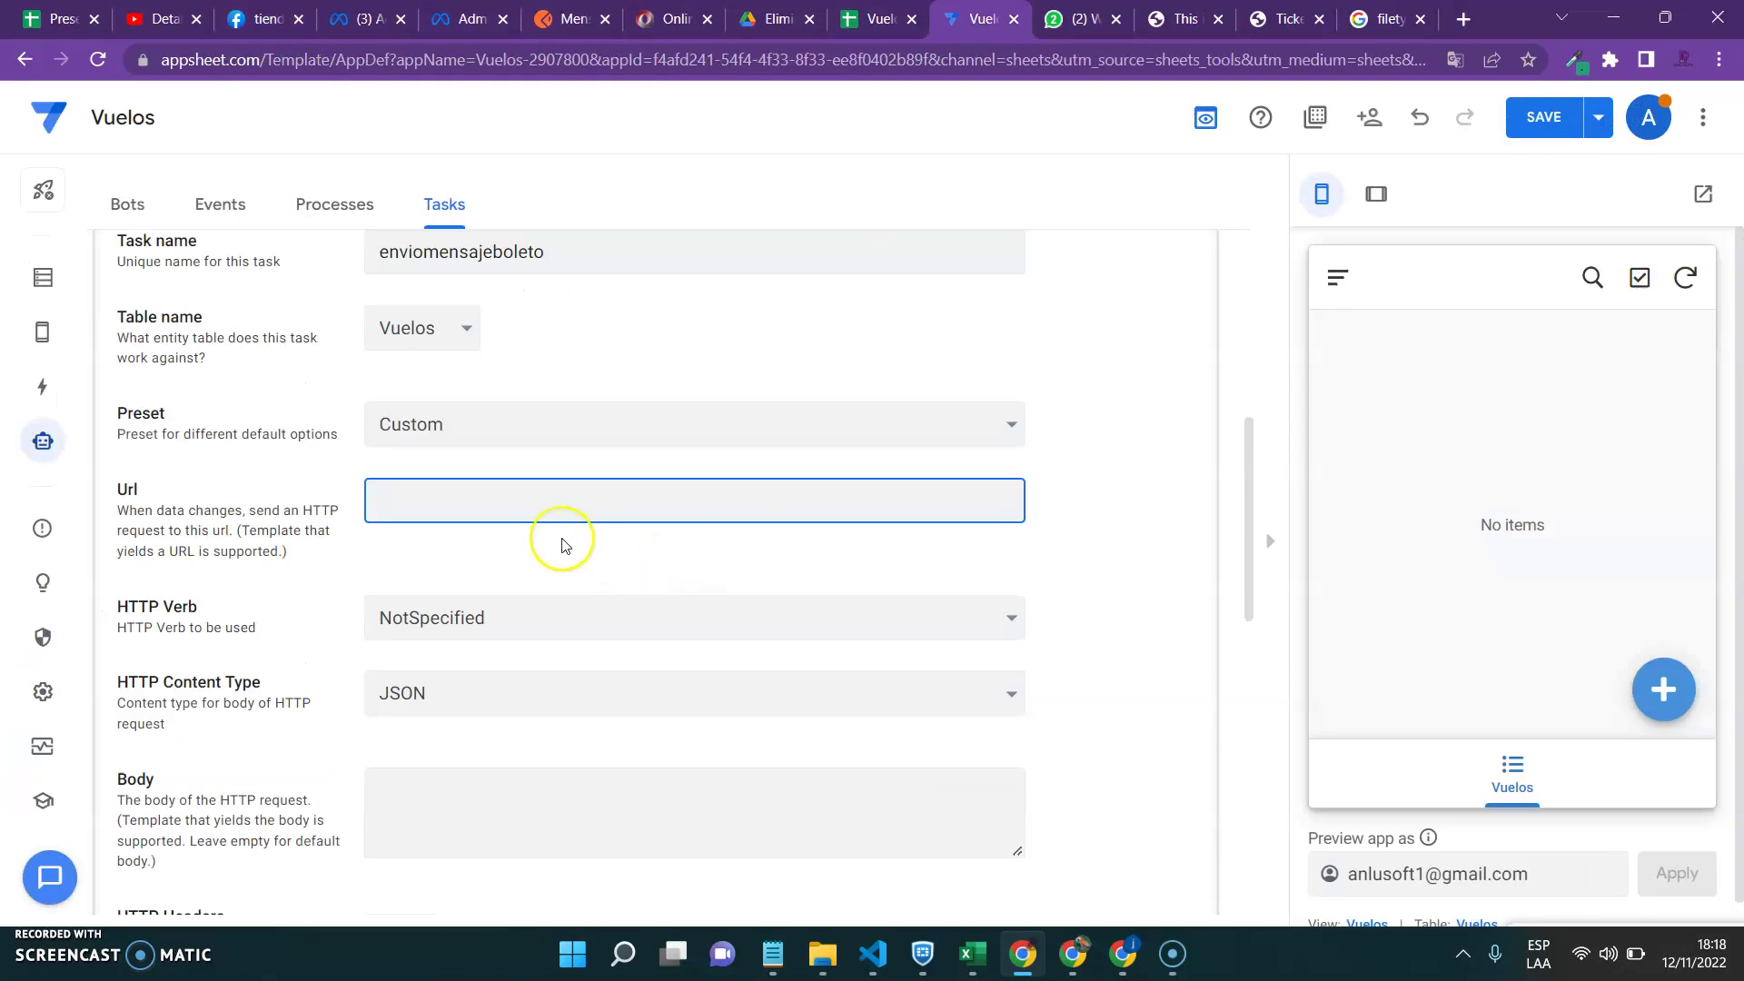
pyautogui.hotkey('ctrl', 'v')
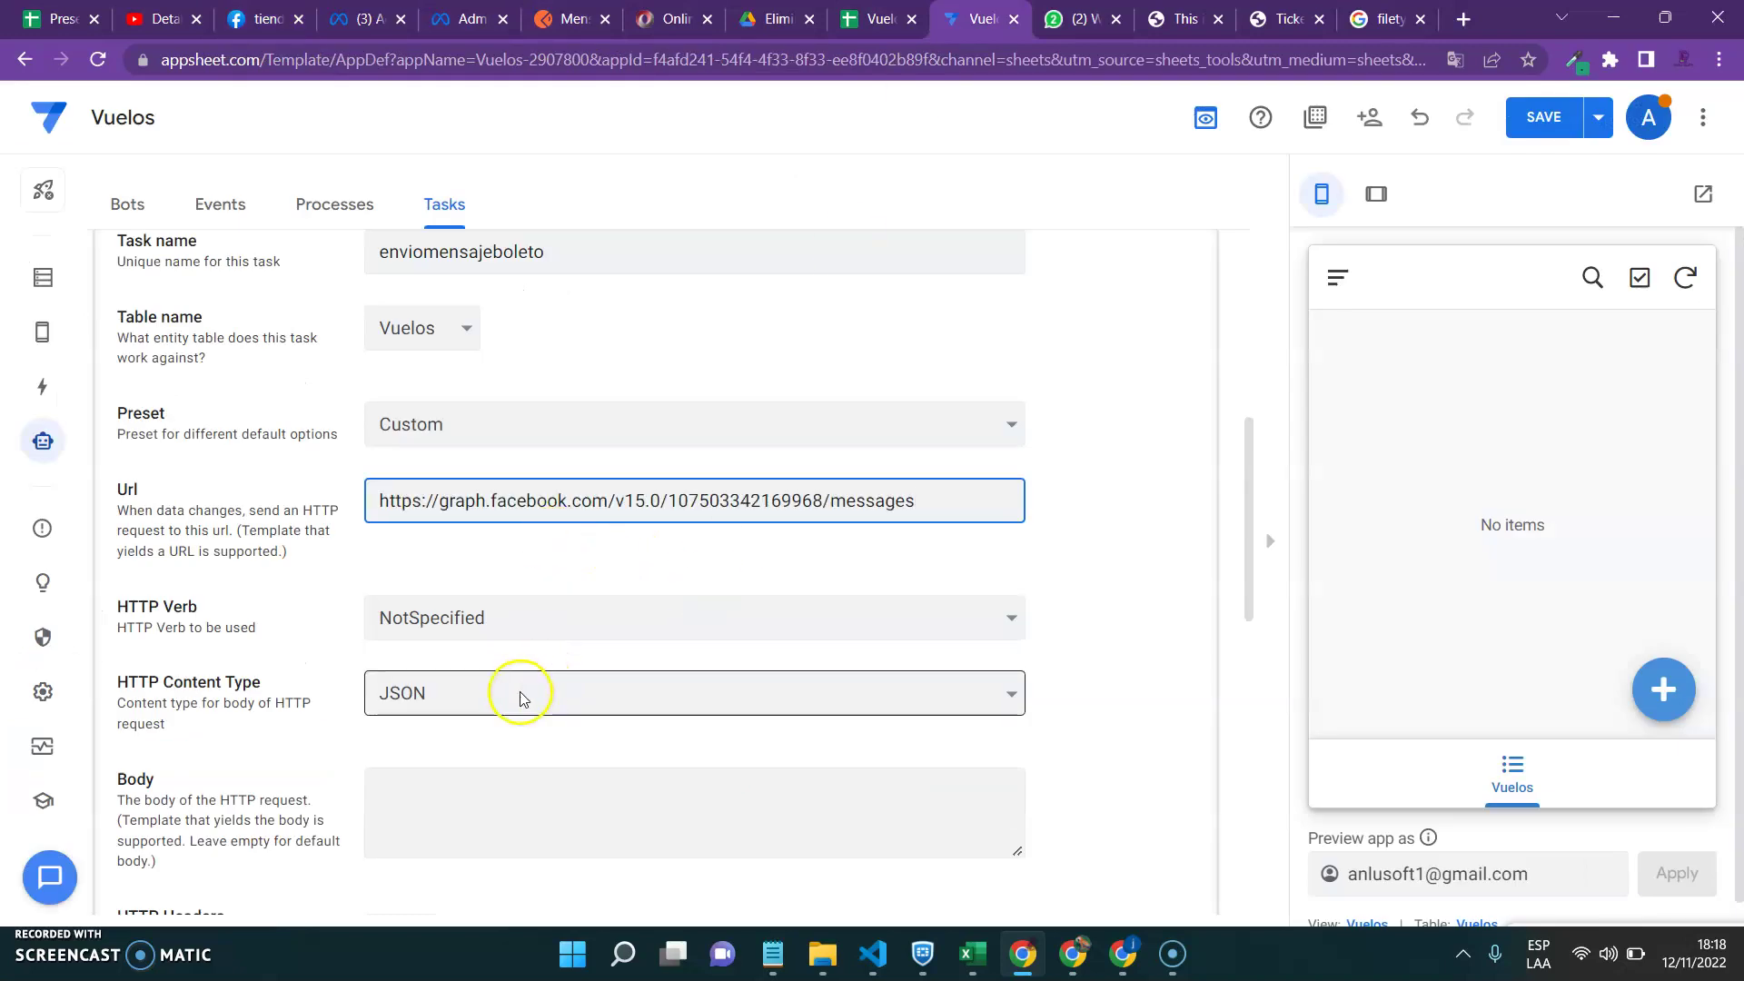
# - Add an HTTP header to the webhook task using the Authorization Bearer access token copied from the Meta for Developers sample request
pyautogui.click(496, 772)
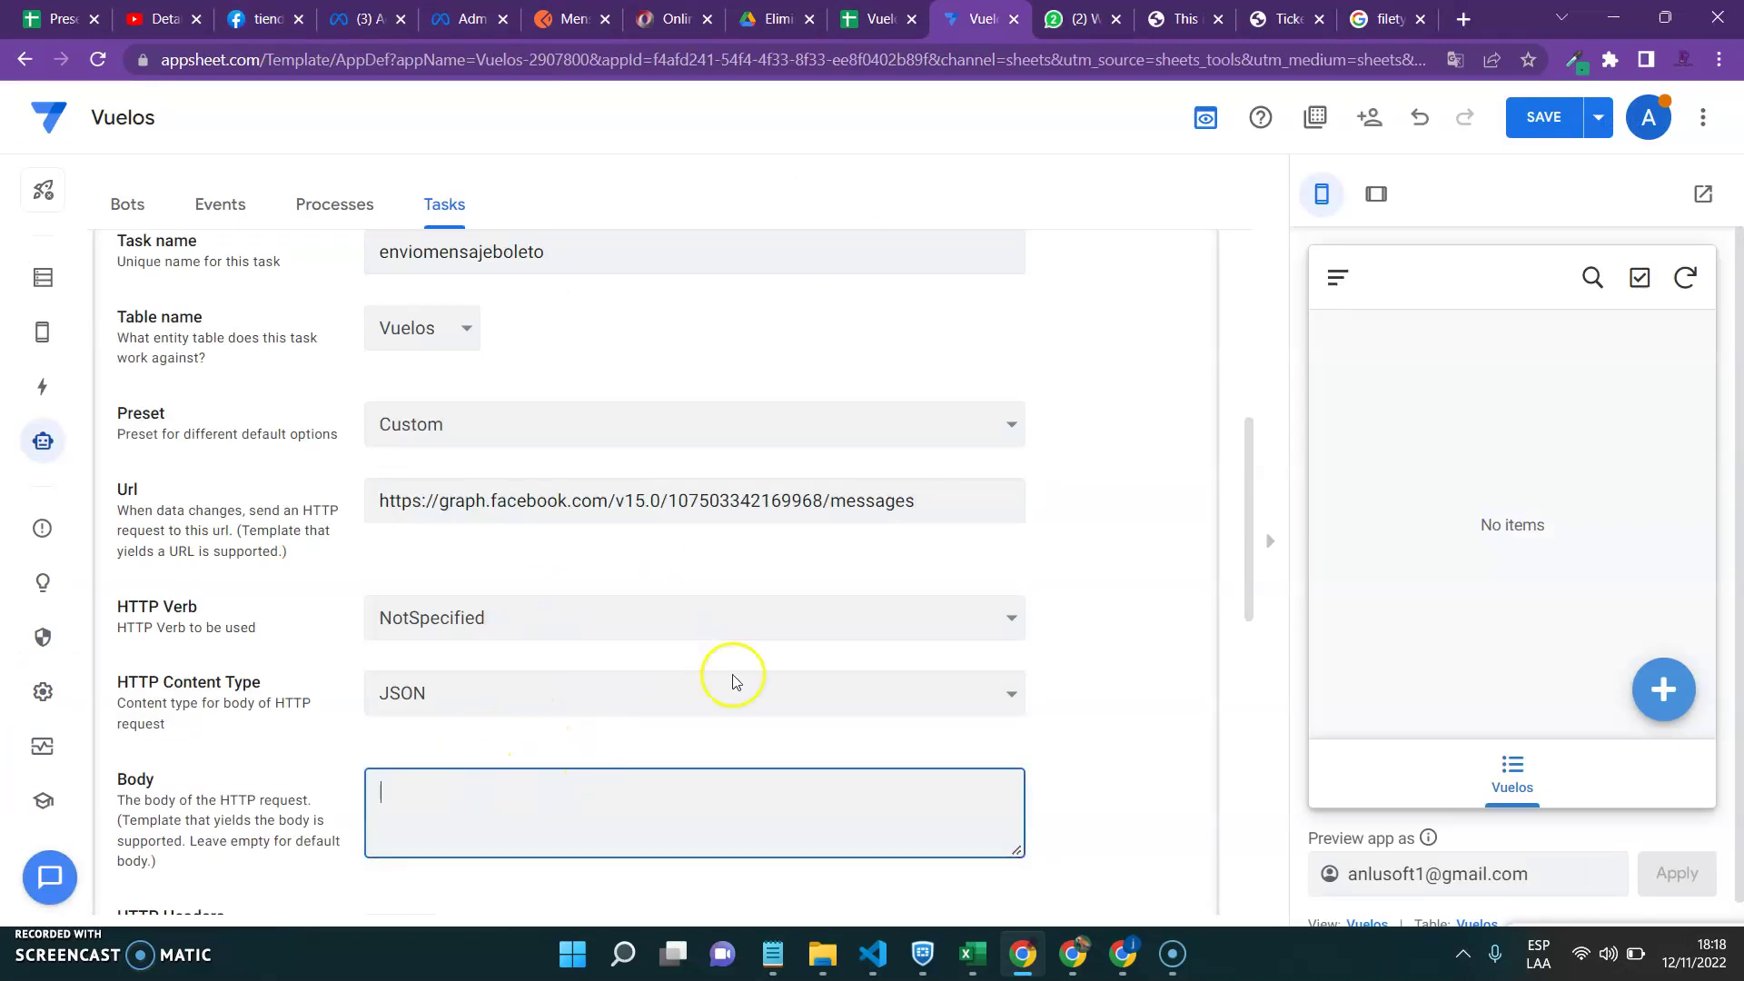
pyautogui.moveTo(1255, 488); pyautogui.dragTo(1246, 592)
pyautogui.click(391, 602)
pyautogui.click(478, 598)
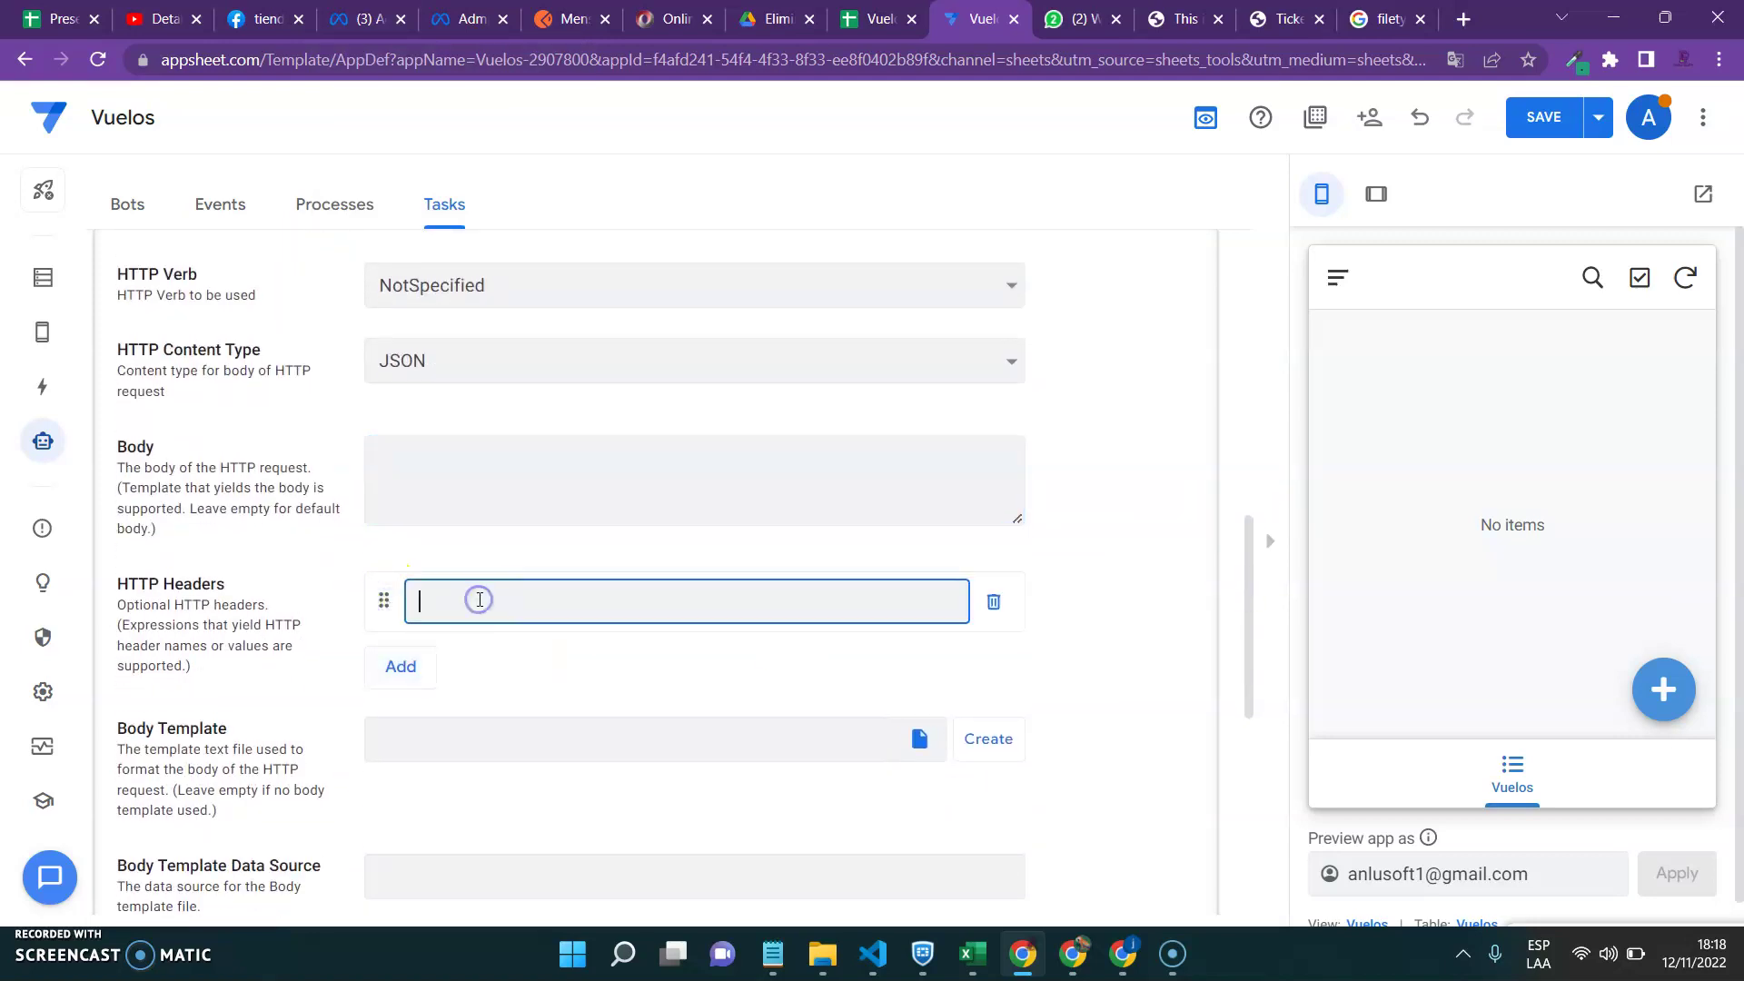
pyautogui.click(263, 18)
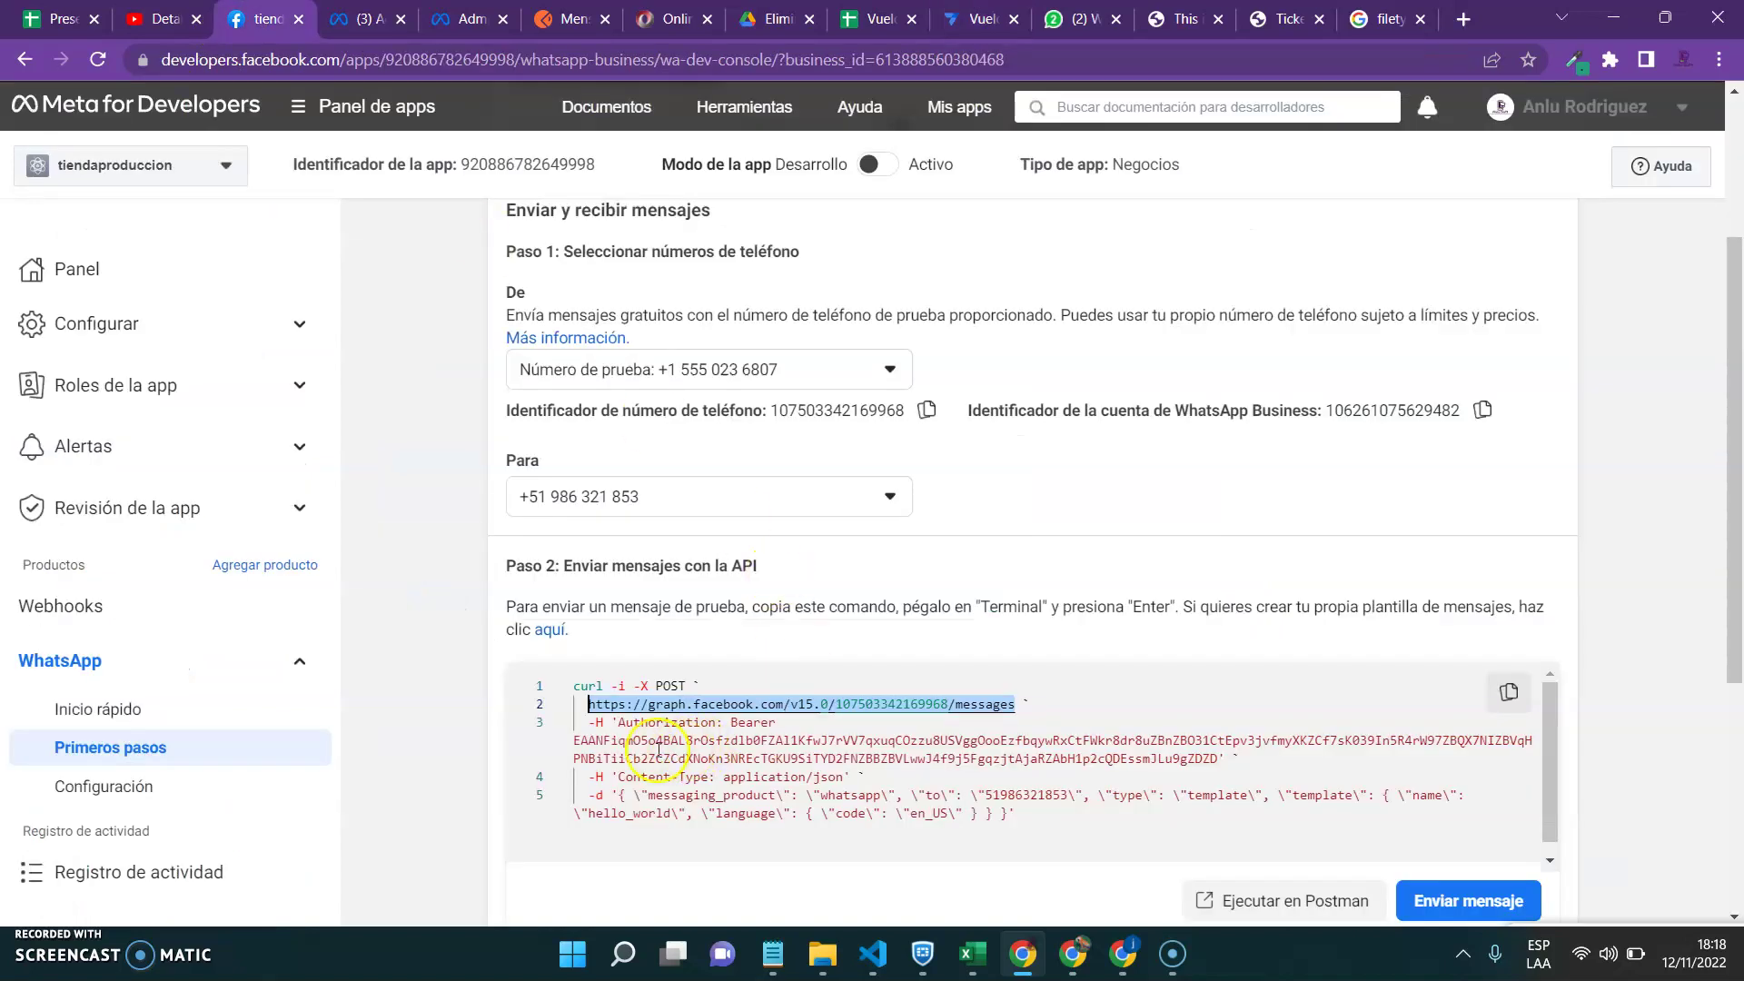
pyautogui.moveTo(620, 722); pyautogui.dragTo(1223, 758)
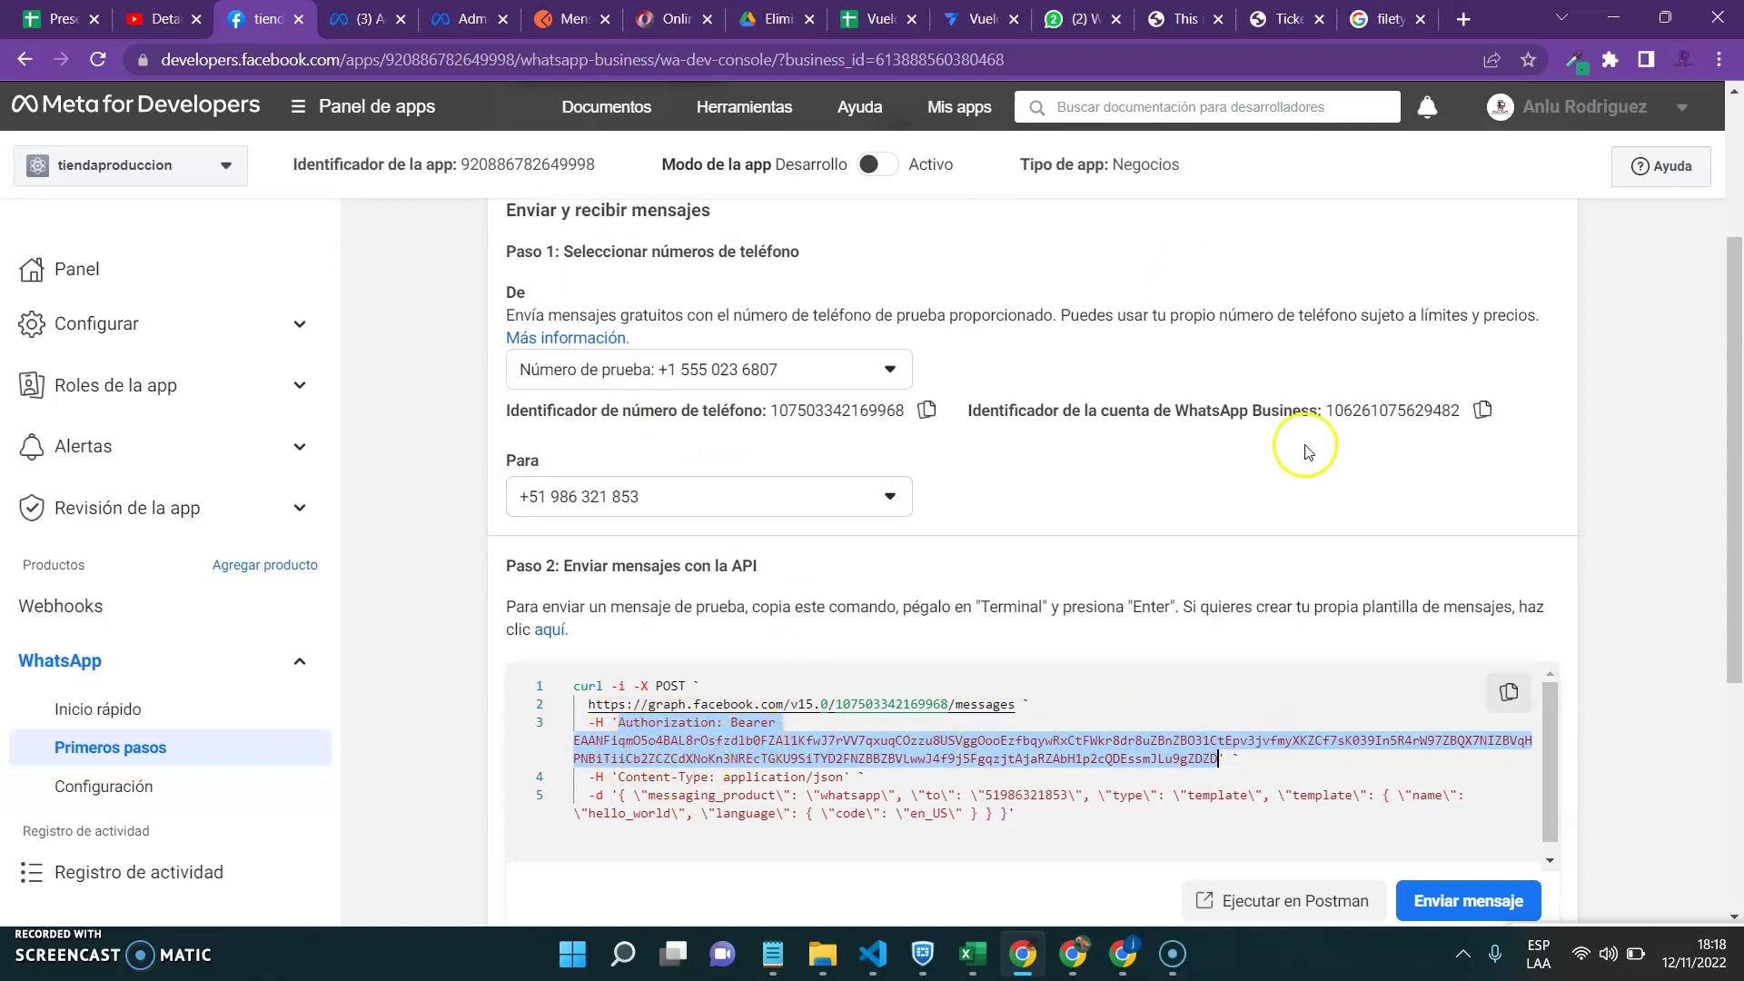
pyautogui.moveTo(1735, 454); pyautogui.dragTo(1735, 499)
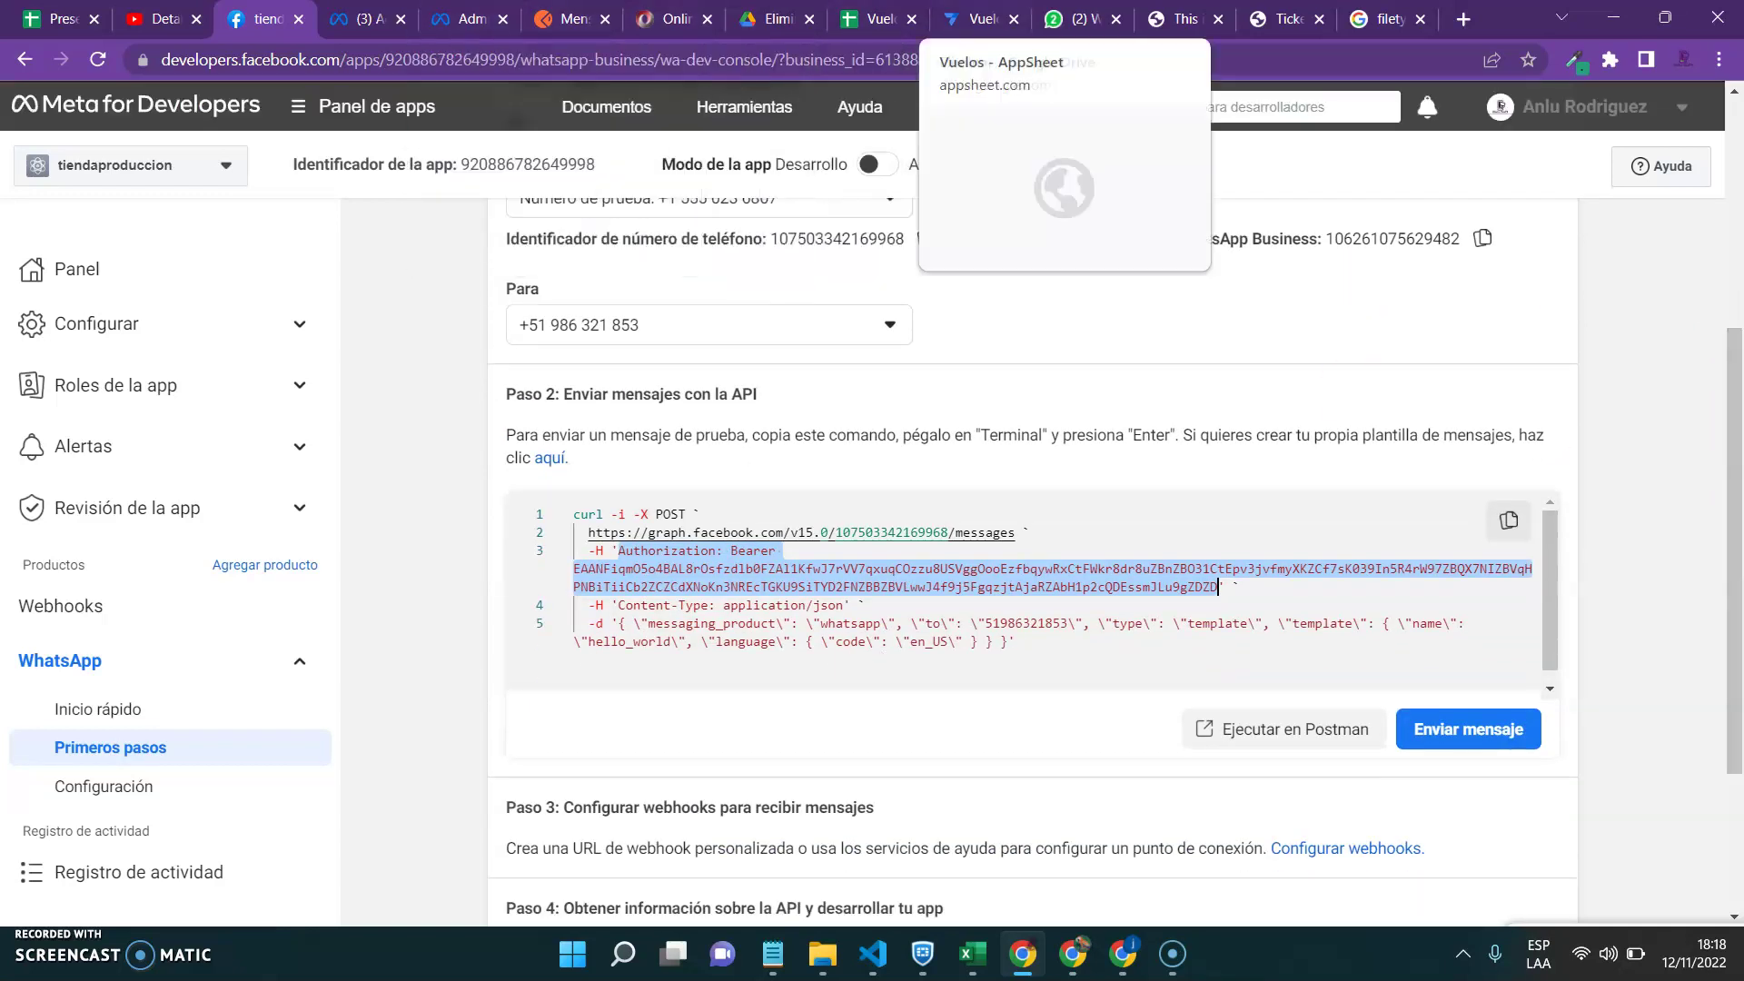
pyautogui.click(981, 18)
pyautogui.hotkey('ctrl', 'v')
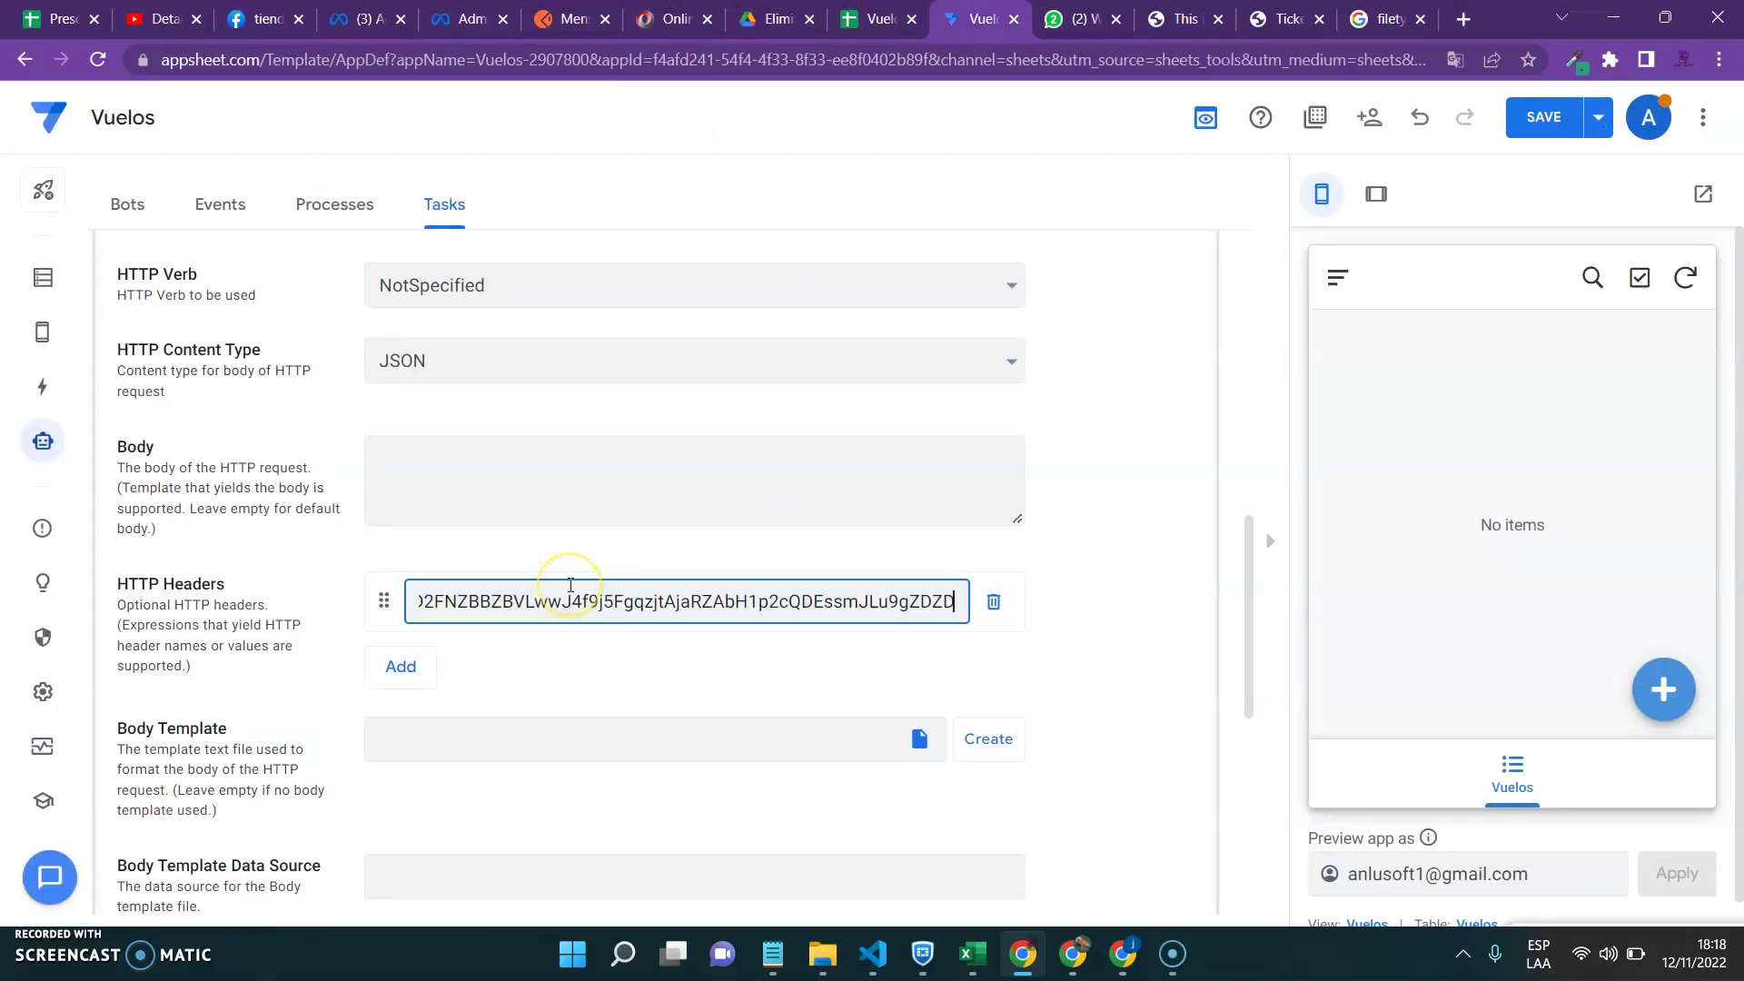
pyautogui.click(662, 643)
# - Review the sample_flight_confirmation template's name, language, document header and text variables in WhatsApp Manager, and return to the AppSheet task
pyautogui.click(463, 486)
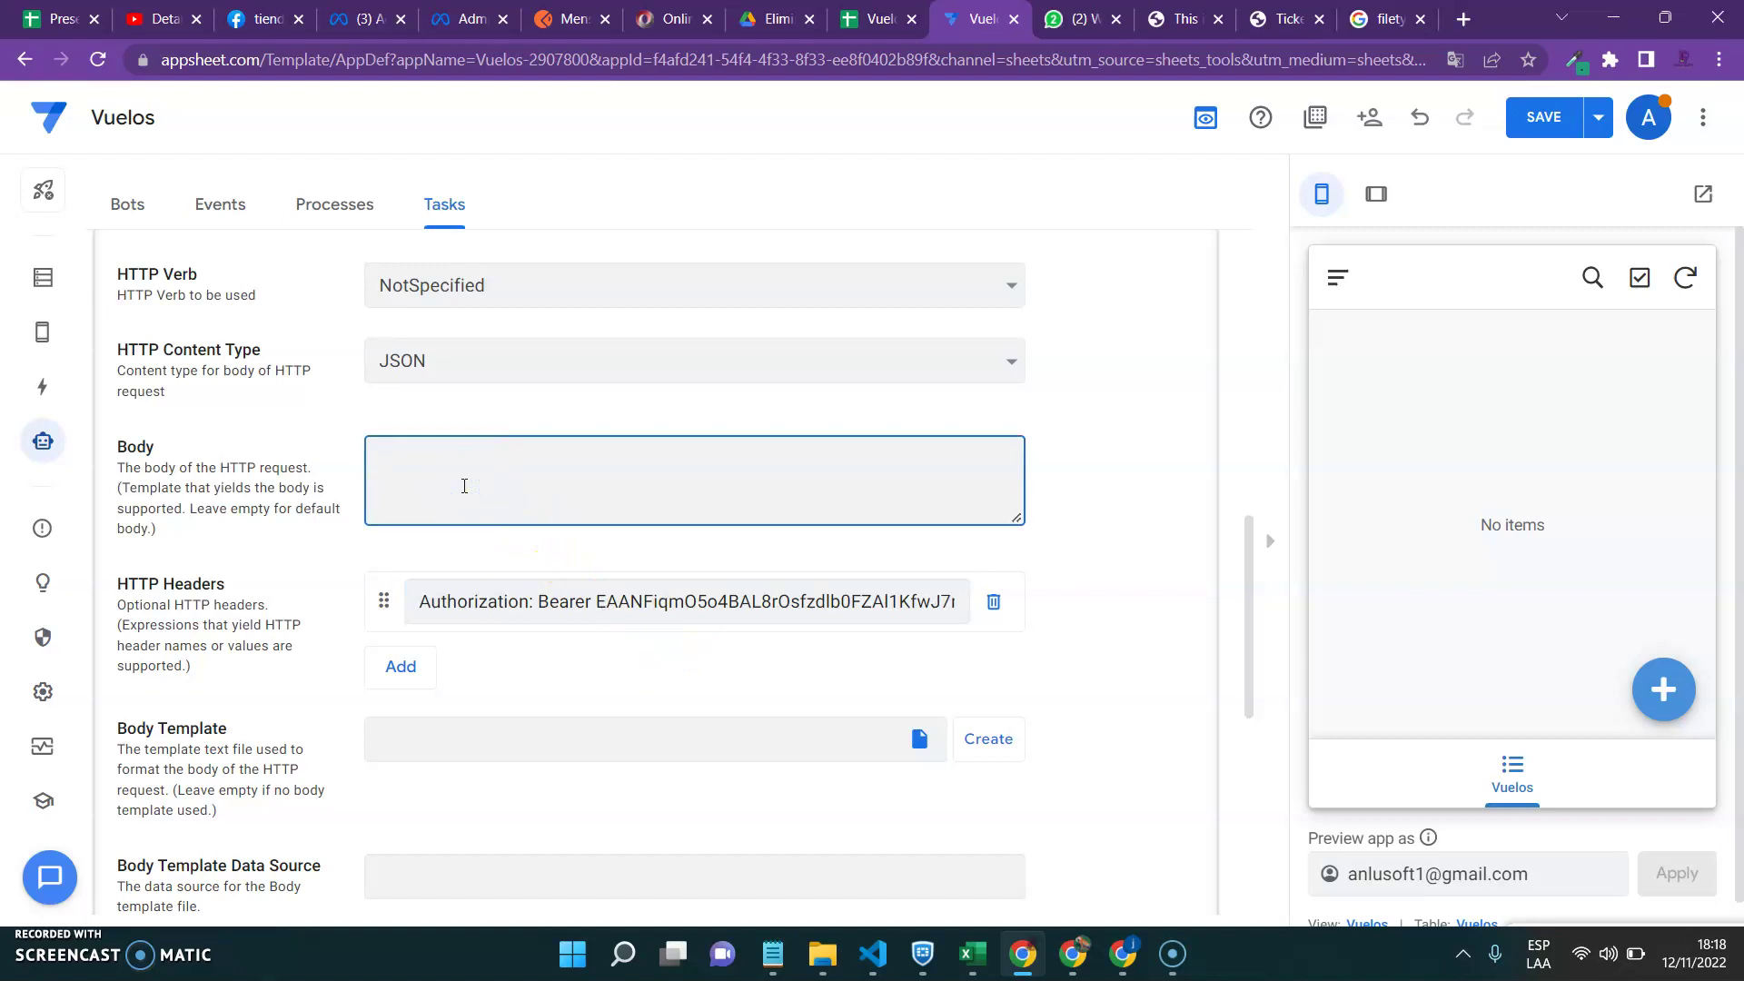
pyautogui.click(368, 19)
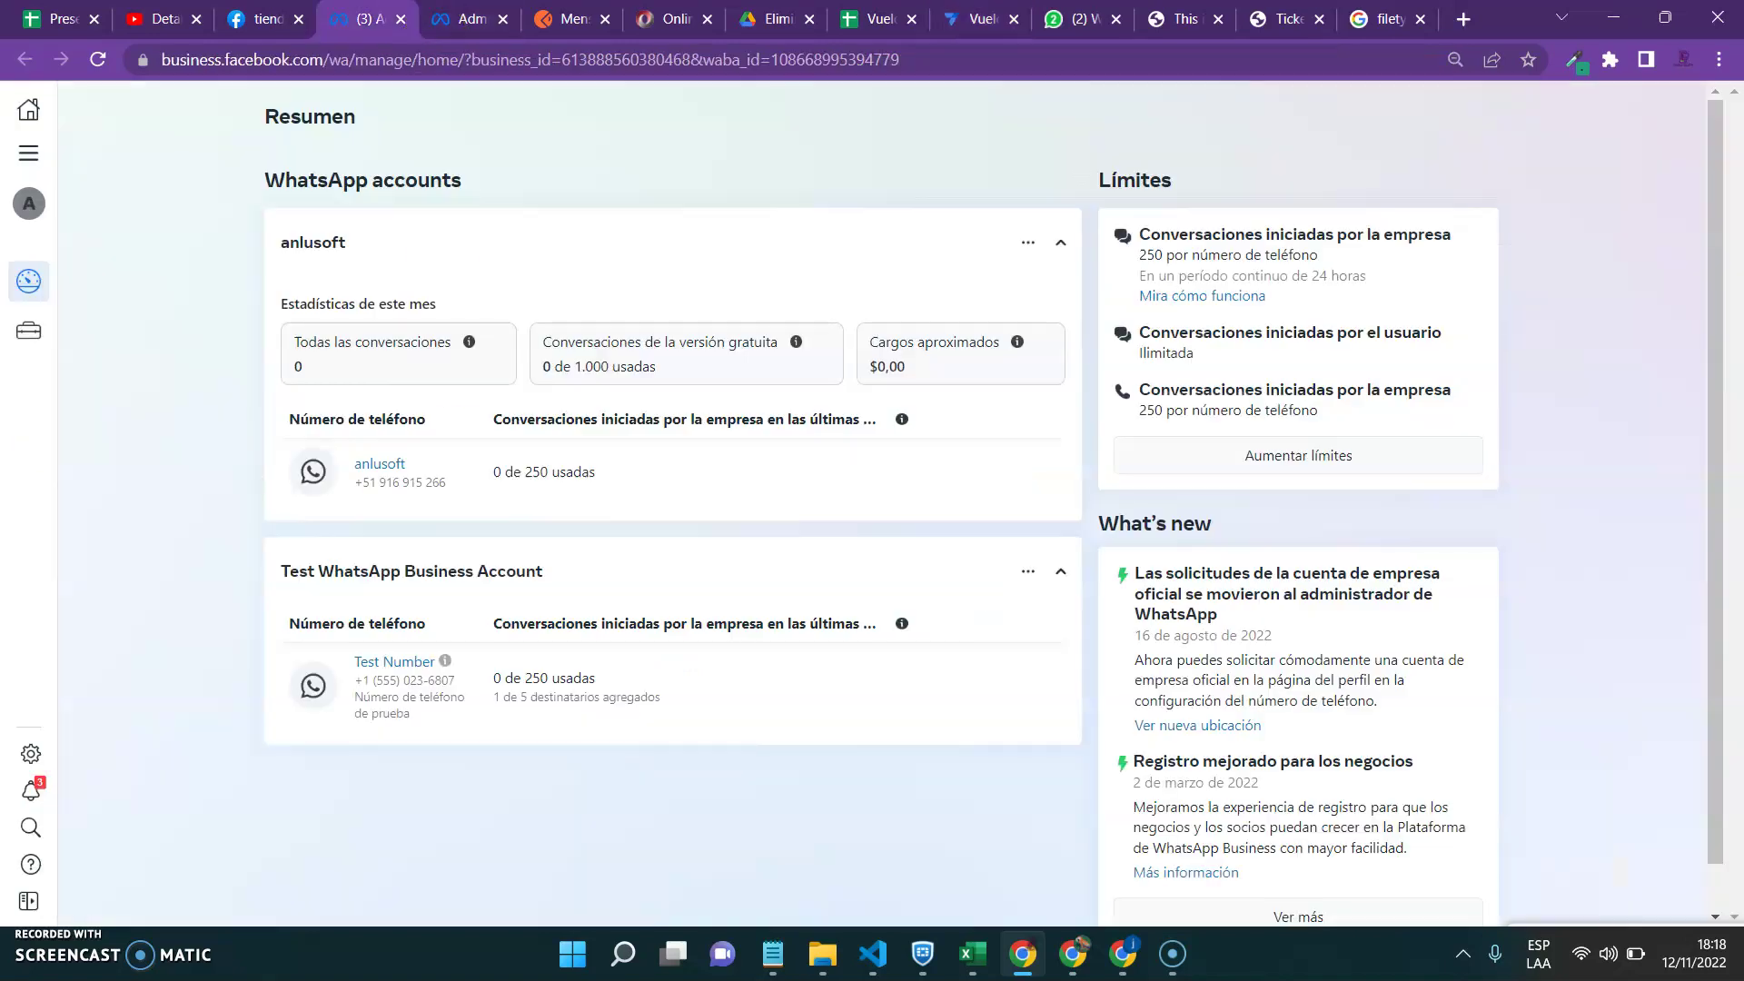
pyautogui.click(468, 20)
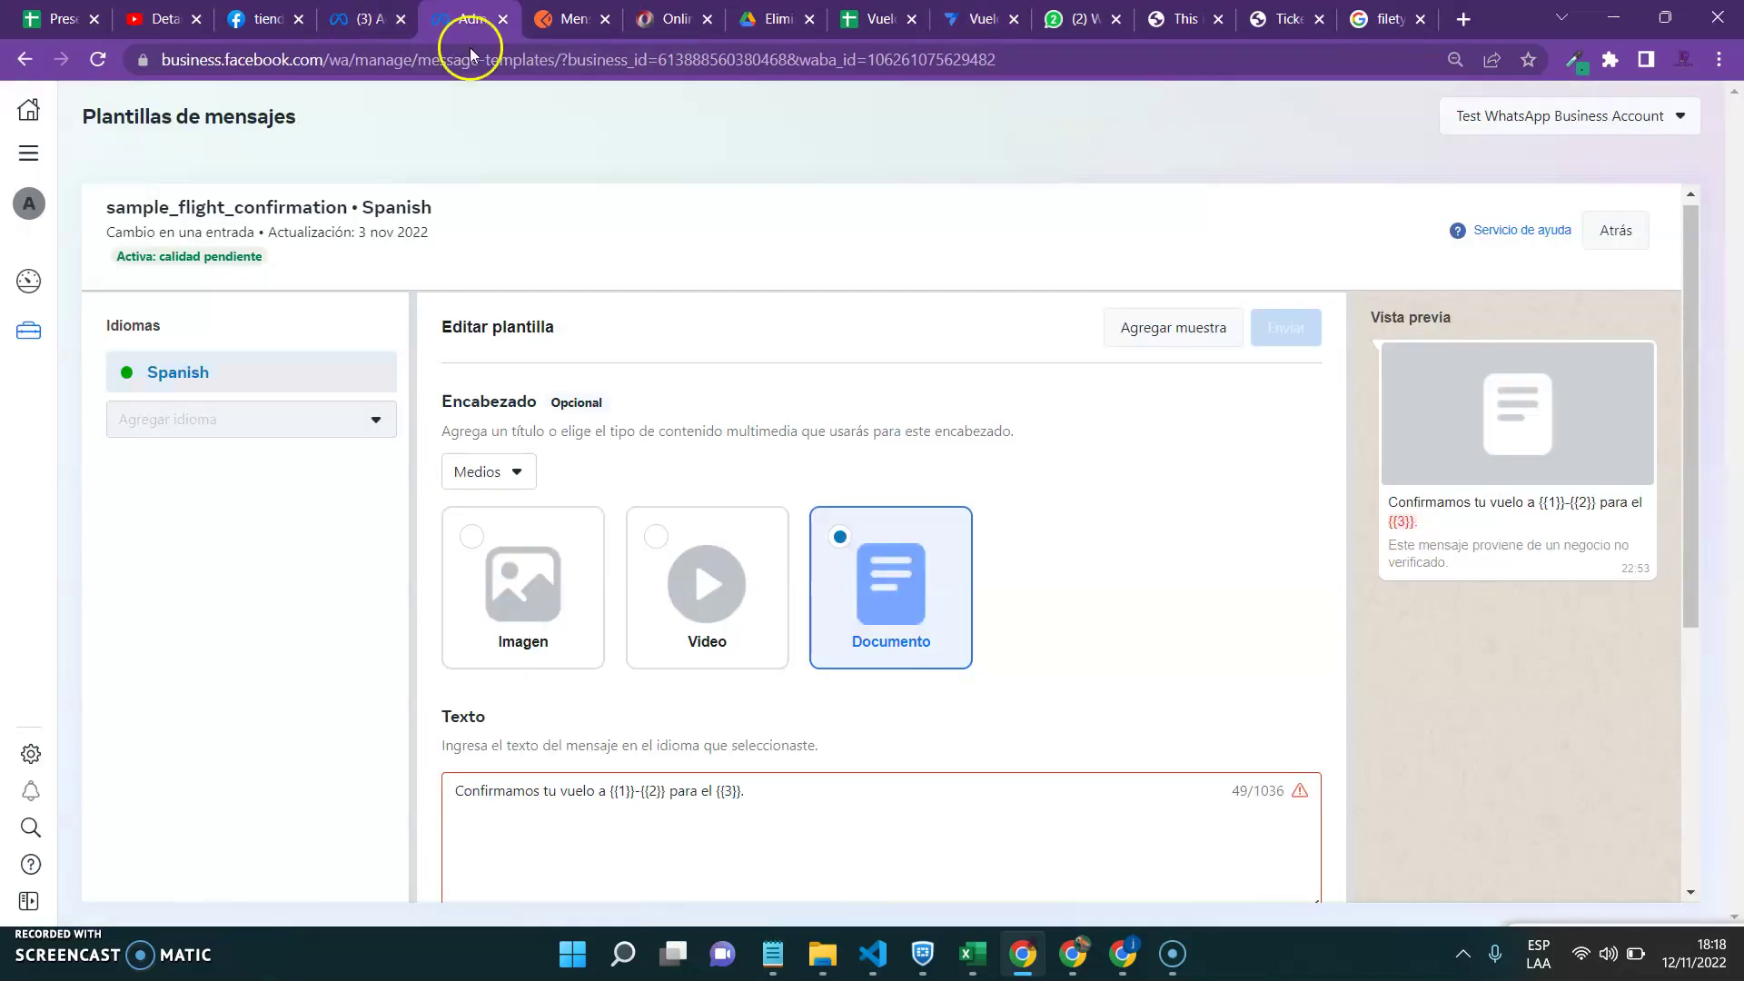
pyautogui.moveTo(105, 207); pyautogui.dragTo(356, 207)
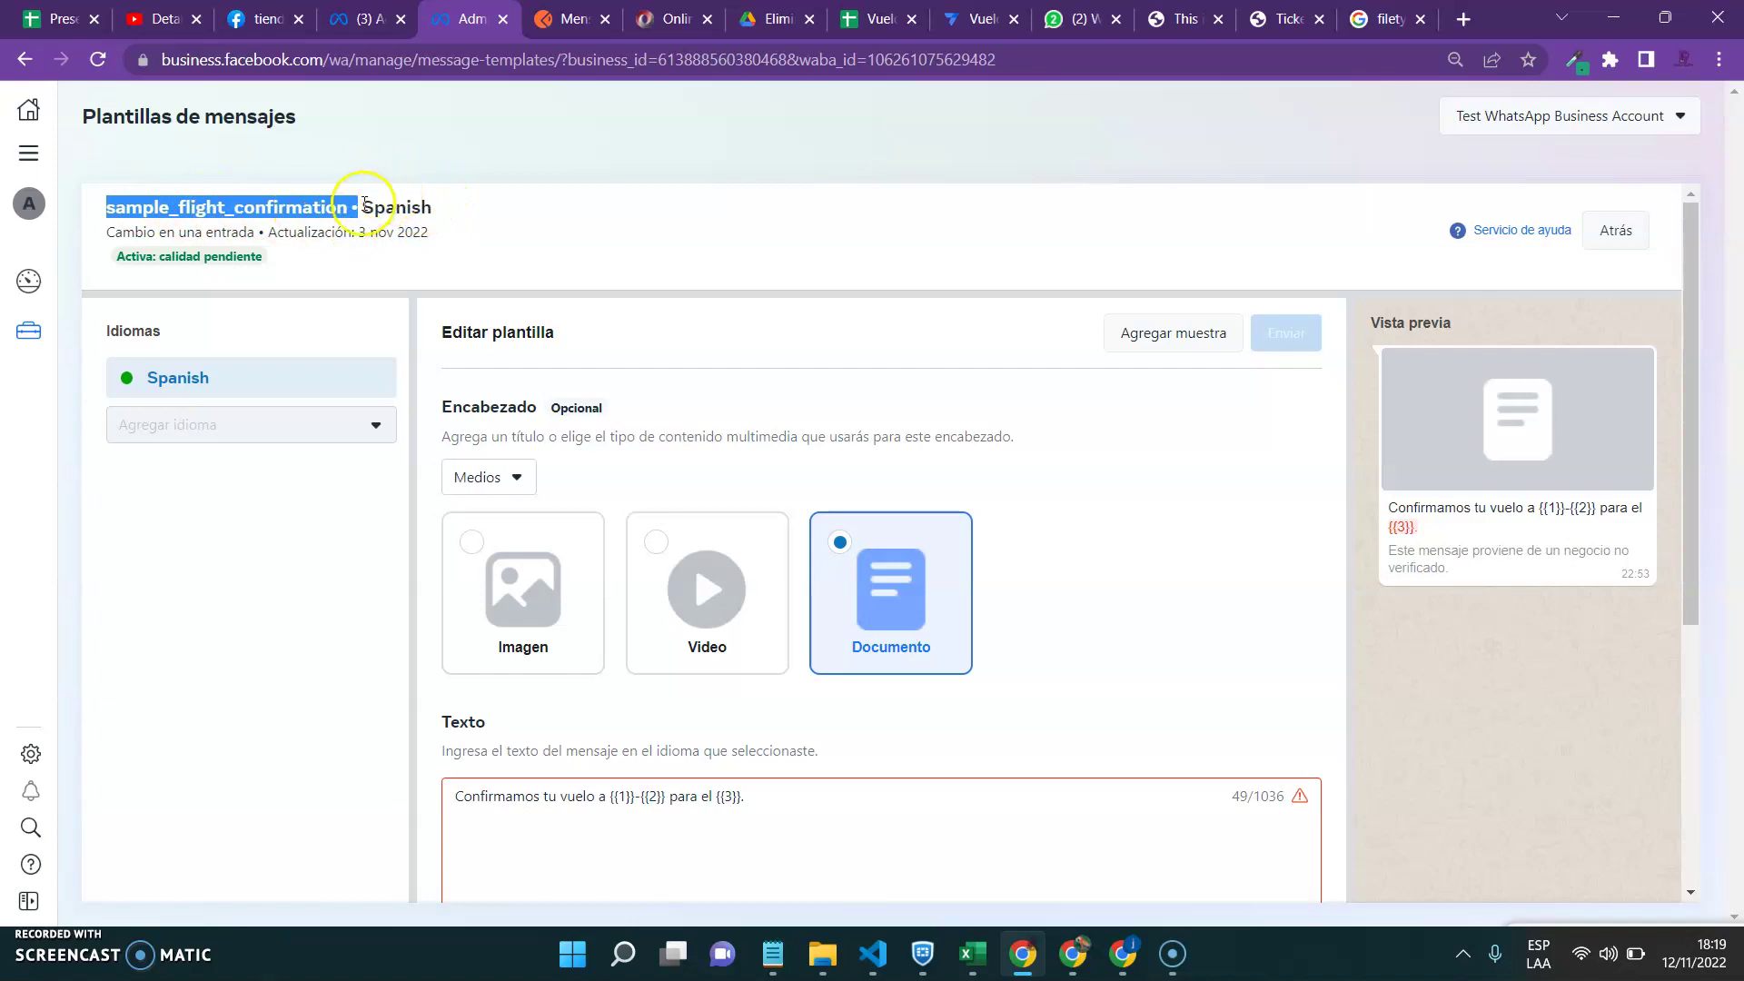
pyautogui.click(768, 803)
pyautogui.moveTo(1686, 603); pyautogui.dragTo(1680, 805)
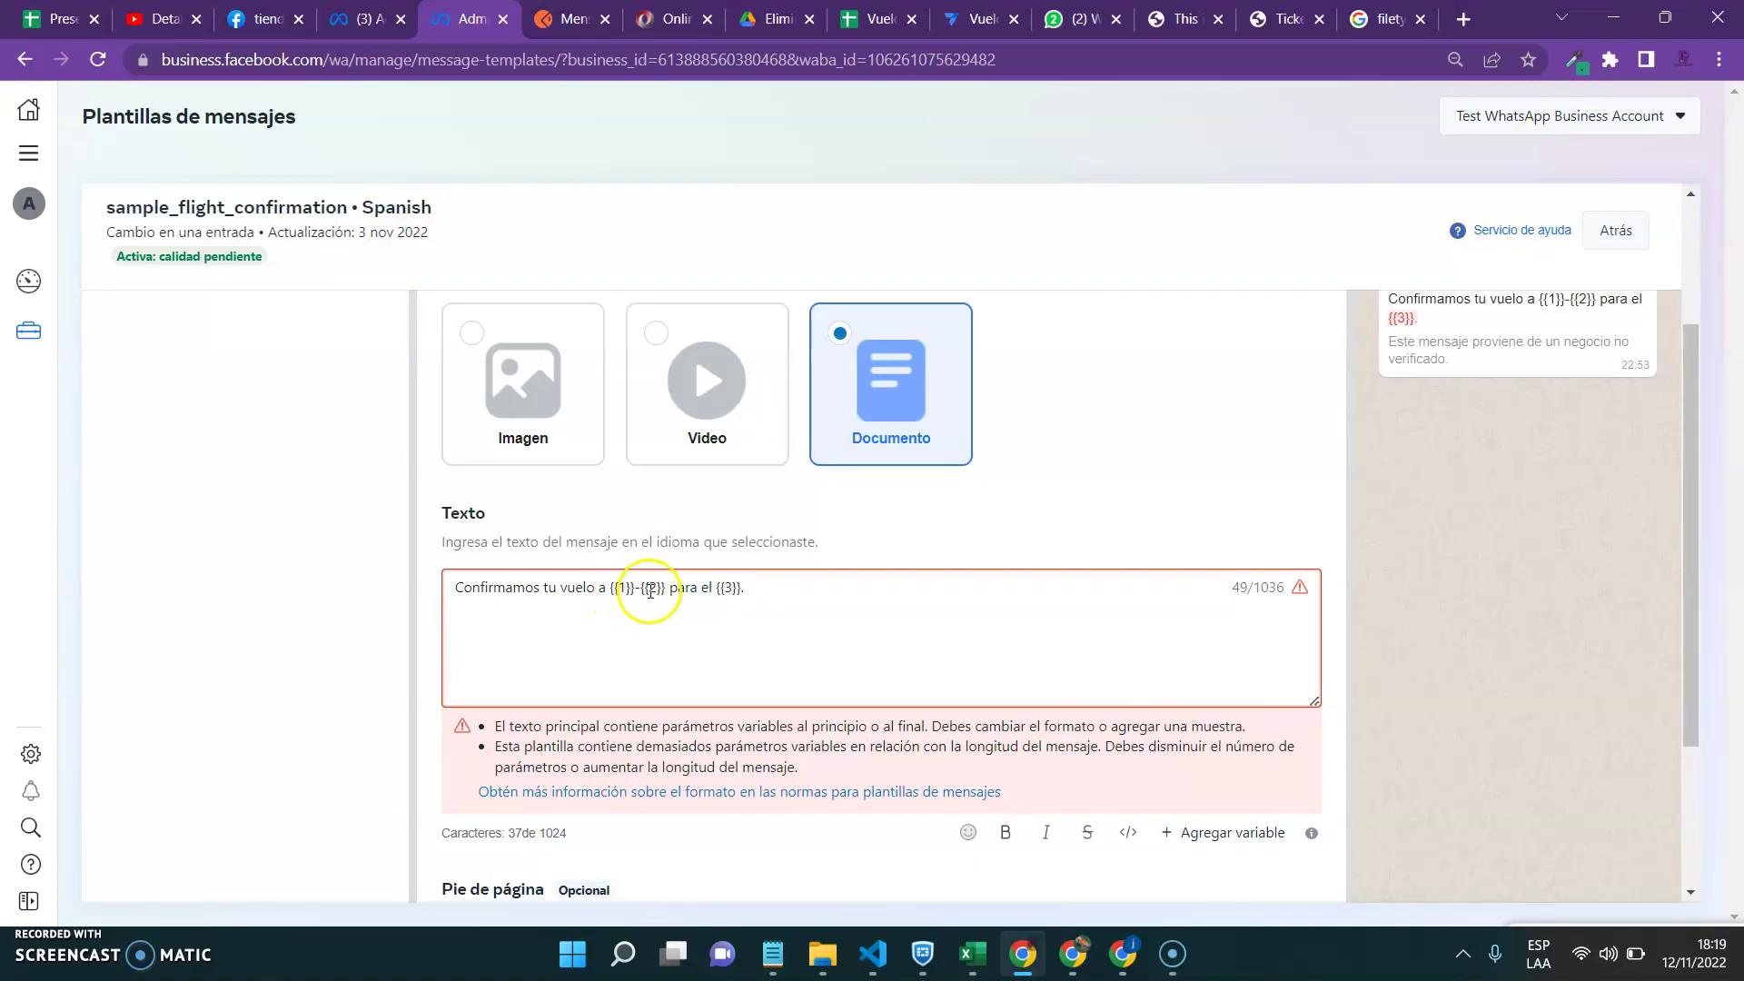
pyautogui.moveTo(1682, 574); pyautogui.dragTo(1686, 438)
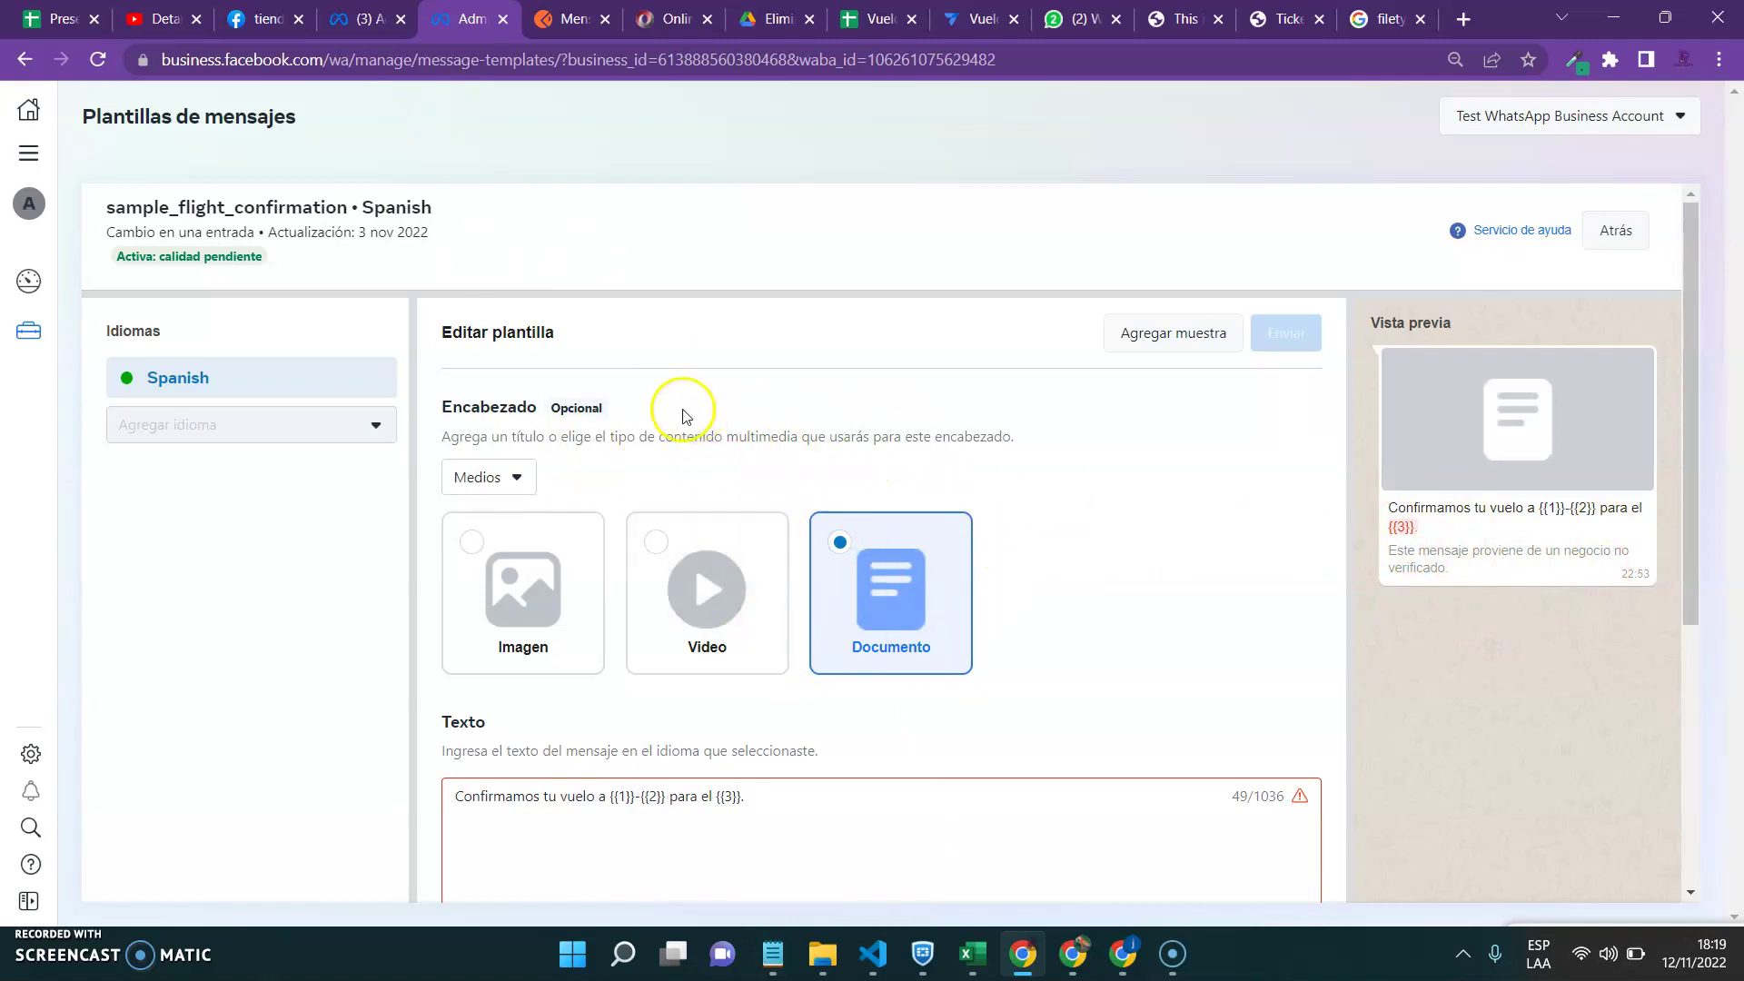
pyautogui.hotkey('ctrl', 'shift', 'Tab')
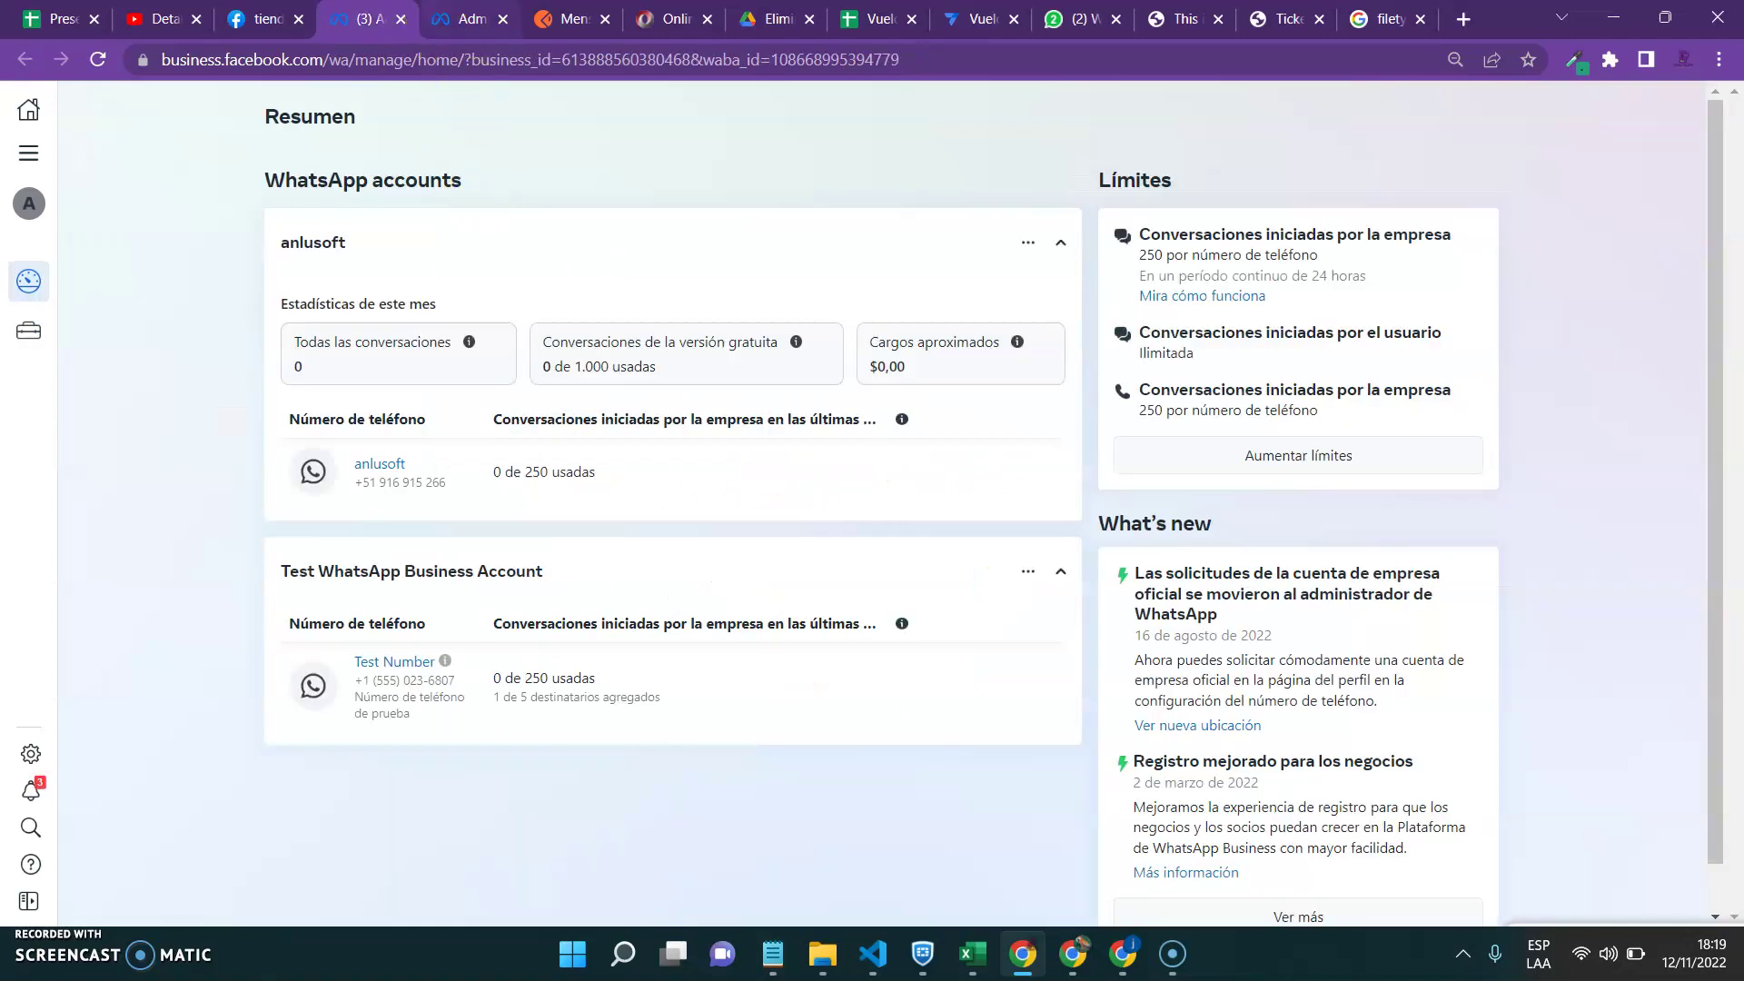
pyautogui.click(981, 18)
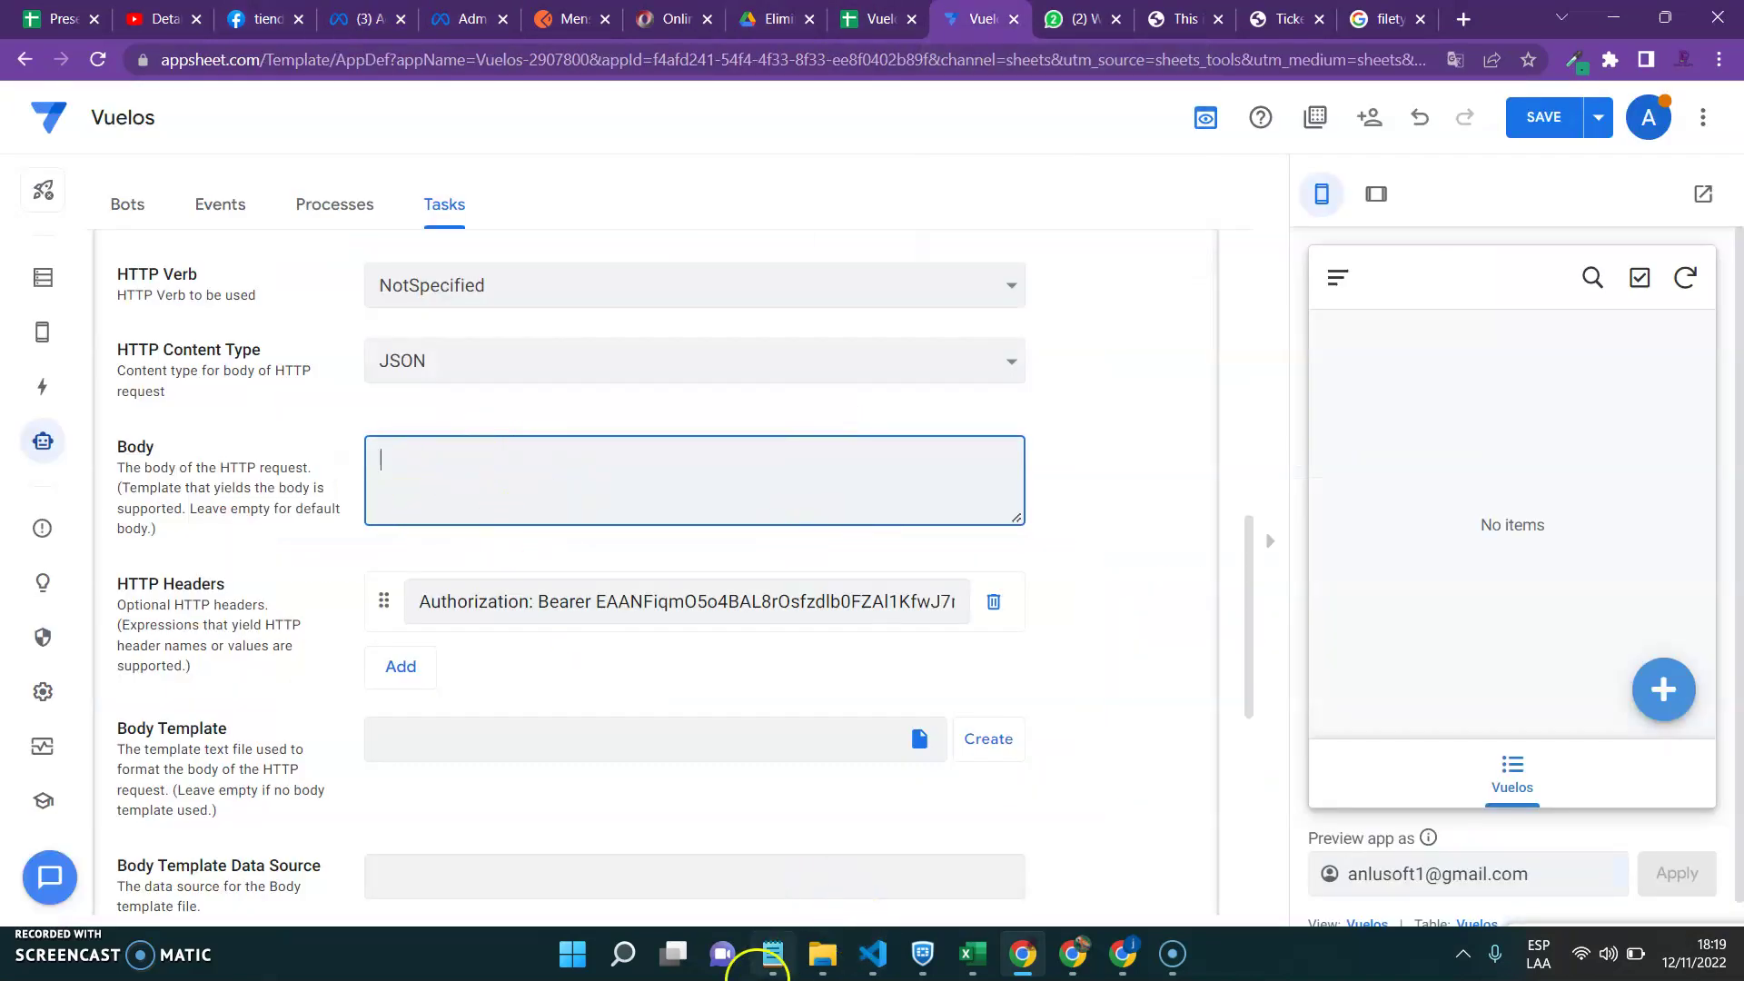
# - Examine the JSON message body in Notepad and compare its template name with the template in WhatsApp Manager
pyautogui.moveTo(772, 954)
pyautogui.click(786, 911)
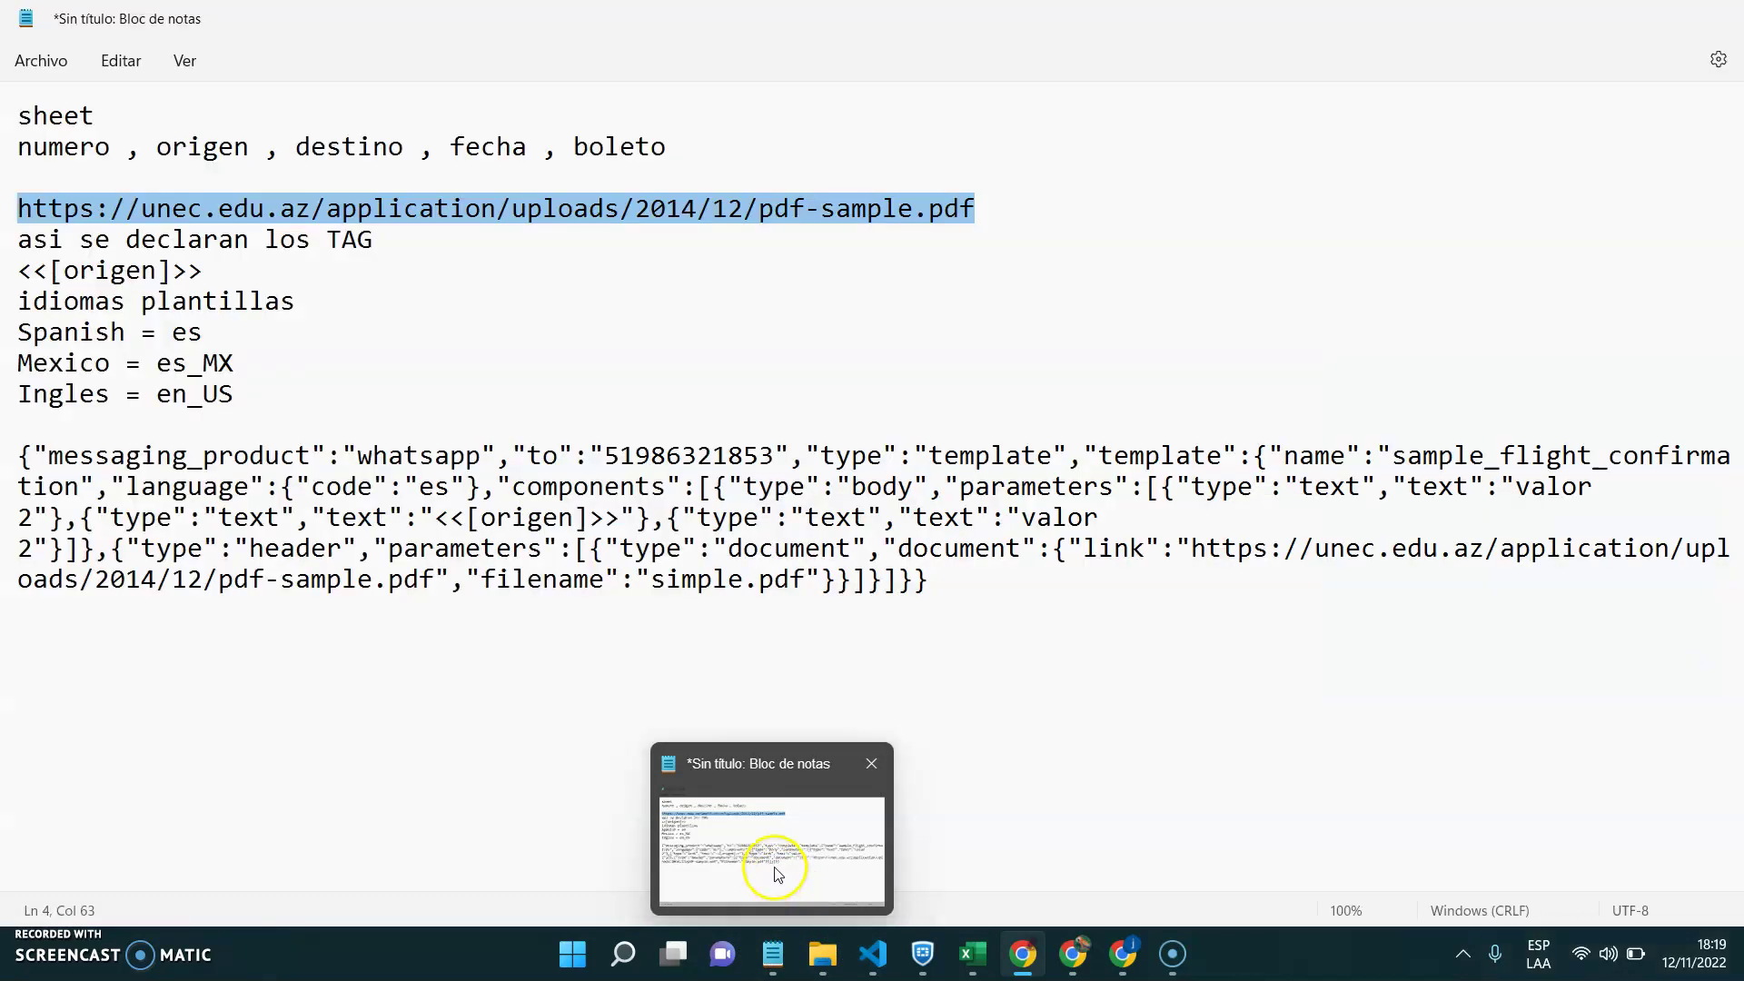
pyautogui.moveTo(940, 576); pyautogui.dragTo(18, 455)
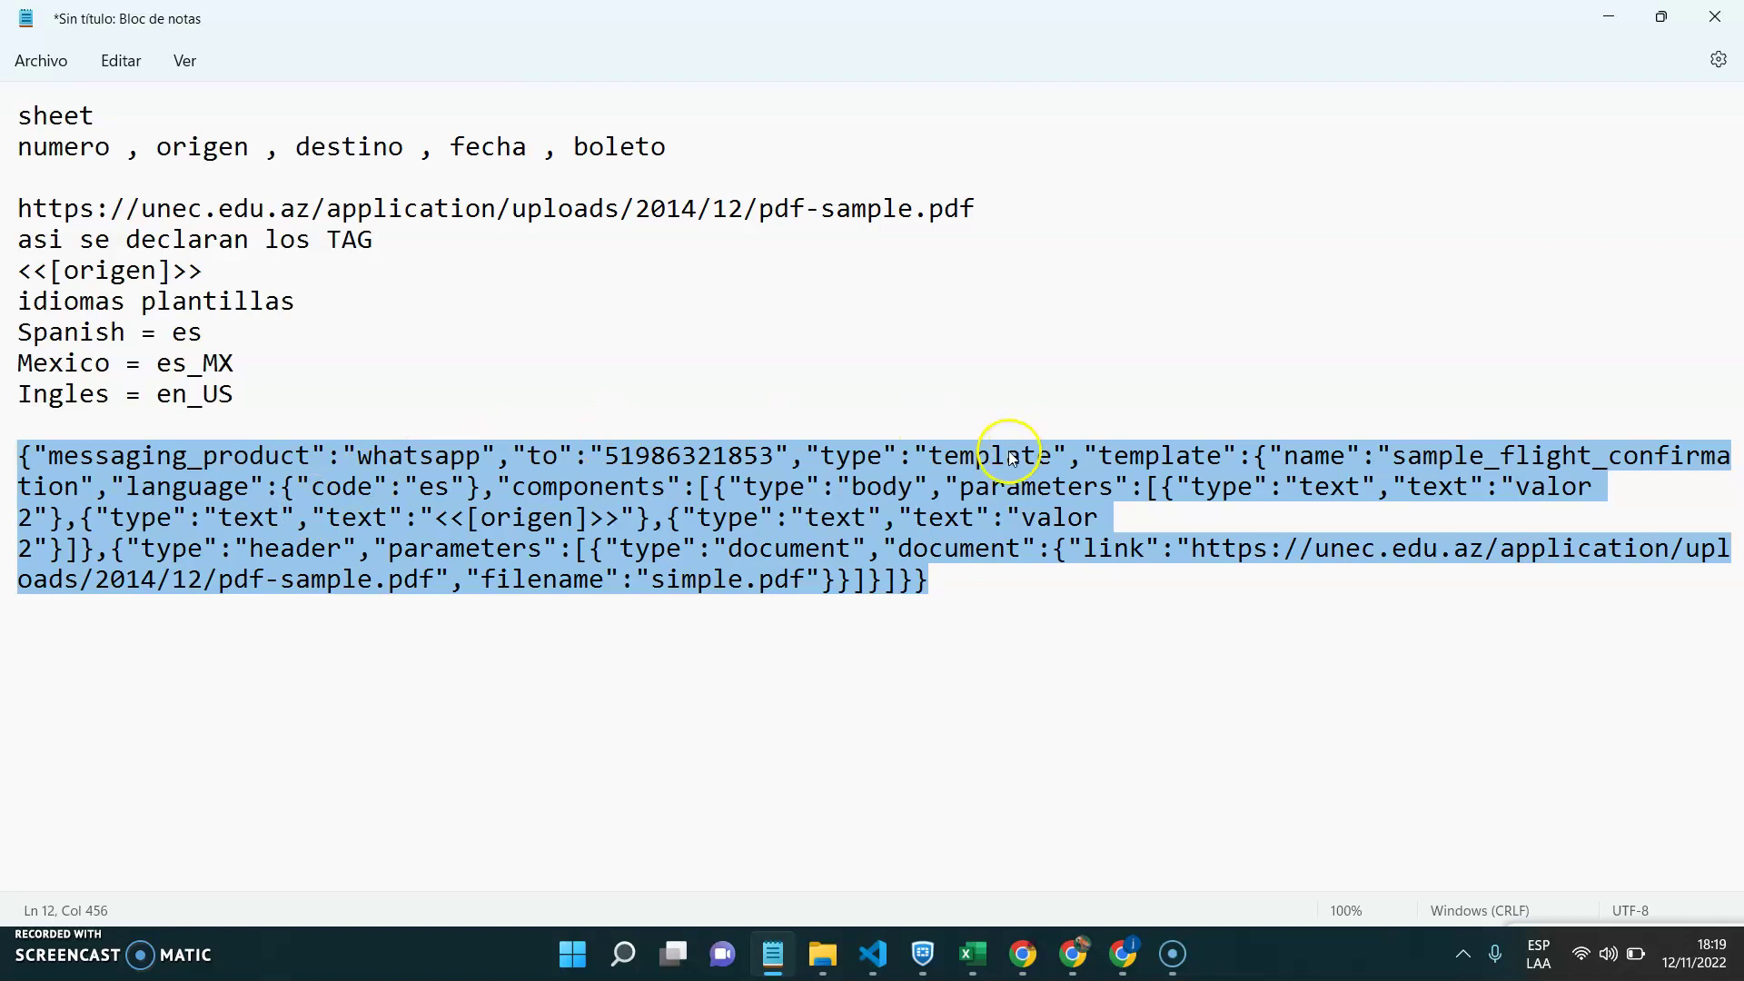
pyautogui.click(1393, 456)
pyautogui.moveTo(1406, 456); pyautogui.dragTo(81, 489)
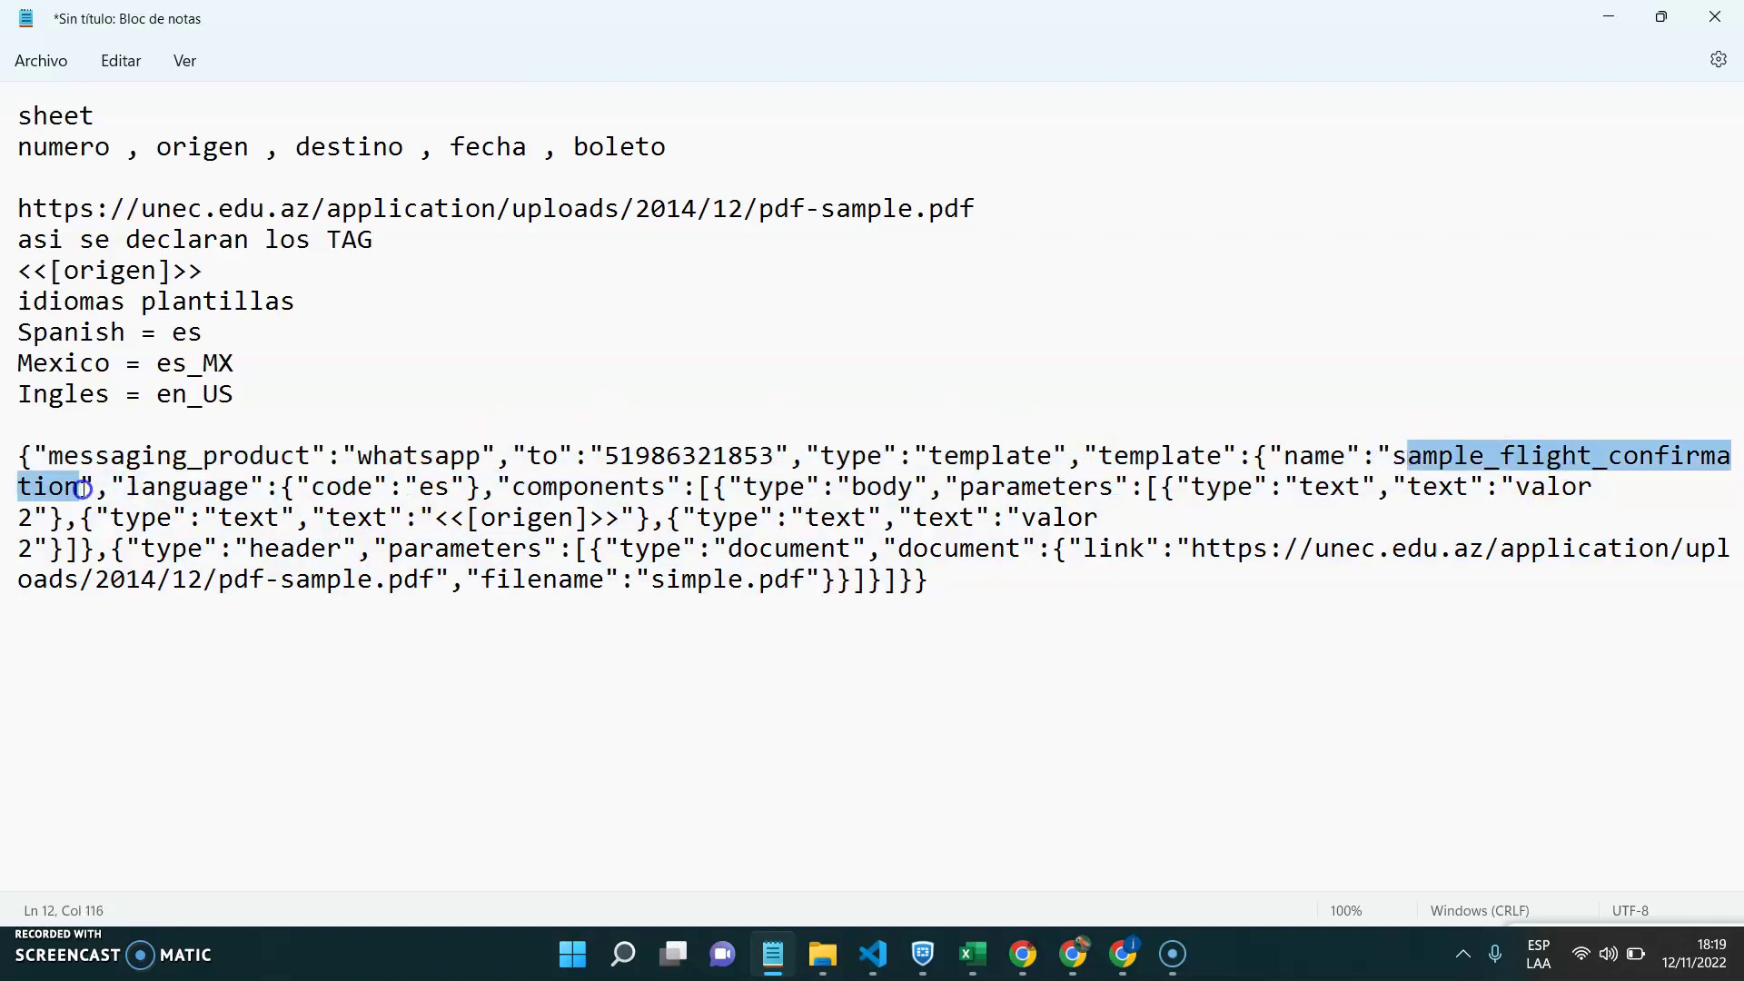
pyautogui.click(1025, 963)
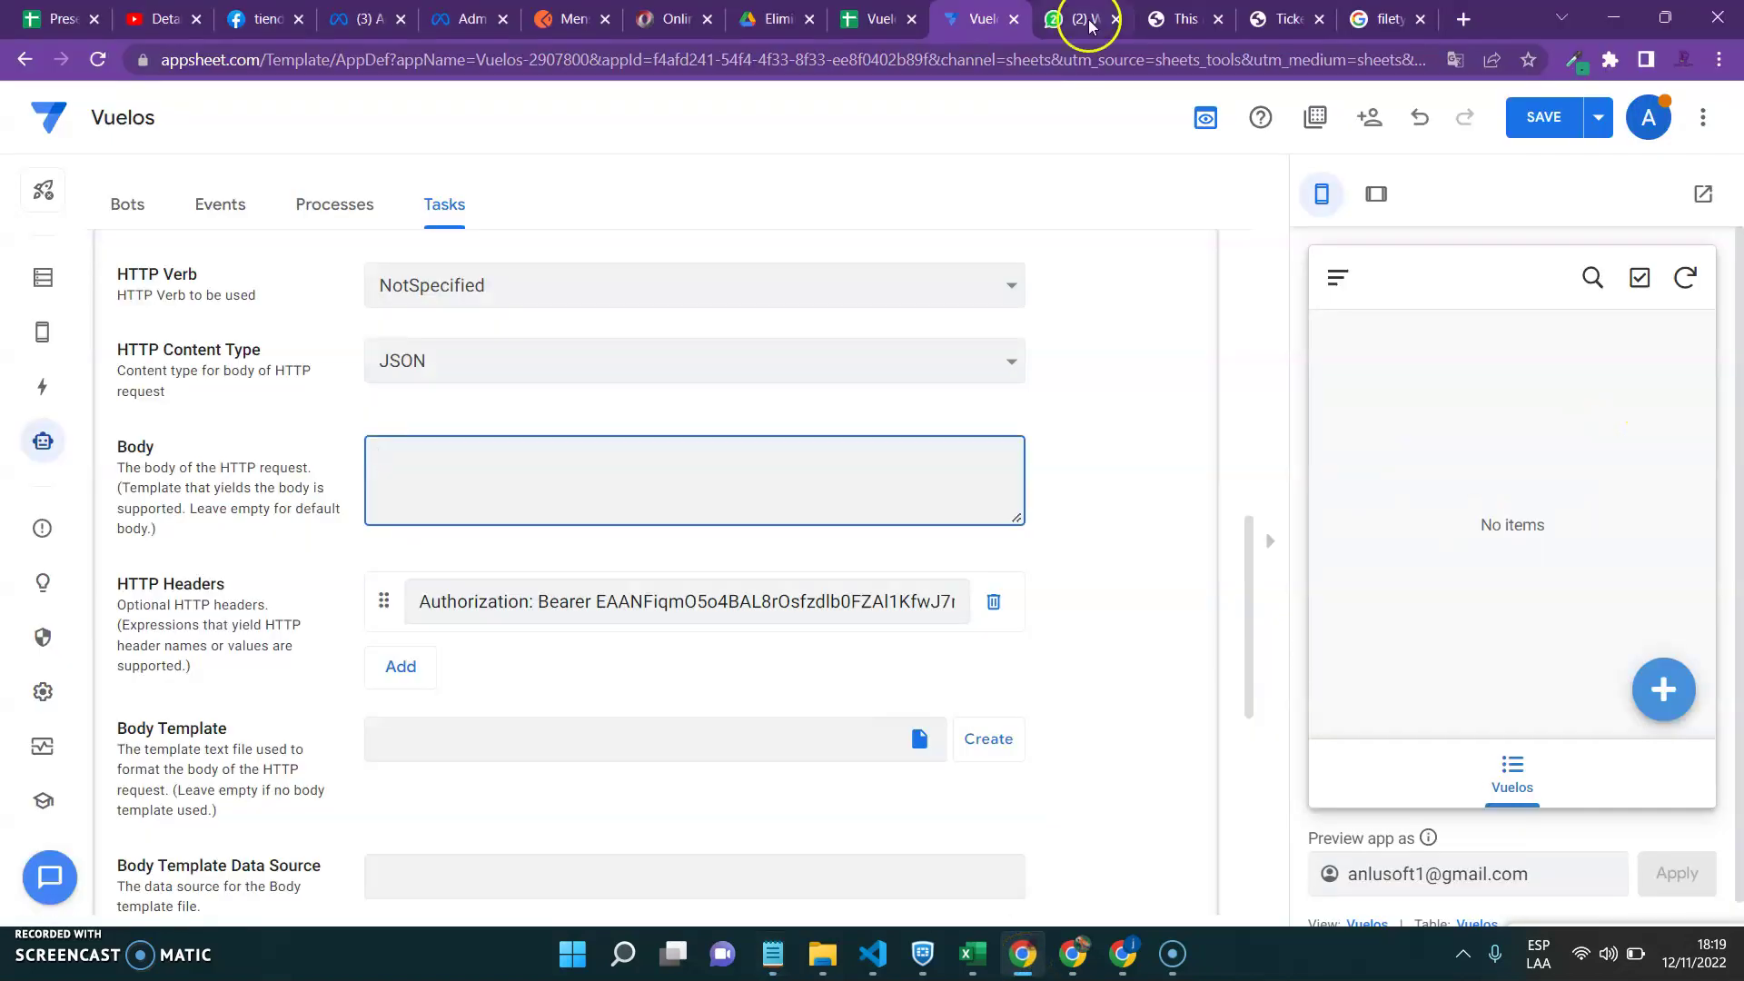
pyautogui.click(470, 19)
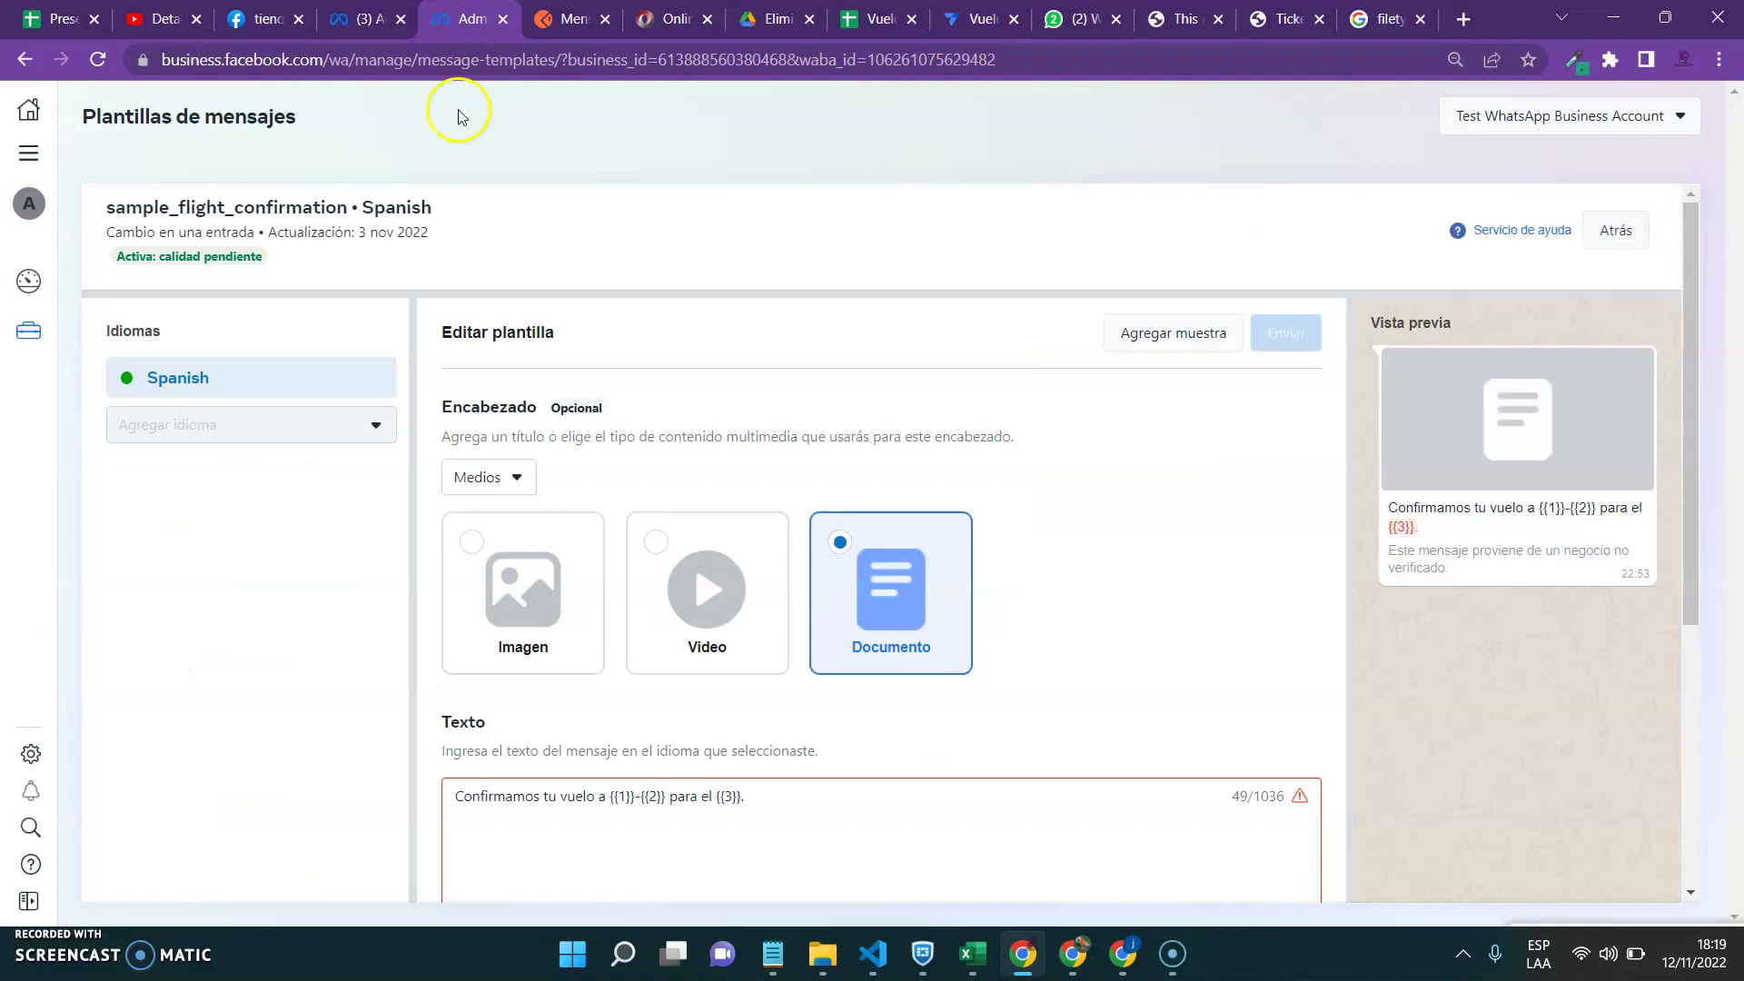
pyautogui.doubleClick(180, 205)
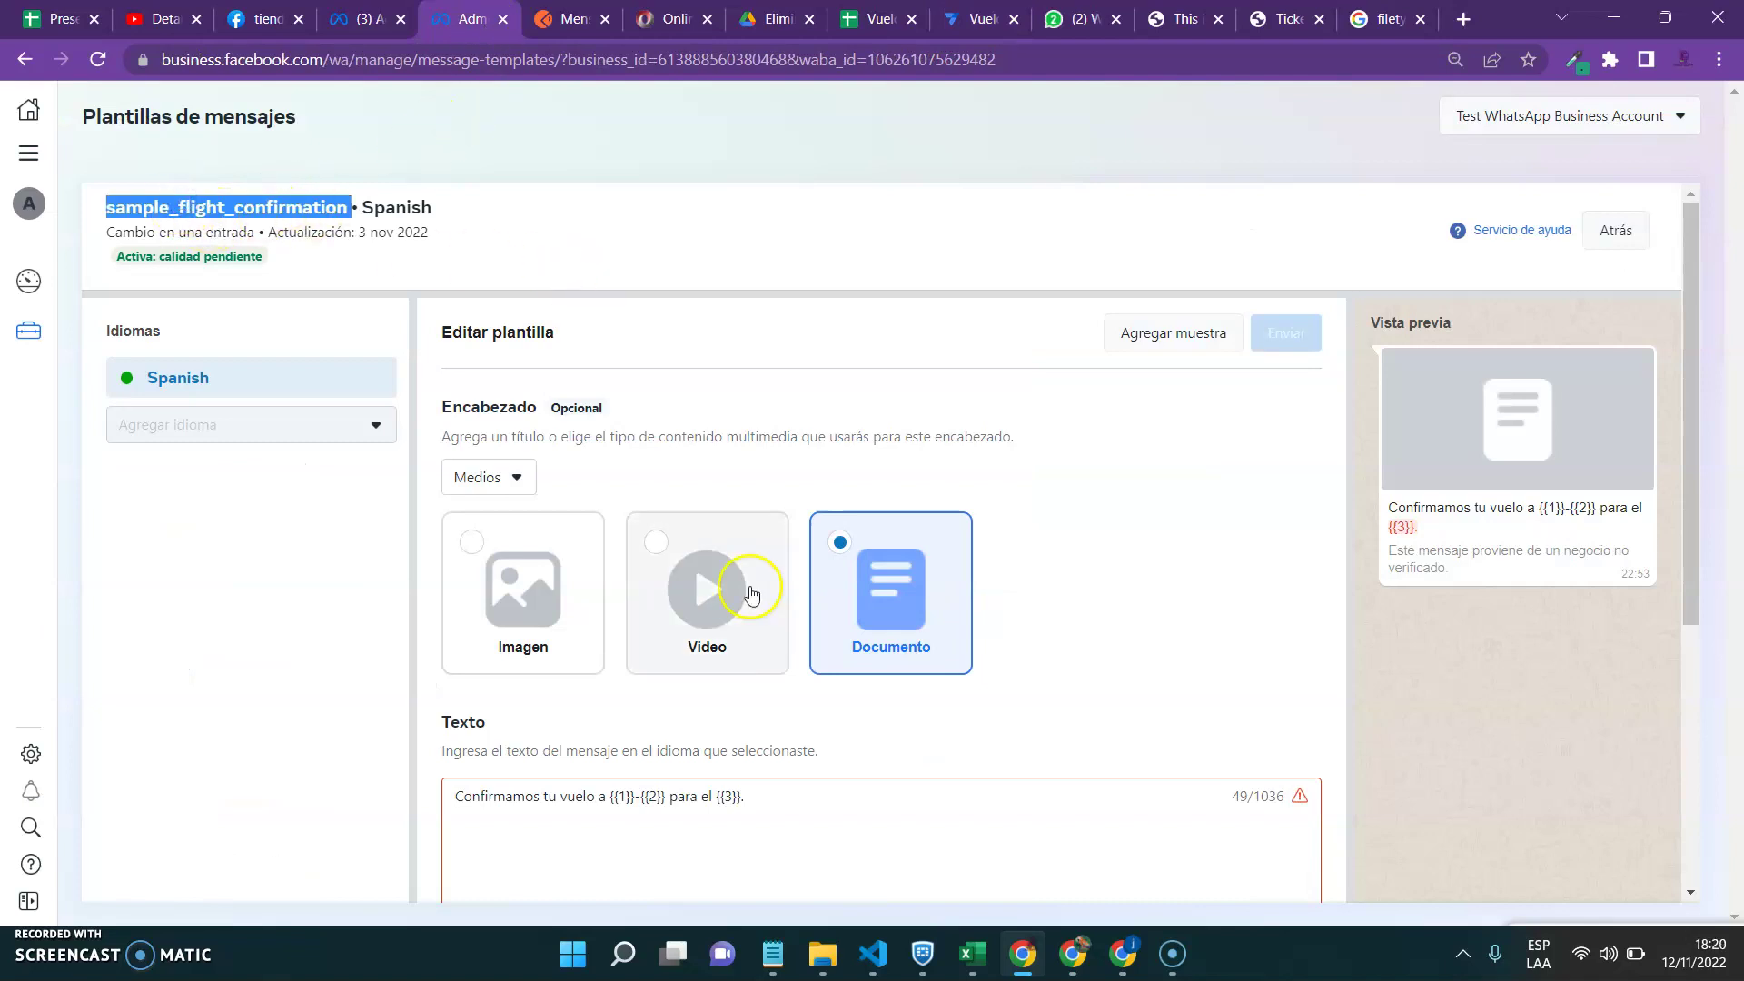
# - Replace the recipient phone number in the Notepad JSON body's "to" field with the tag <<[numero]>>
pyautogui.click(1624, 33)
pyautogui.click(1055, 575)
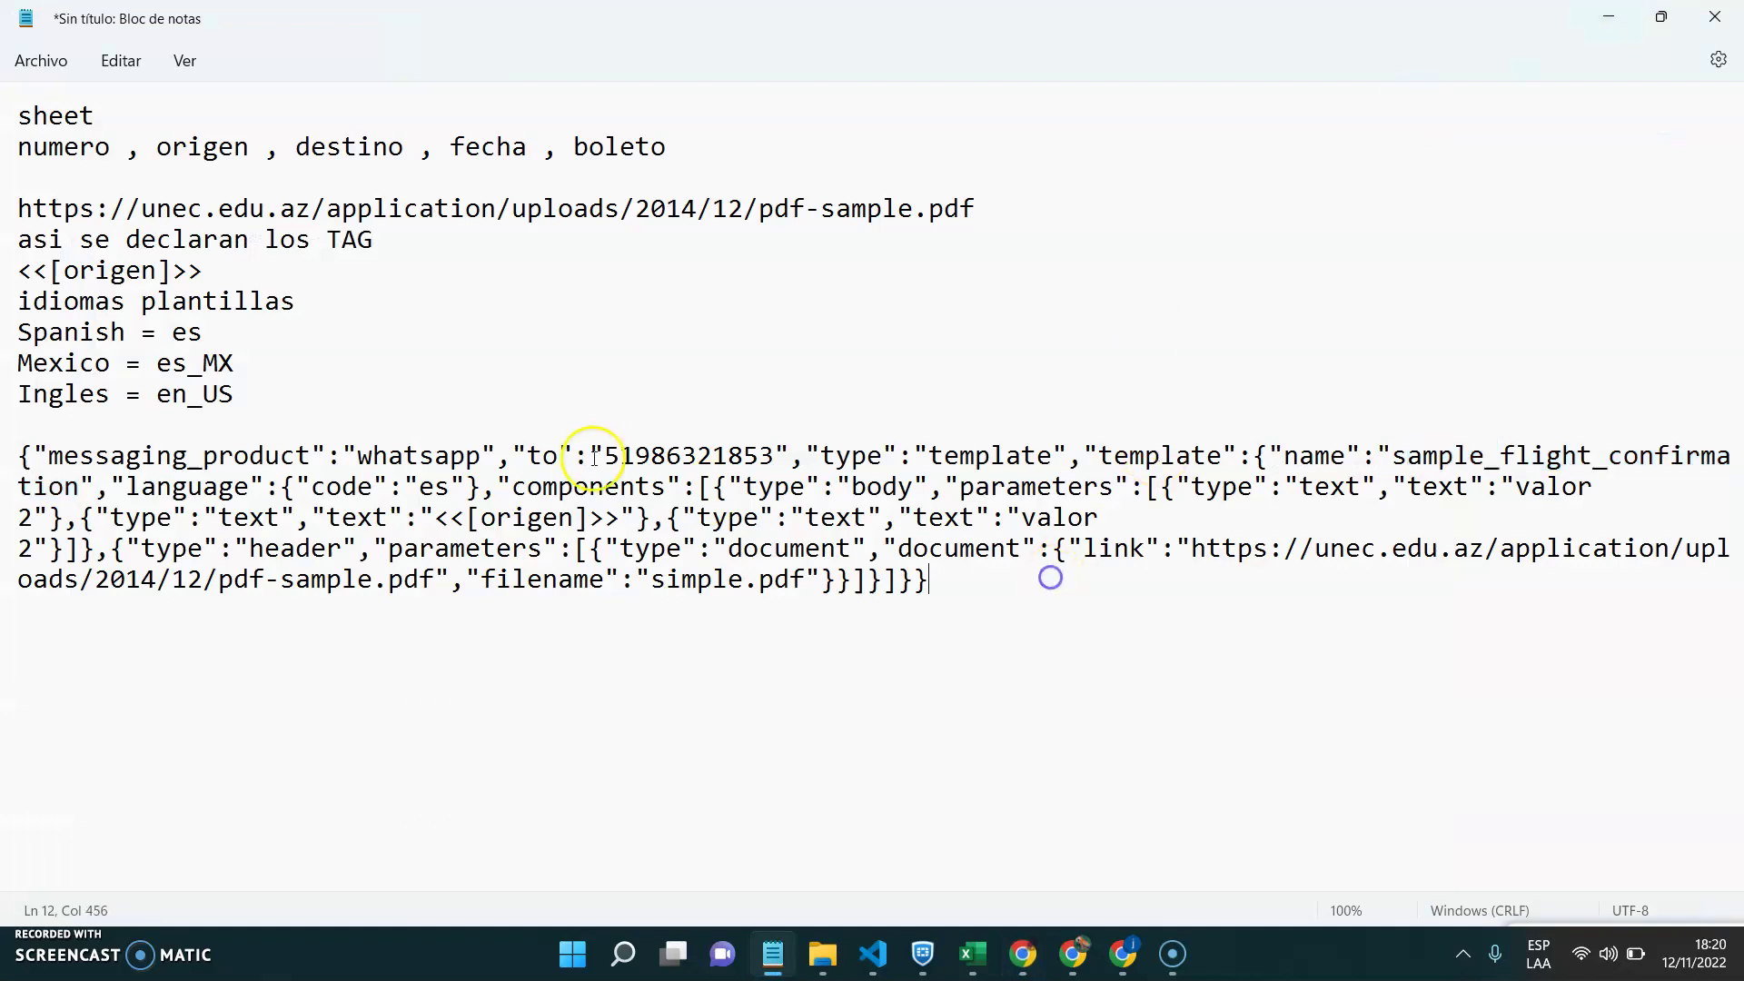
pyautogui.moveTo(603, 455); pyautogui.dragTo(784, 455)
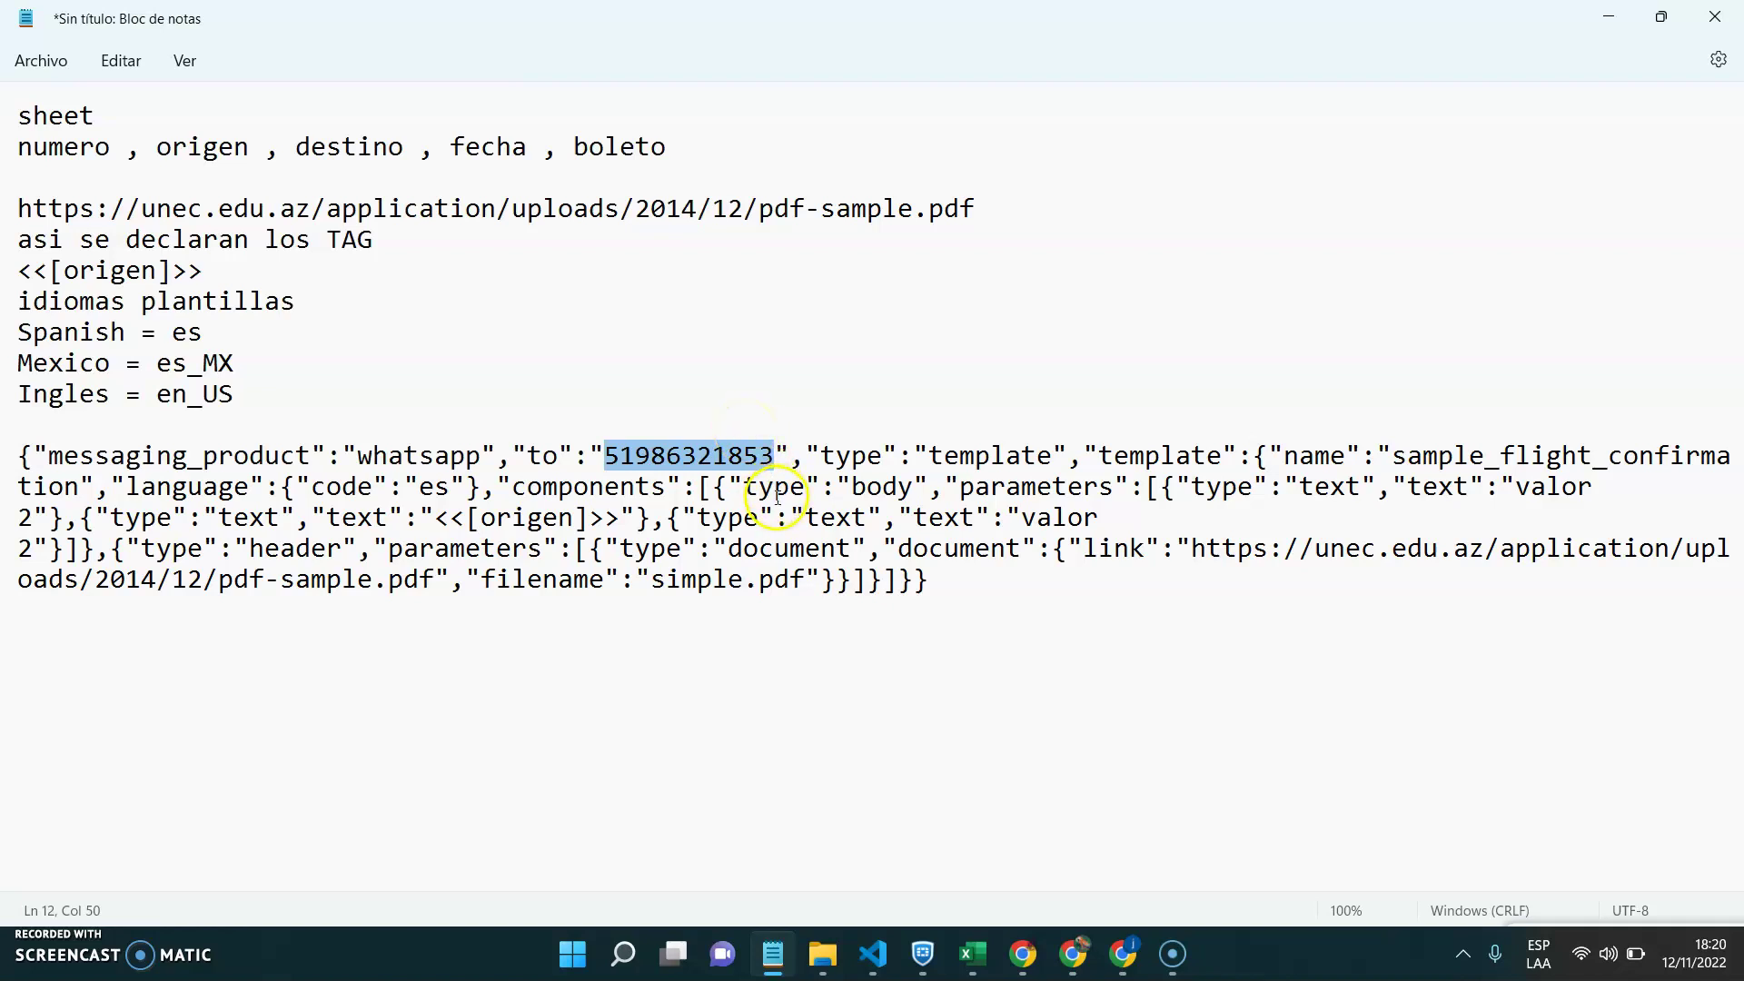
pyautogui.moveTo(622, 519); pyautogui.dragTo(461, 529)
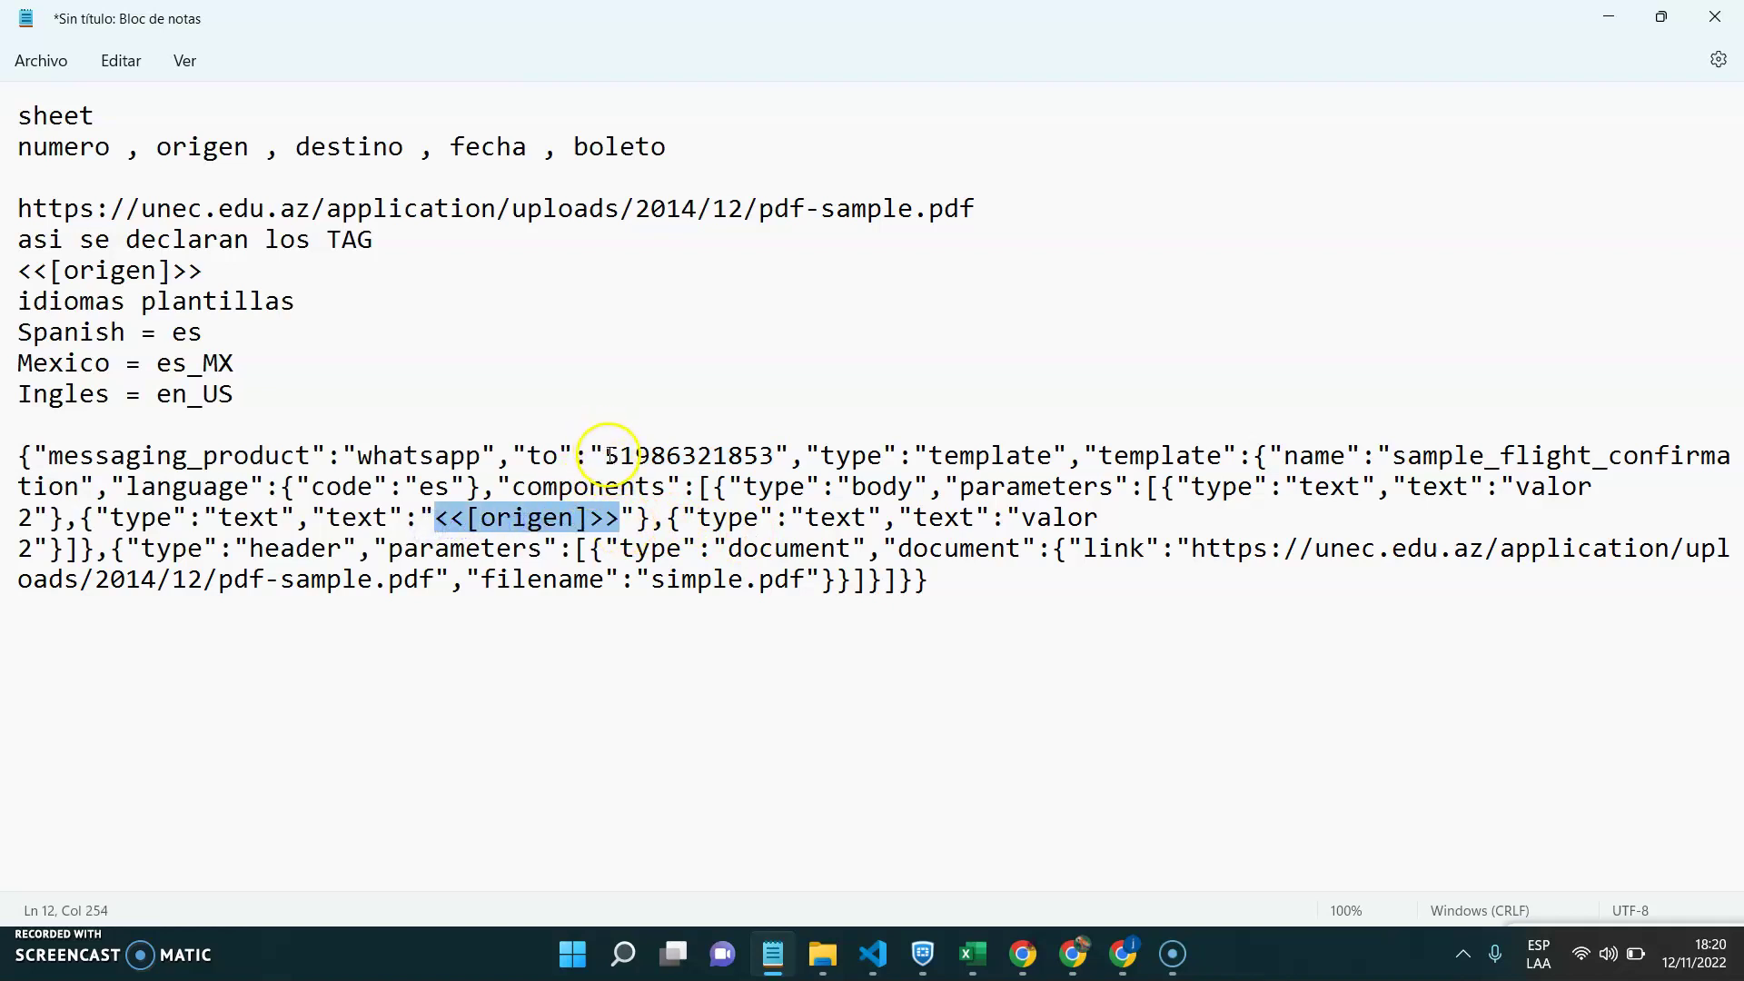
pyautogui.moveTo(604, 455); pyautogui.dragTo(750, 456)
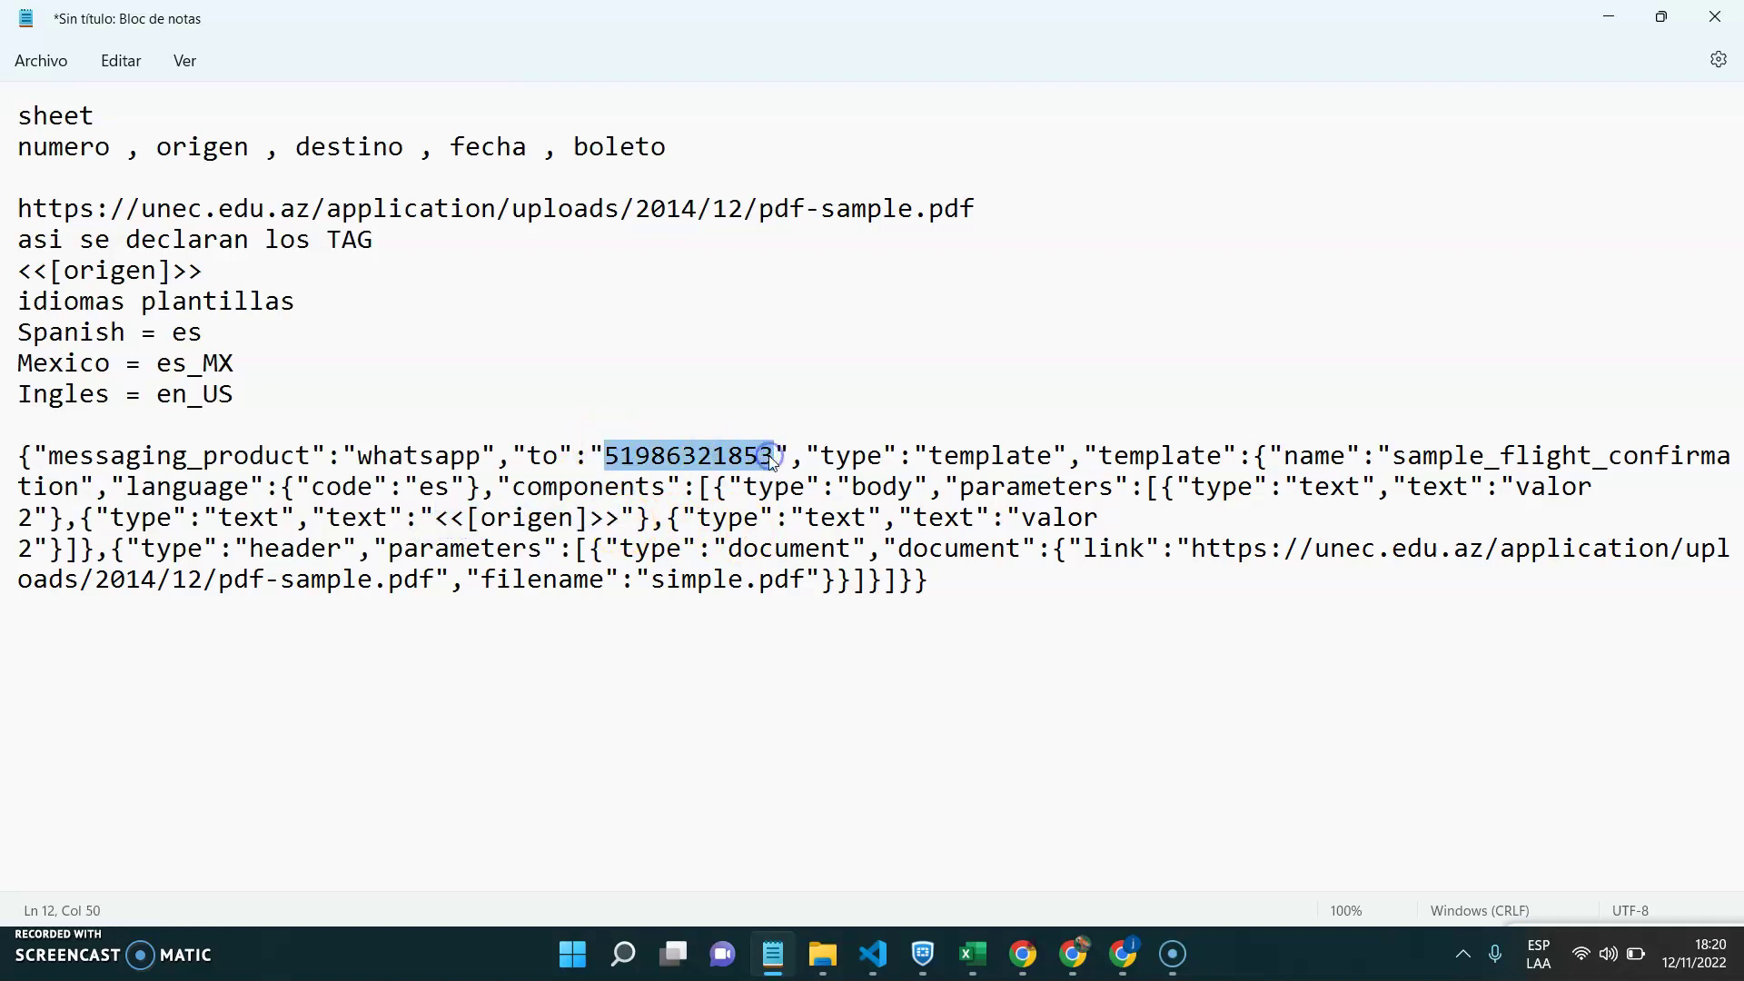
pyautogui.write('<<[origen]>>')
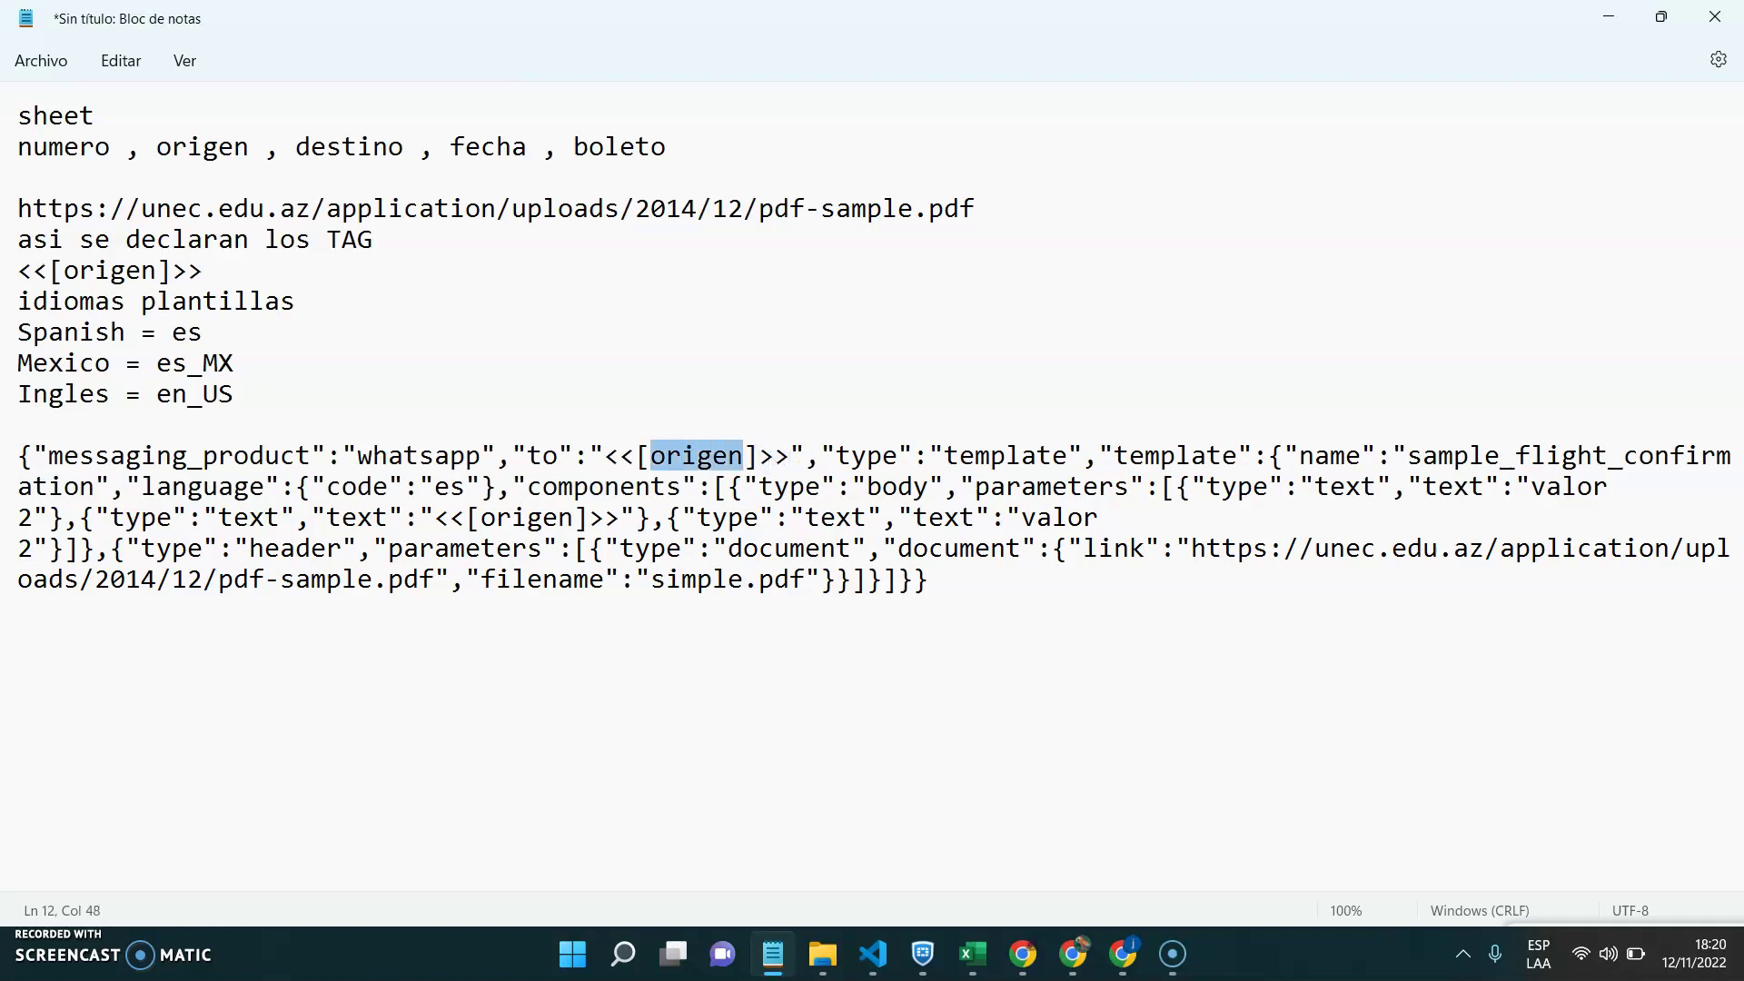
pyautogui.write('numero')
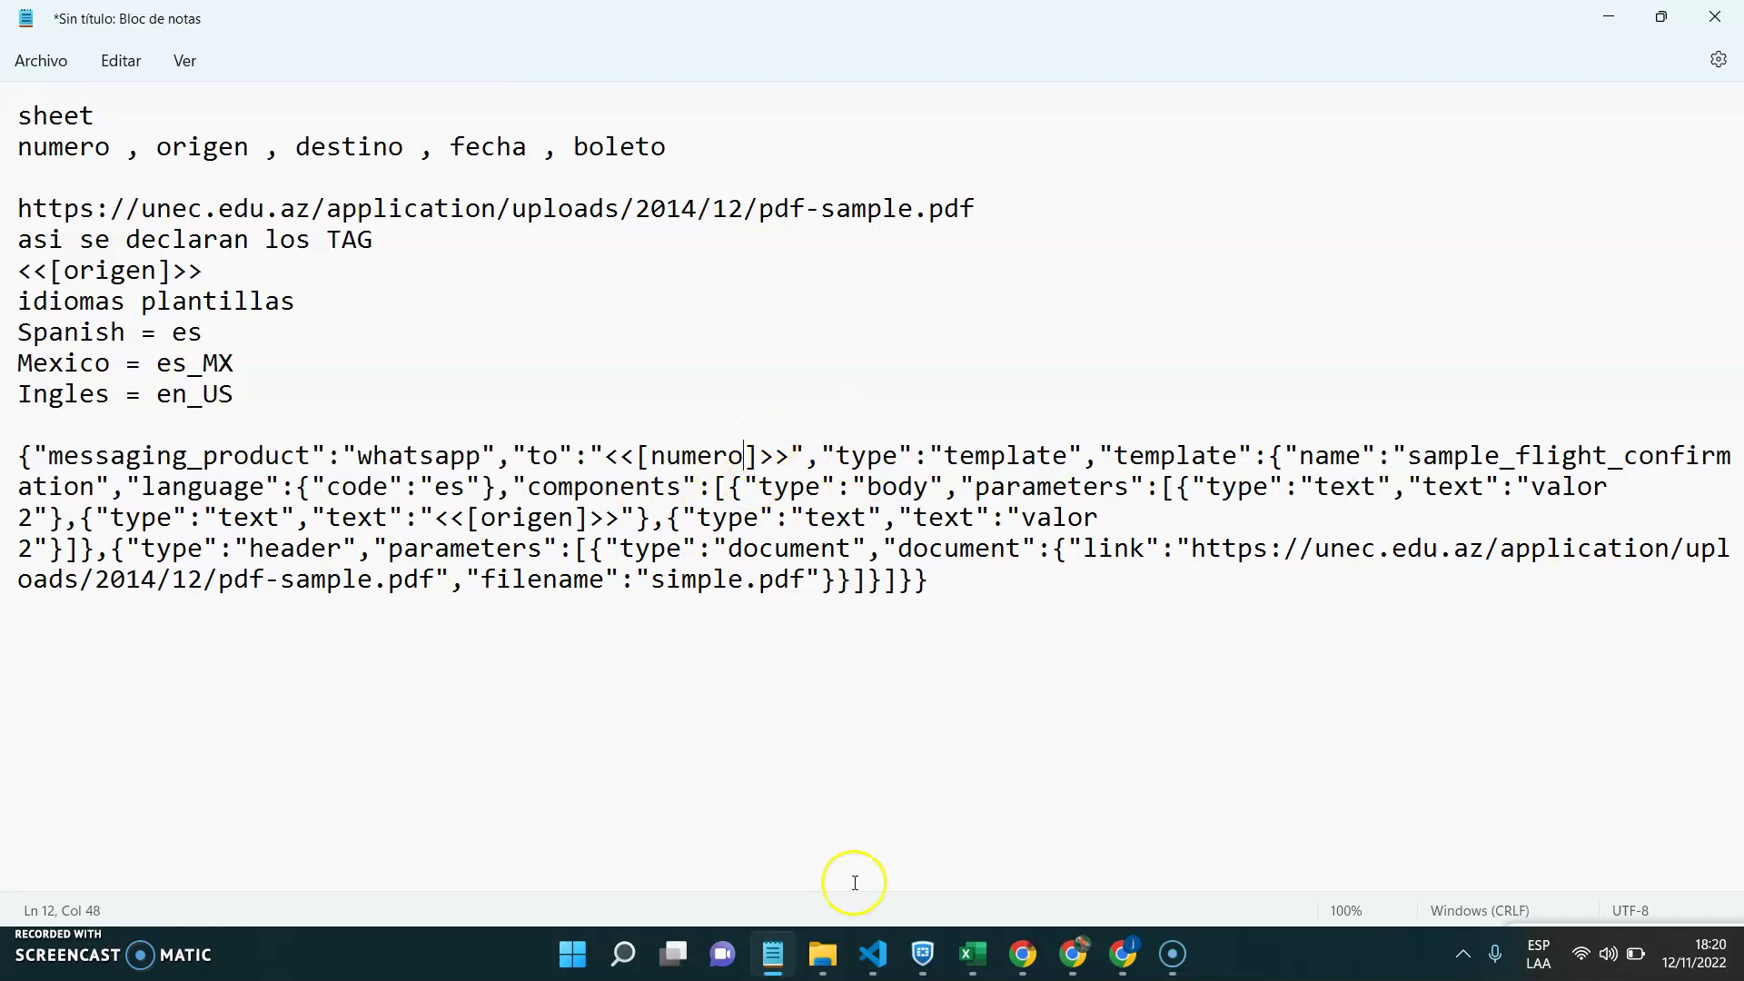
# - Check the Vuelos table's column names in AppSheet against the numero tag in the Notepad JSON body
pyautogui.moveTo(1019, 974)
pyautogui.click(1017, 872)
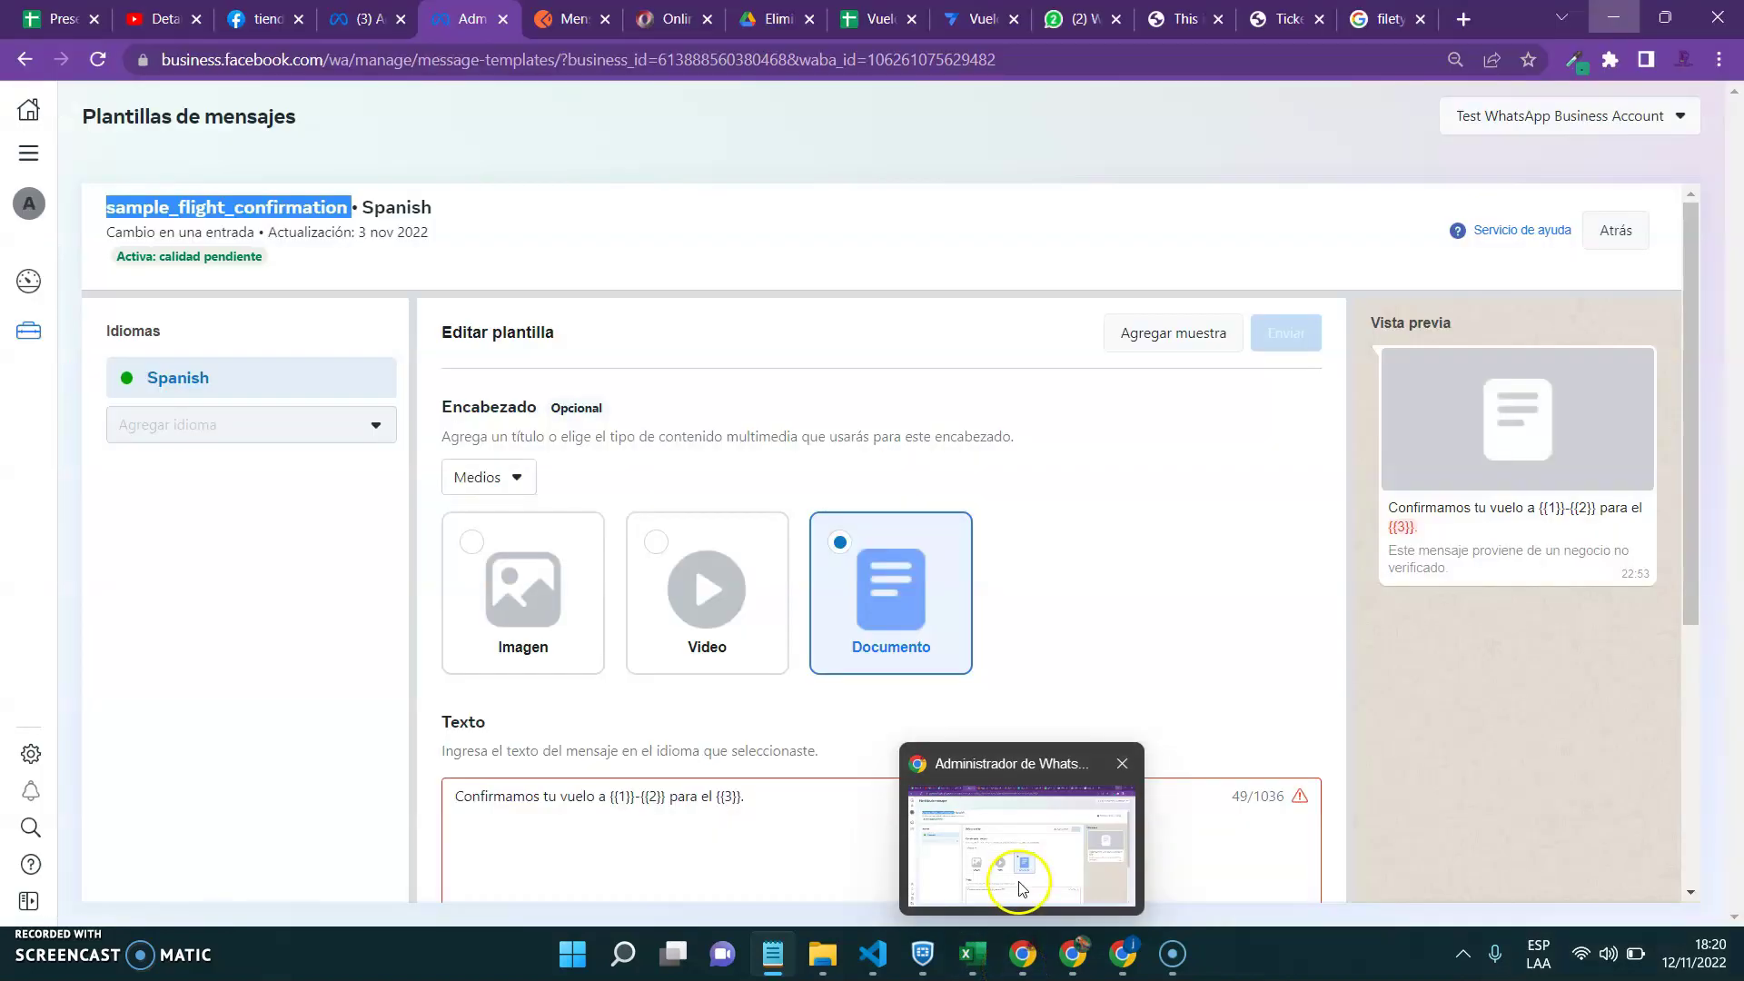
pyautogui.click(981, 18)
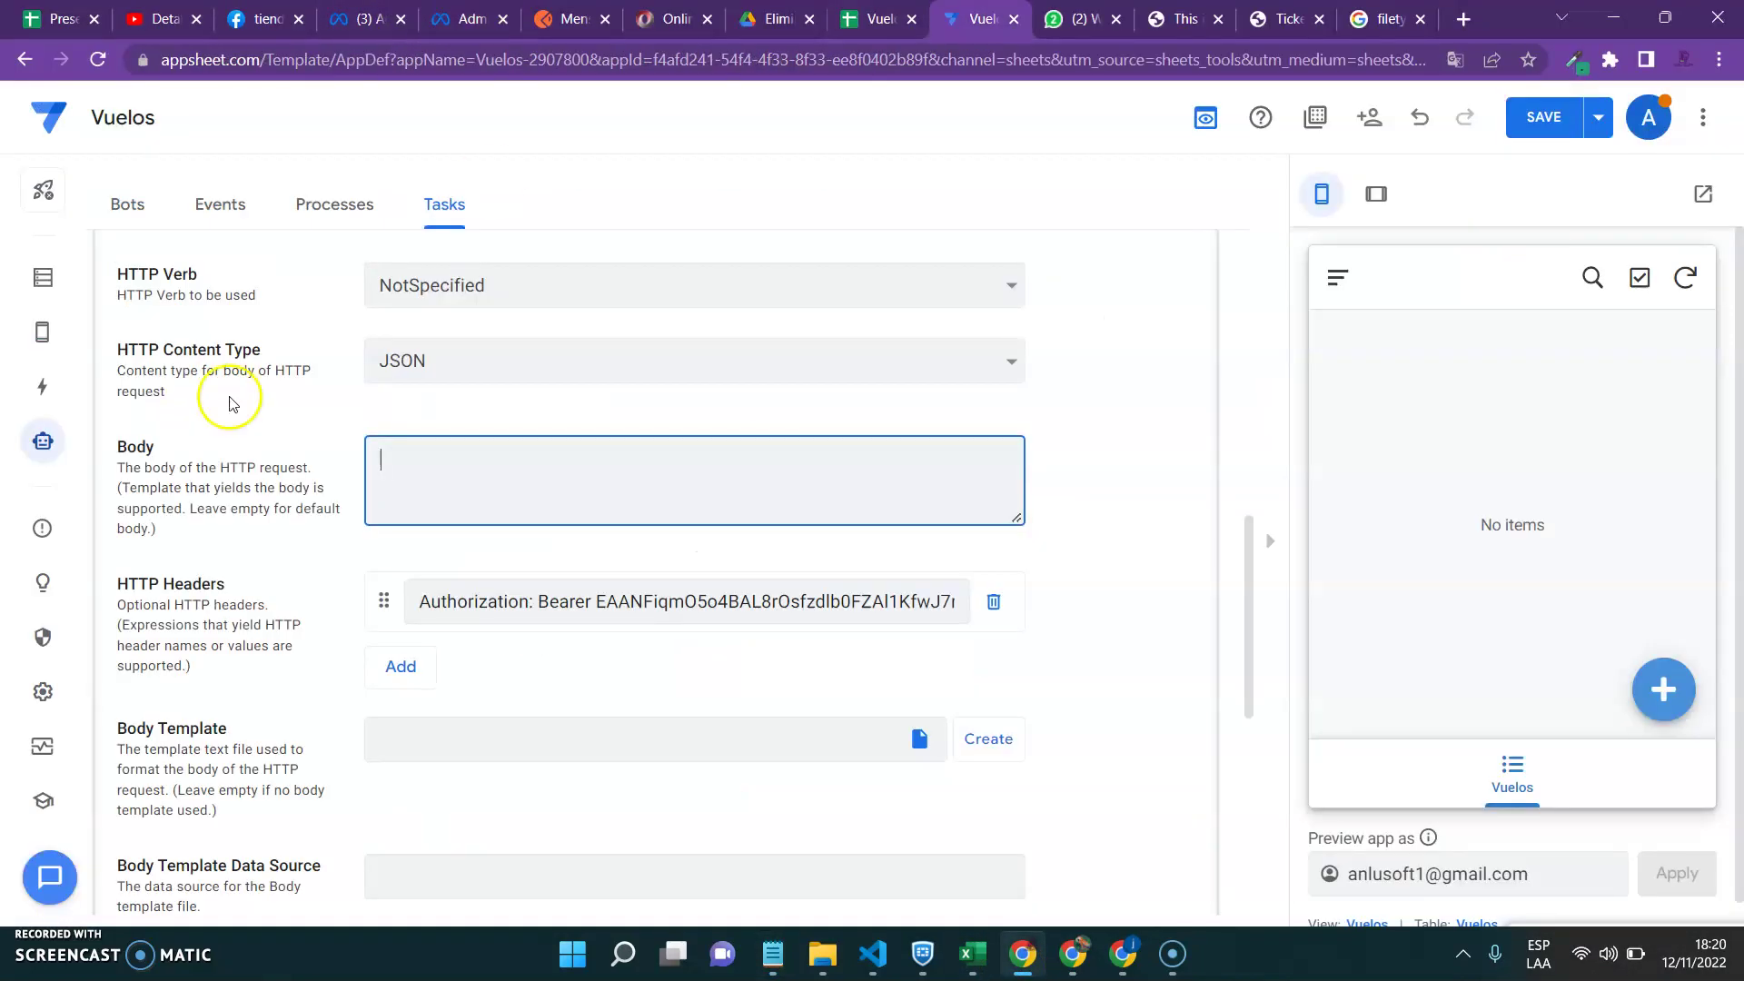
pyautogui.click(40, 283)
pyautogui.click(330, 681)
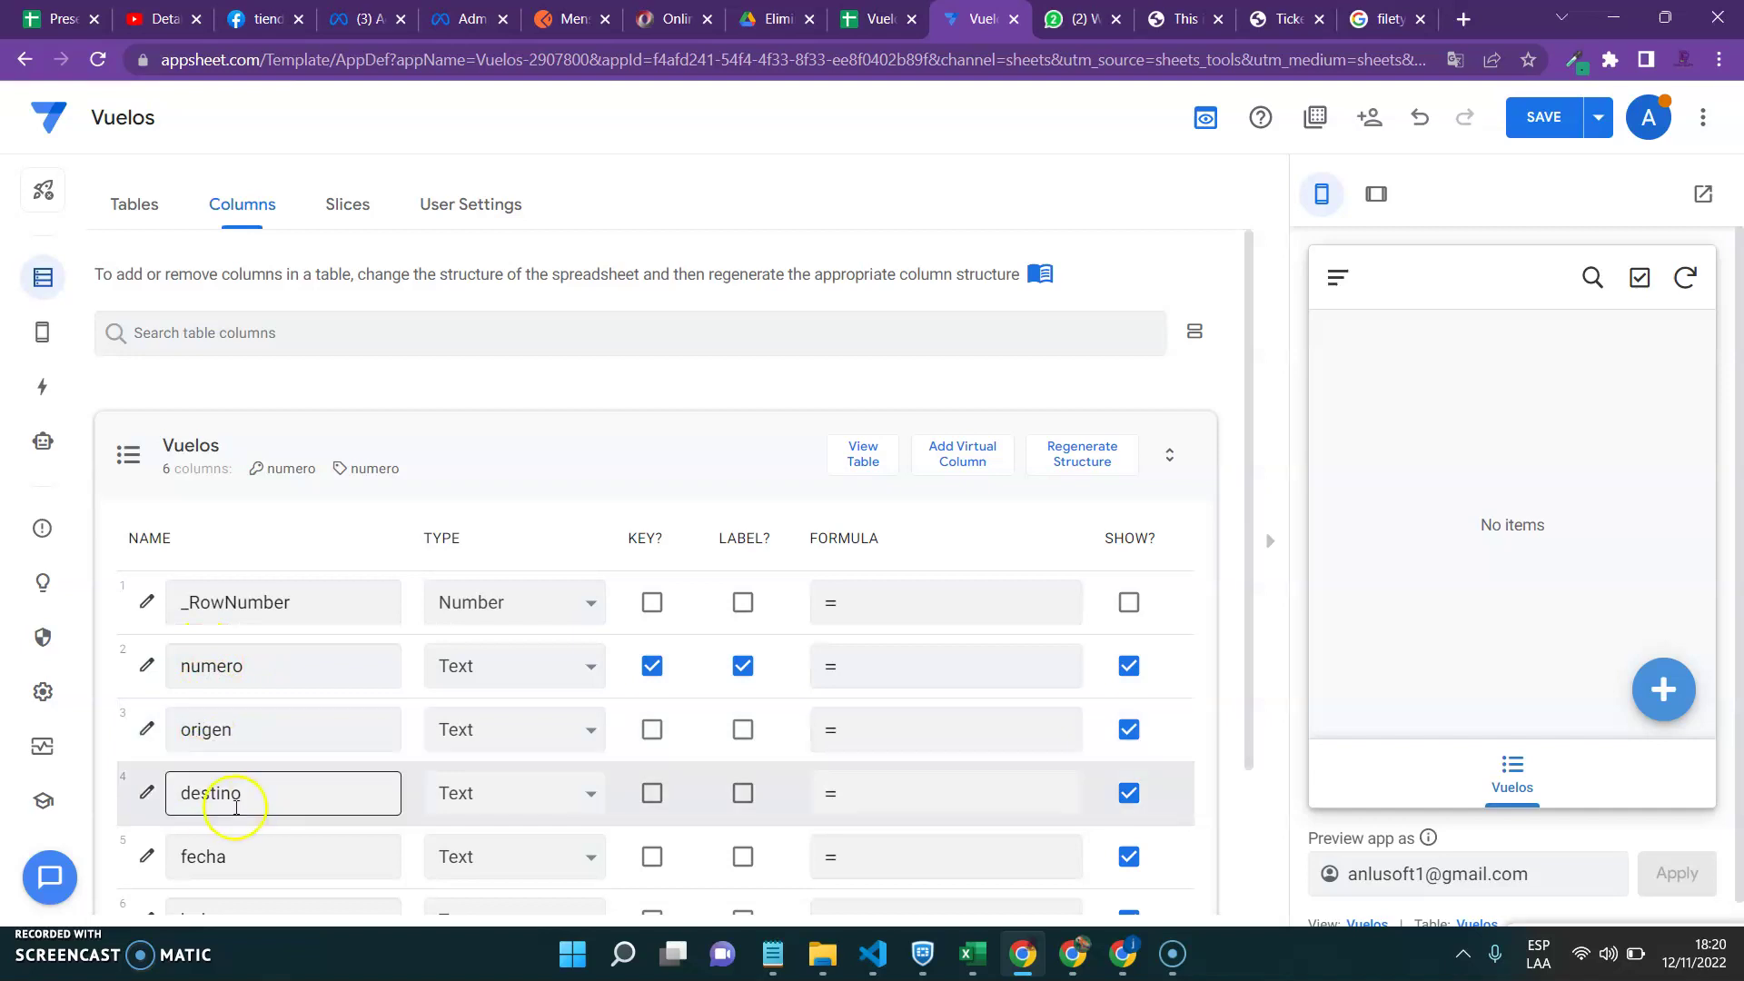
pyautogui.moveTo(1248, 623); pyautogui.dragTo(1248, 739)
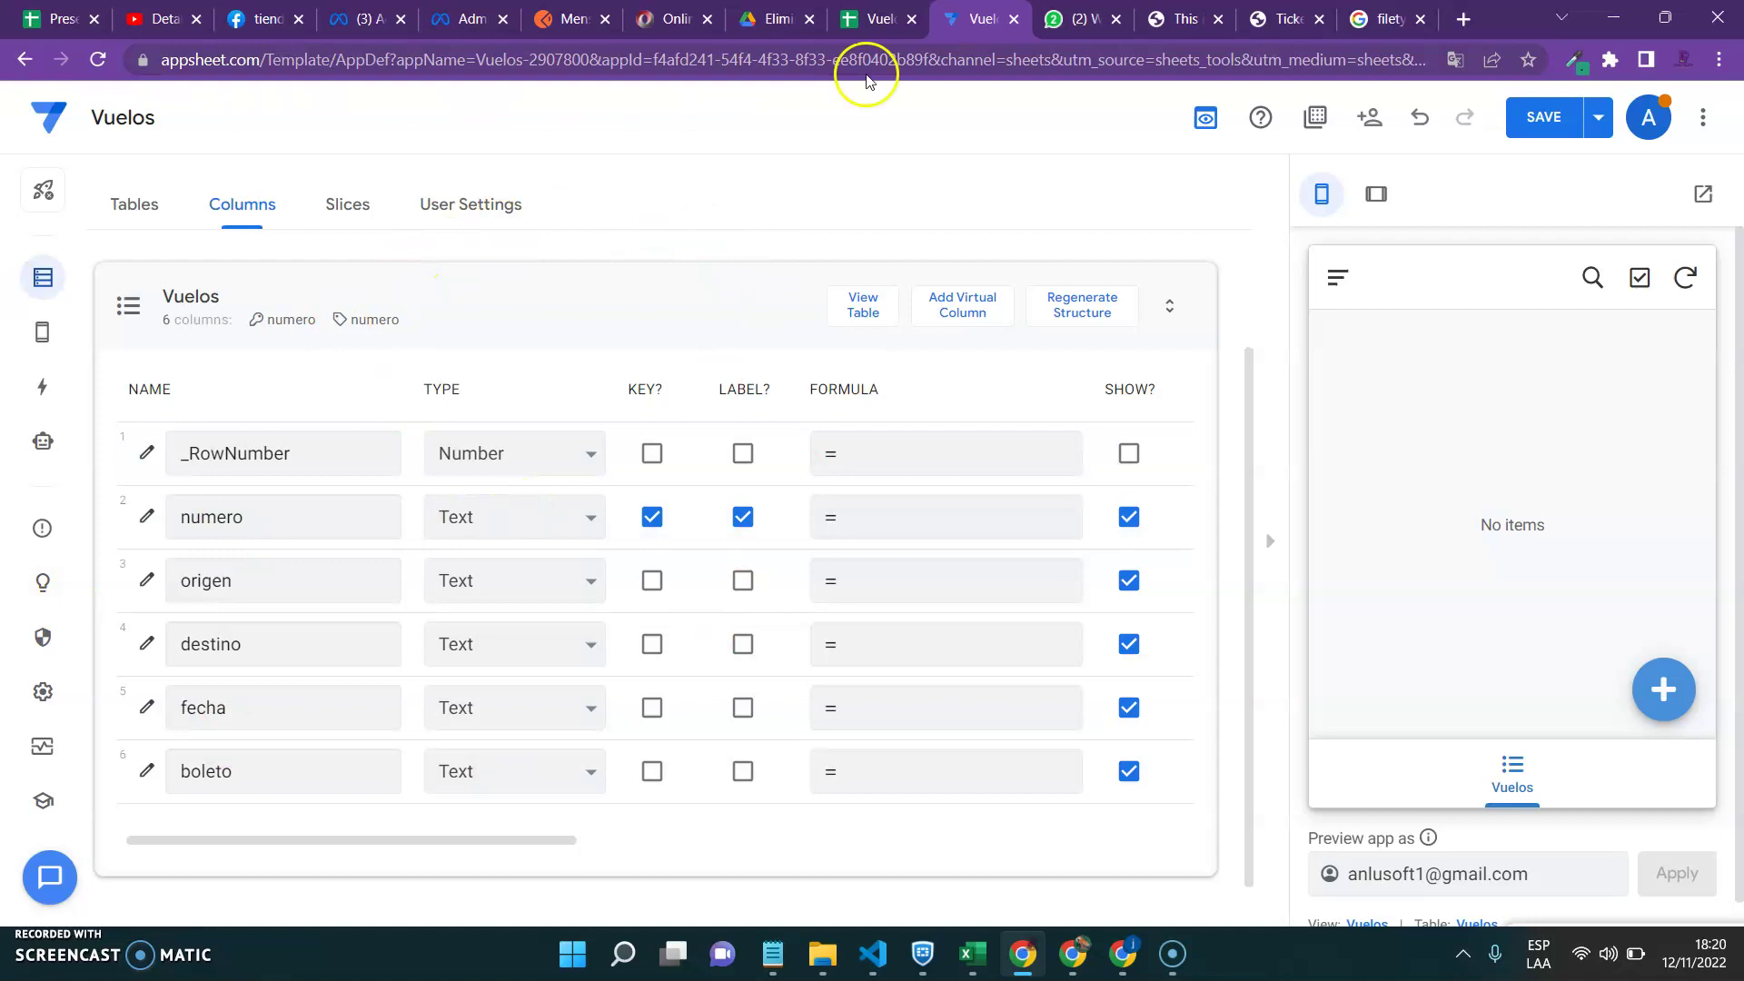
pyautogui.click(1612, 16)
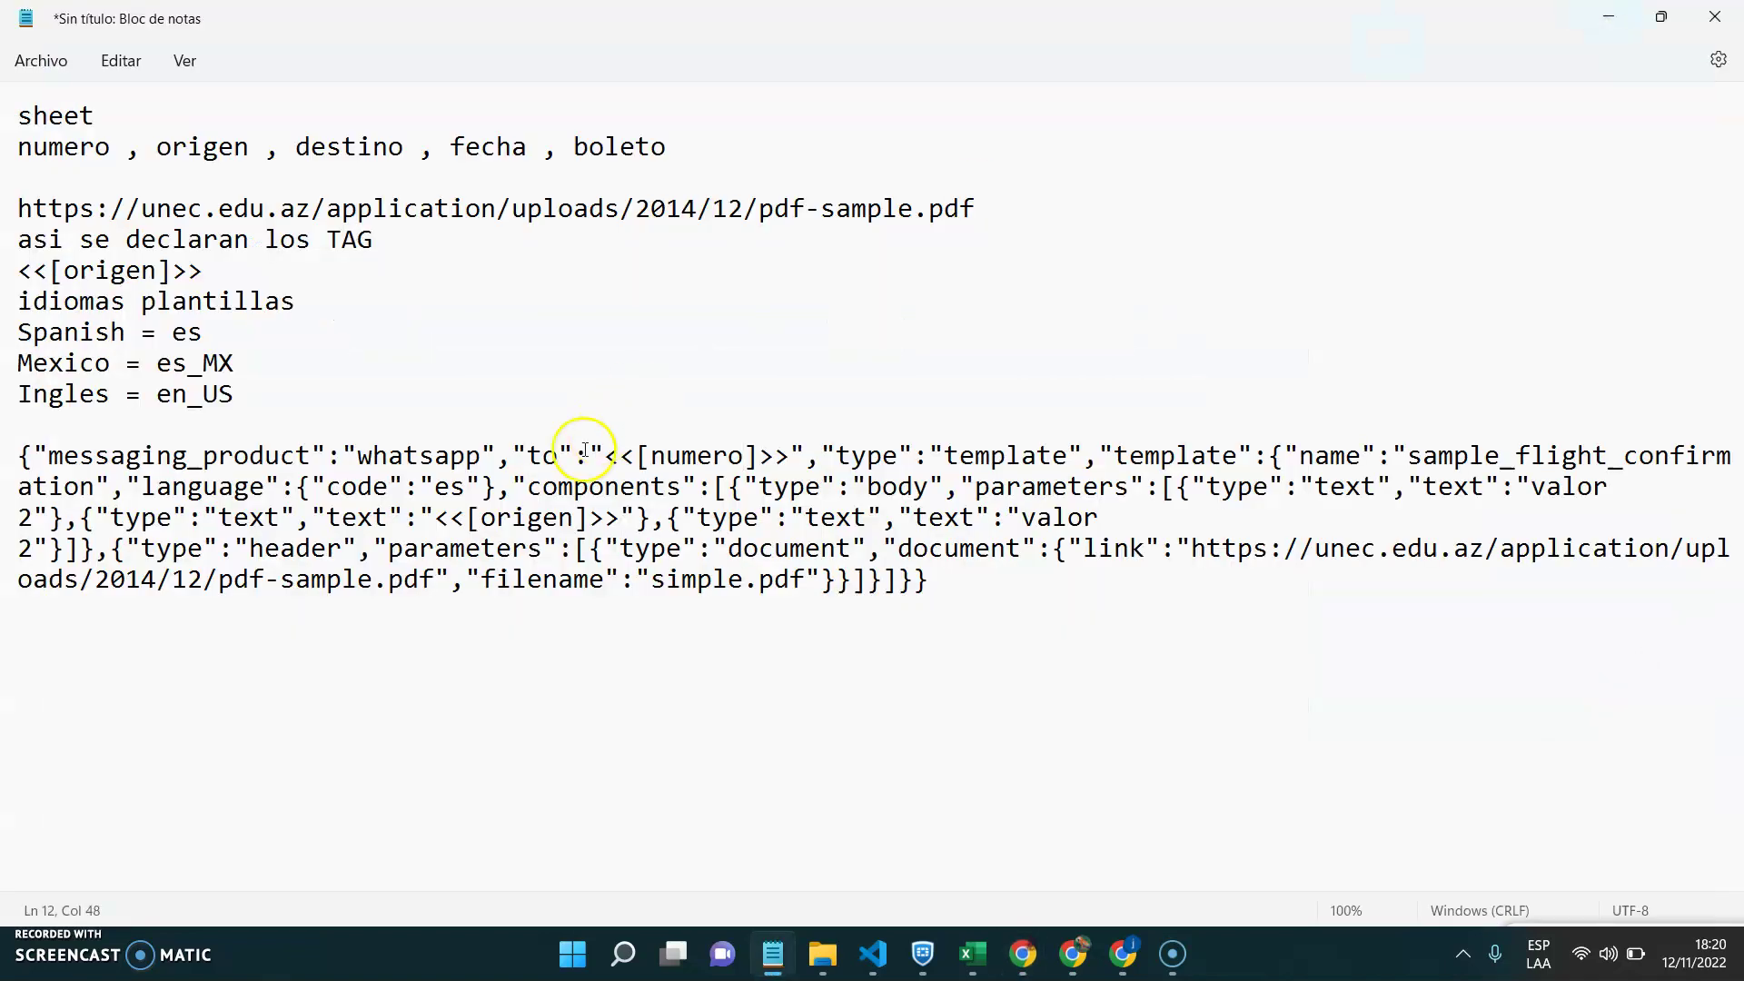
pyautogui.moveTo(609, 456); pyautogui.dragTo(655, 464)
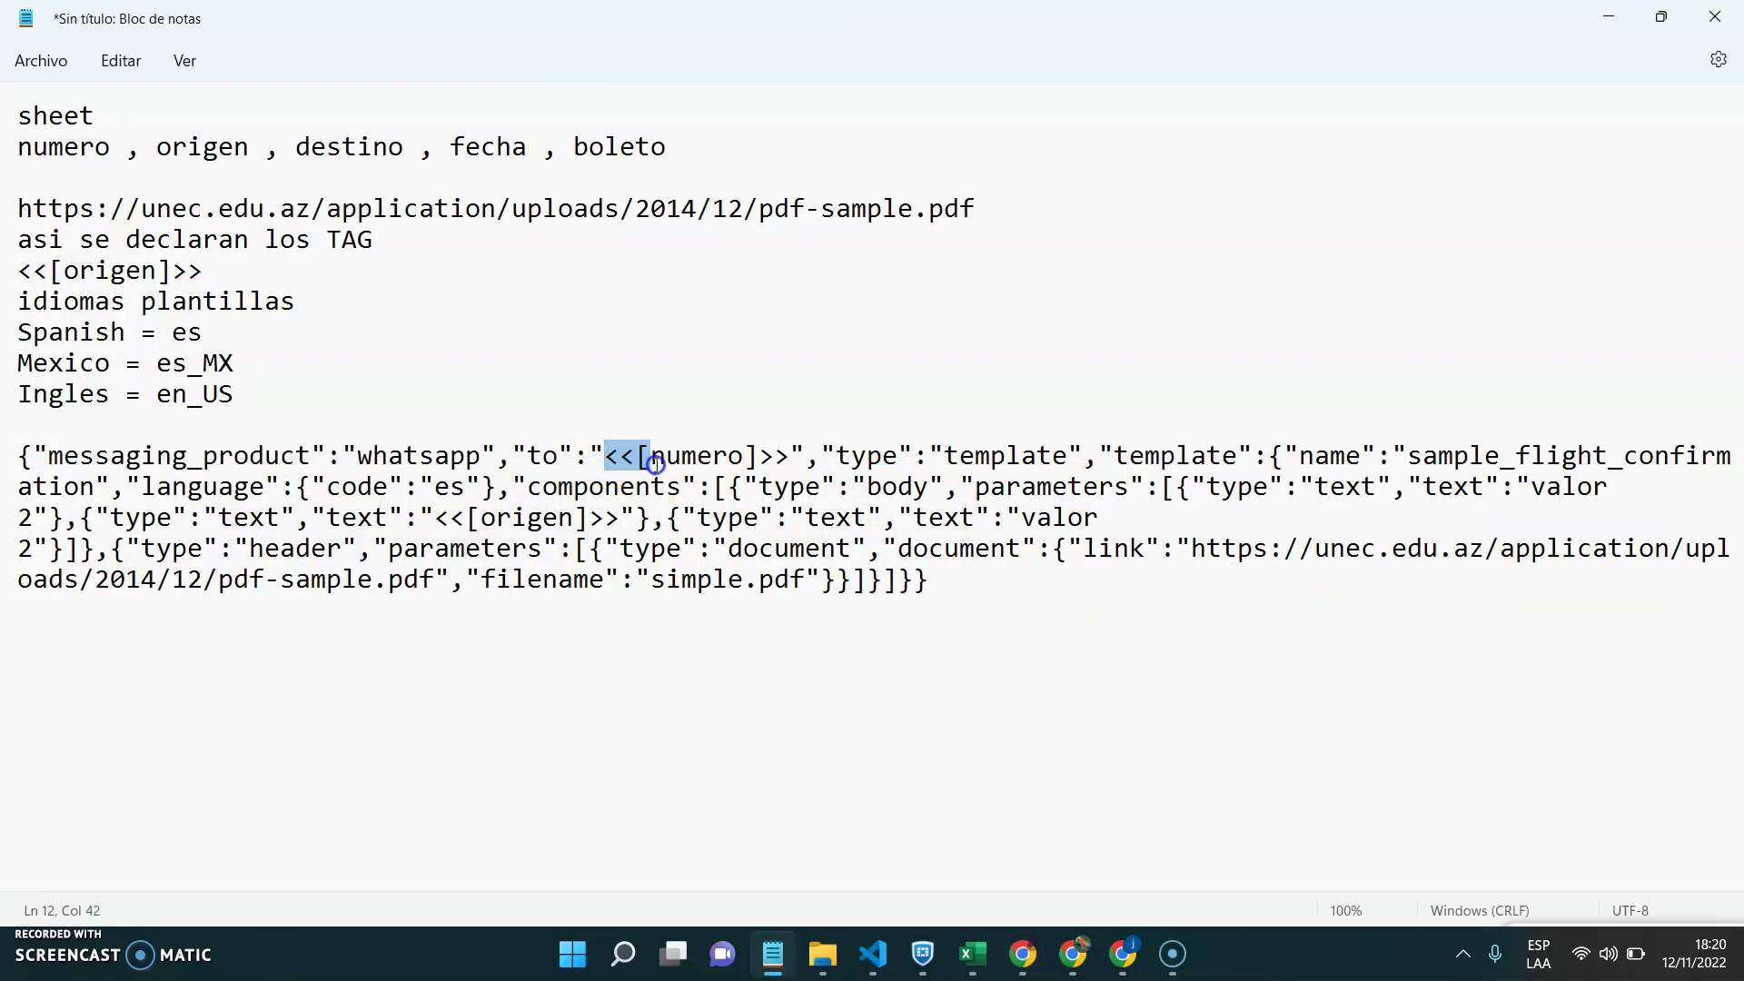
pyautogui.click(645, 460)
# - Replace the first body text parameter's placeholder value in the JSON with the tag <<[origen]>>
pyautogui.moveTo(1185, 930)
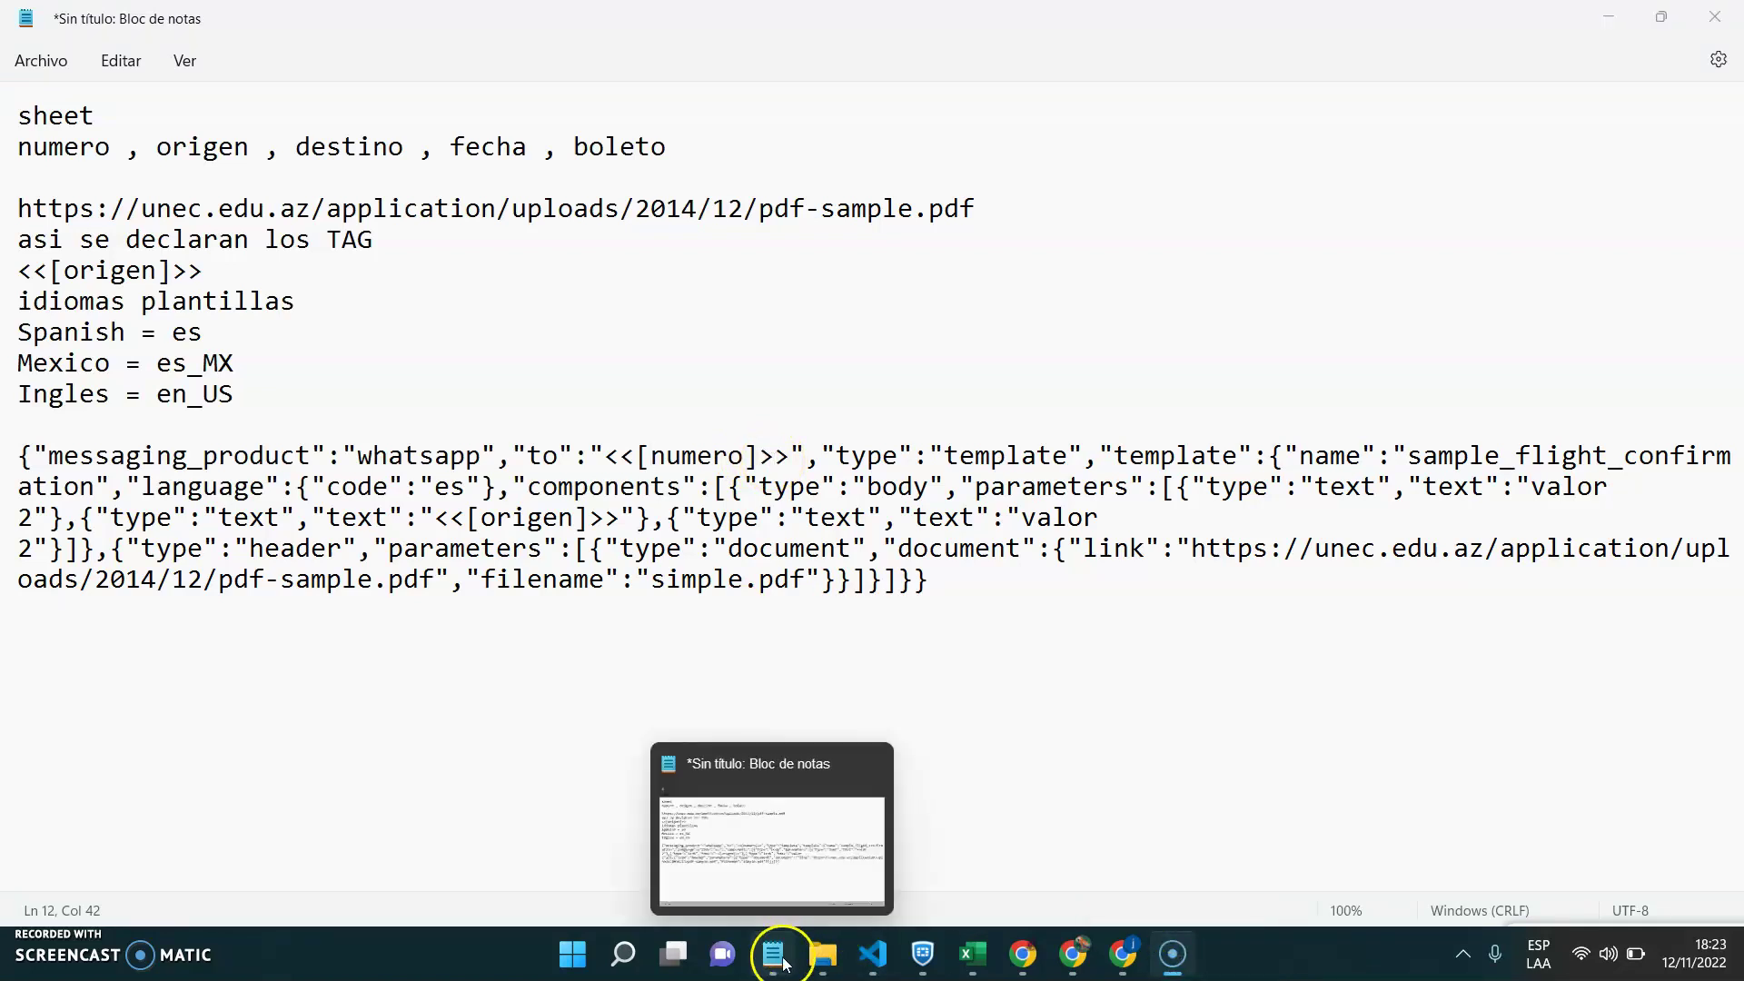
pyautogui.click(798, 848)
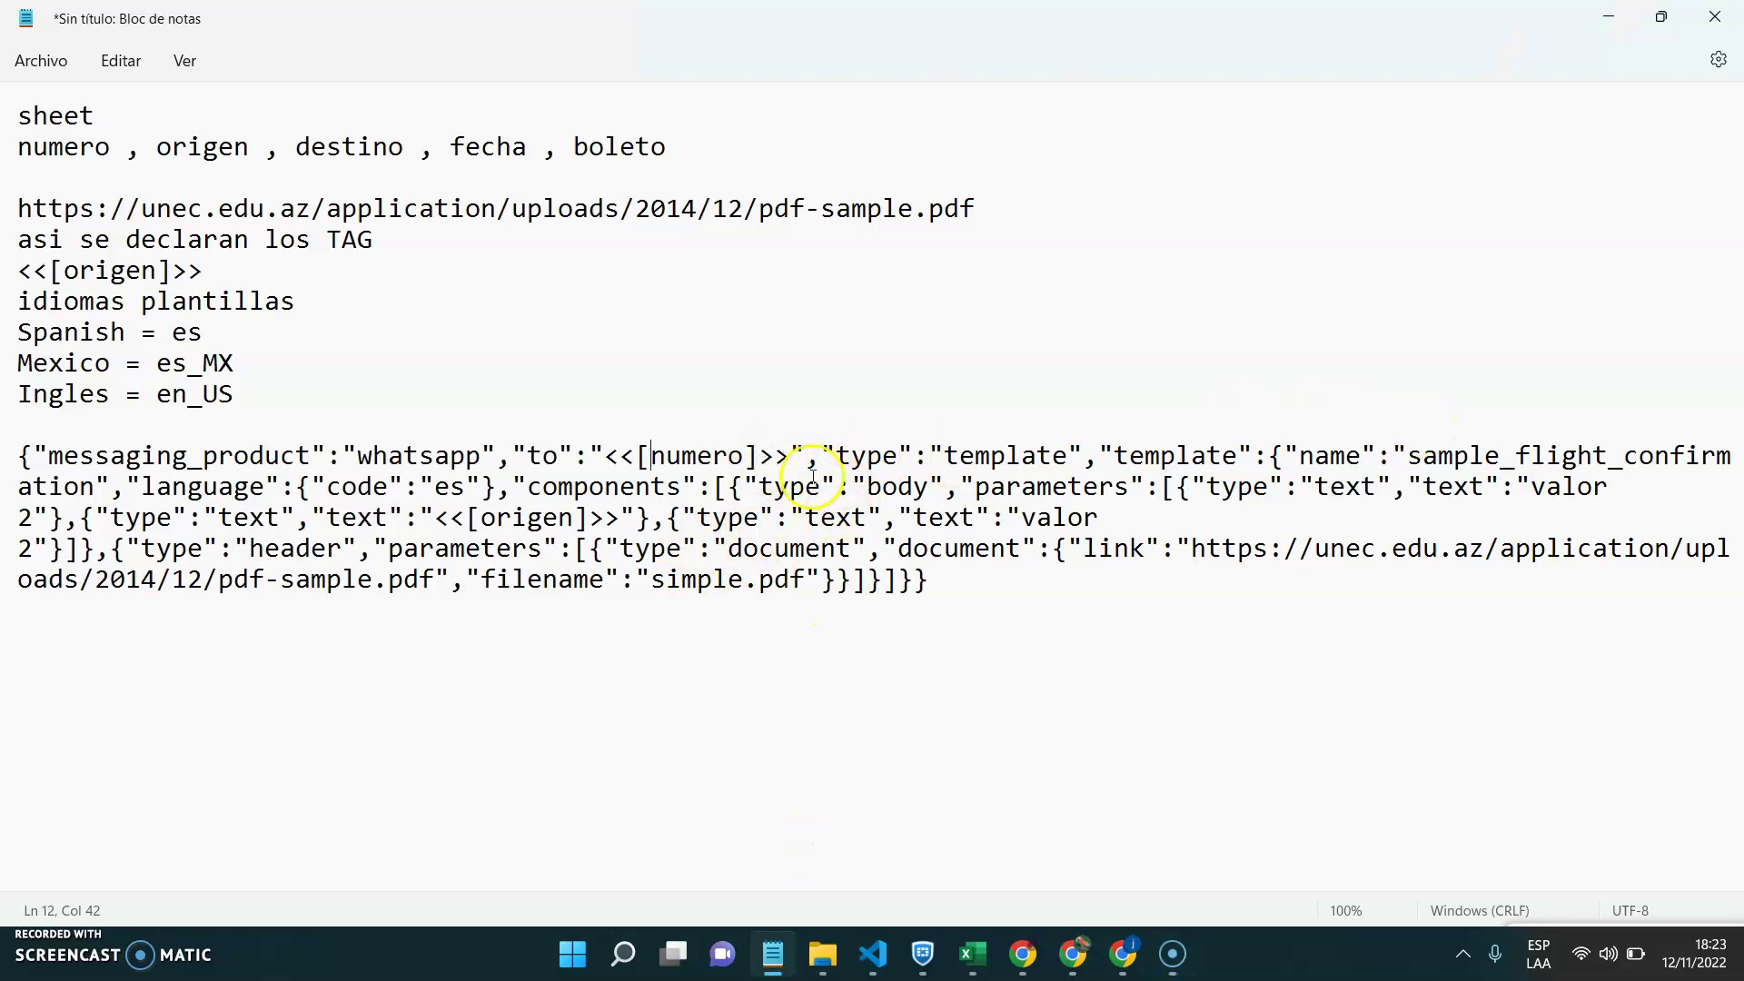
pyautogui.moveTo(867, 486); pyautogui.dragTo(897, 486)
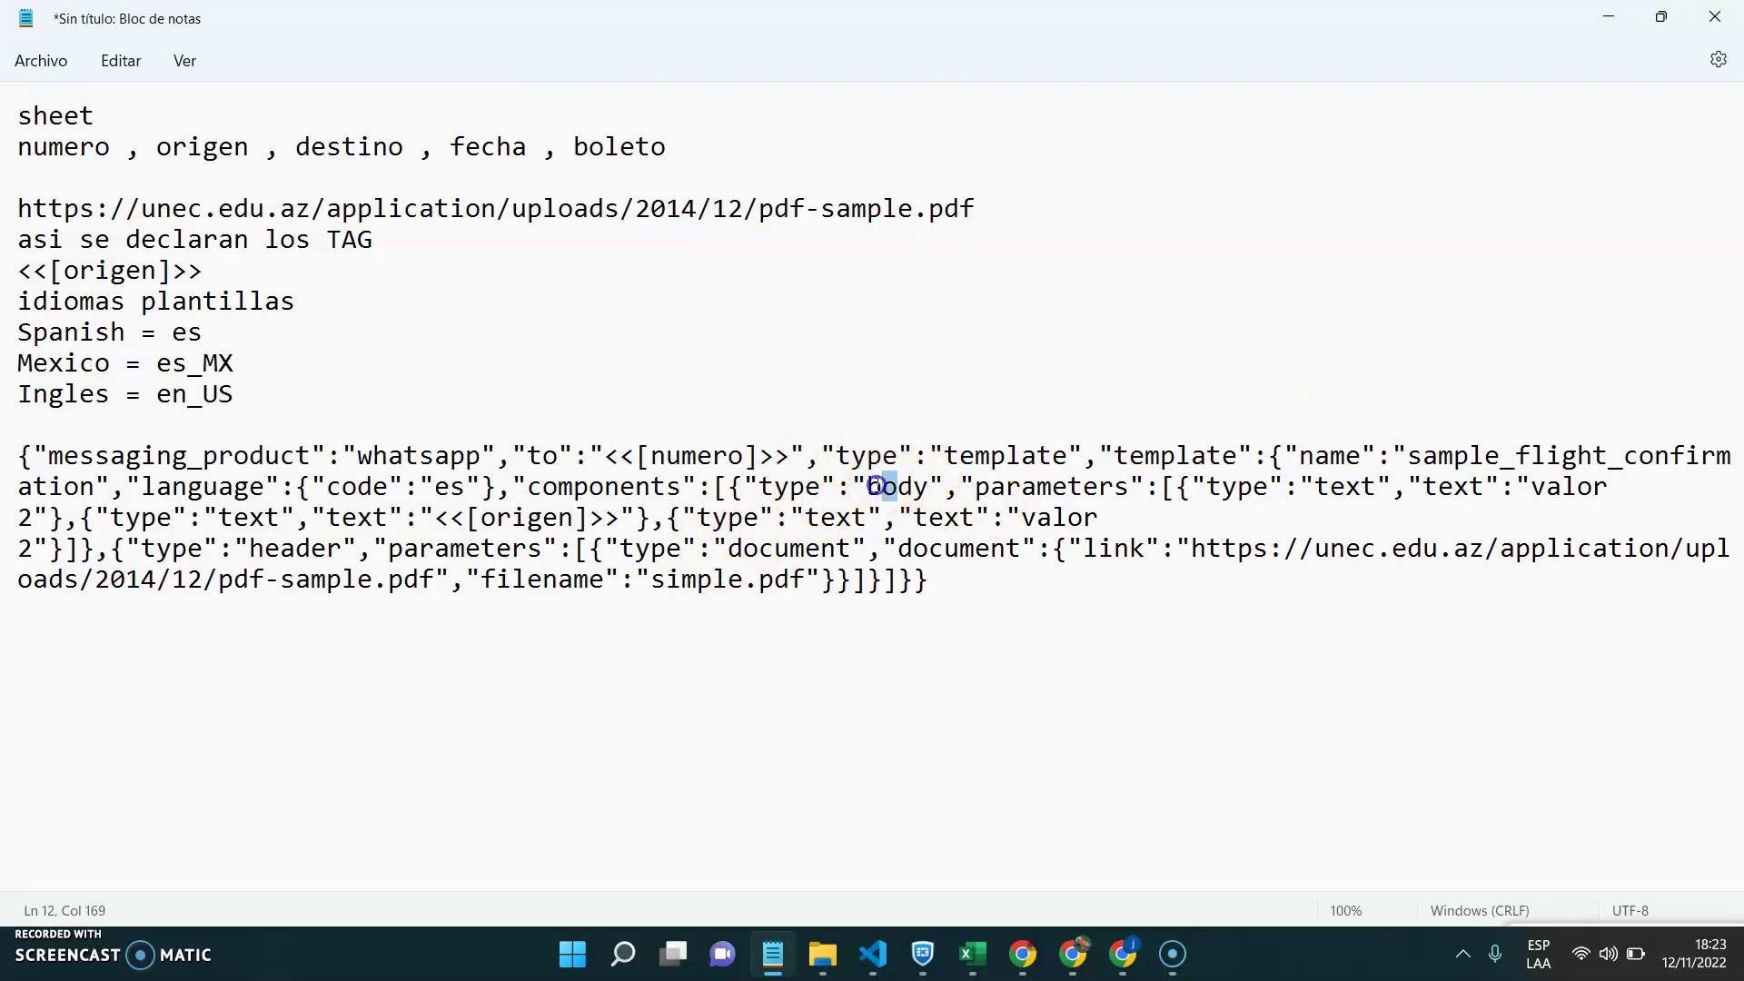
pyautogui.moveTo(760, 486); pyautogui.dragTo(833, 487)
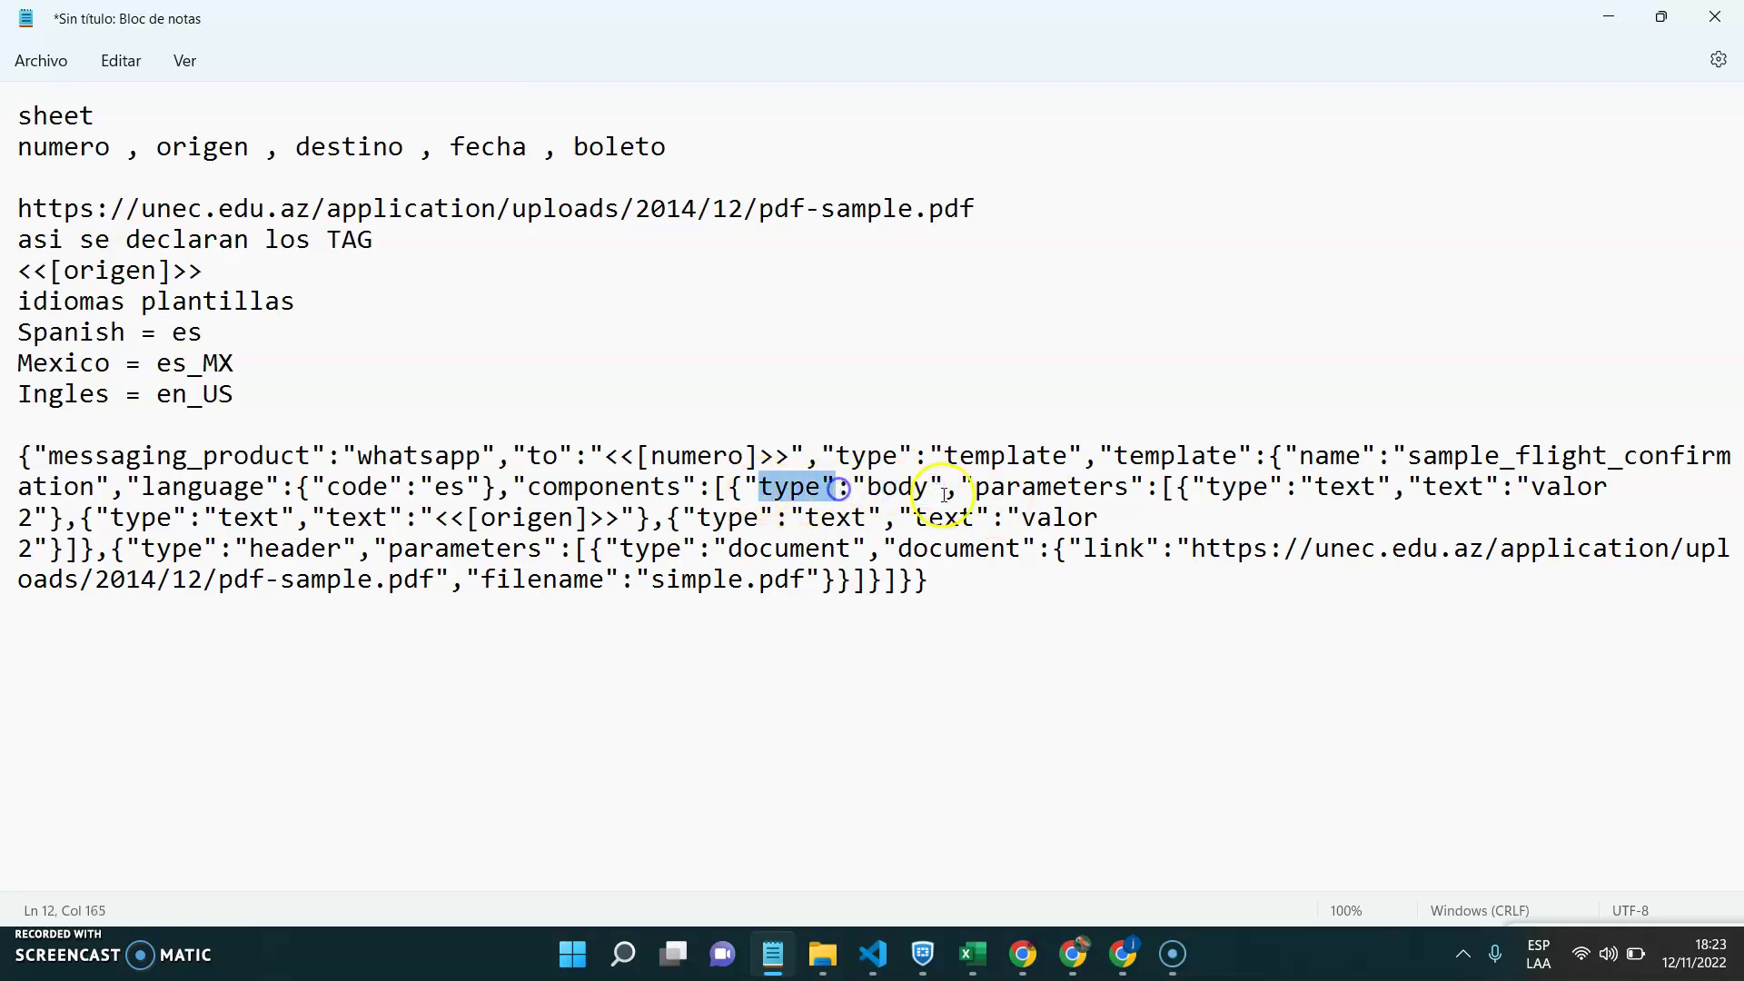
pyautogui.click(1179, 492)
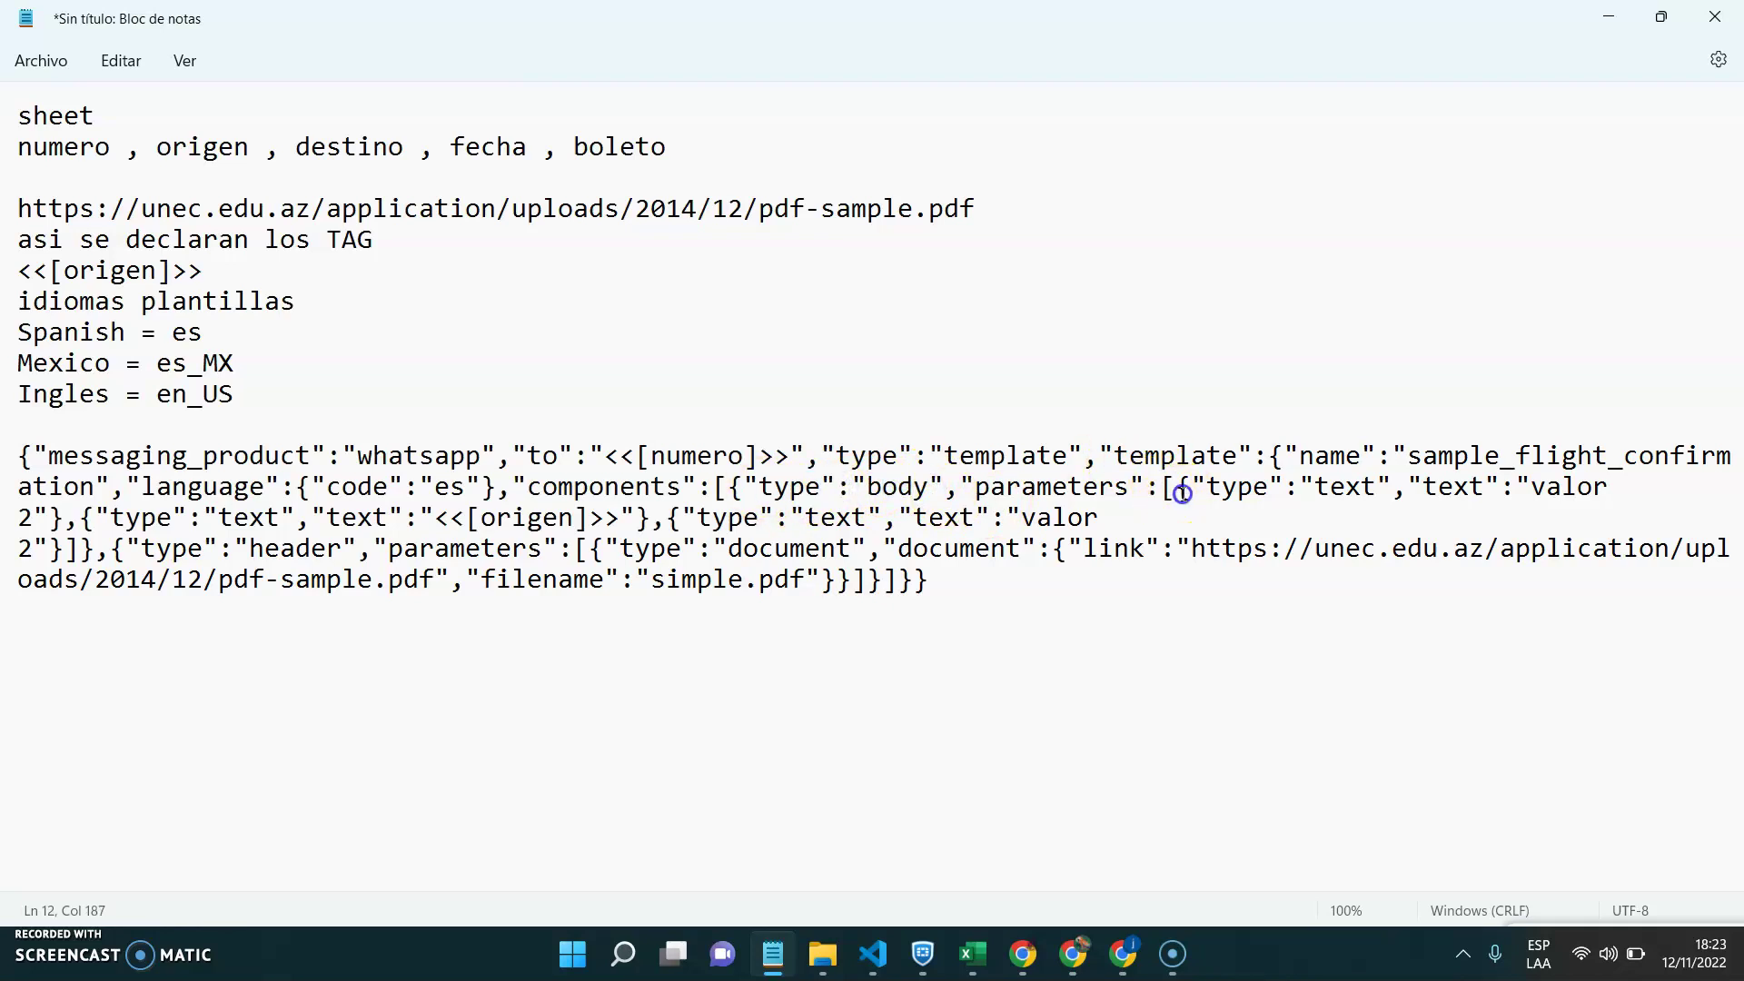
pyautogui.moveTo(1183, 493); pyautogui.dragTo(1396, 488)
pyautogui.click(1396, 487)
pyautogui.moveTo(452, 517)
pyautogui.mouseDown()
pyautogui.moveTo(555, 538)
pyautogui.moveTo(447, 506)
pyautogui.mouseUp()
pyautogui.click(630, 519)
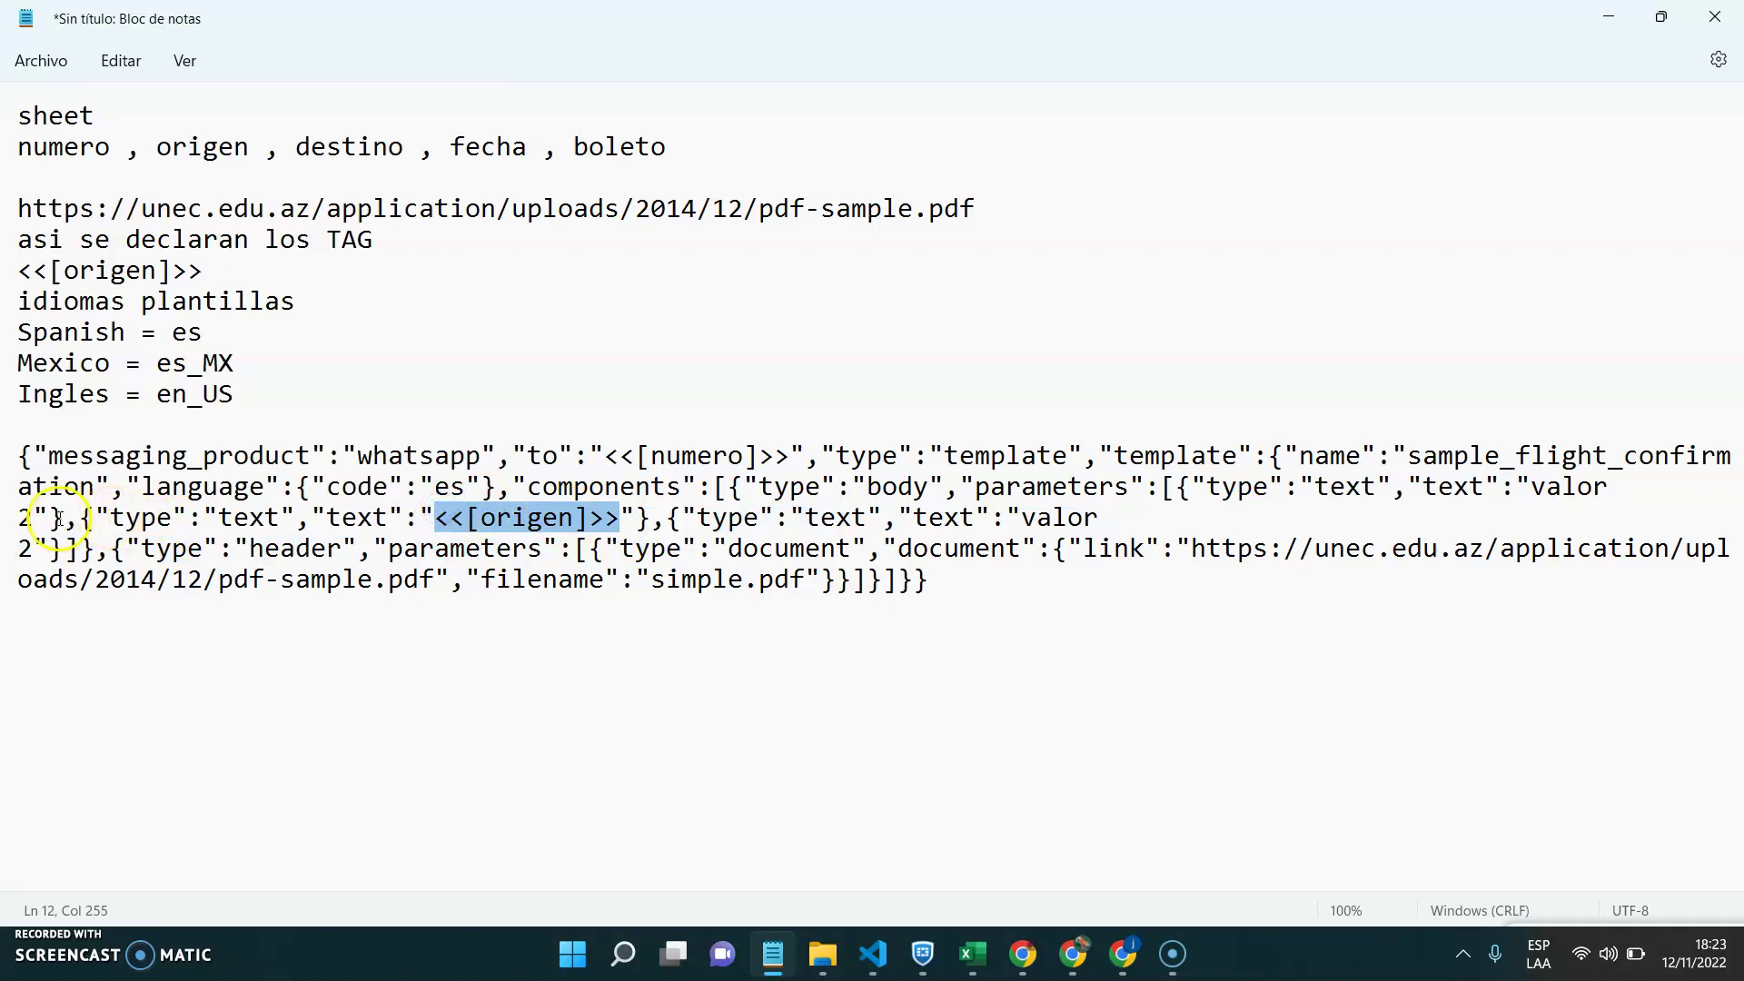
pyautogui.click(31, 517)
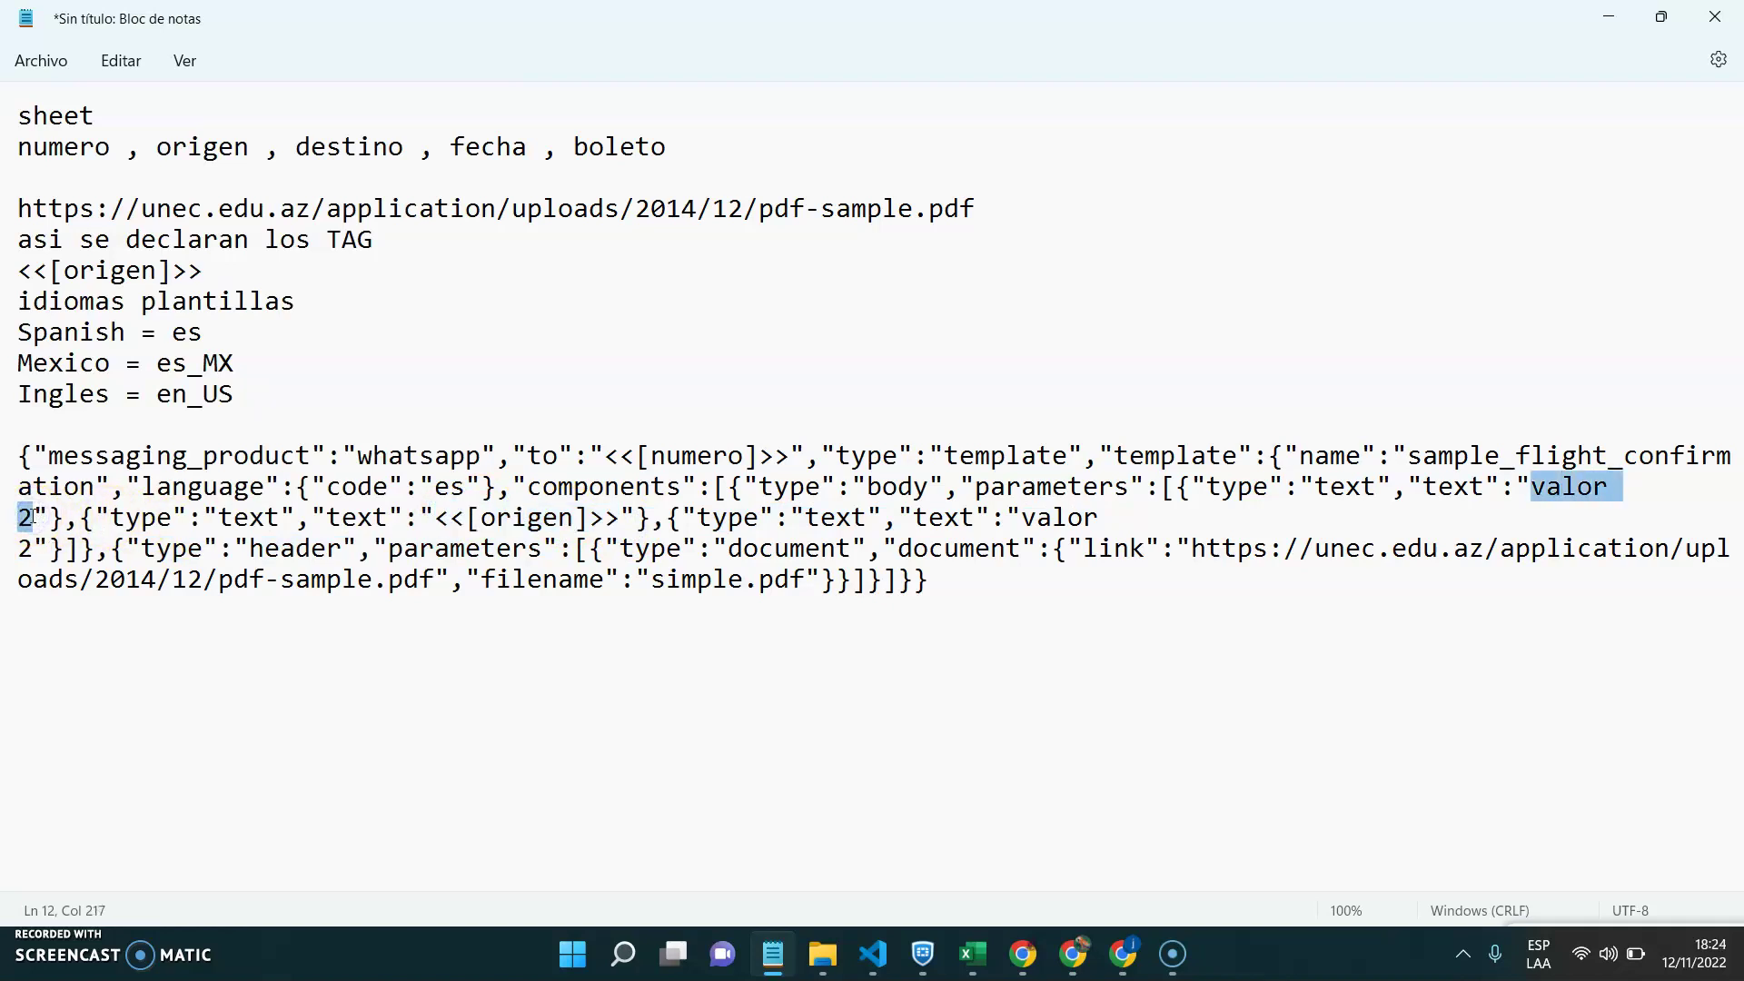
pyautogui.write('<<[origen]>>')
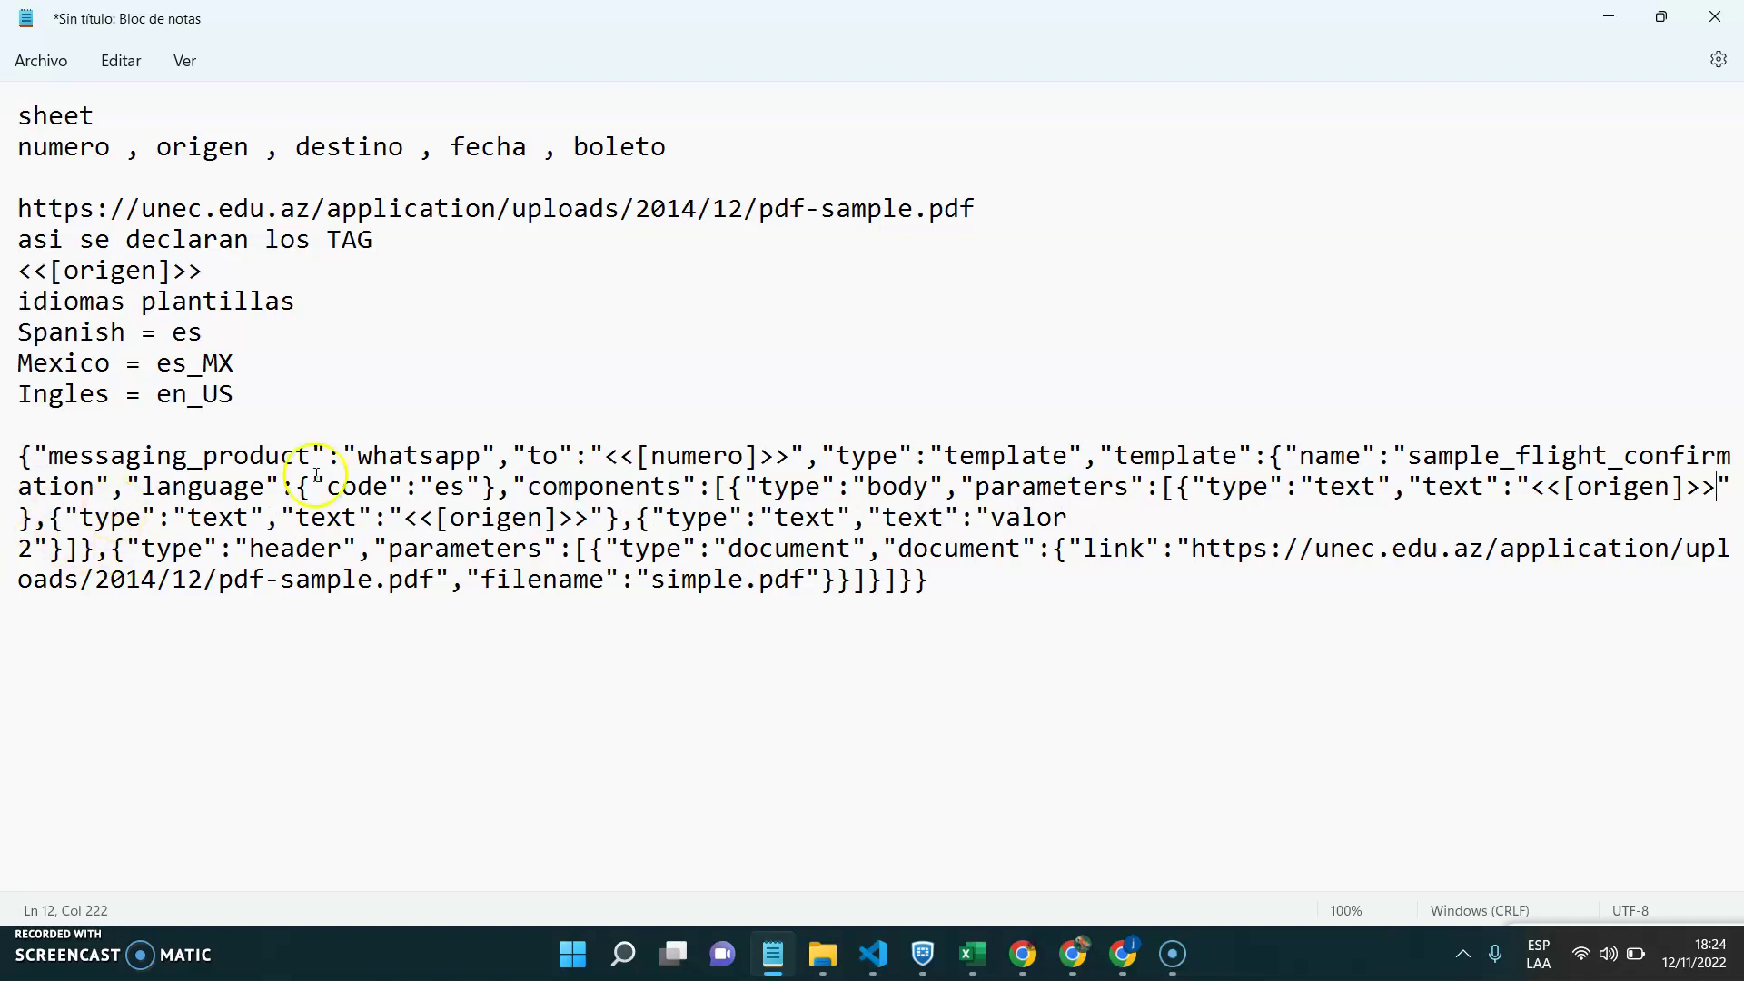
# - Change the second body text parameter in the JSON to the tag <<[destino]>>
pyautogui.press('BackSpace')
pyautogui.press('BackSpace')
pyautogui.press('BackSpace')
pyautogui.press('BackSpace')
pyautogui.press('BackSpace')
pyautogui.press('BackSpace')
pyautogui.write('destino')
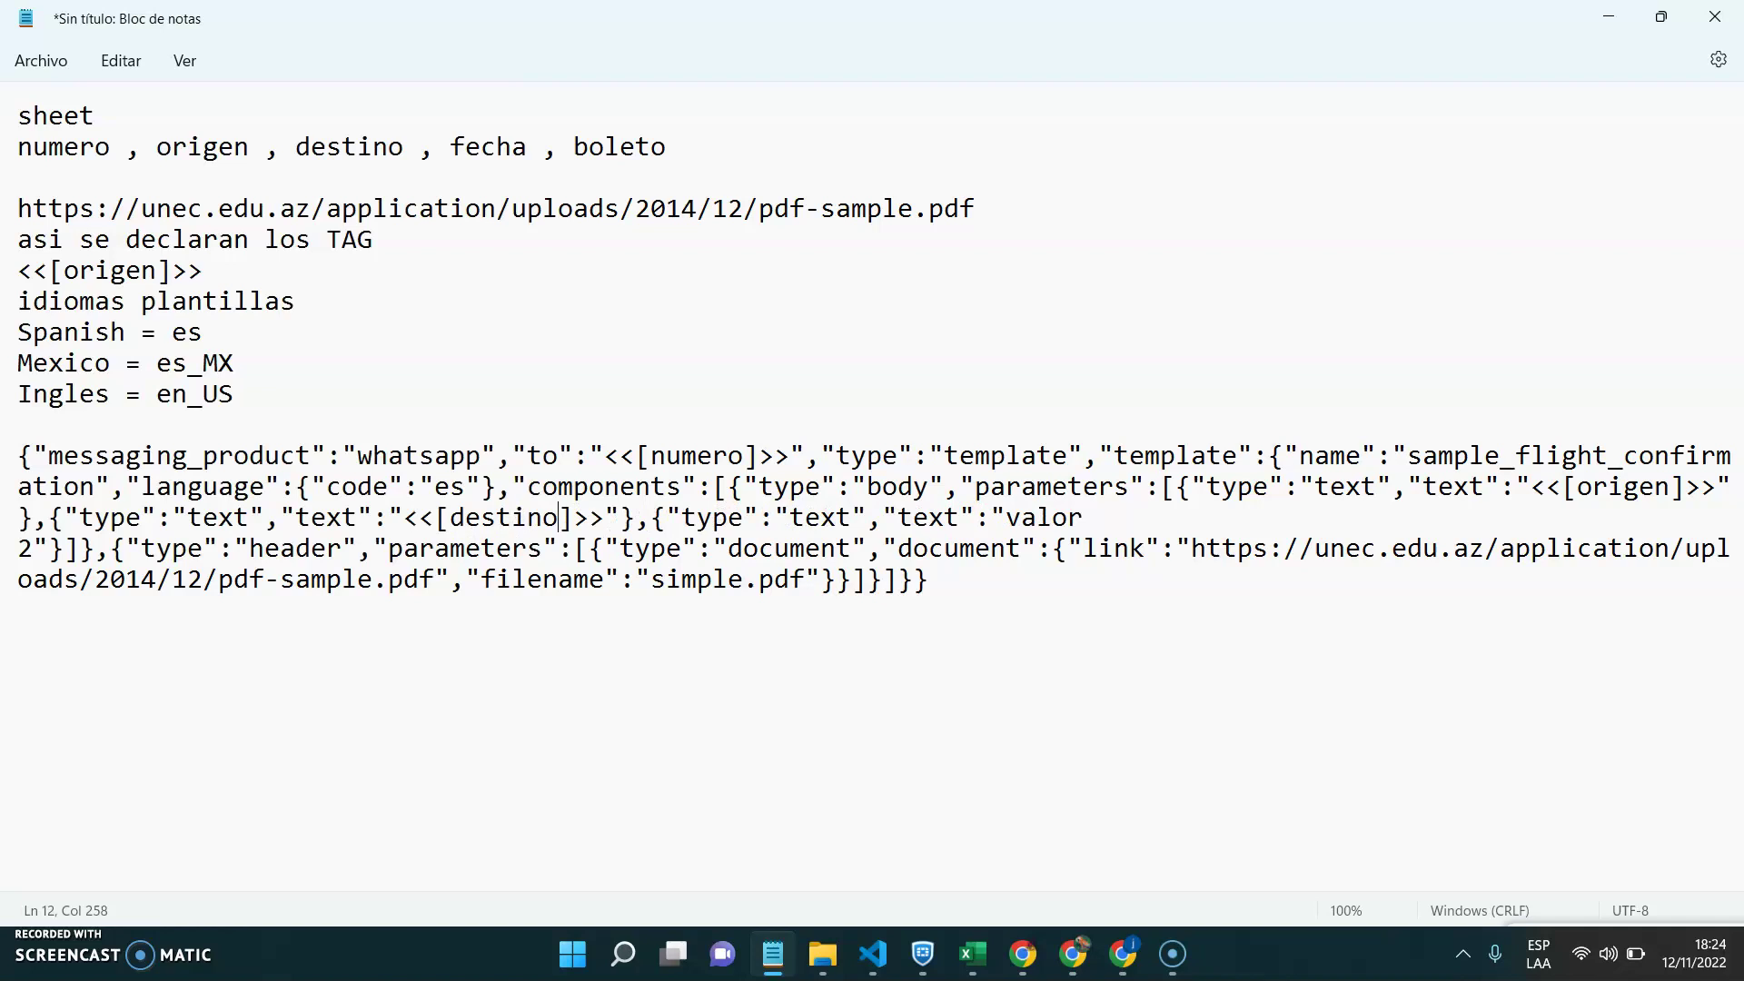
# - Replace the third body text parameter's placeholder value in the JSON with the tag <<[fecha]>>
pyautogui.moveTo(32, 550); pyautogui.dragTo(1012, 525)
pyautogui.write('<<[origen]>>')
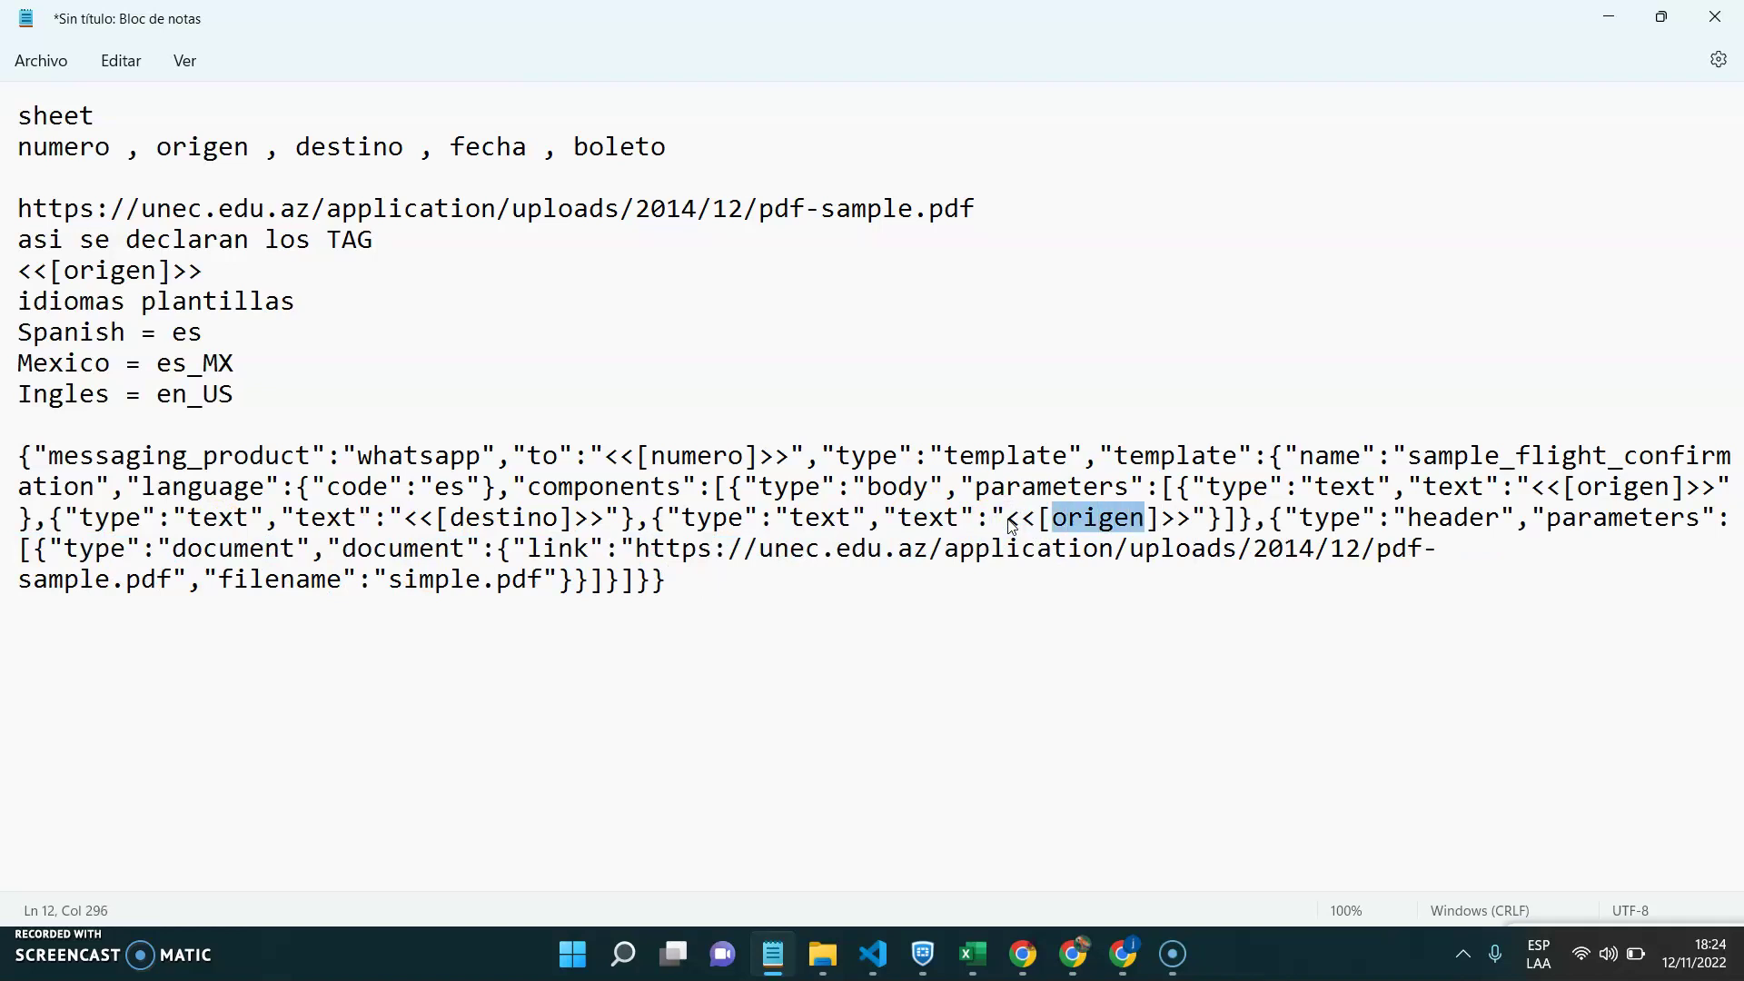
pyautogui.write('fecha')
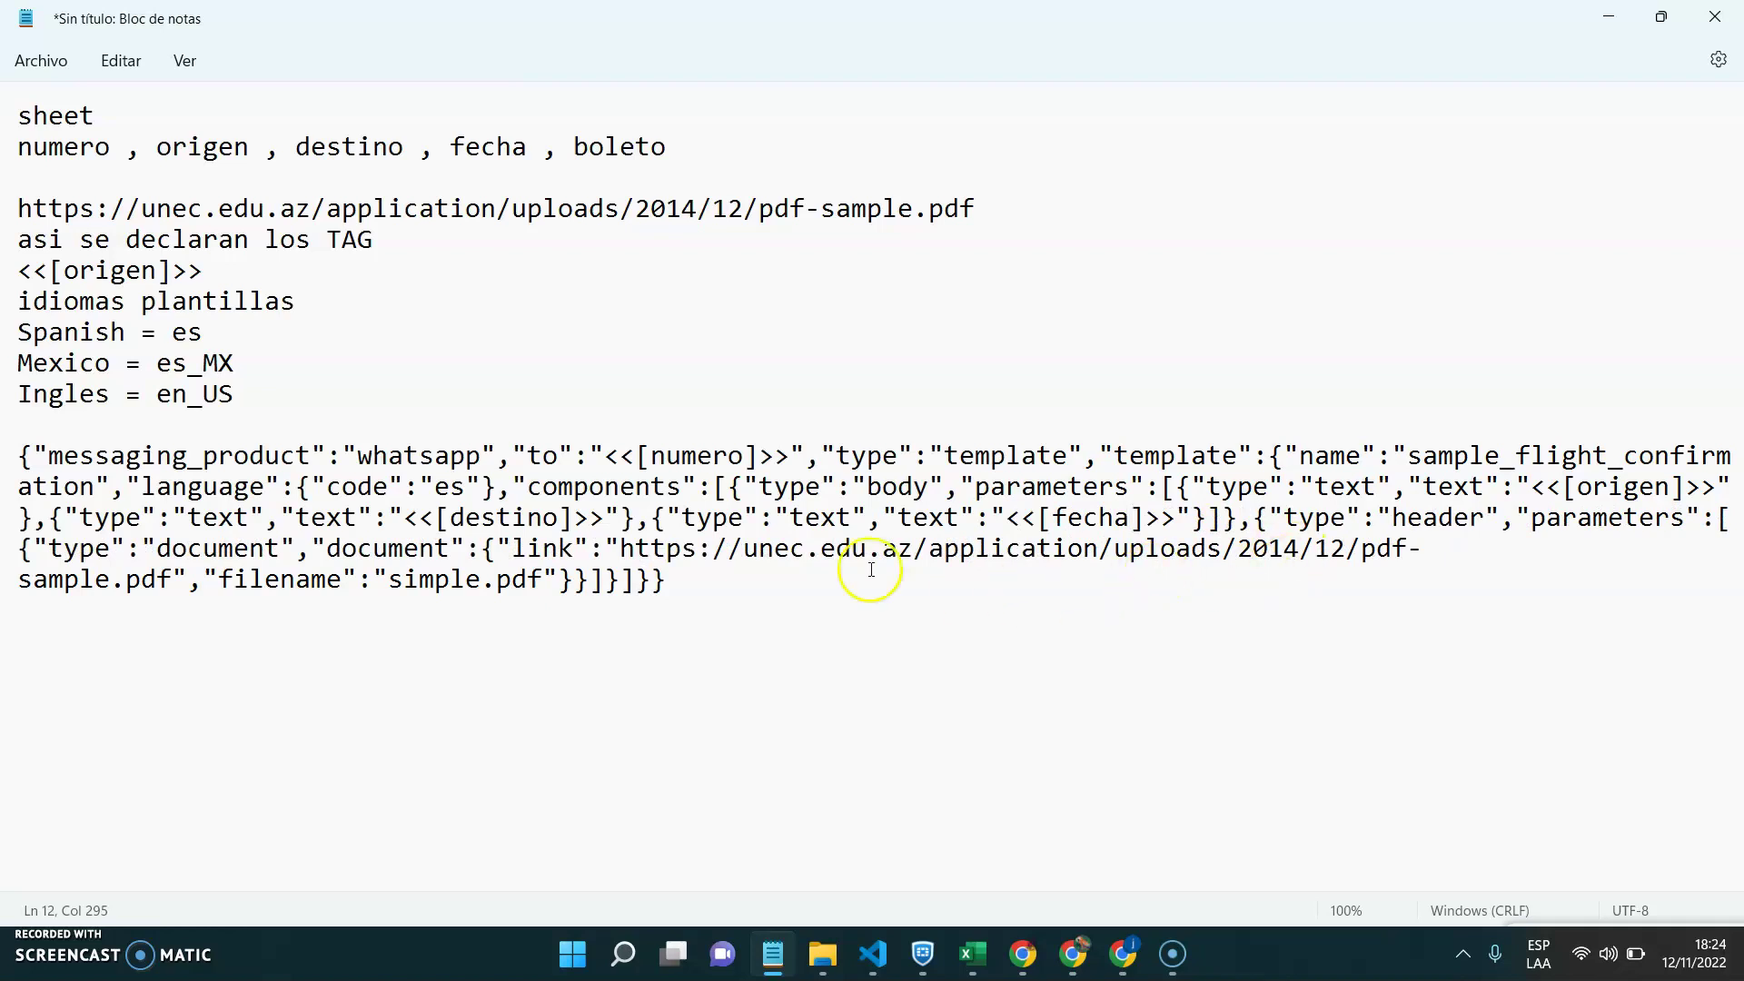
# - Review the flight confirmation template's document header in WhatsApp Manager and the boleto column of the Vuelos table in AppSheet
pyautogui.moveTo(1073, 954)
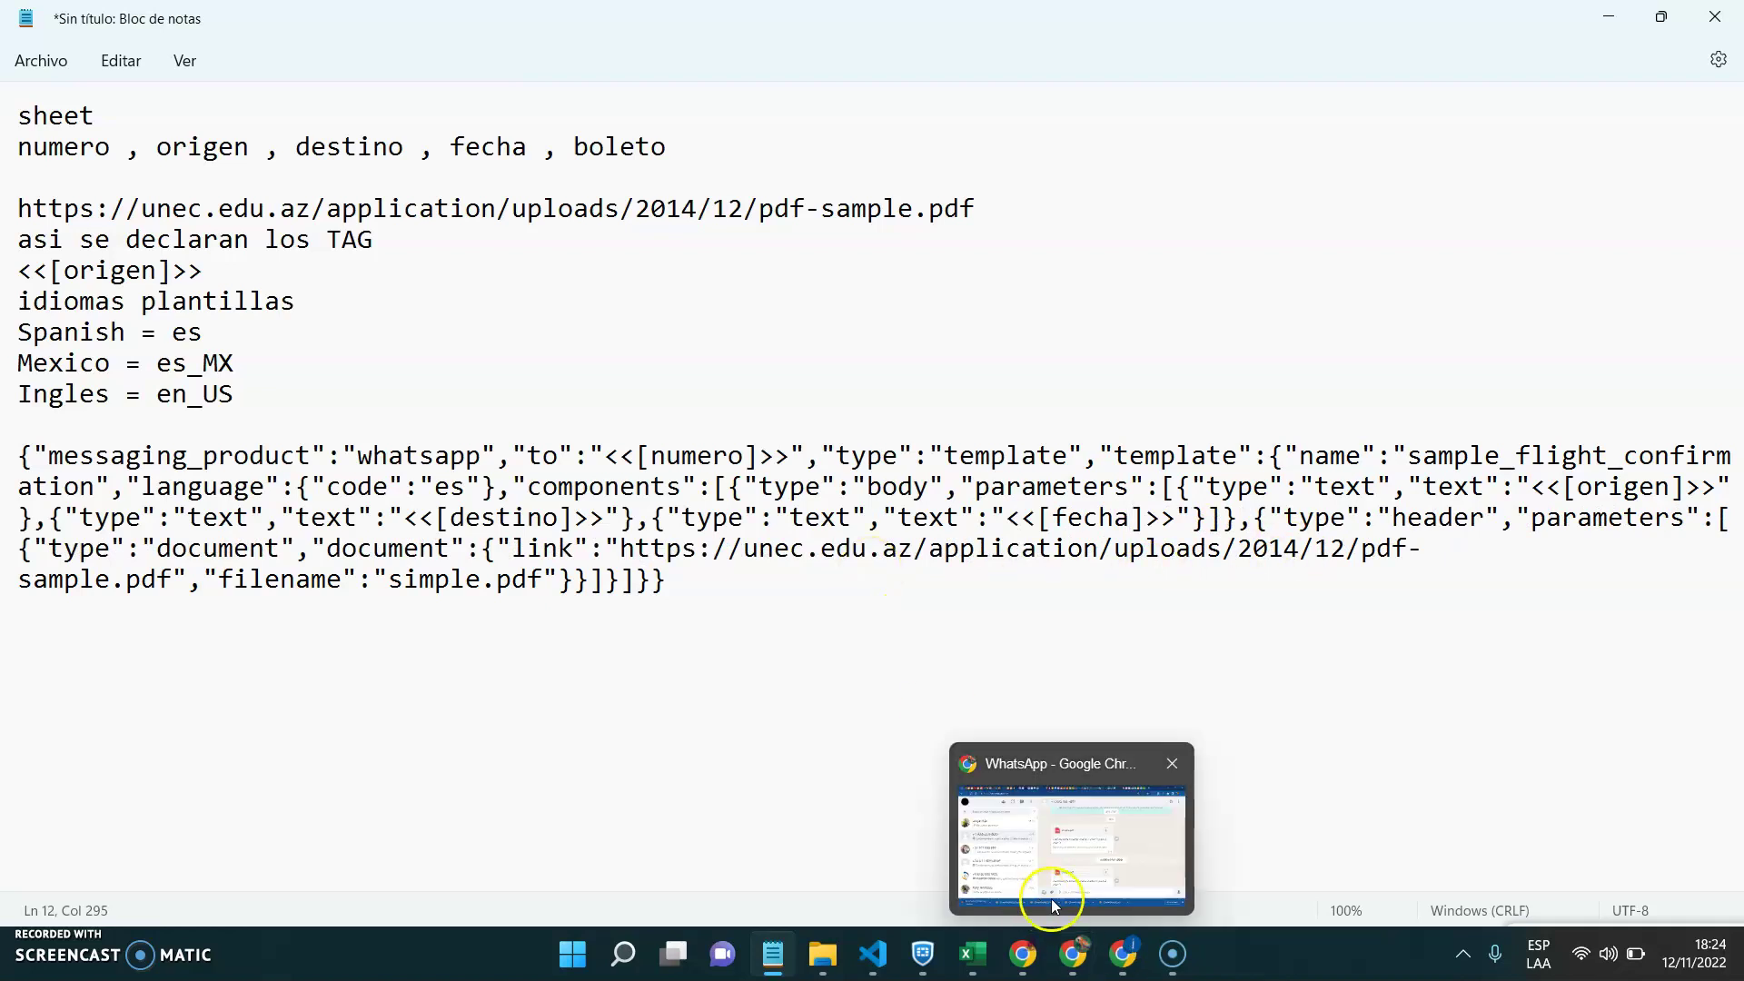
pyautogui.click(1071, 954)
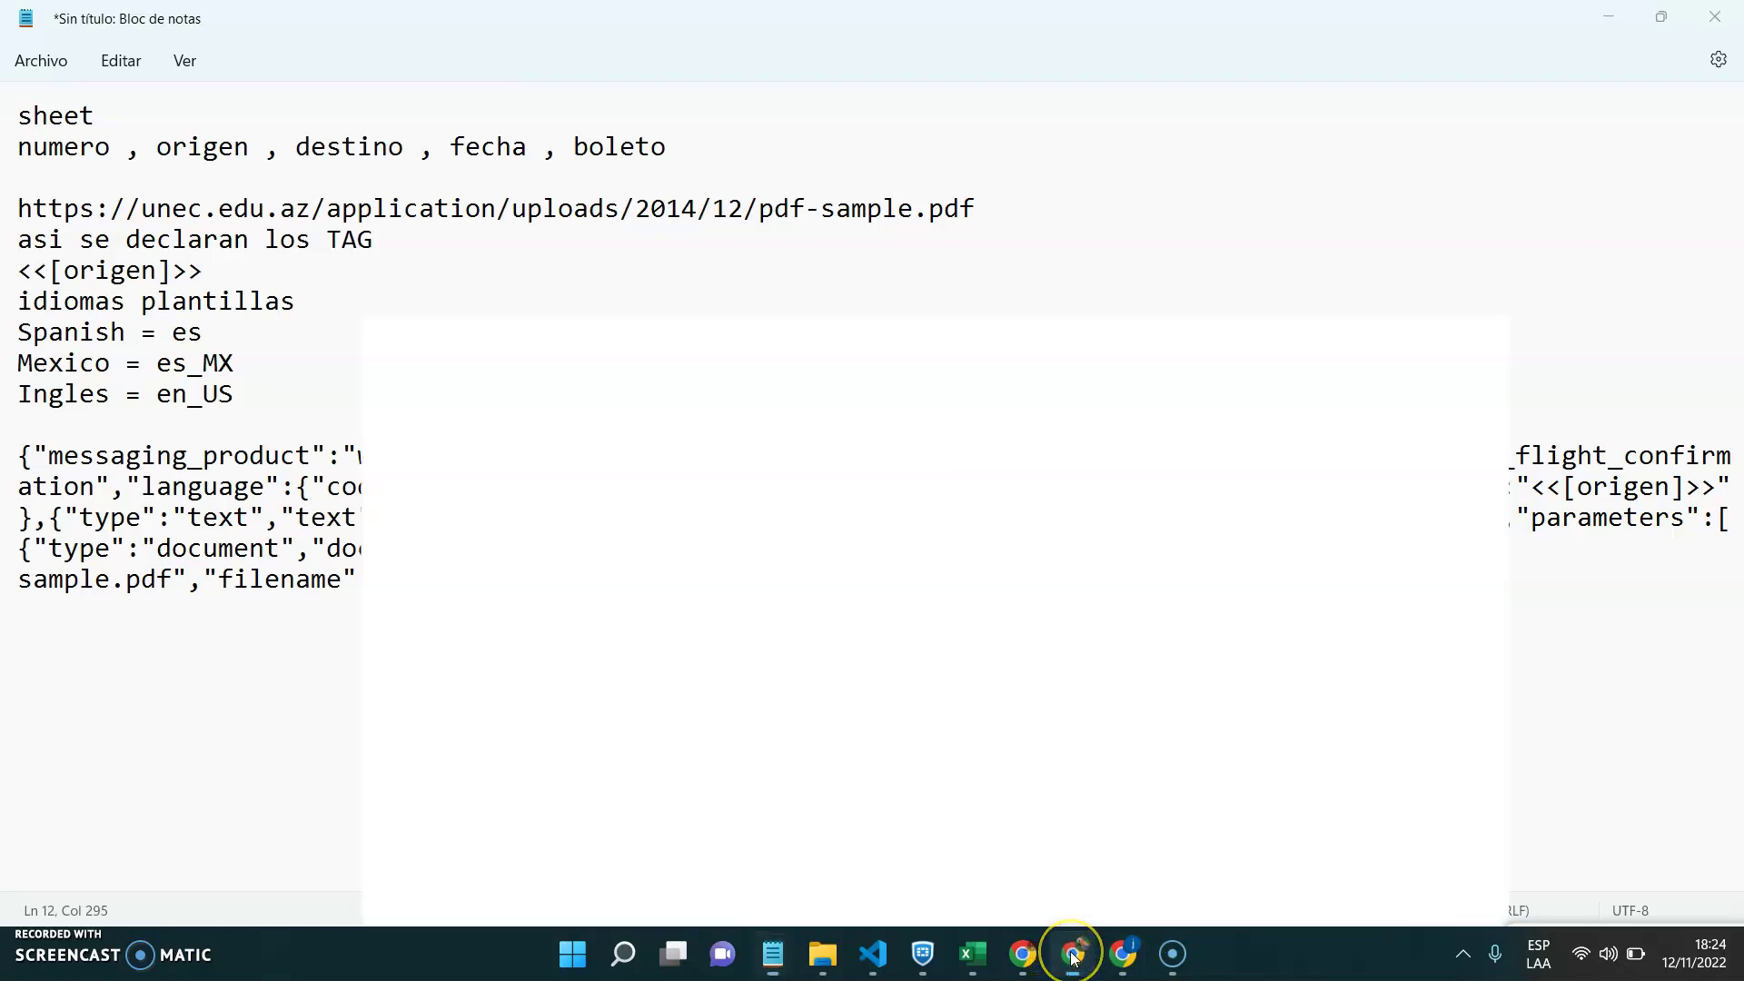
pyautogui.click(1073, 953)
pyautogui.click(1023, 954)
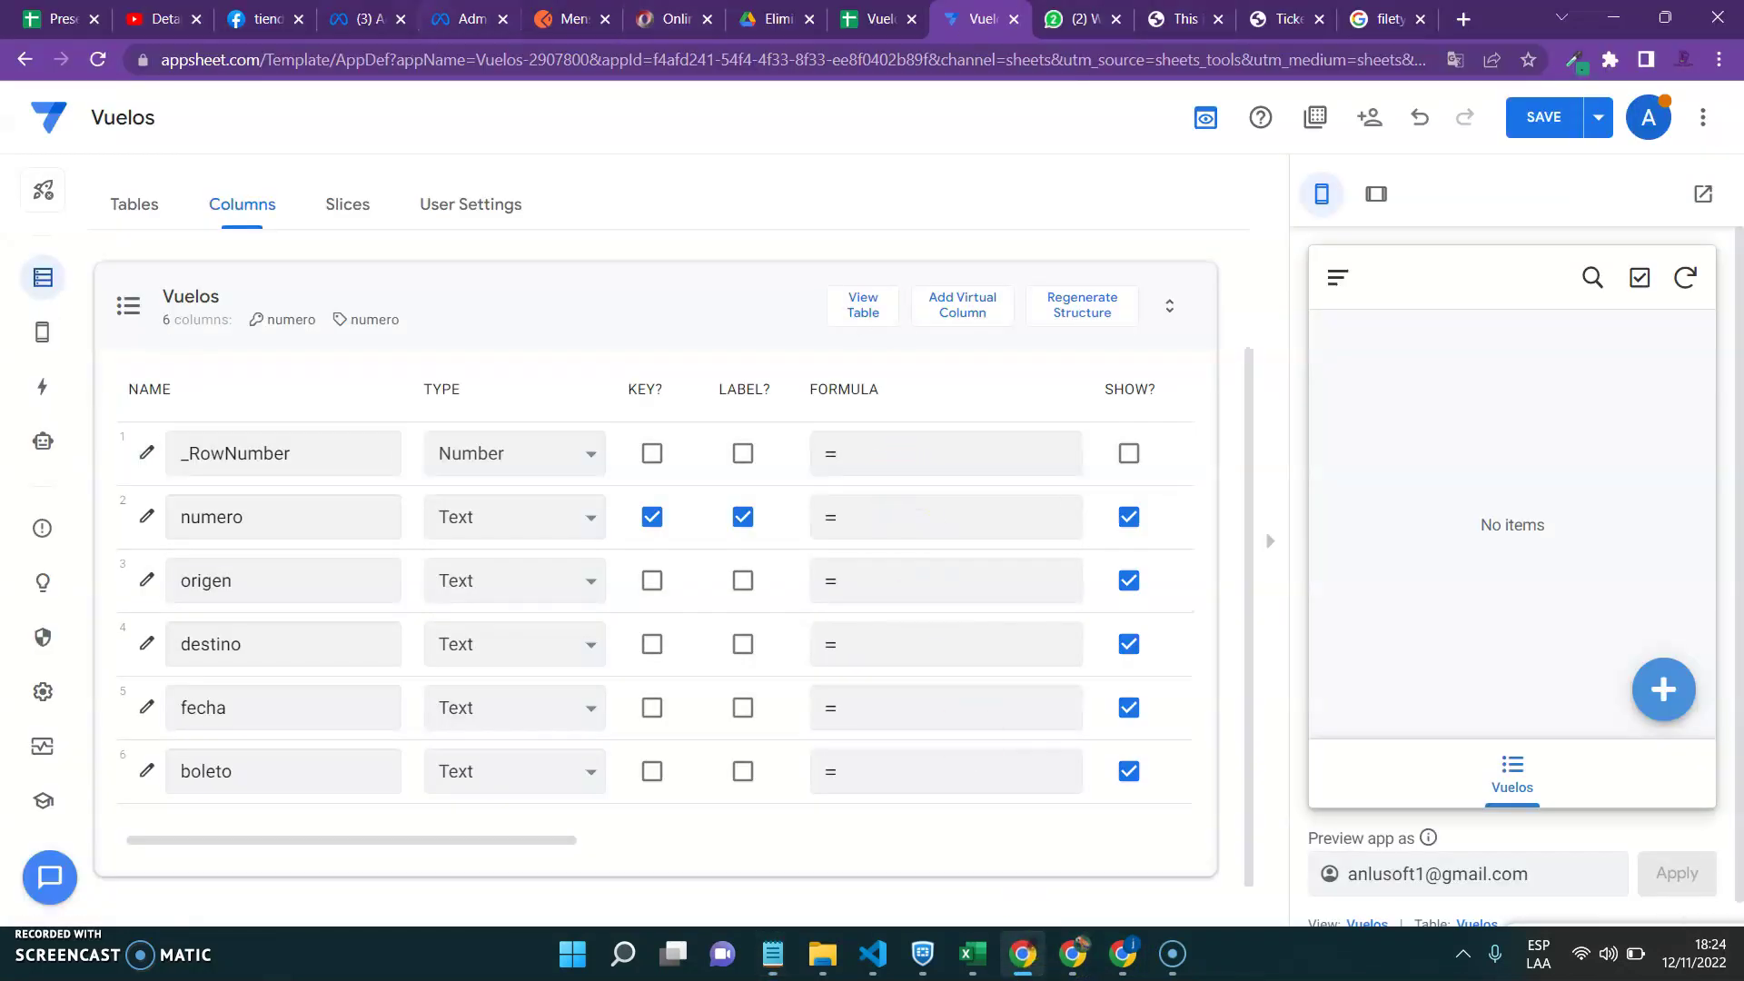
pyautogui.click(363, 19)
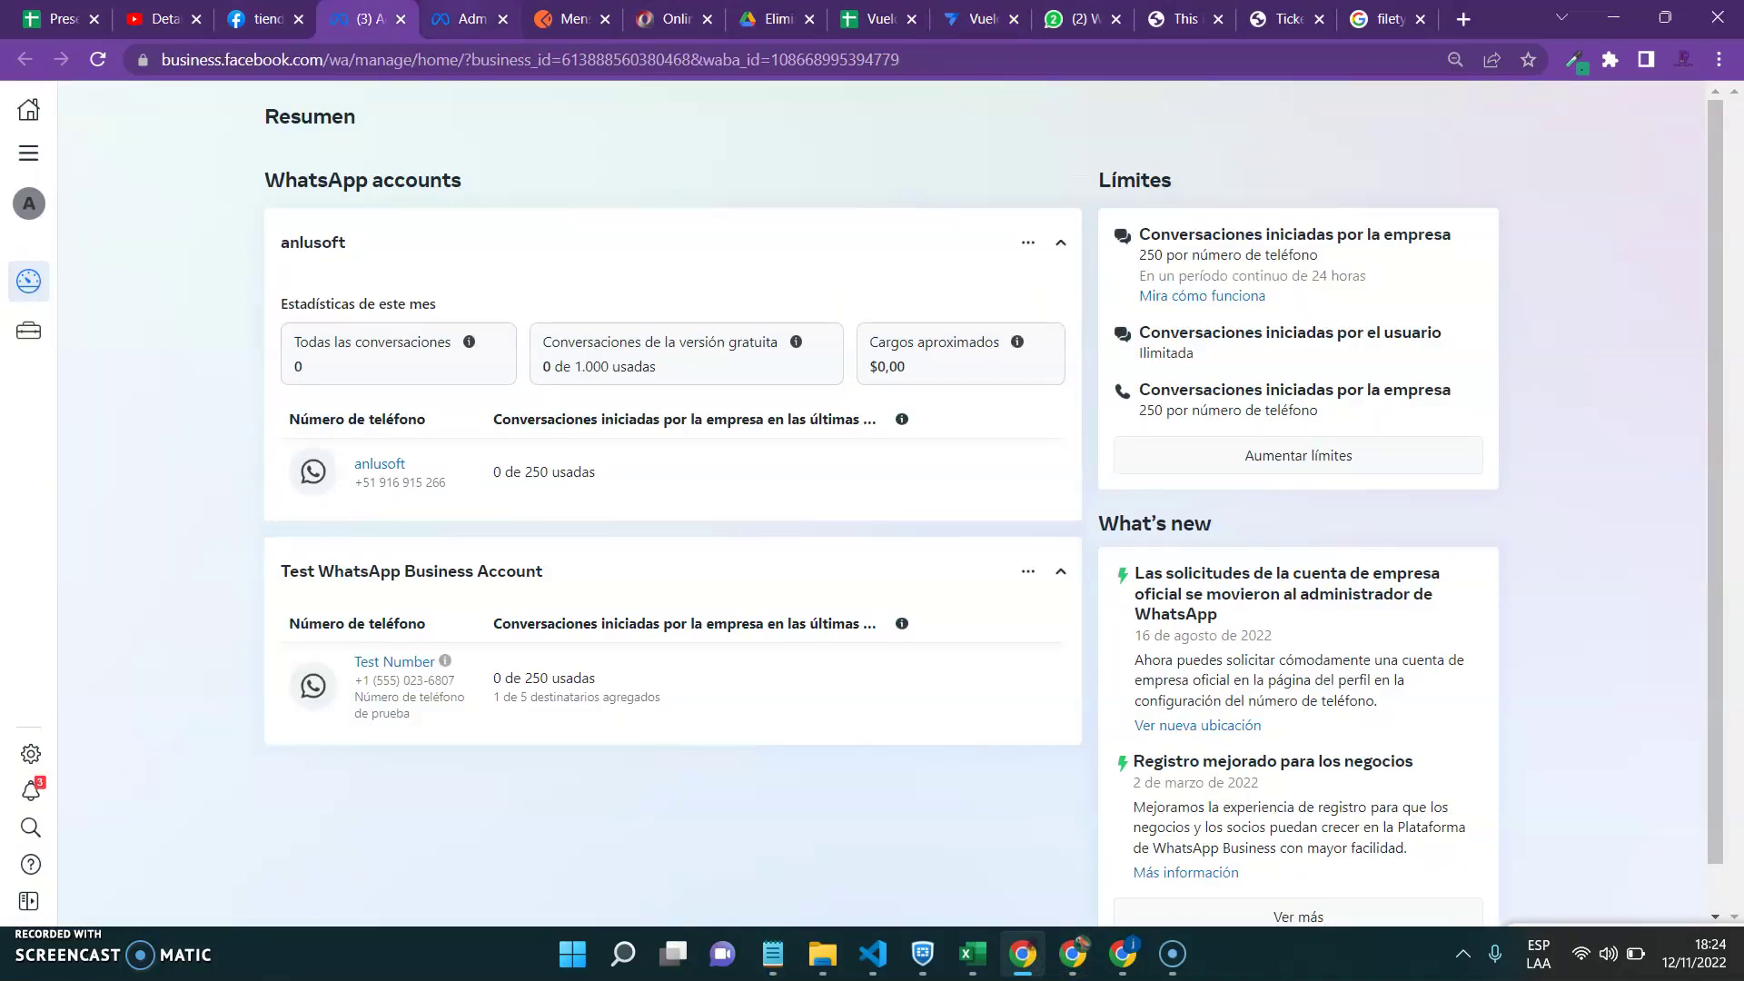
pyautogui.click(481, 18)
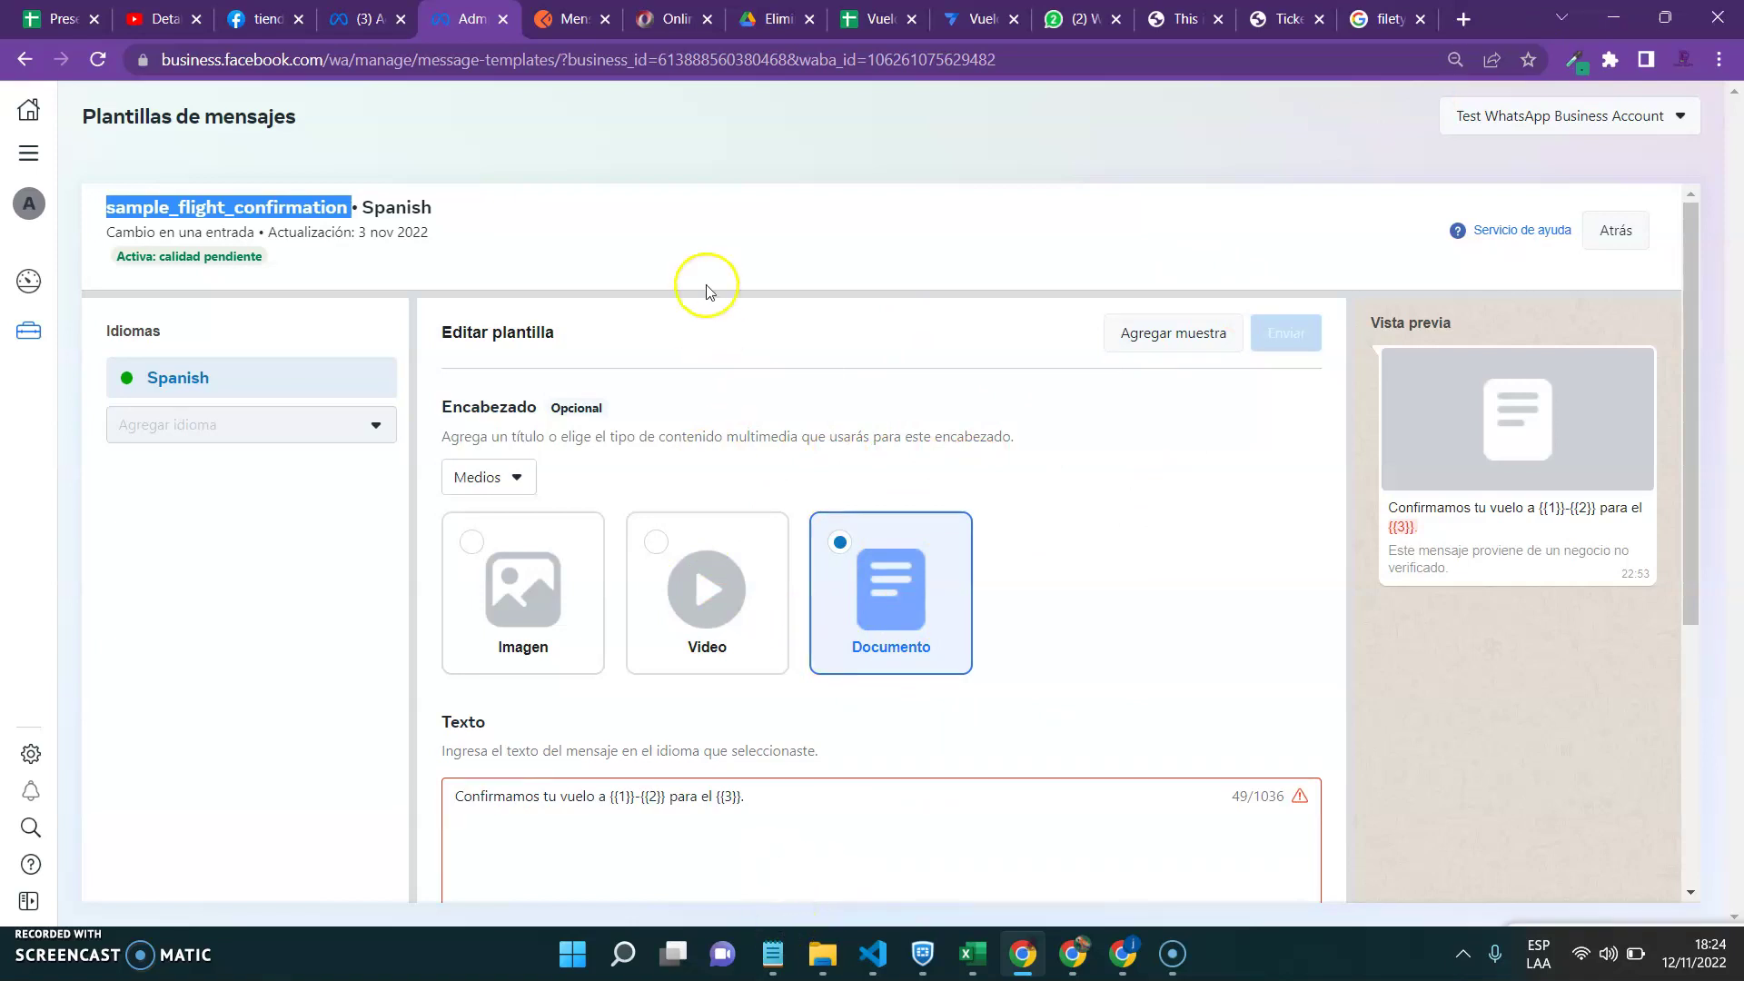
pyautogui.click(981, 18)
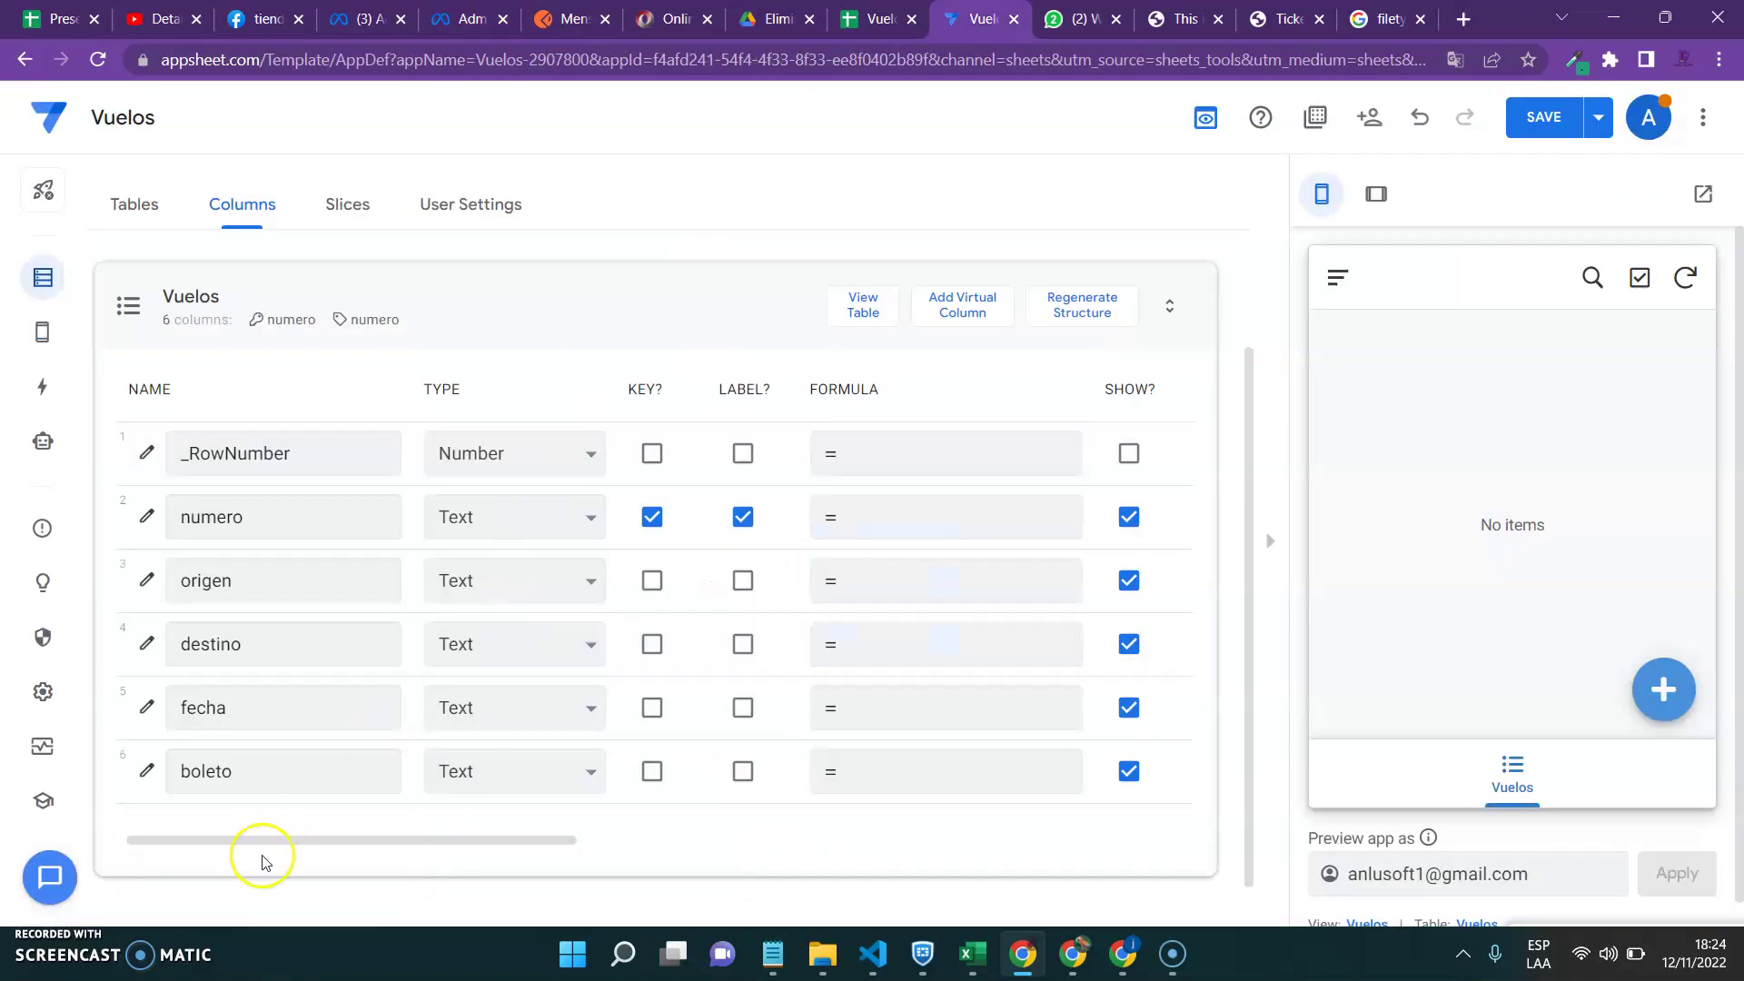
pyautogui.doubleClick(214, 779)
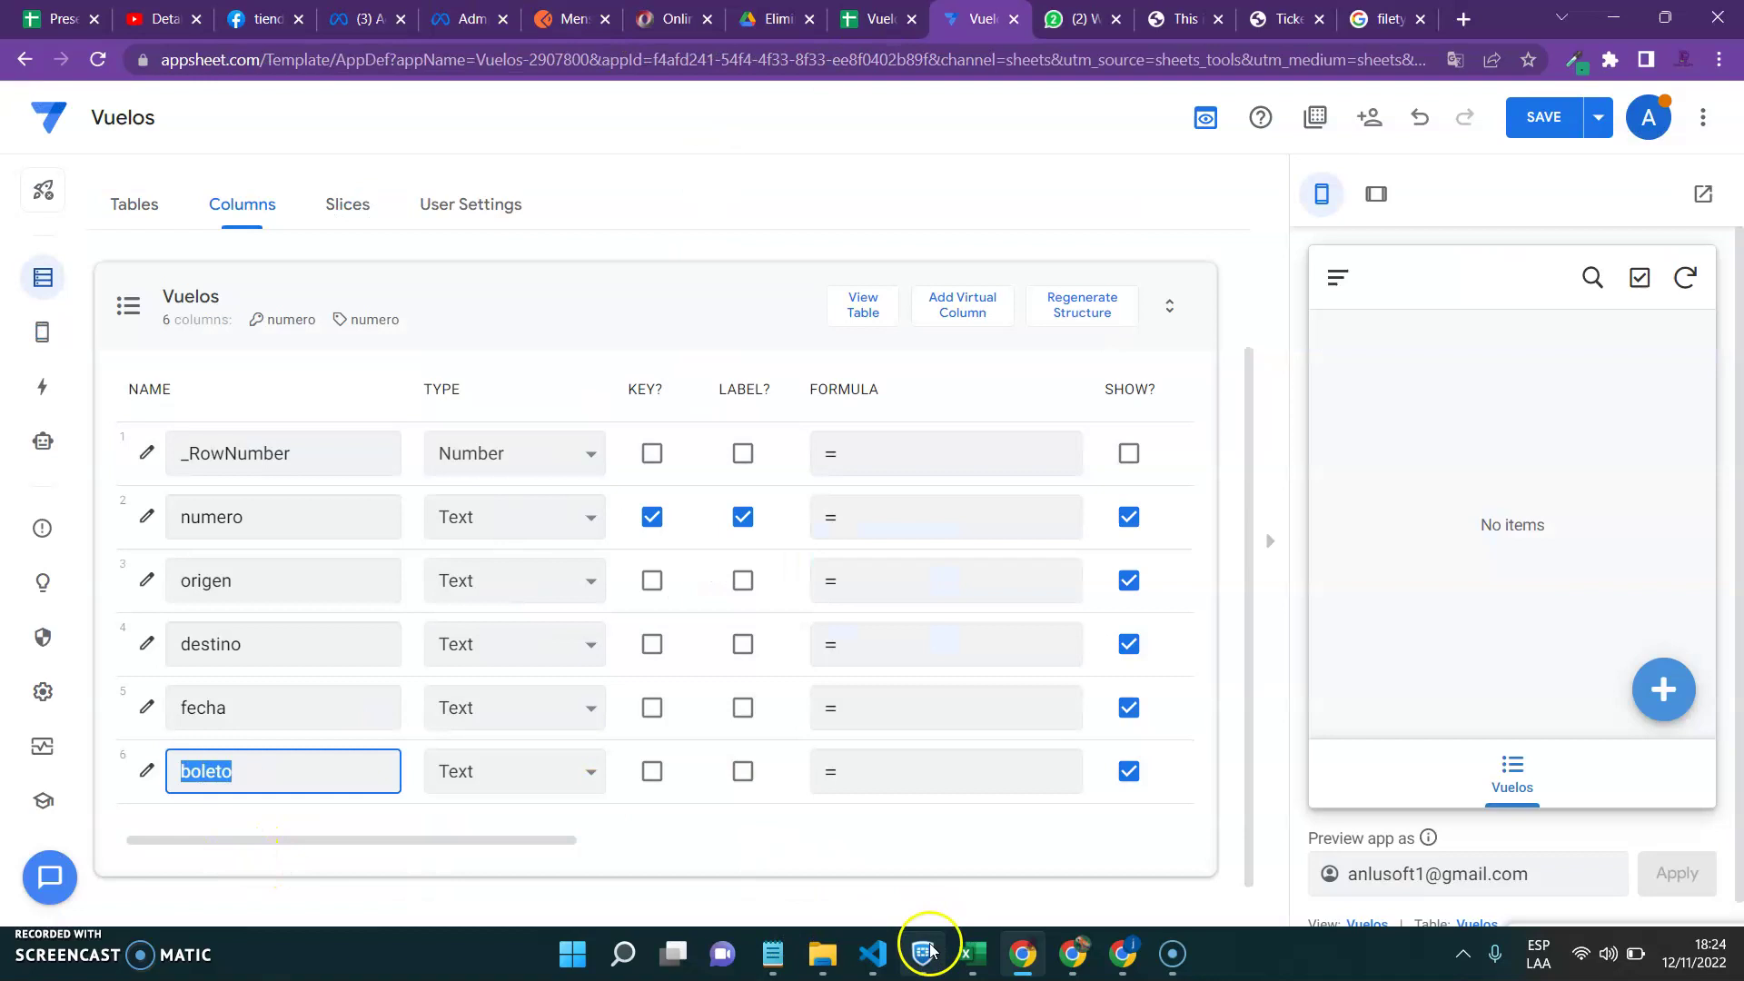
# - Replace the header document's link URL in the Notepad JSON body with the tag <<[boleto]>>, keeping the JSON punctuation intact
pyautogui.click(772, 952)
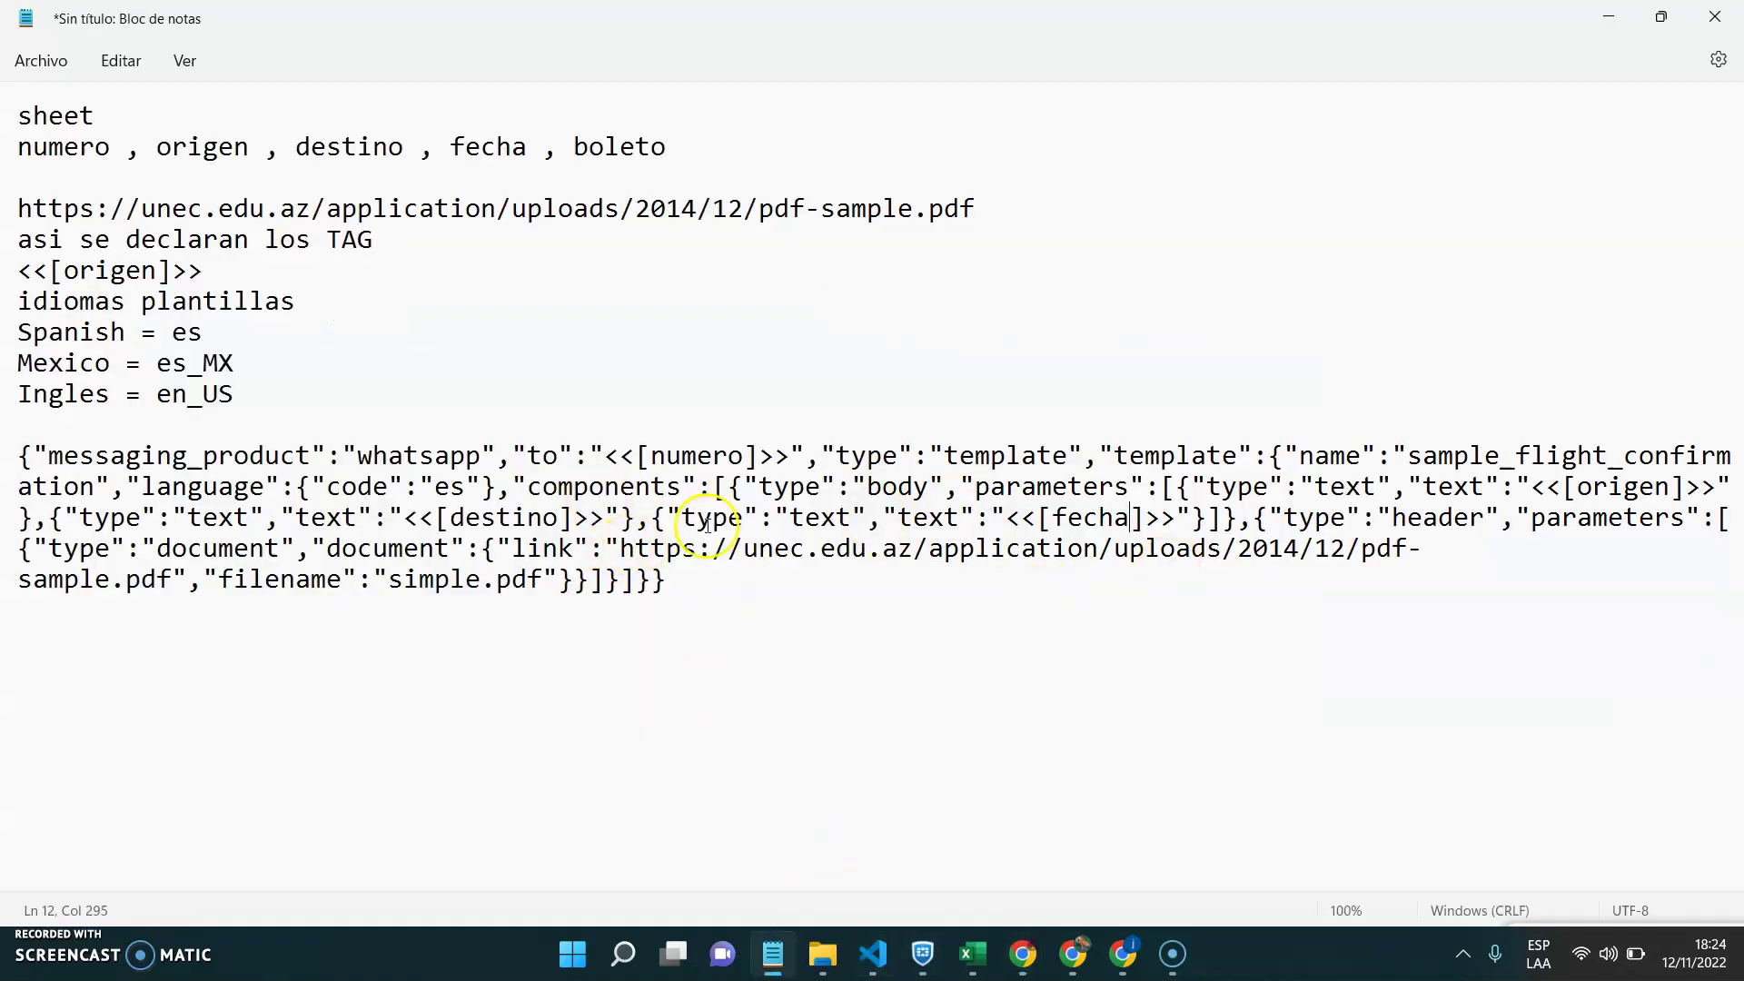
pyautogui.moveTo(1008, 519); pyautogui.dragTo(1147, 520)
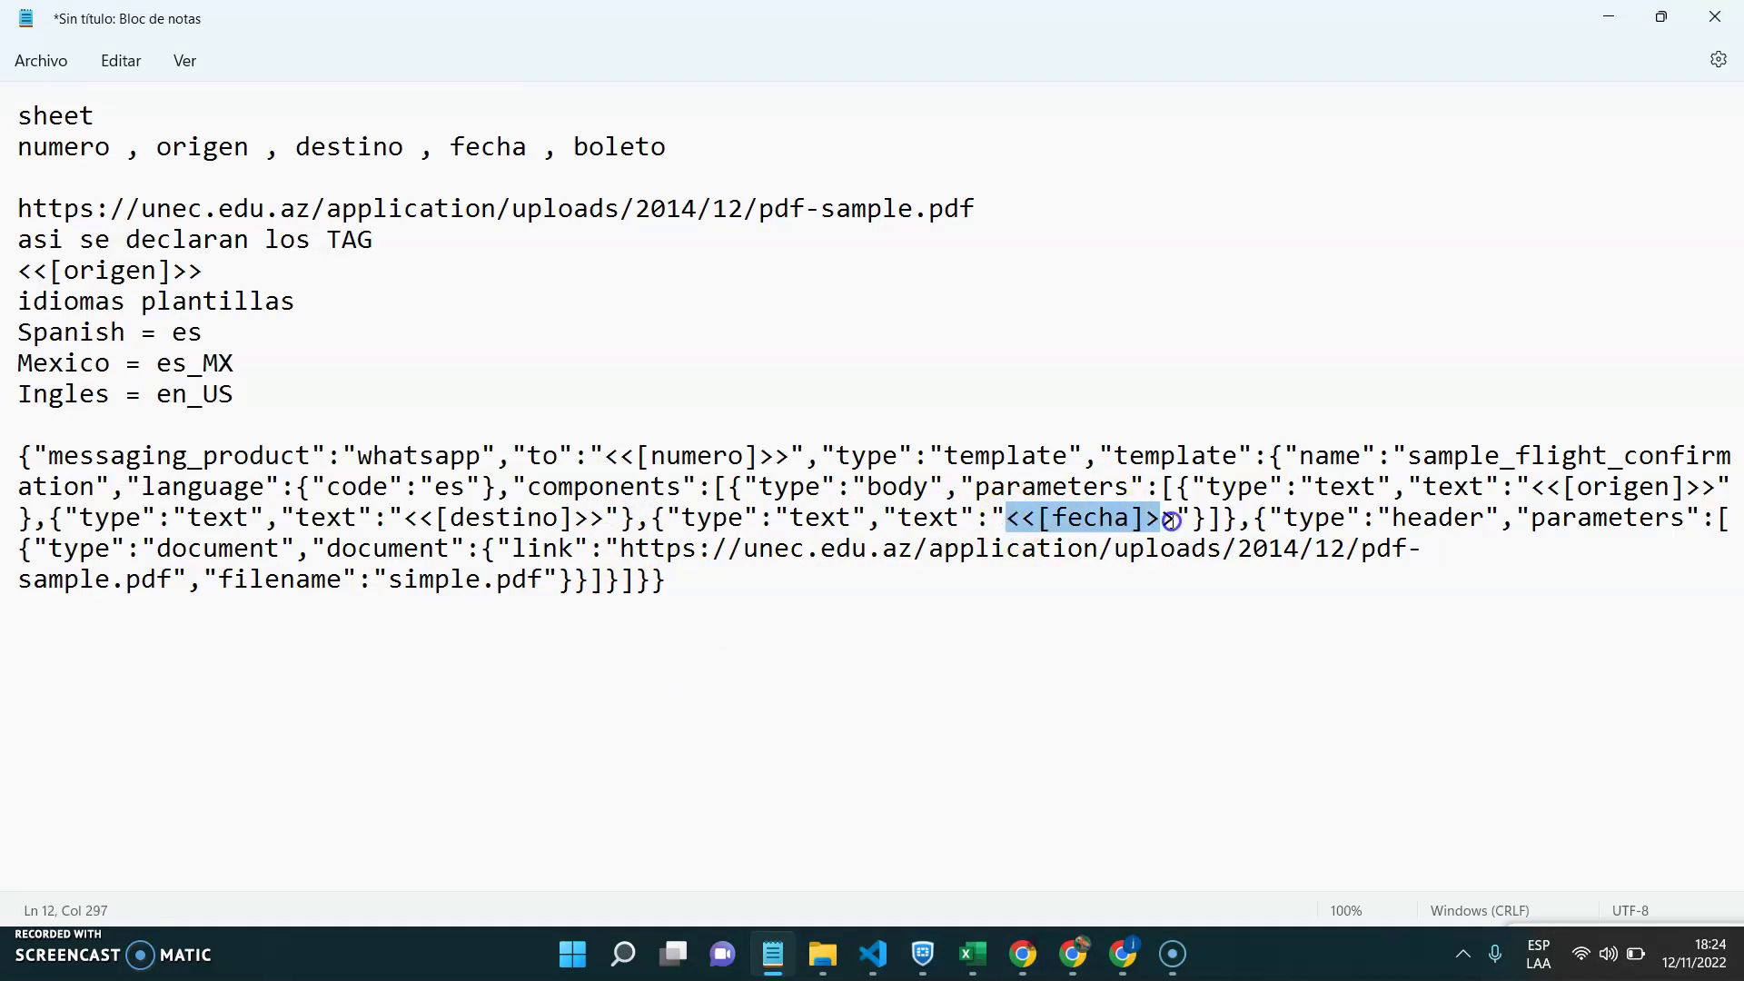
pyautogui.moveTo(625, 549); pyautogui.dragTo(208, 583)
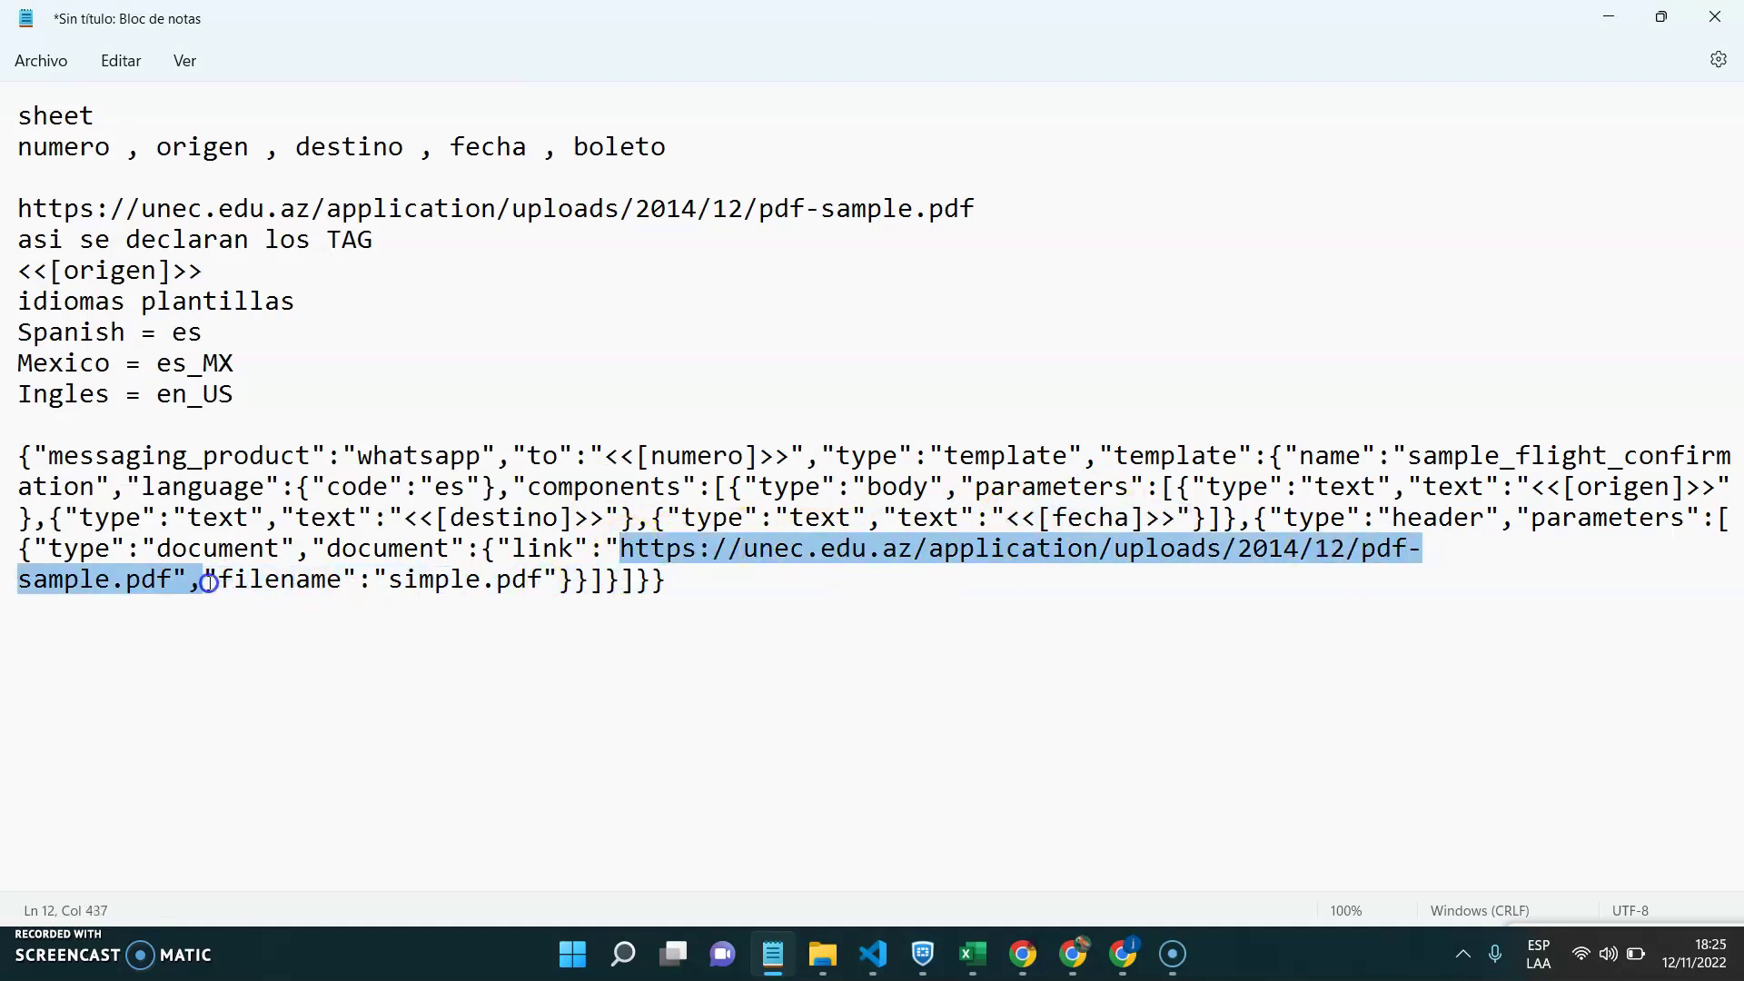
pyautogui.write('<<[fecha]>>')
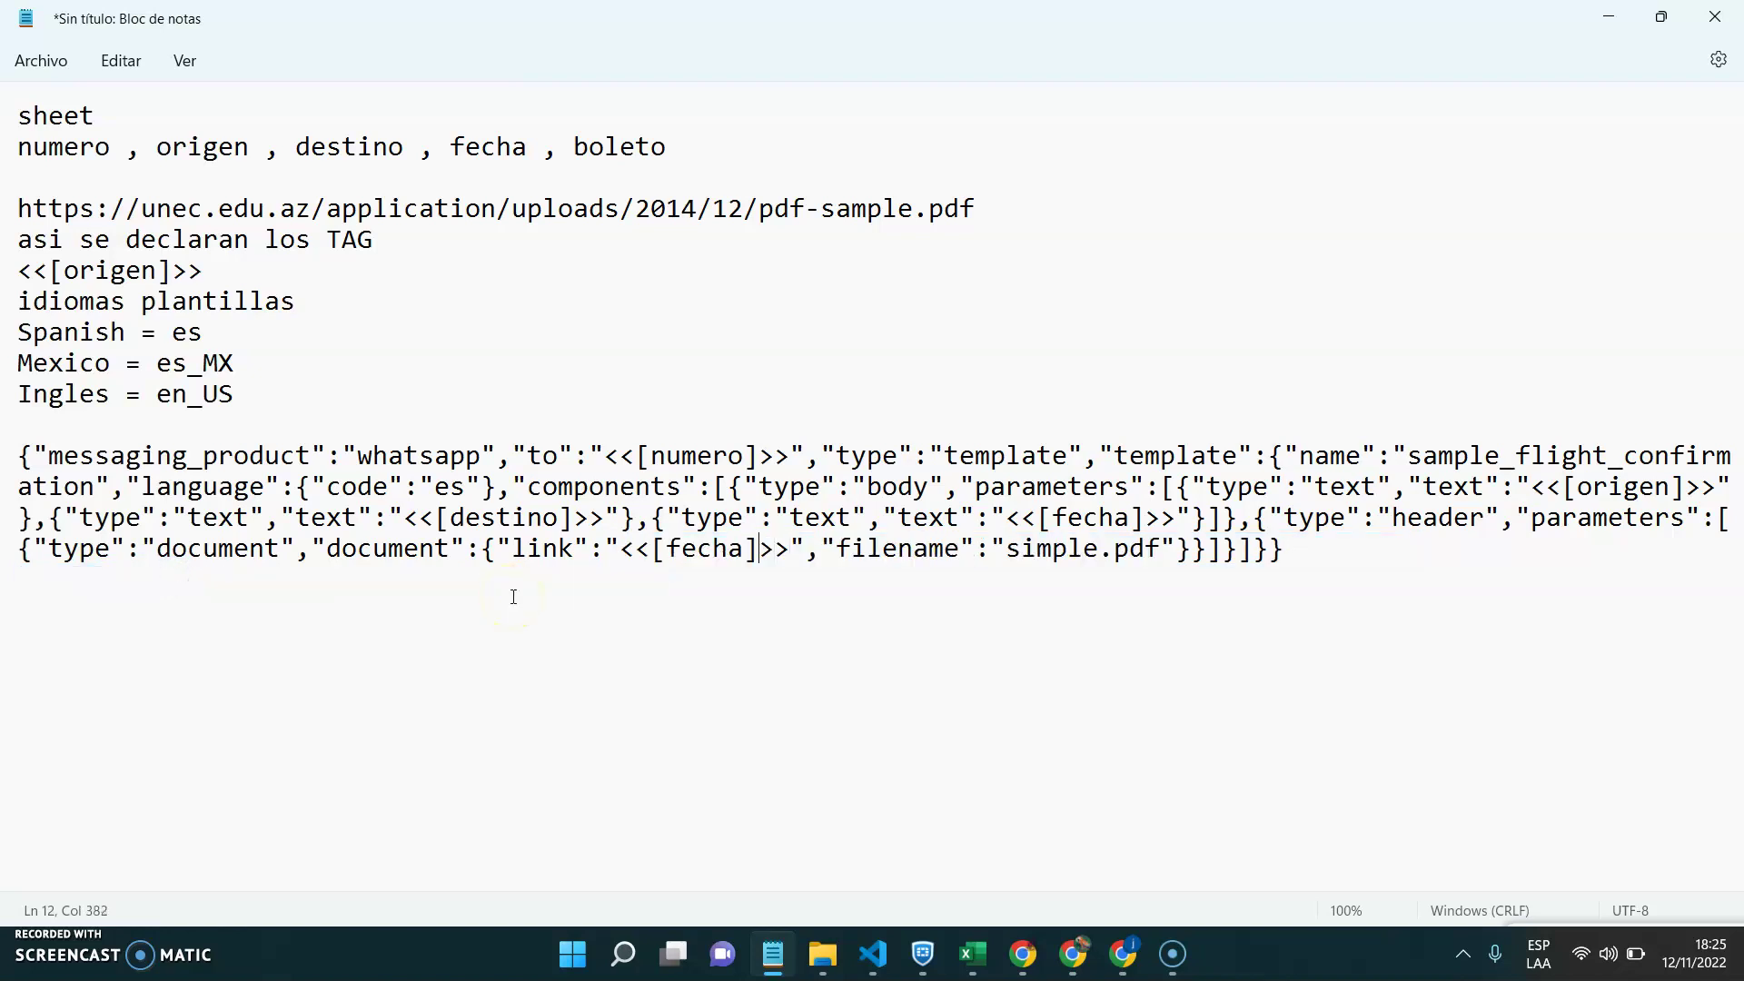
pyautogui.write('boleto')
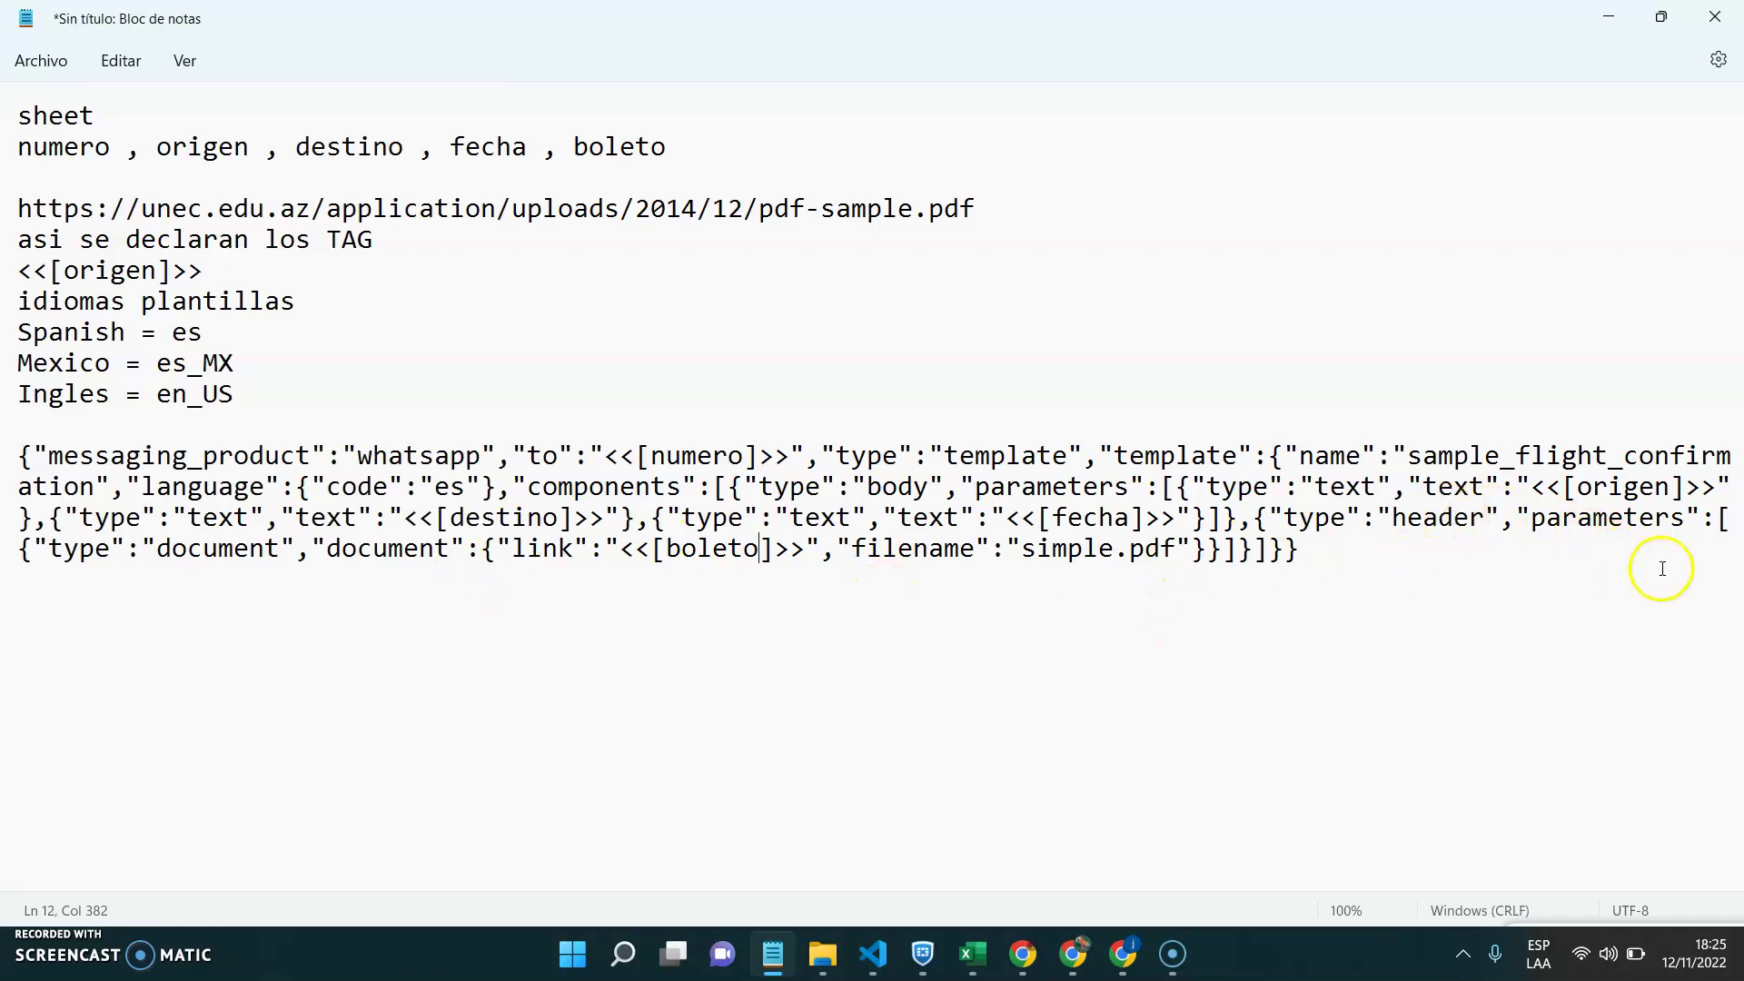
# - Change the header document's filename in the Notepad JSON body to boleto.pdf
pyautogui.moveTo(154, 548); pyautogui.dragTo(273, 551)
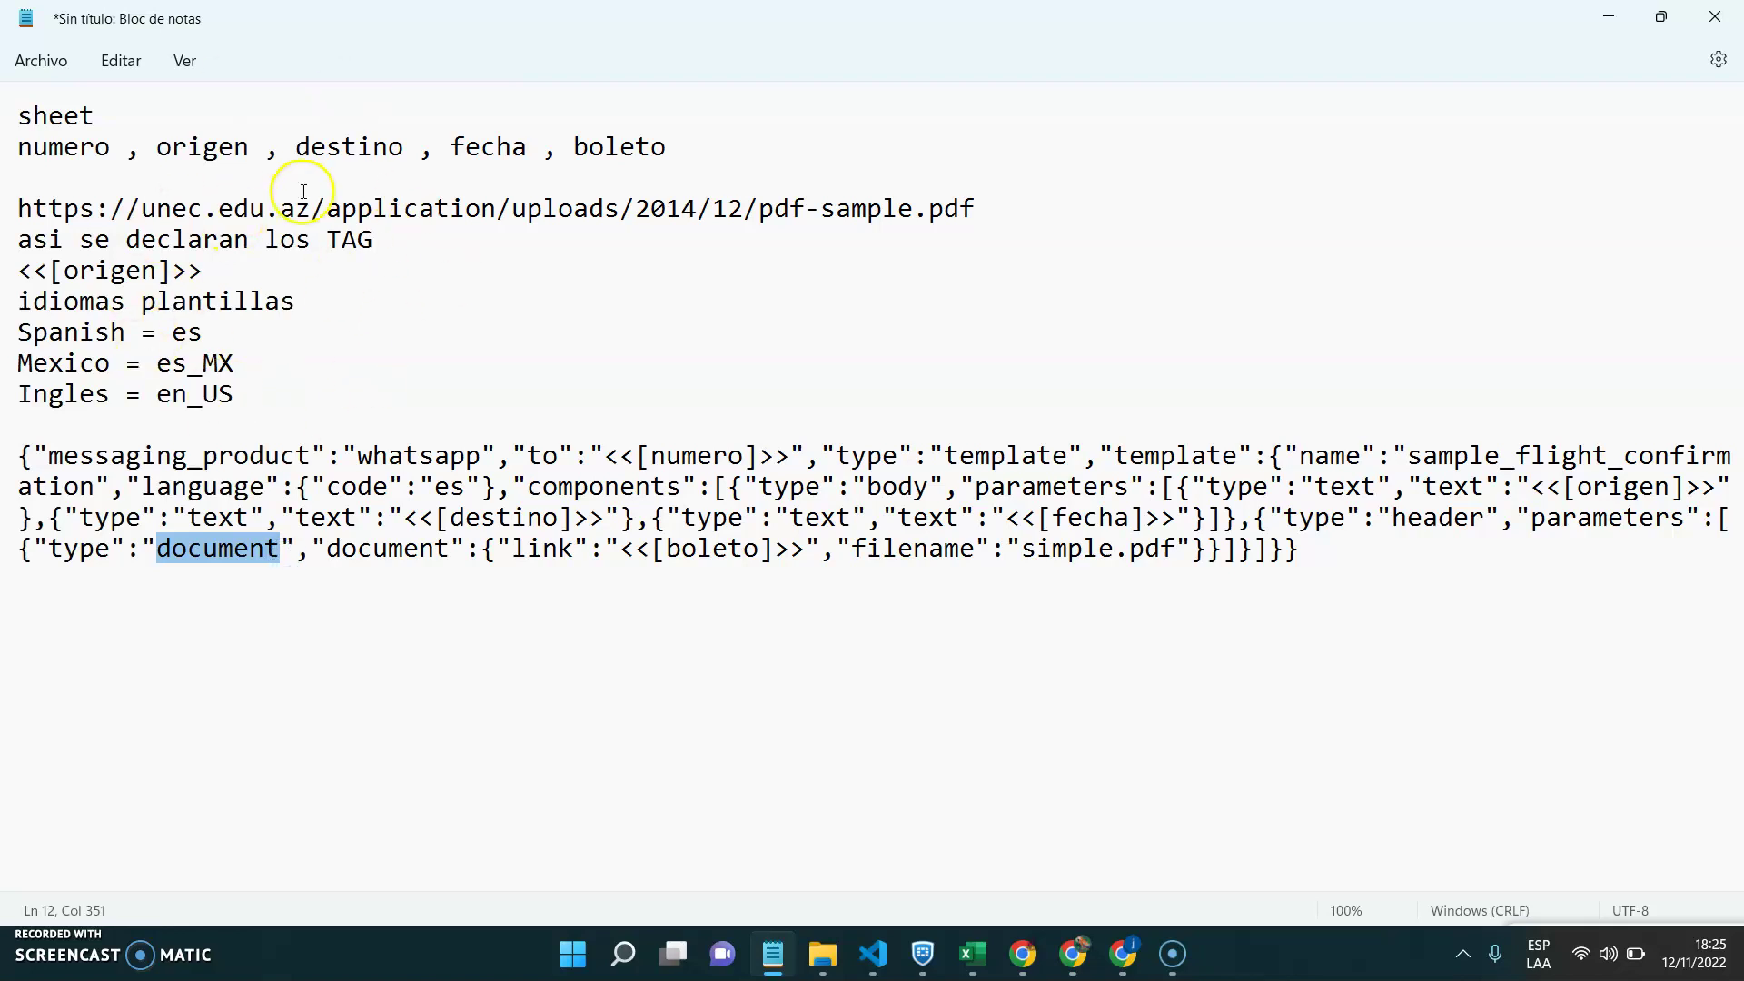
pyautogui.moveTo(620, 550); pyautogui.dragTo(802, 556)
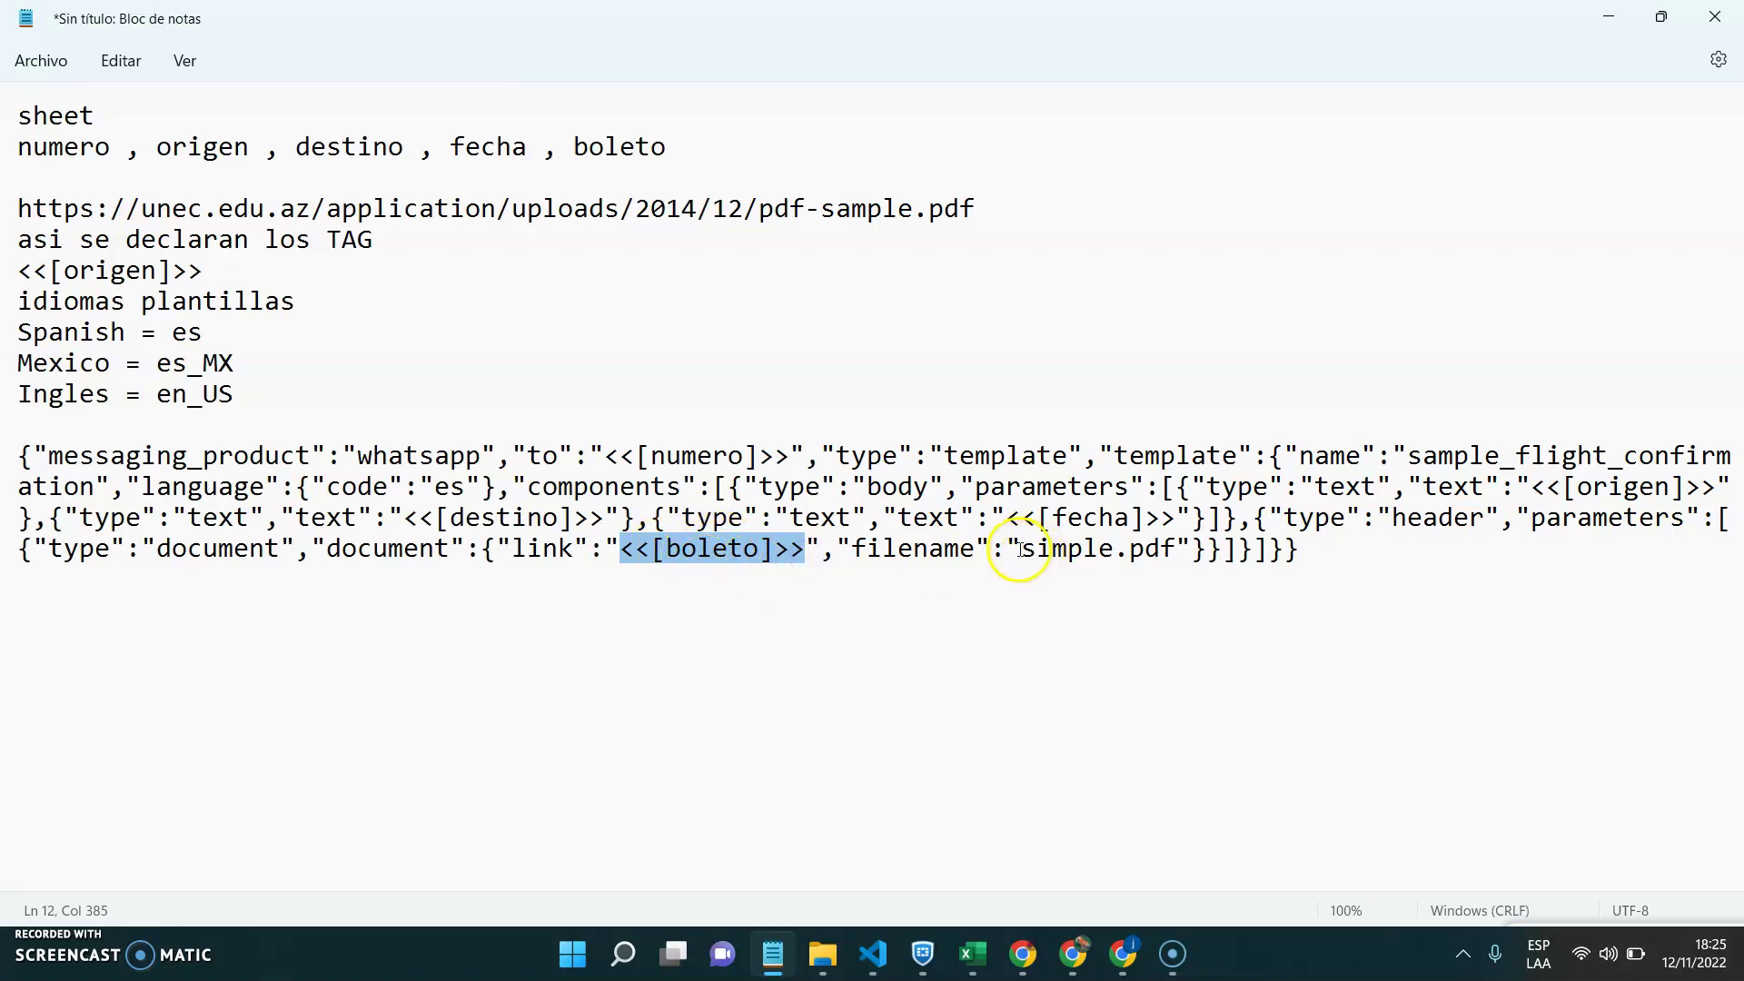
pyautogui.moveTo(1021, 550); pyautogui.dragTo(1071, 547)
pyautogui.write('boleto')
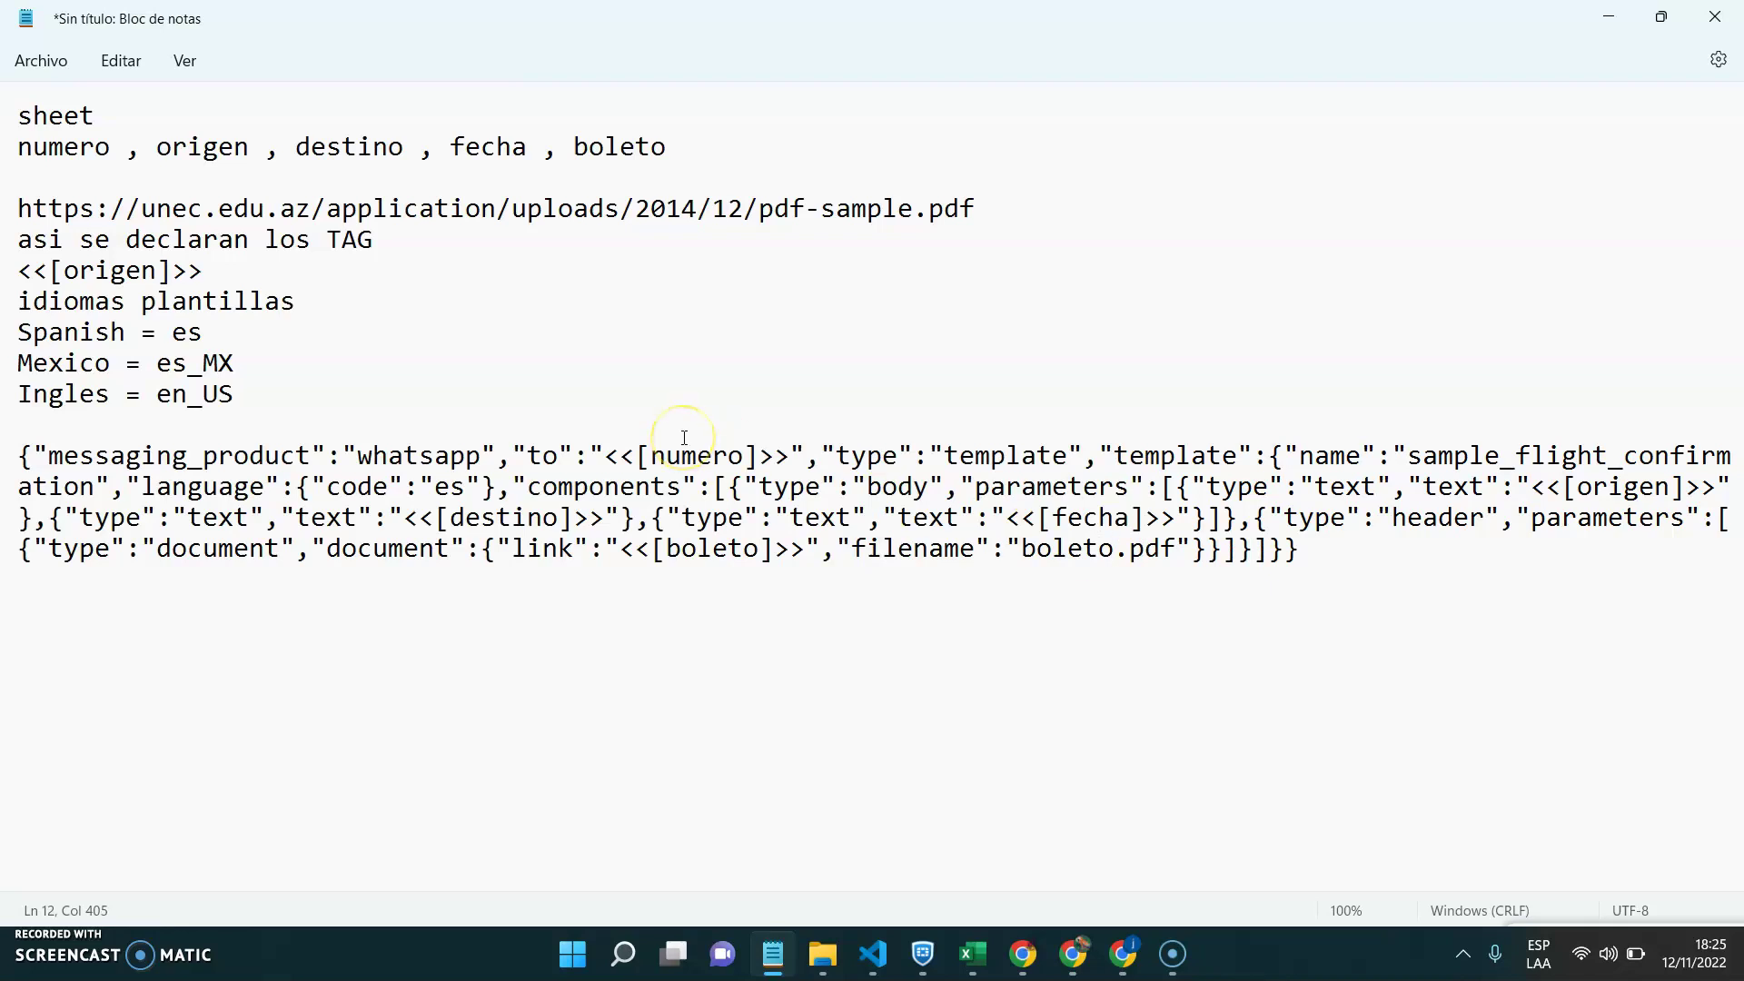
# - Check the JSON body's language code and parameters against the sample_flight_confirmation template in WhatsApp Manager
pyautogui.moveTo(1305, 572); pyautogui.dragTo(18, 455)
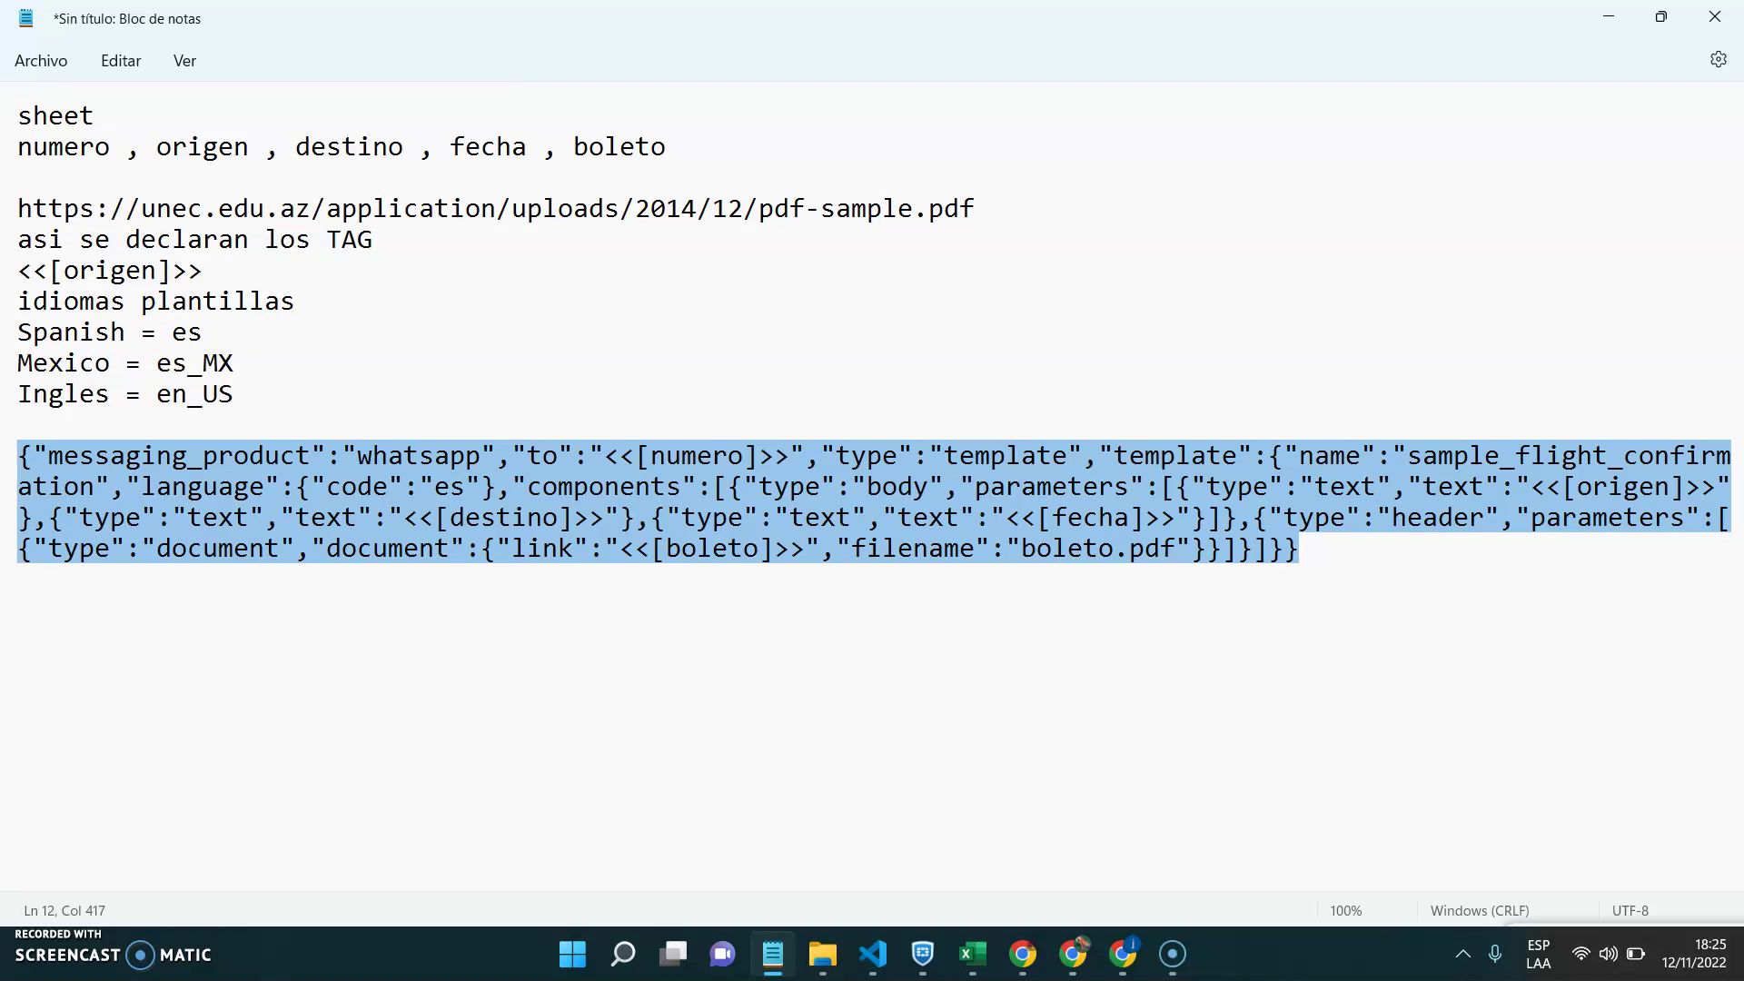
pyautogui.click(1273, 594)
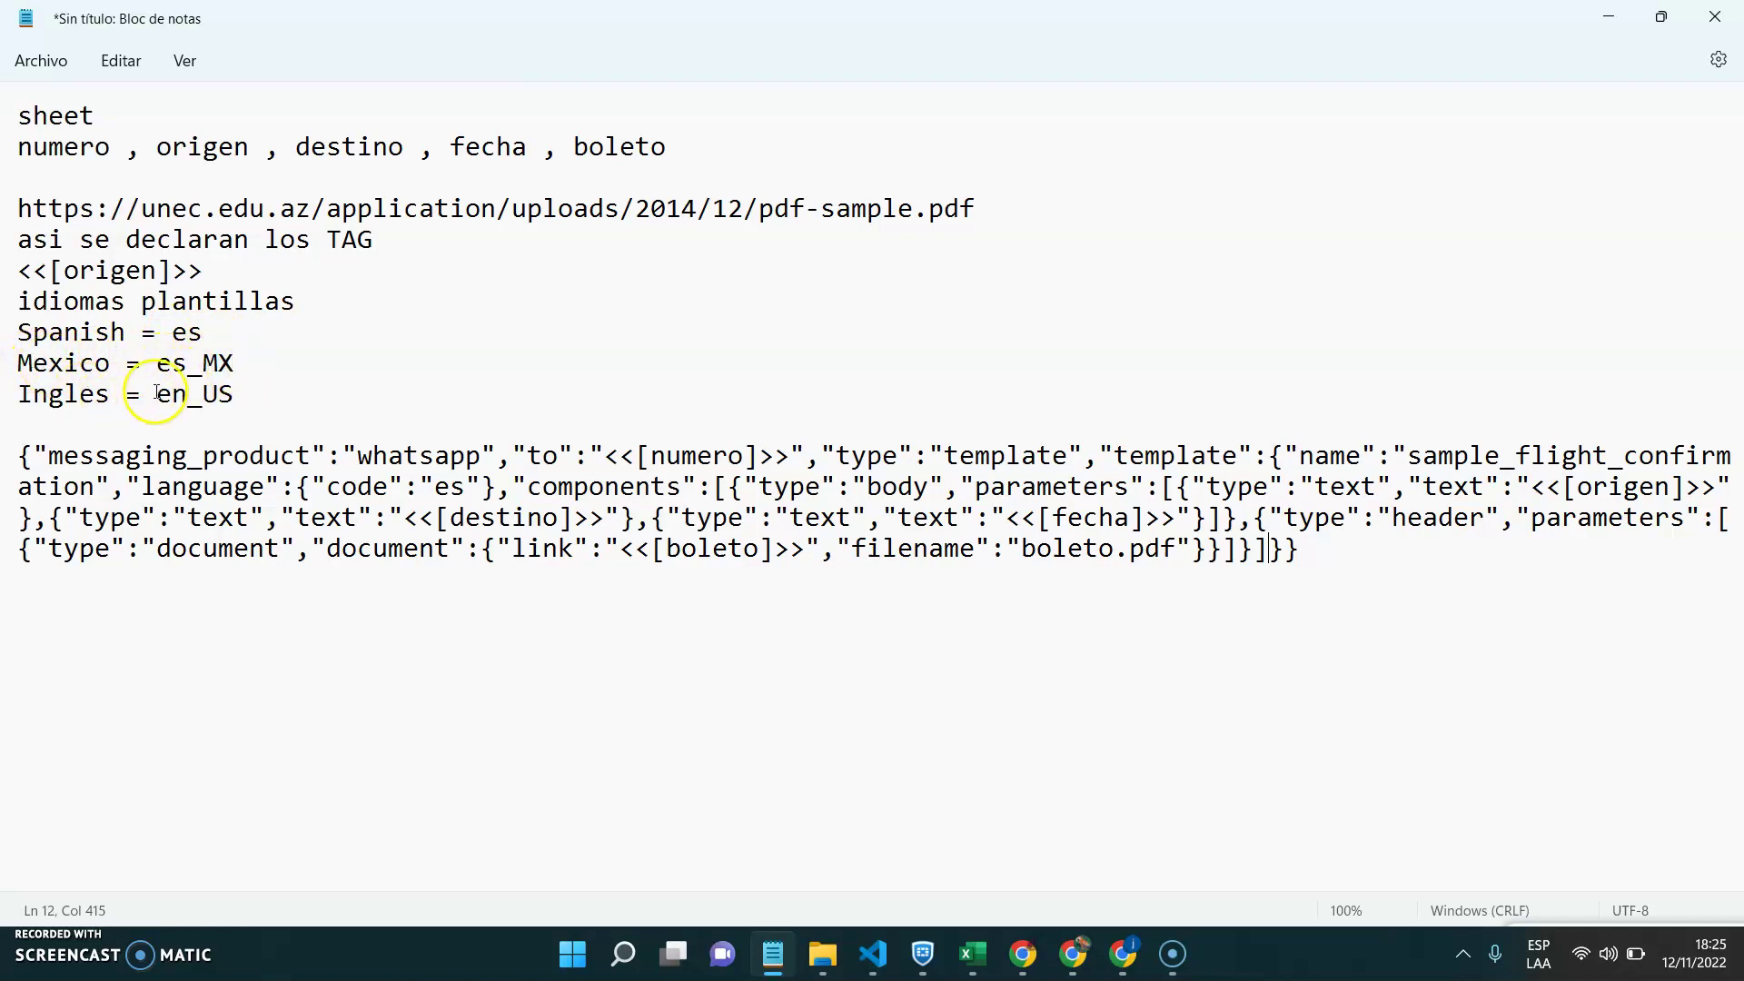
pyautogui.moveTo(1038, 961)
pyautogui.click(1019, 894)
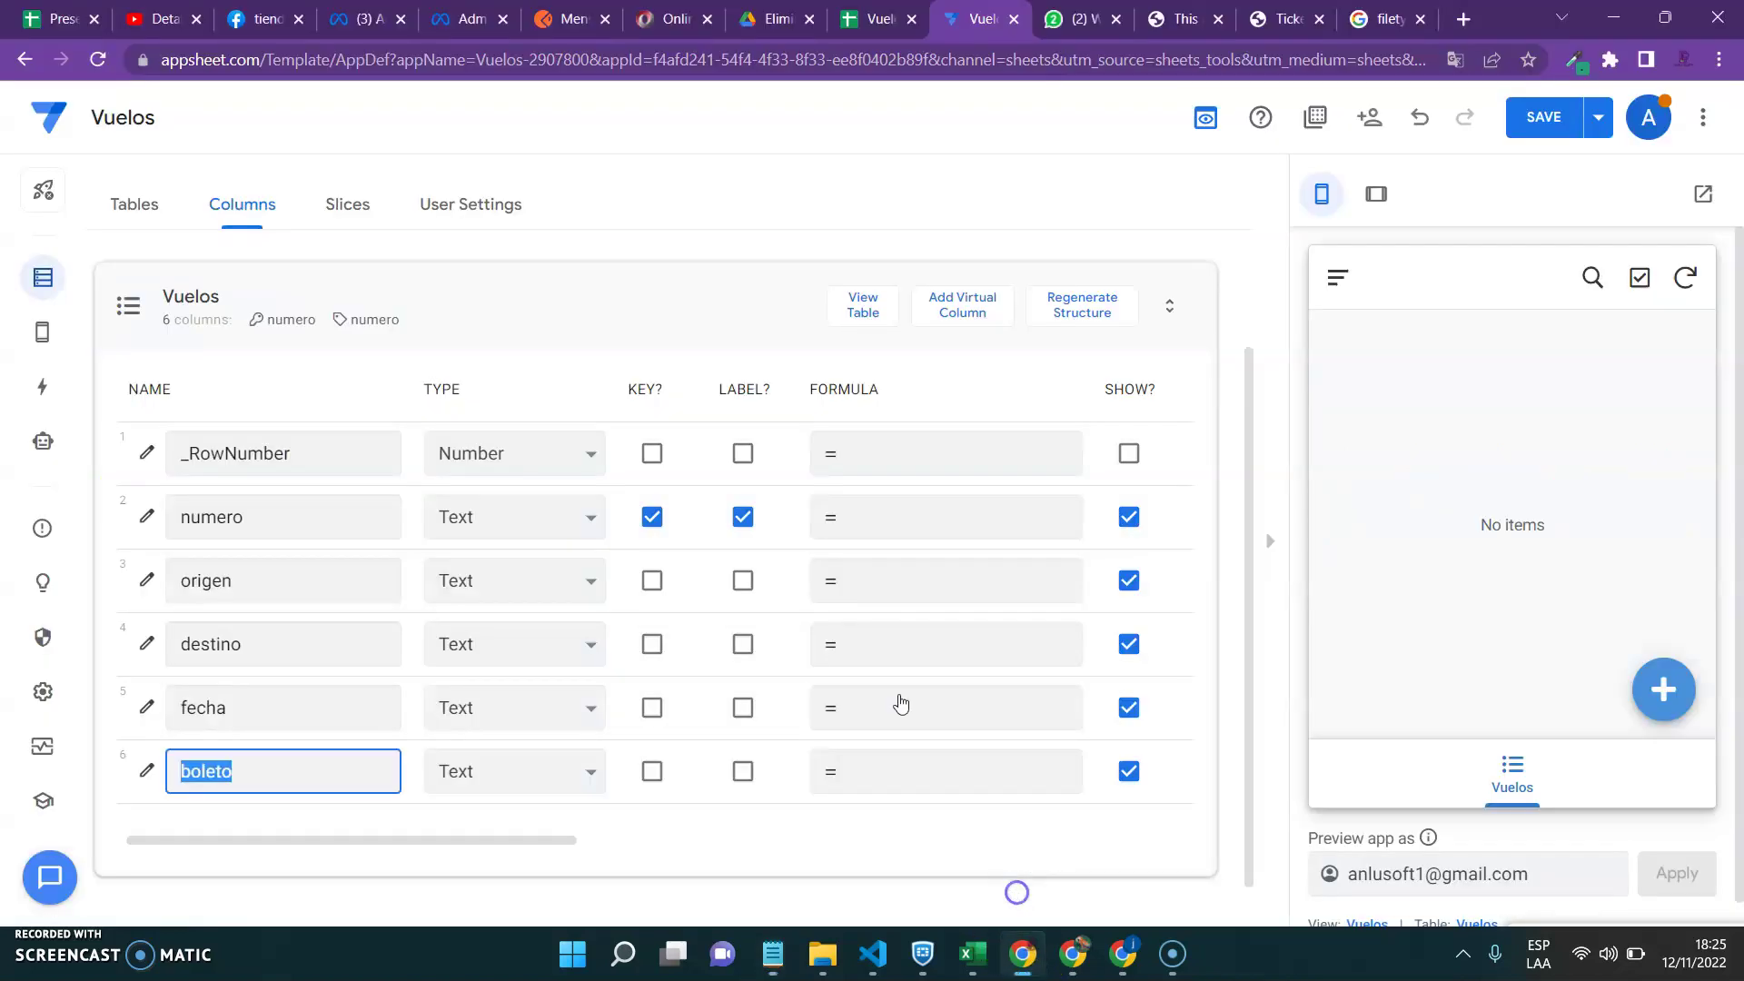
pyautogui.click(363, 19)
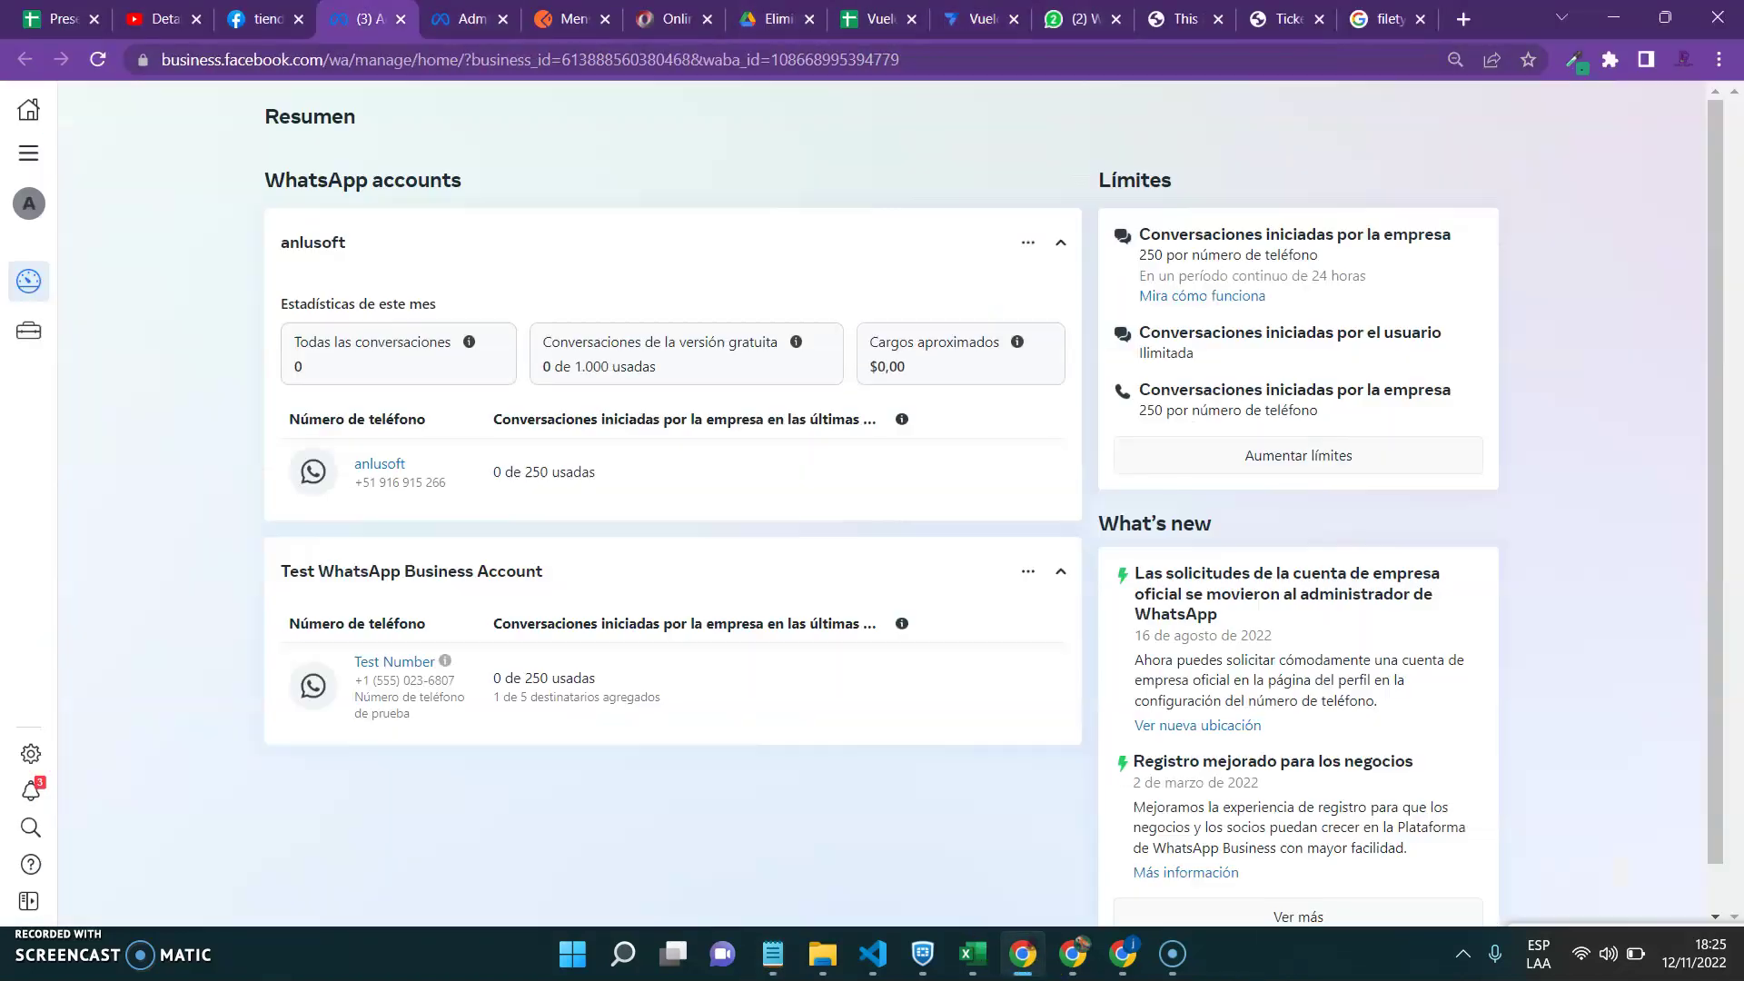
pyautogui.hotkey('ctrl', 'Tab')
pyautogui.click(379, 259)
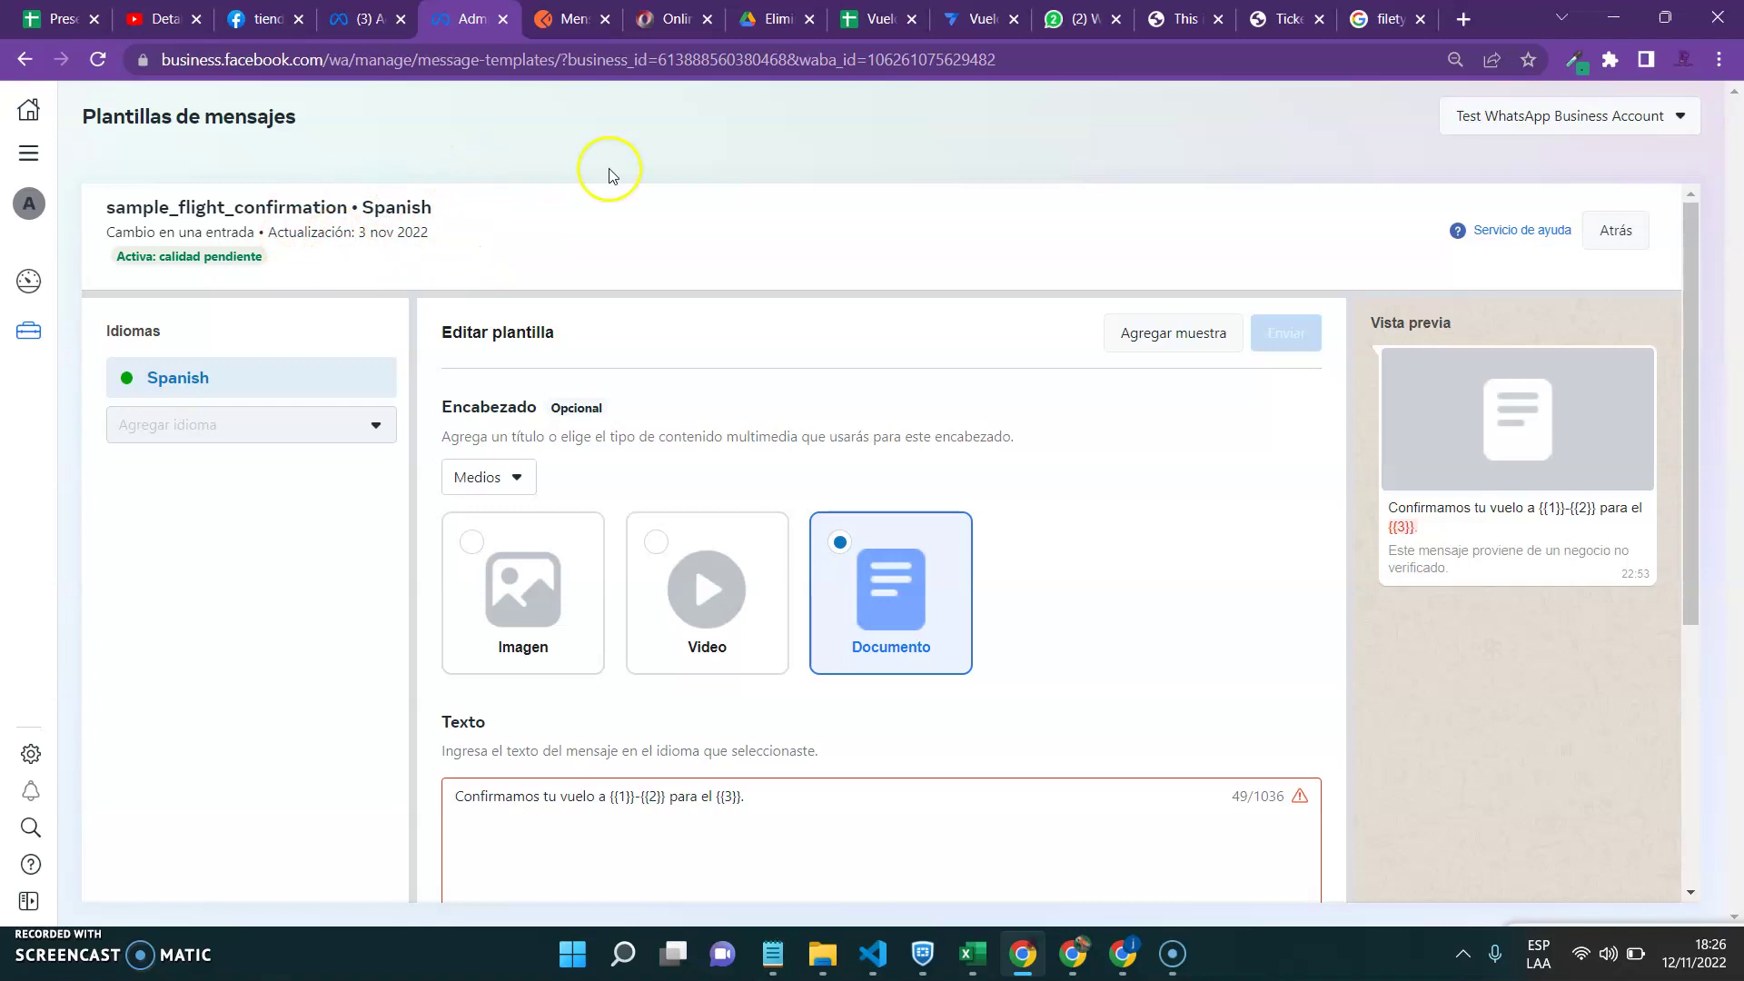
pyautogui.click(1615, 17)
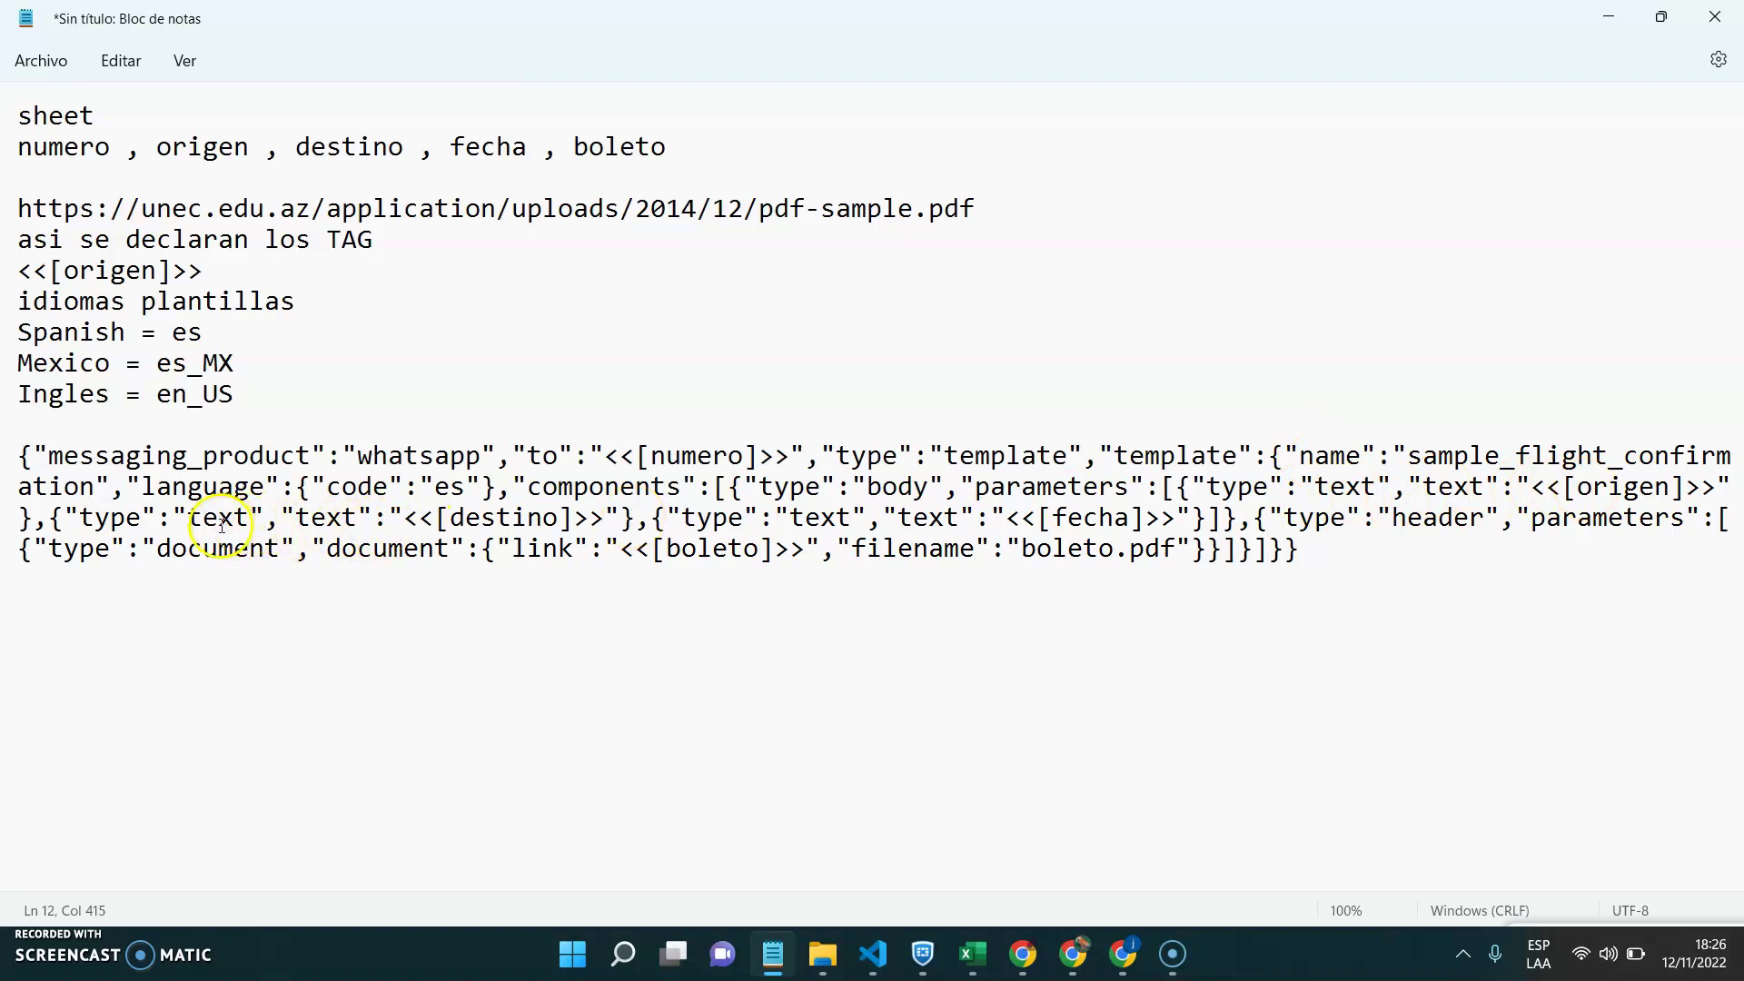
pyautogui.click(823, 518)
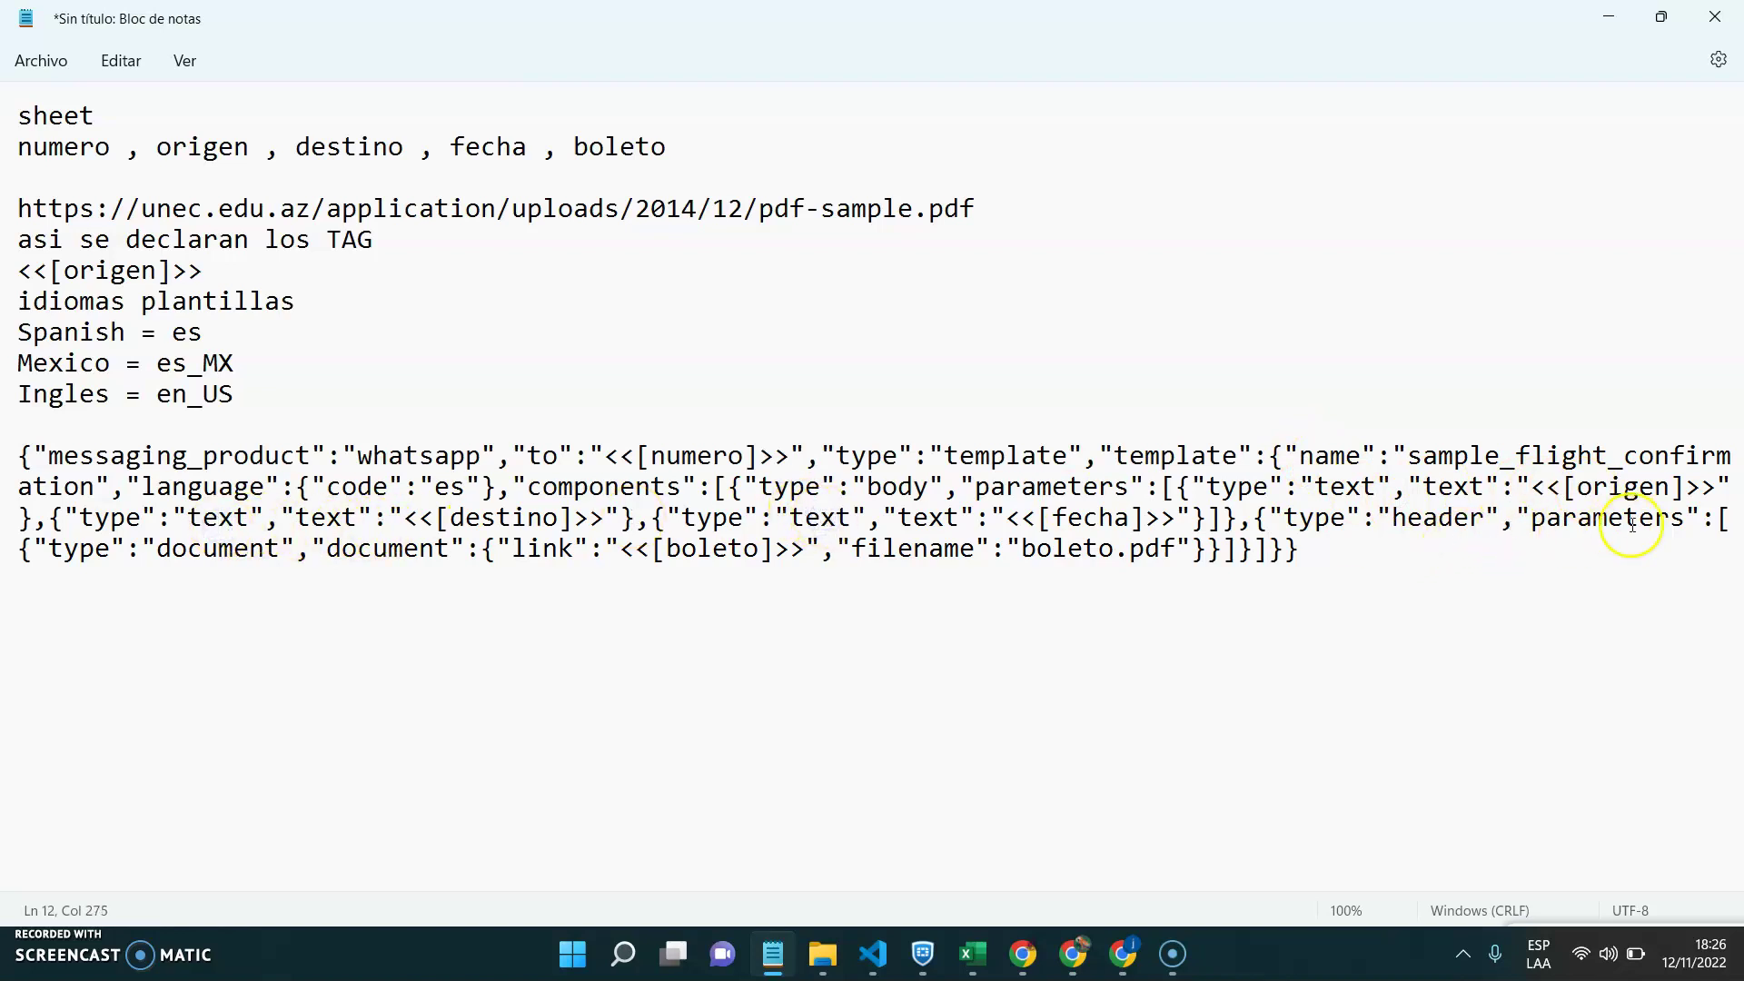
# - Copy the complete JSON from Notepad into the body of the enviomensajeboleto webhook task in AppSheet and save the app
pyautogui.moveTo(1332, 563); pyautogui.dragTo(16, 455)
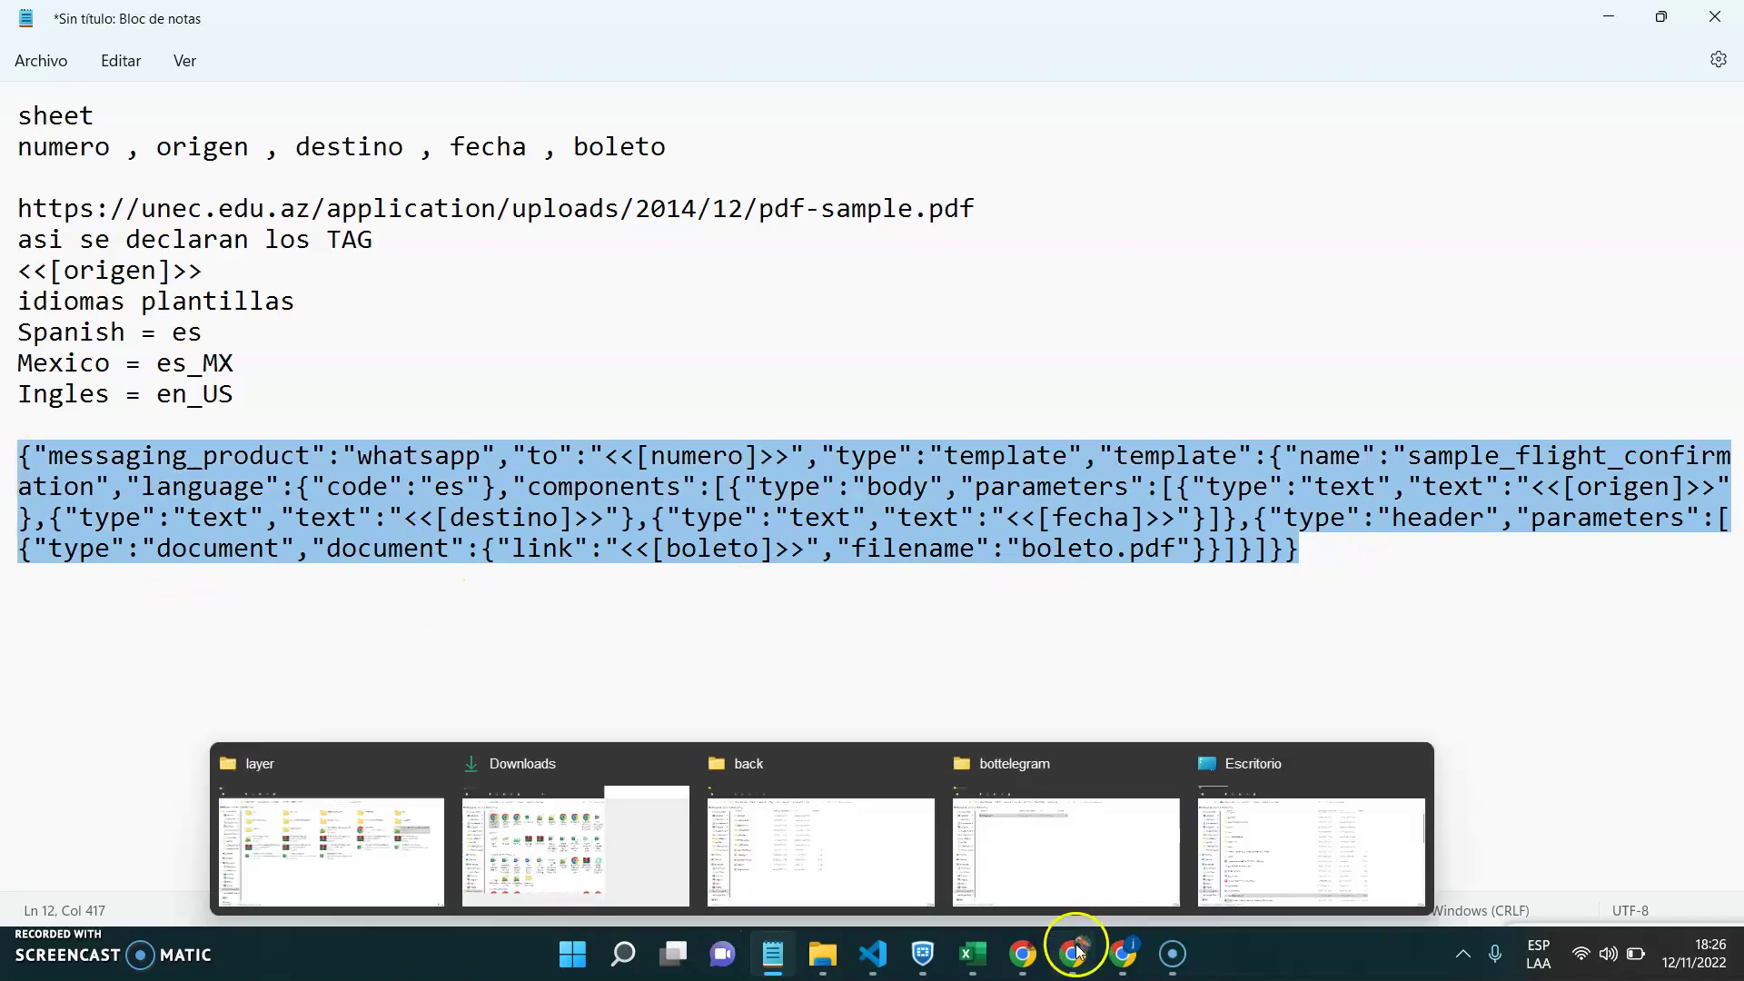
pyautogui.moveTo(1024, 946)
pyautogui.click(1042, 890)
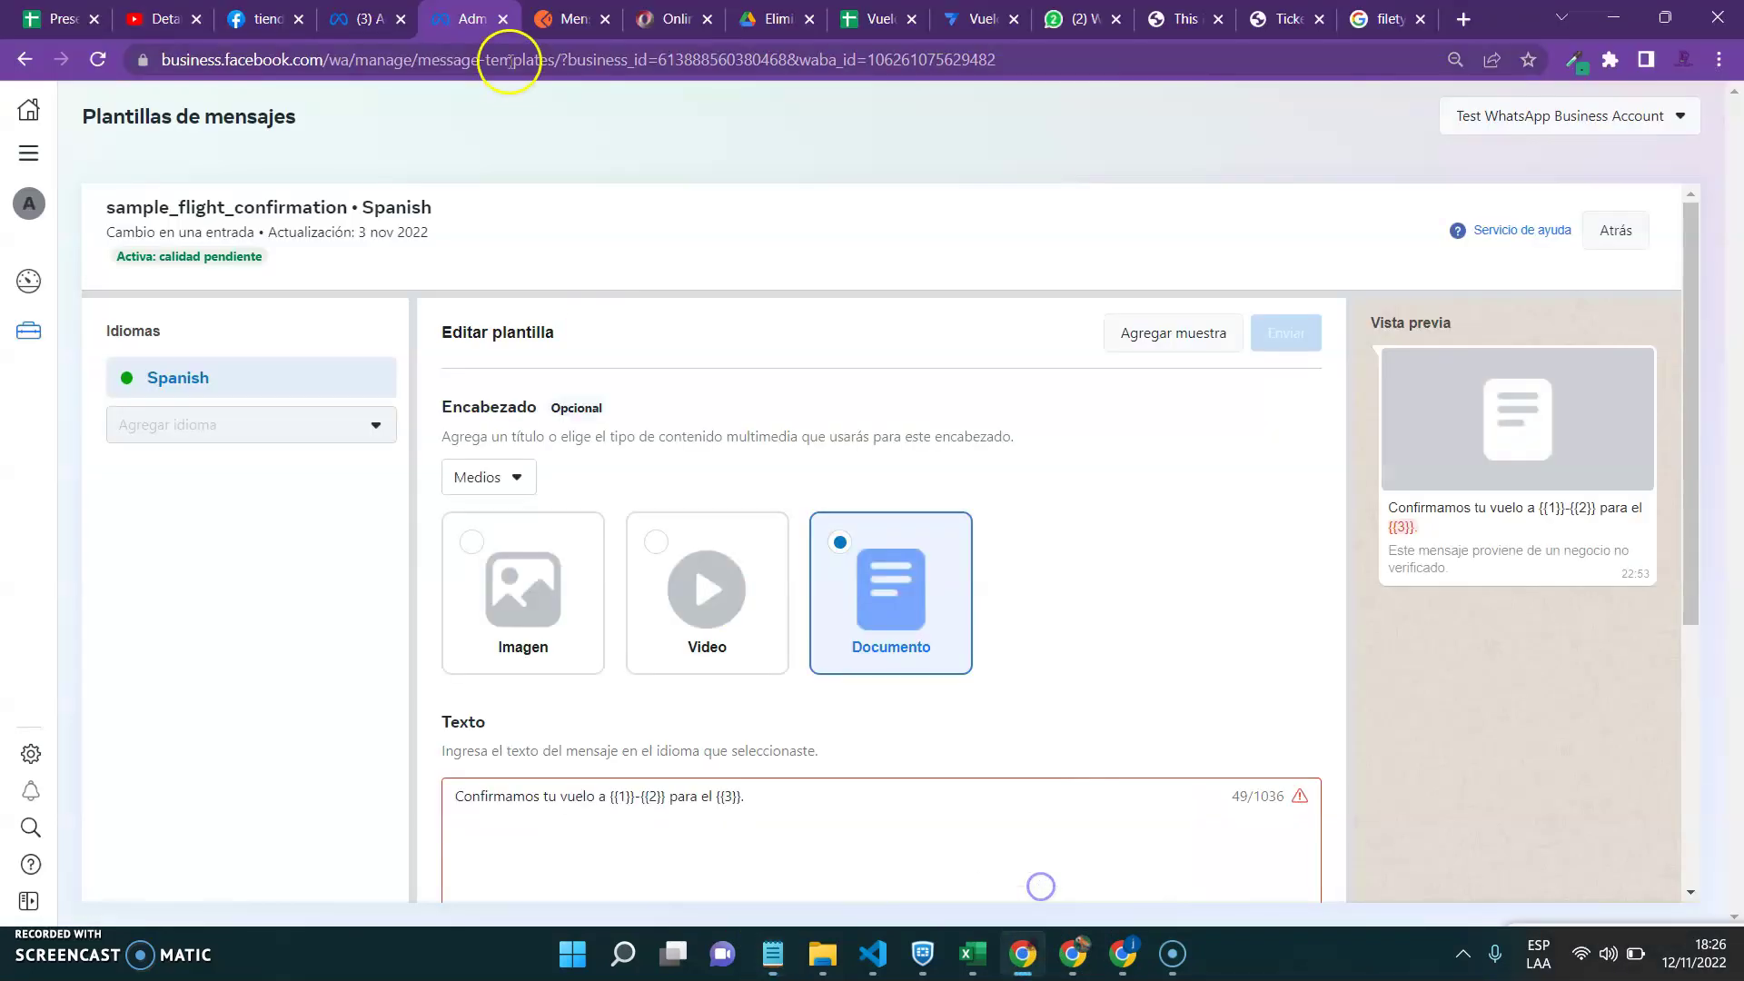
pyautogui.click(981, 18)
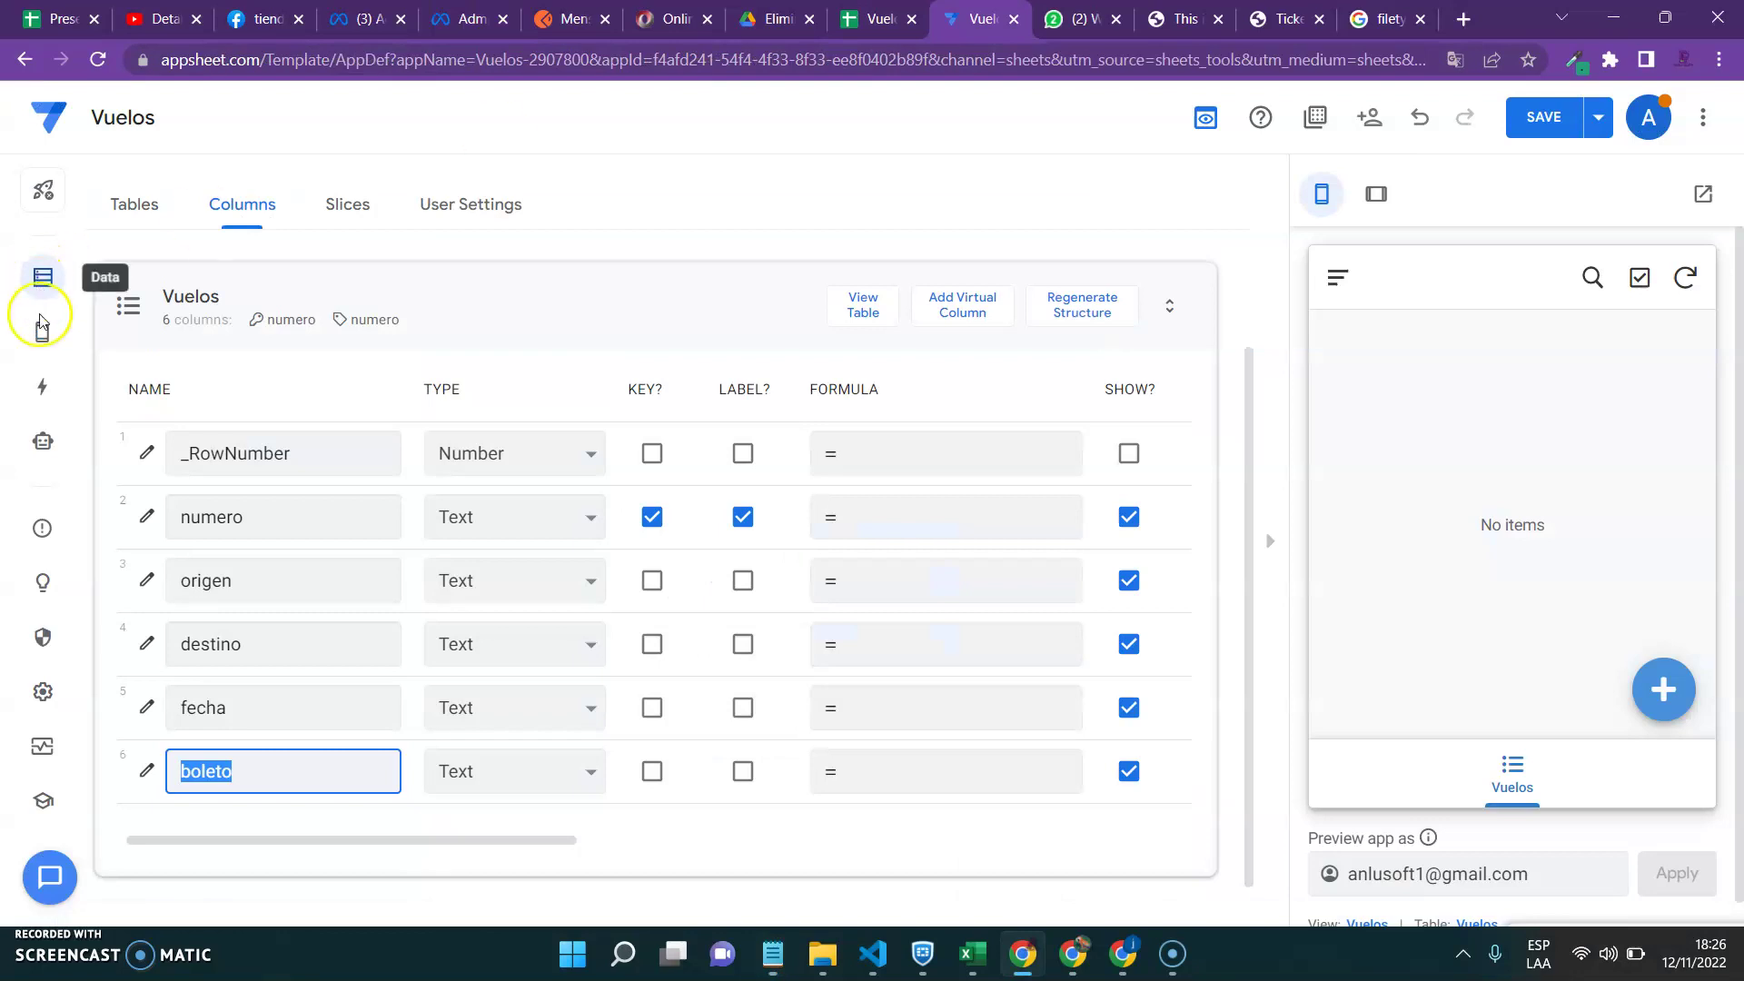
pyautogui.moveTo(42, 442)
pyautogui.click(116, 468)
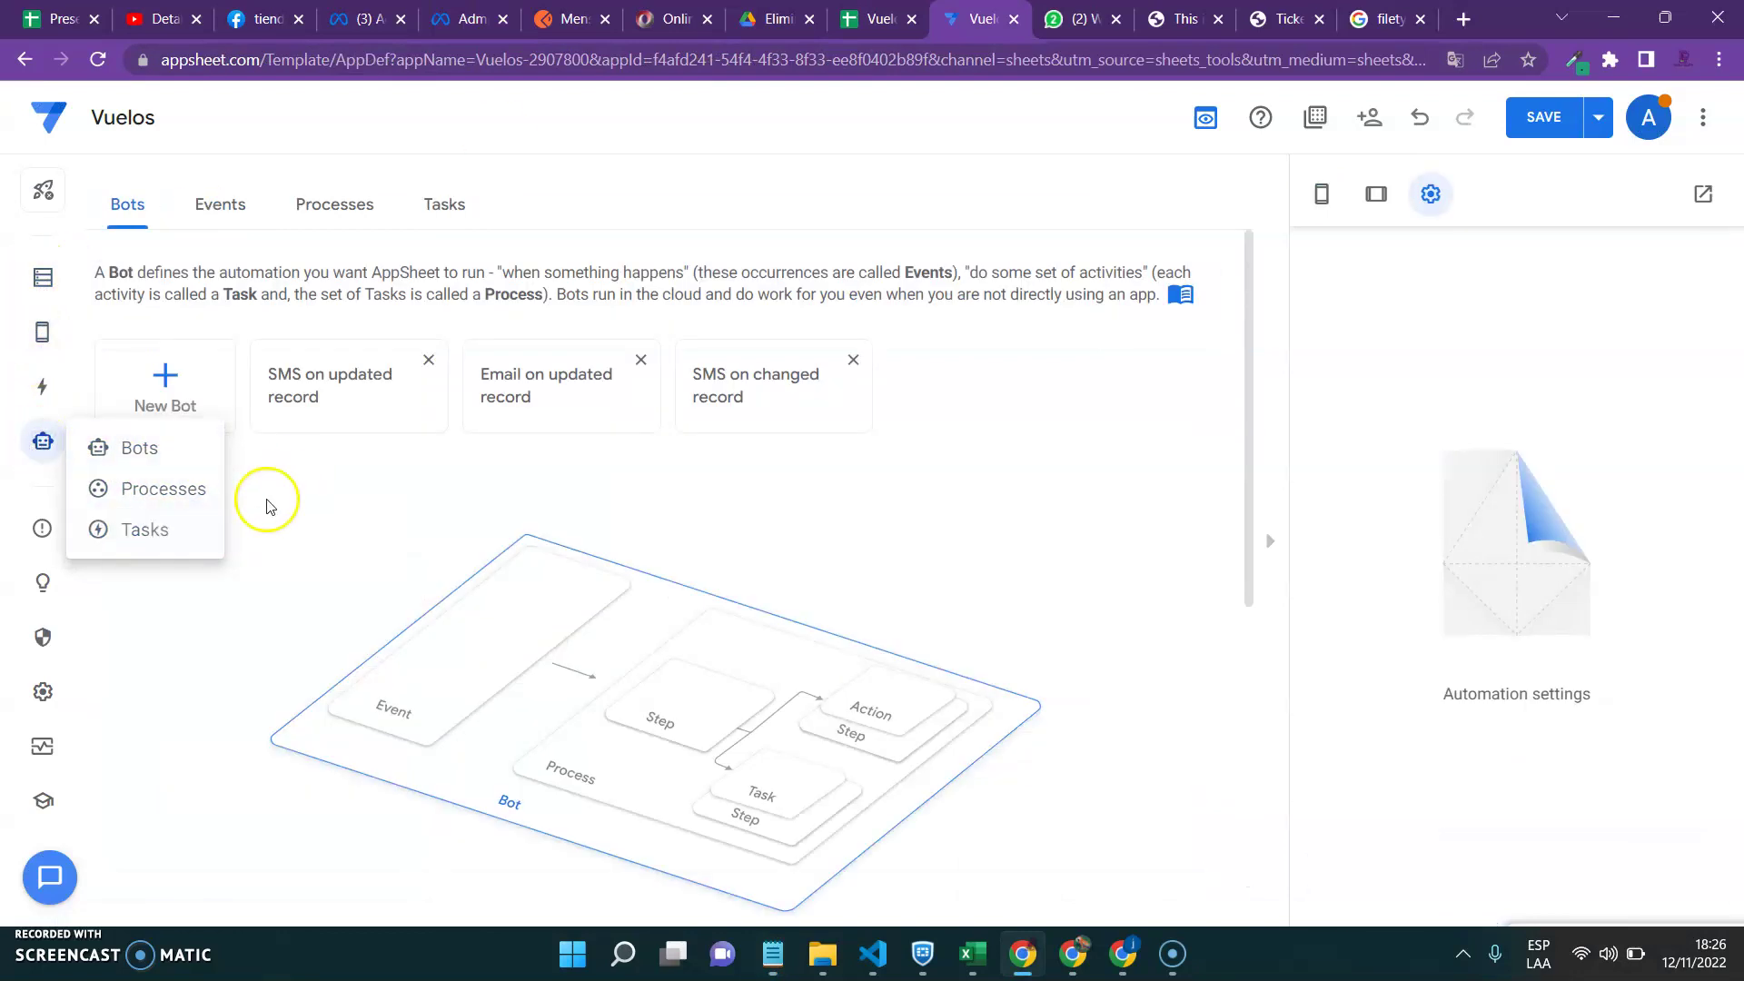
pyautogui.click(445, 206)
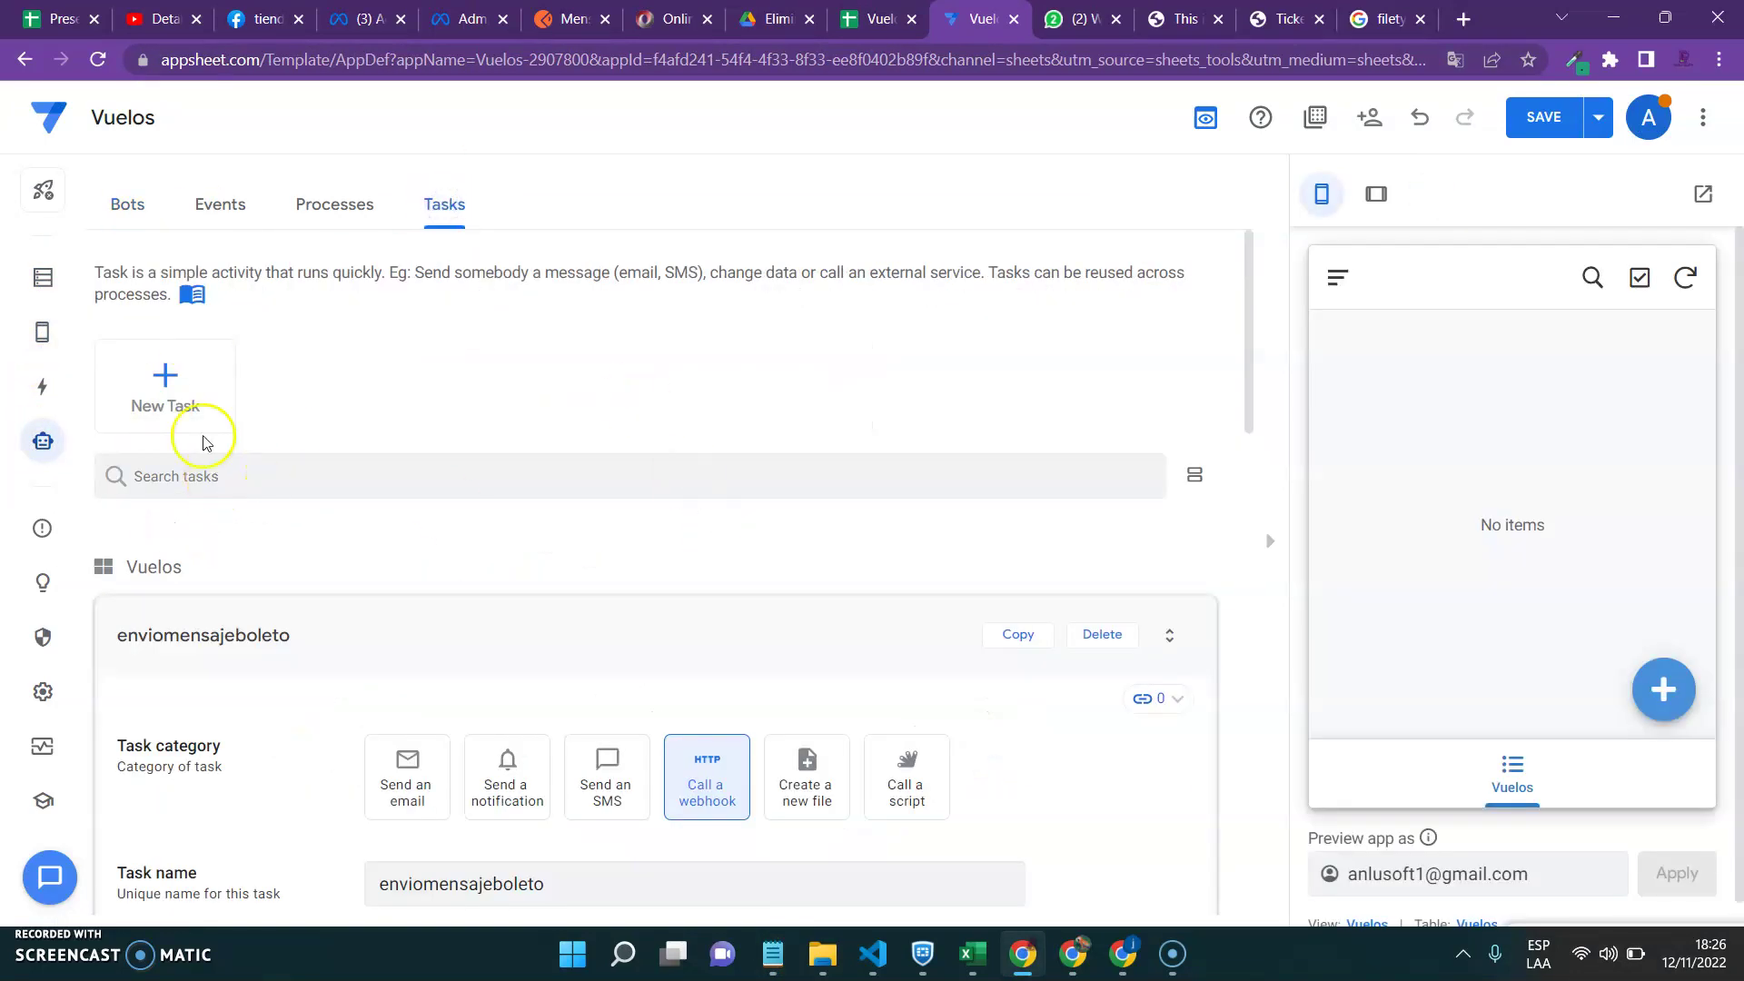
pyautogui.moveTo(1242, 362); pyautogui.dragTo(1224, 615)
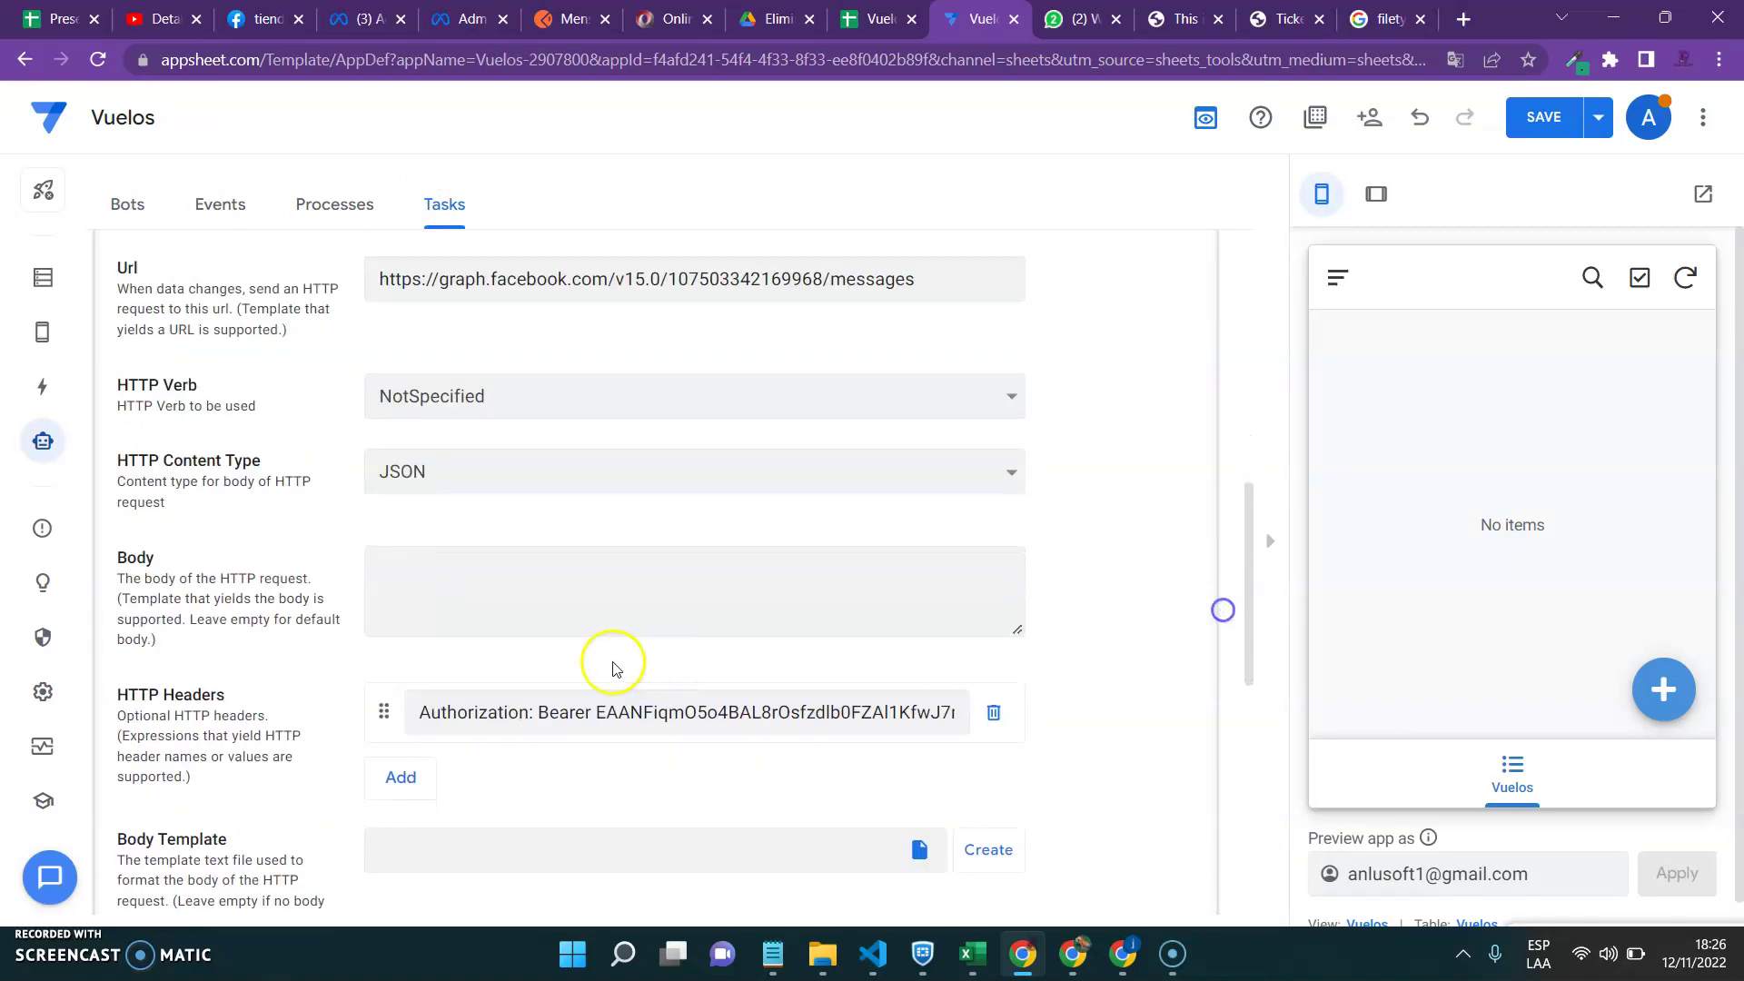
pyautogui.click(503, 591)
pyautogui.hotkey('ctrl', 'v')
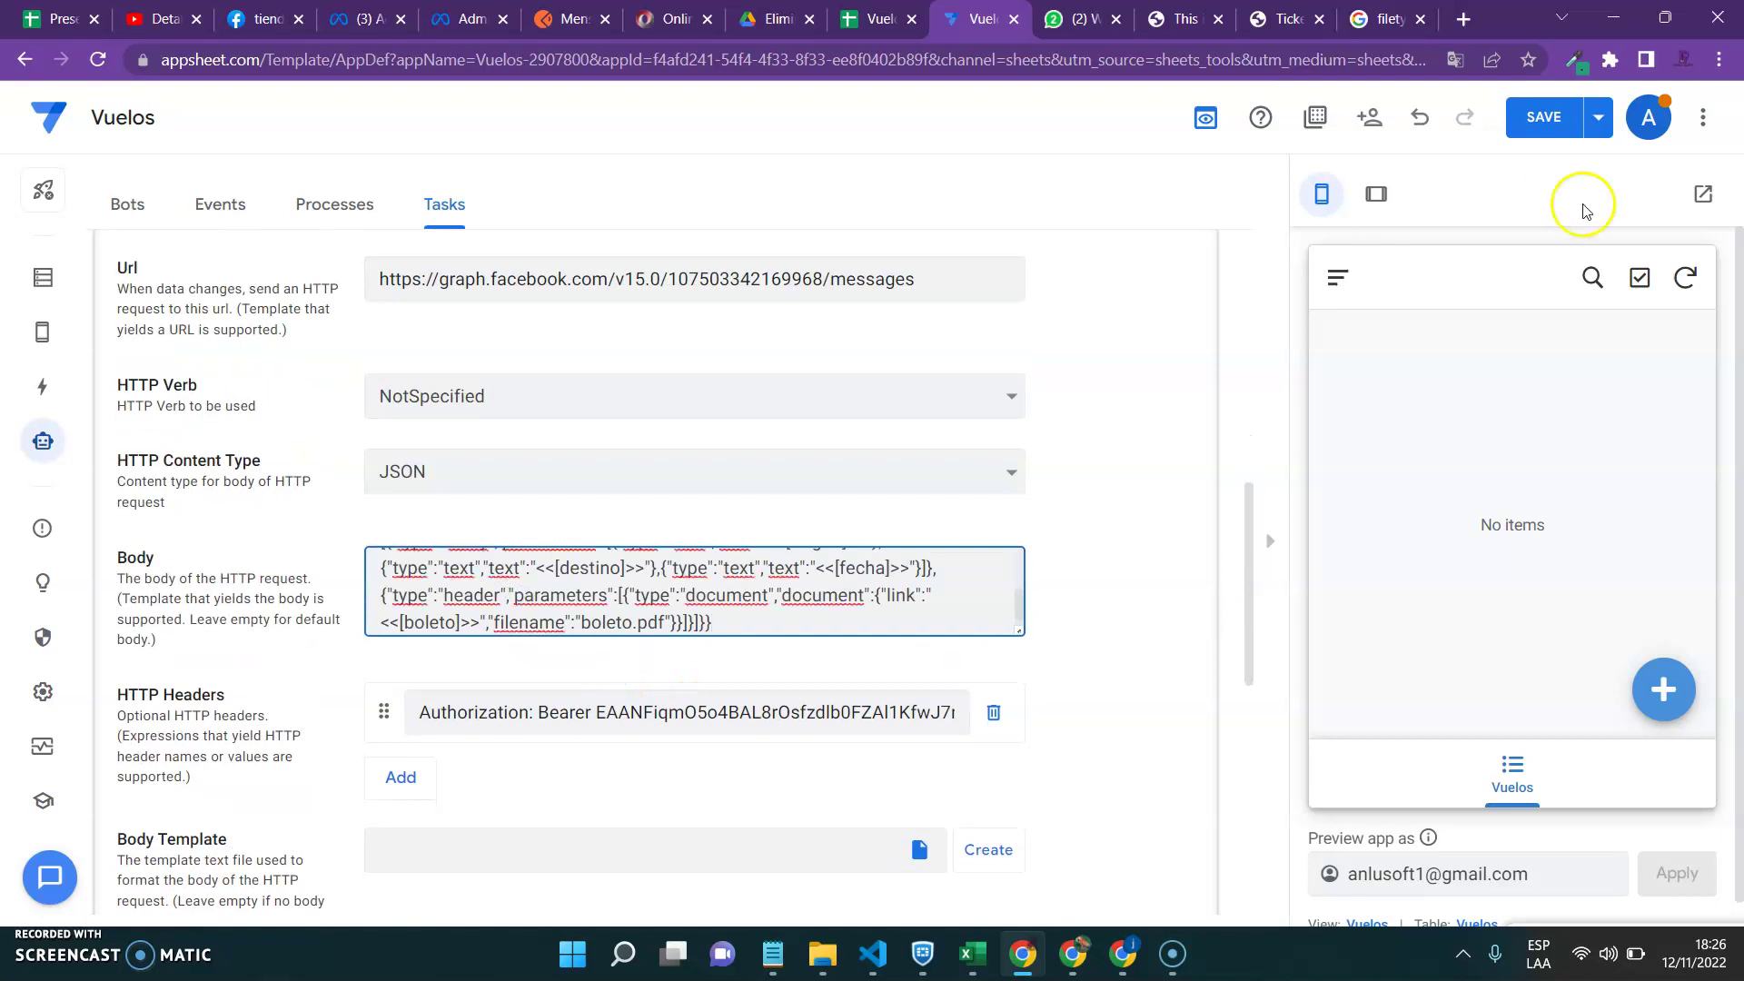
pyautogui.click(1535, 122)
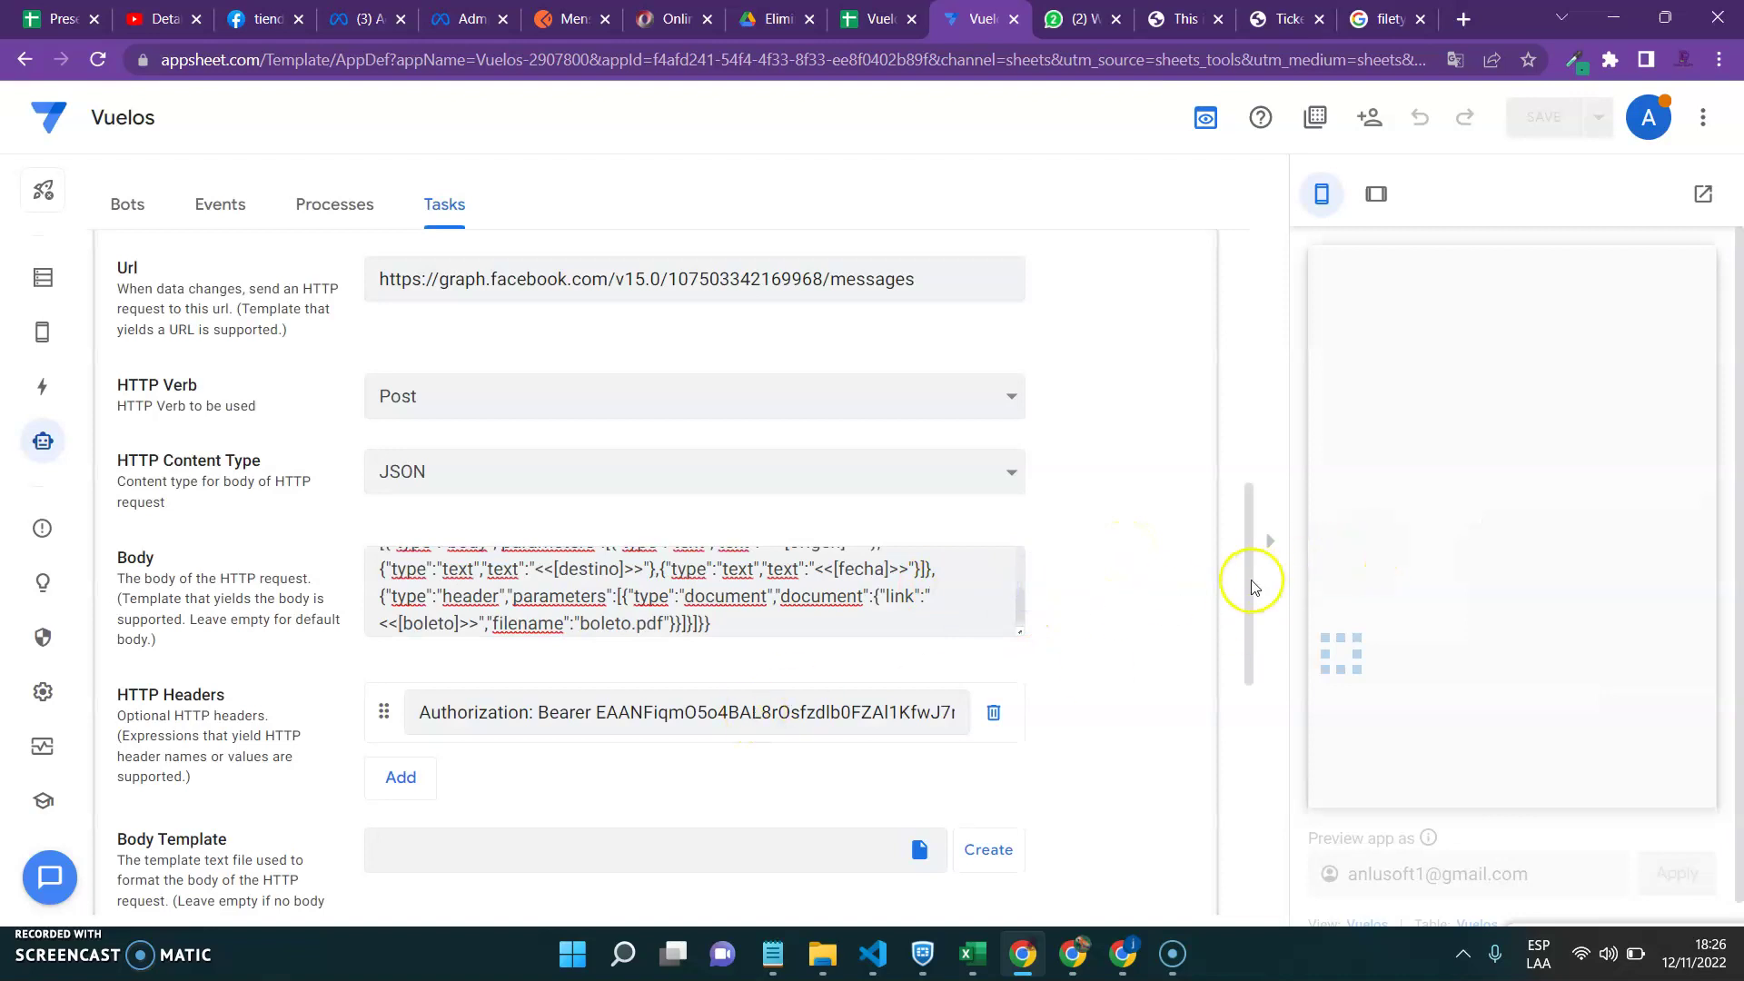
# - Create a new automation bot named enviarmensaje
pyautogui.moveTo(1254, 592); pyautogui.dragTo(1247, 182)
pyautogui.click(123, 203)
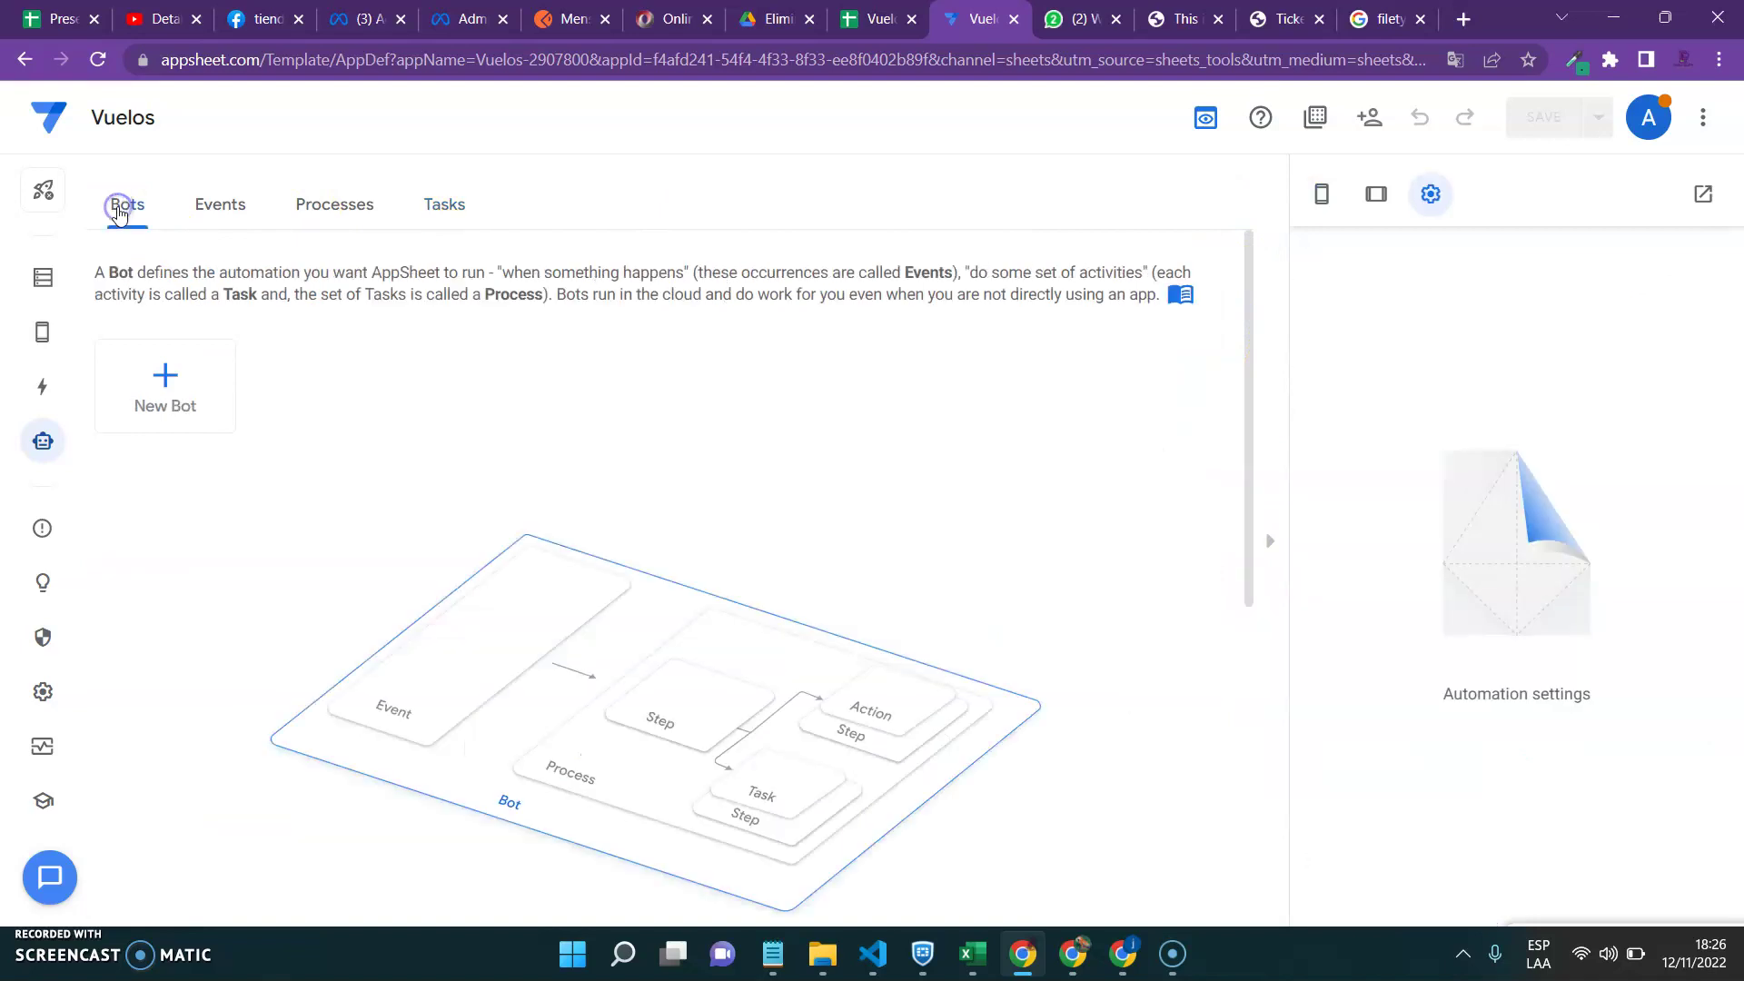
pyautogui.click(159, 379)
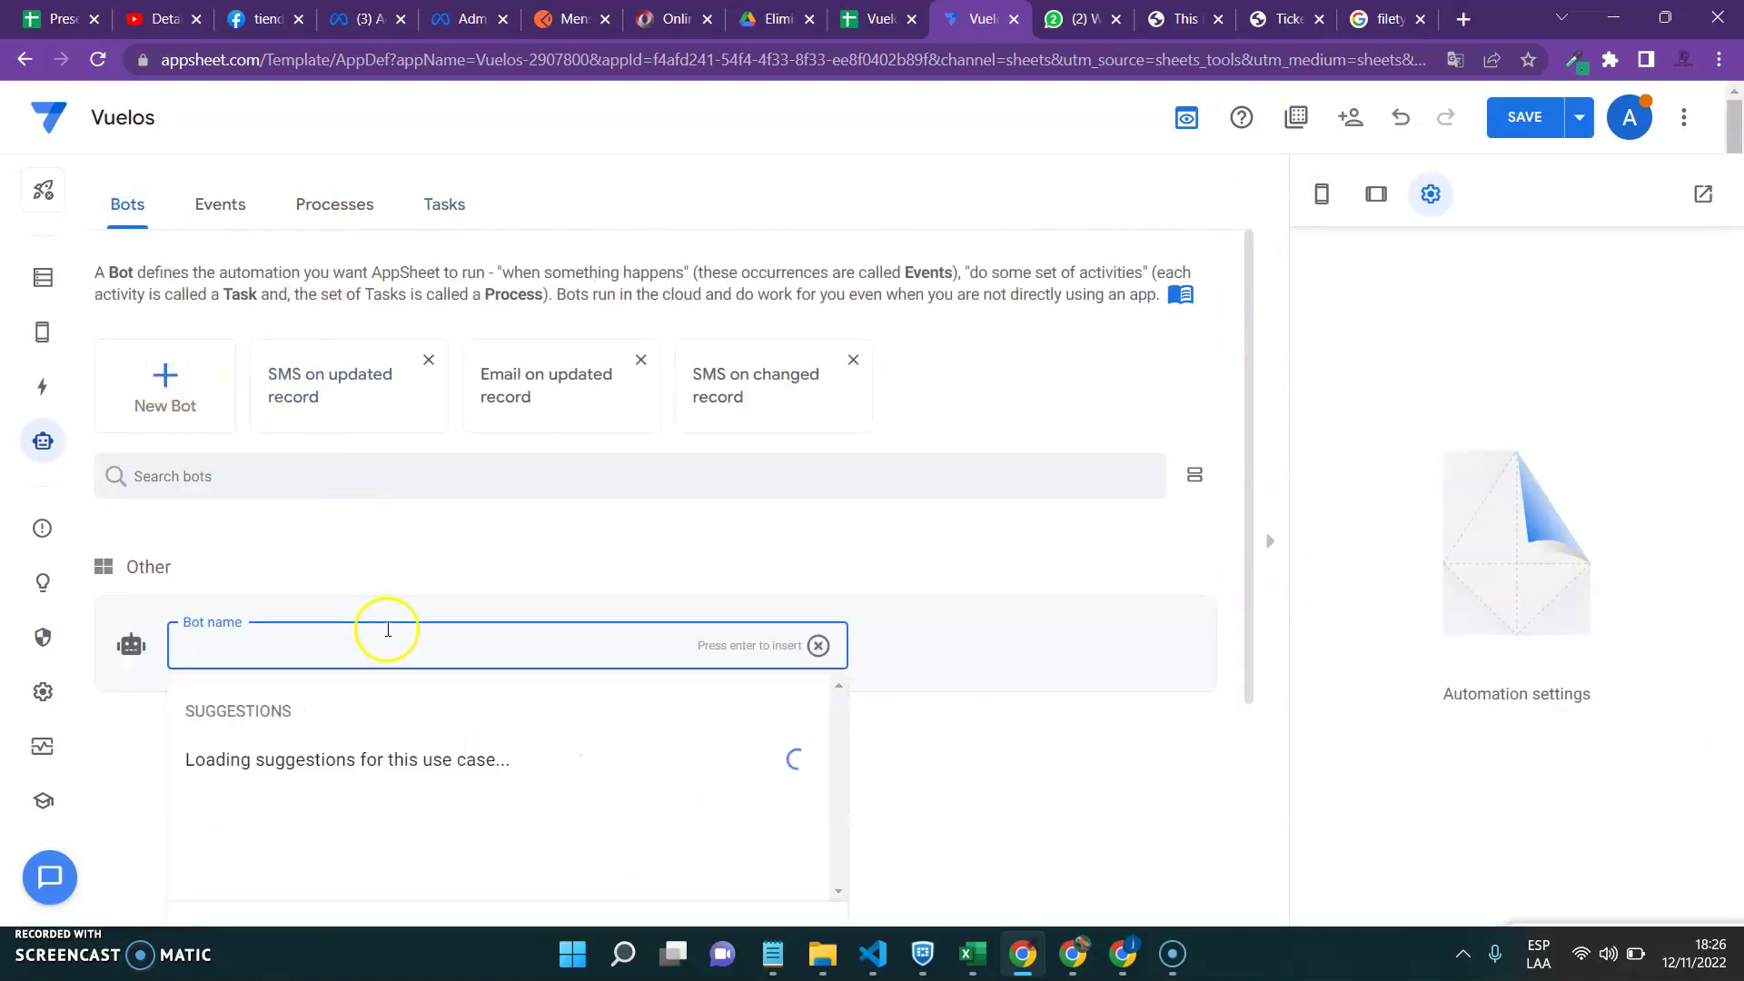
pyautogui.write('envi')
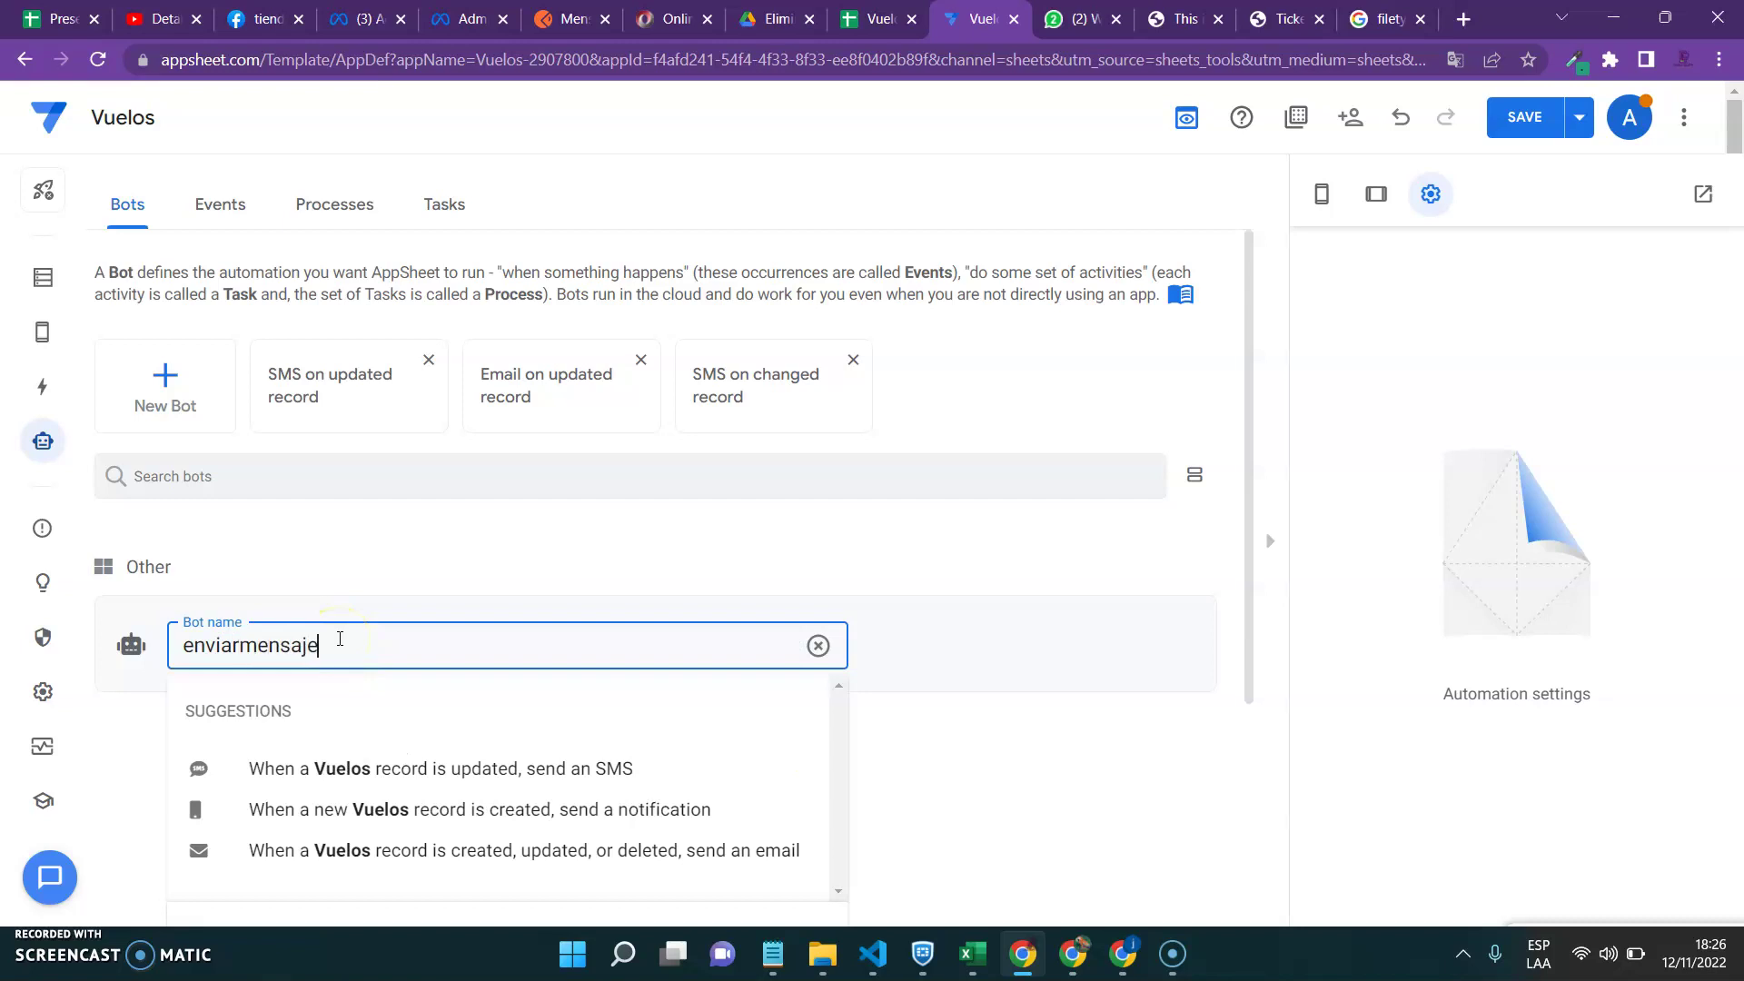
pyautogui.write('armensaje')
pyautogui.press('Return')
# - Add an event named enviomensaje to the enviarmensaje bot
pyautogui.click(681, 407)
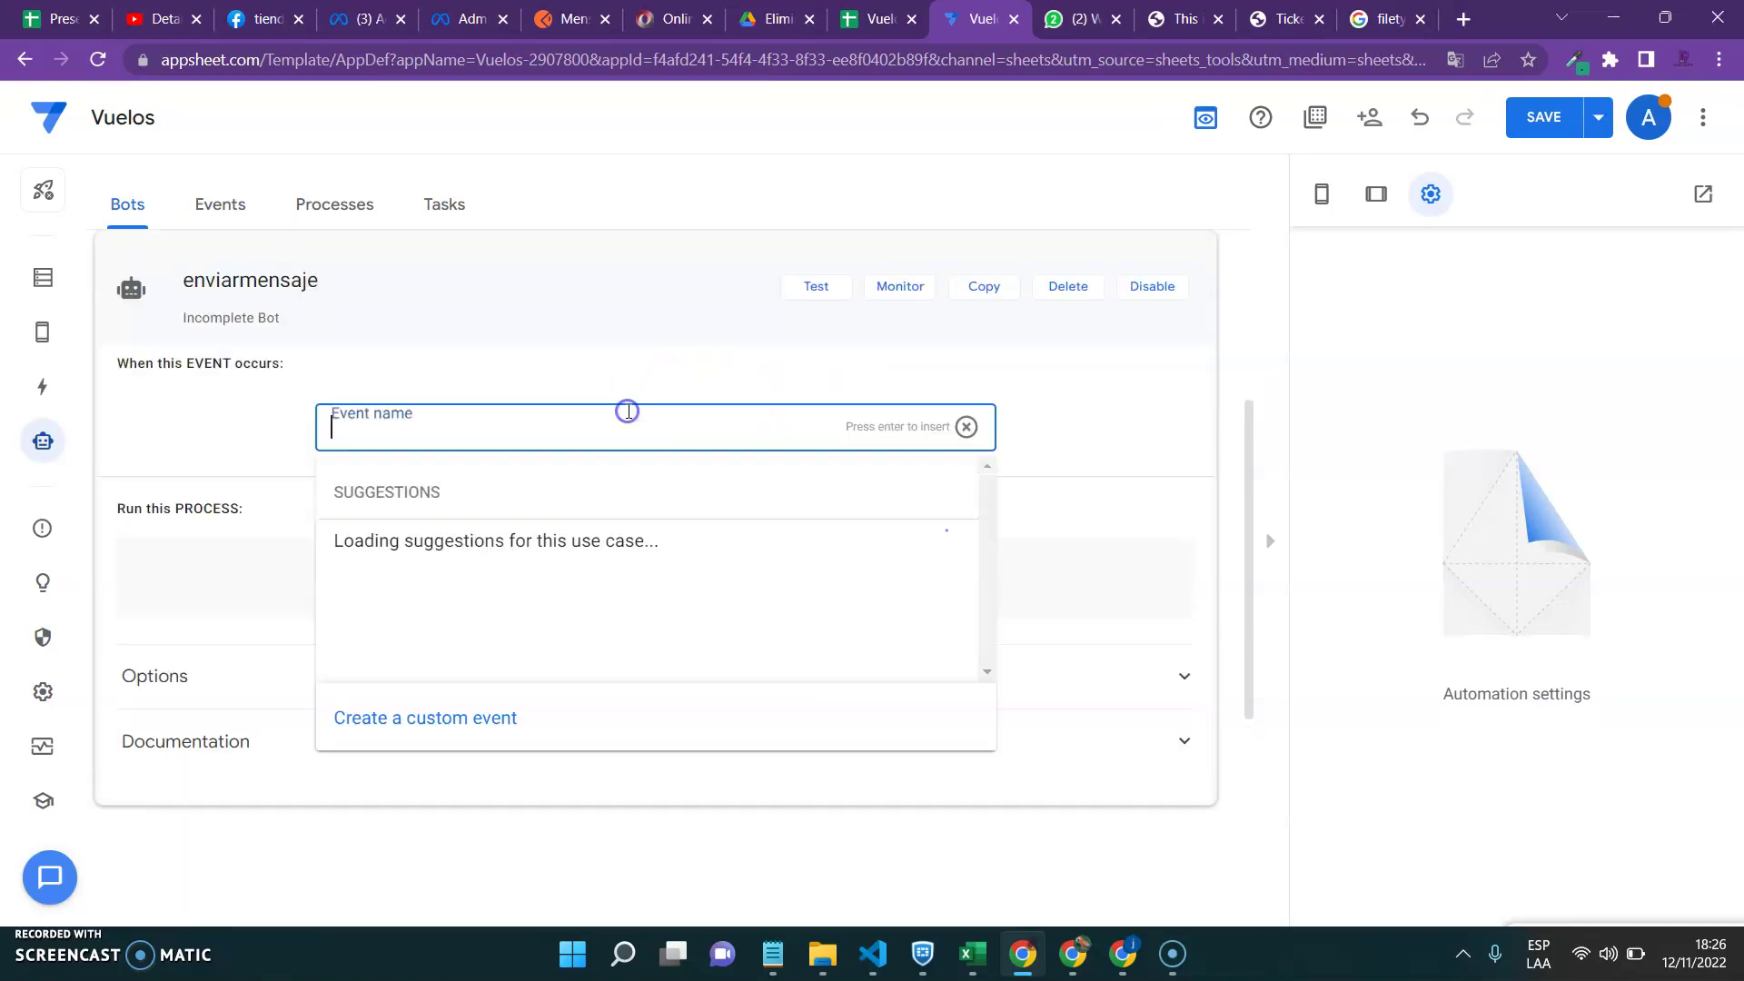
pyautogui.write('enviomensaje')
pyautogui.press('Return')
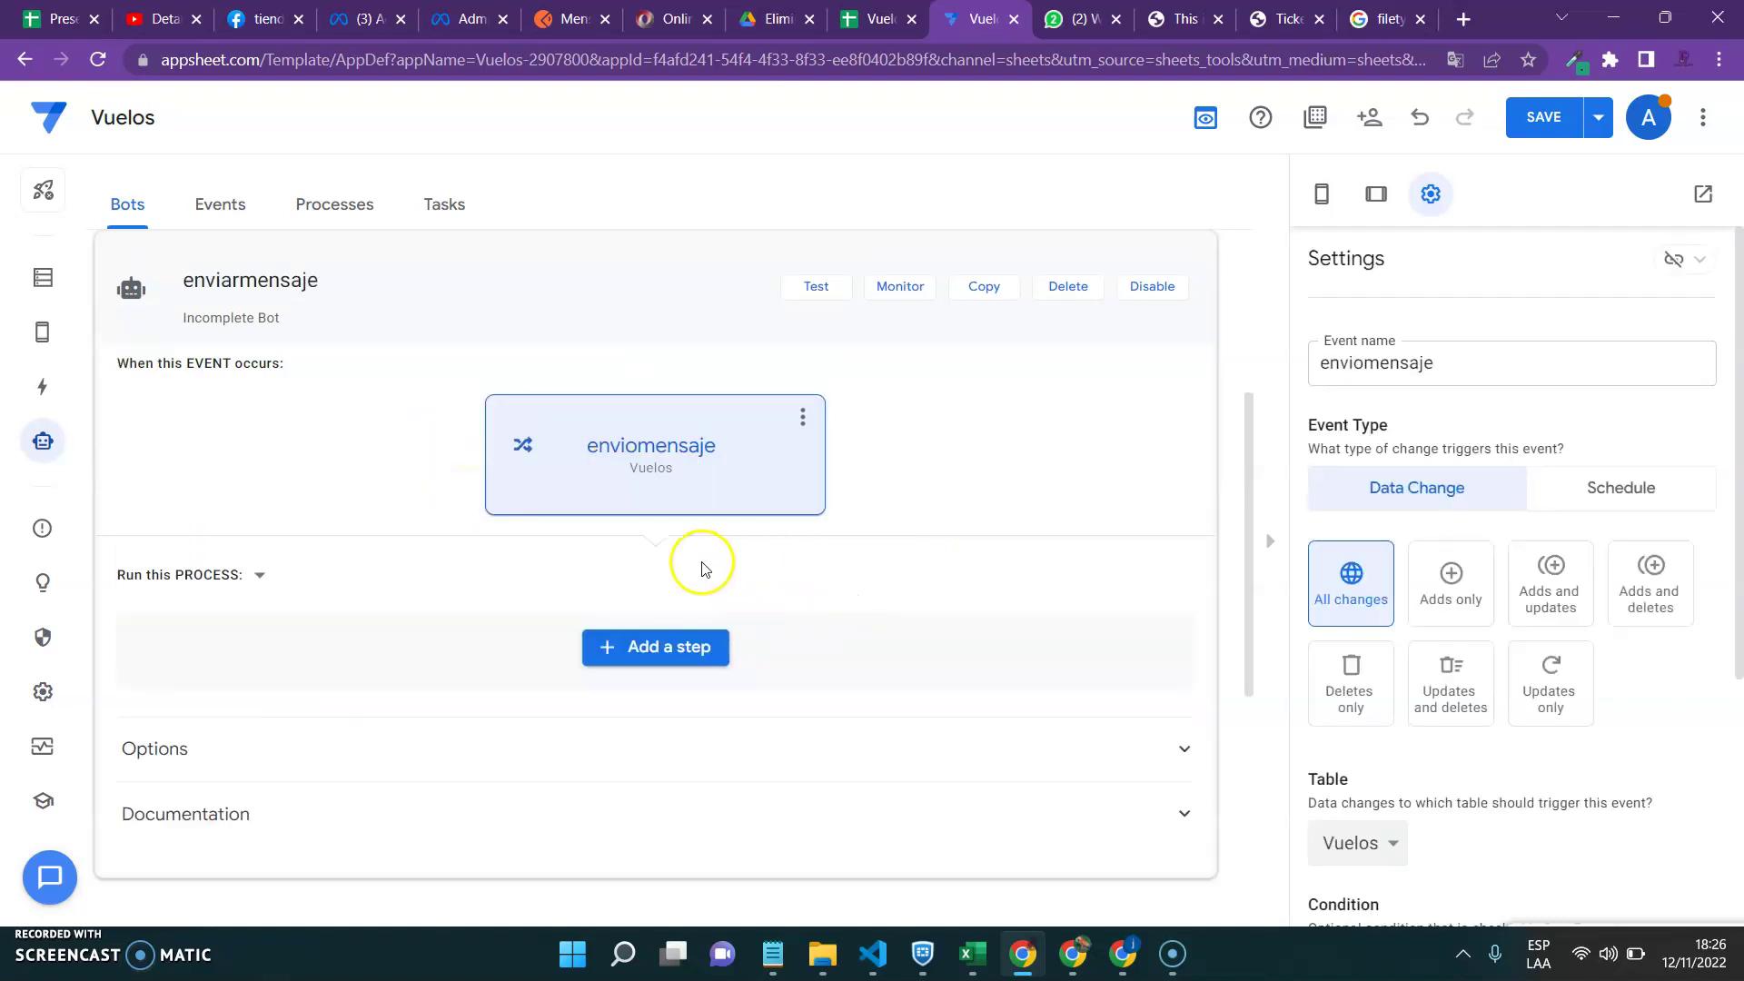
# - Add a step named enviarmensaje to the bot's process
pyautogui.click(648, 653)
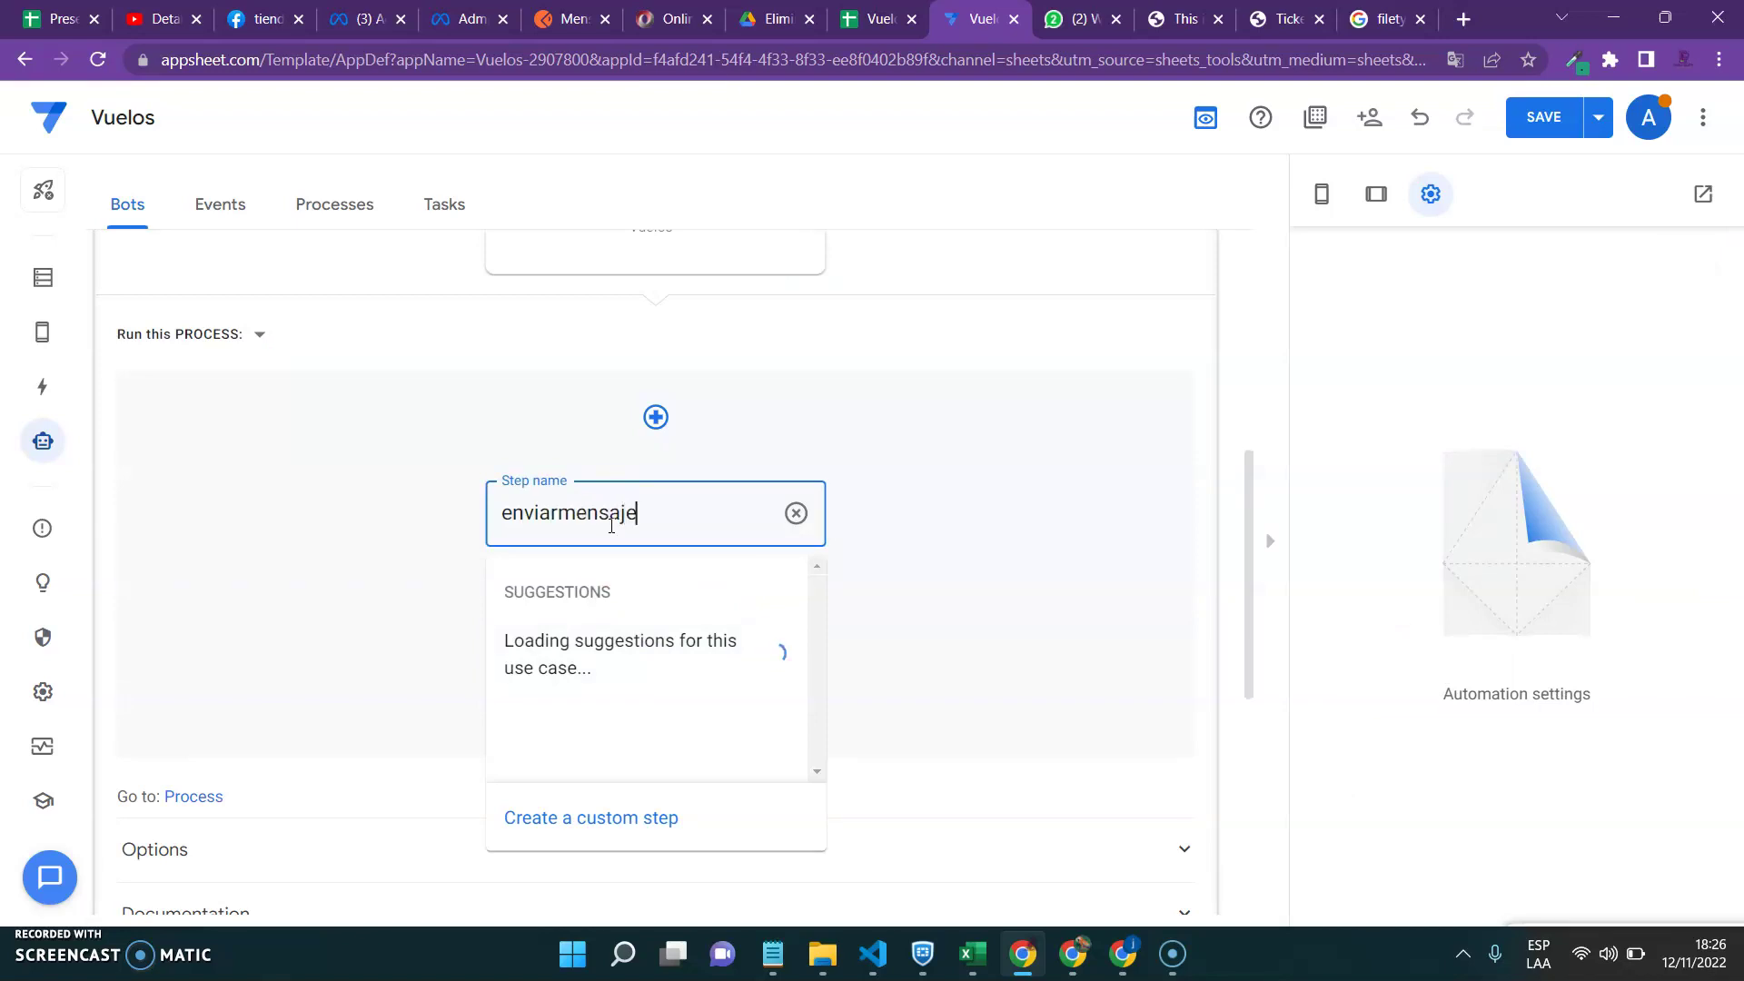
pyautogui.press('Return')
pyautogui.click(664, 696)
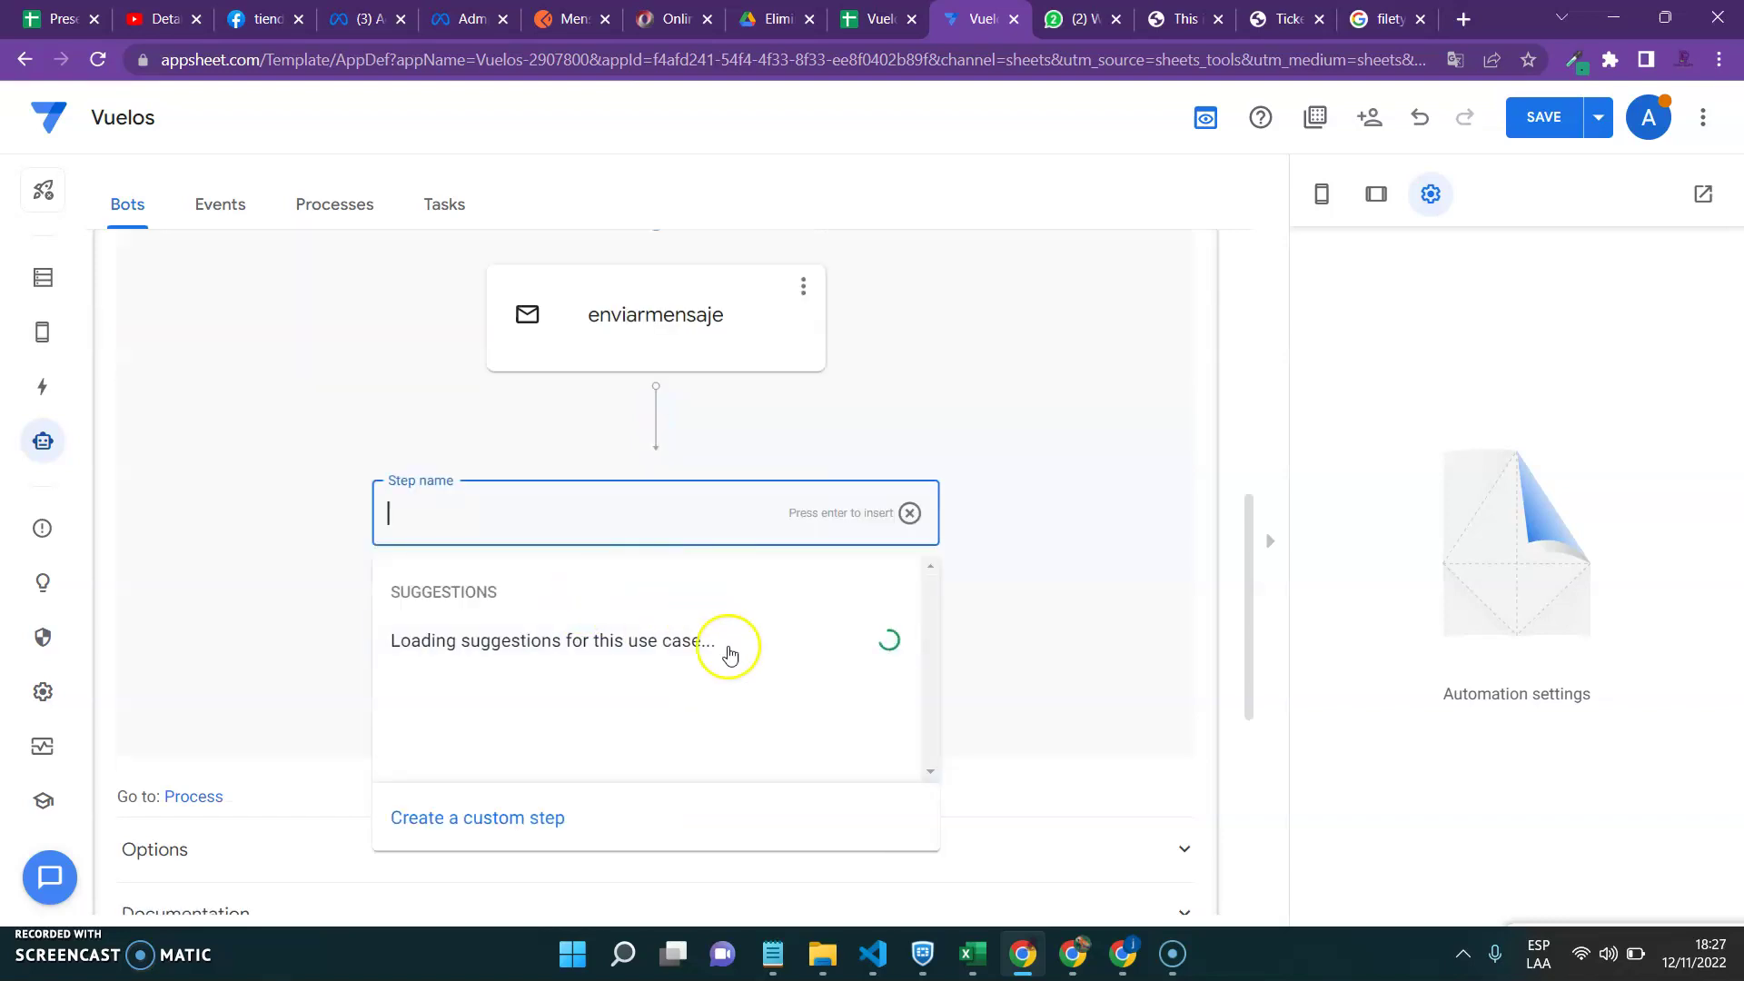
pyautogui.click(1000, 654)
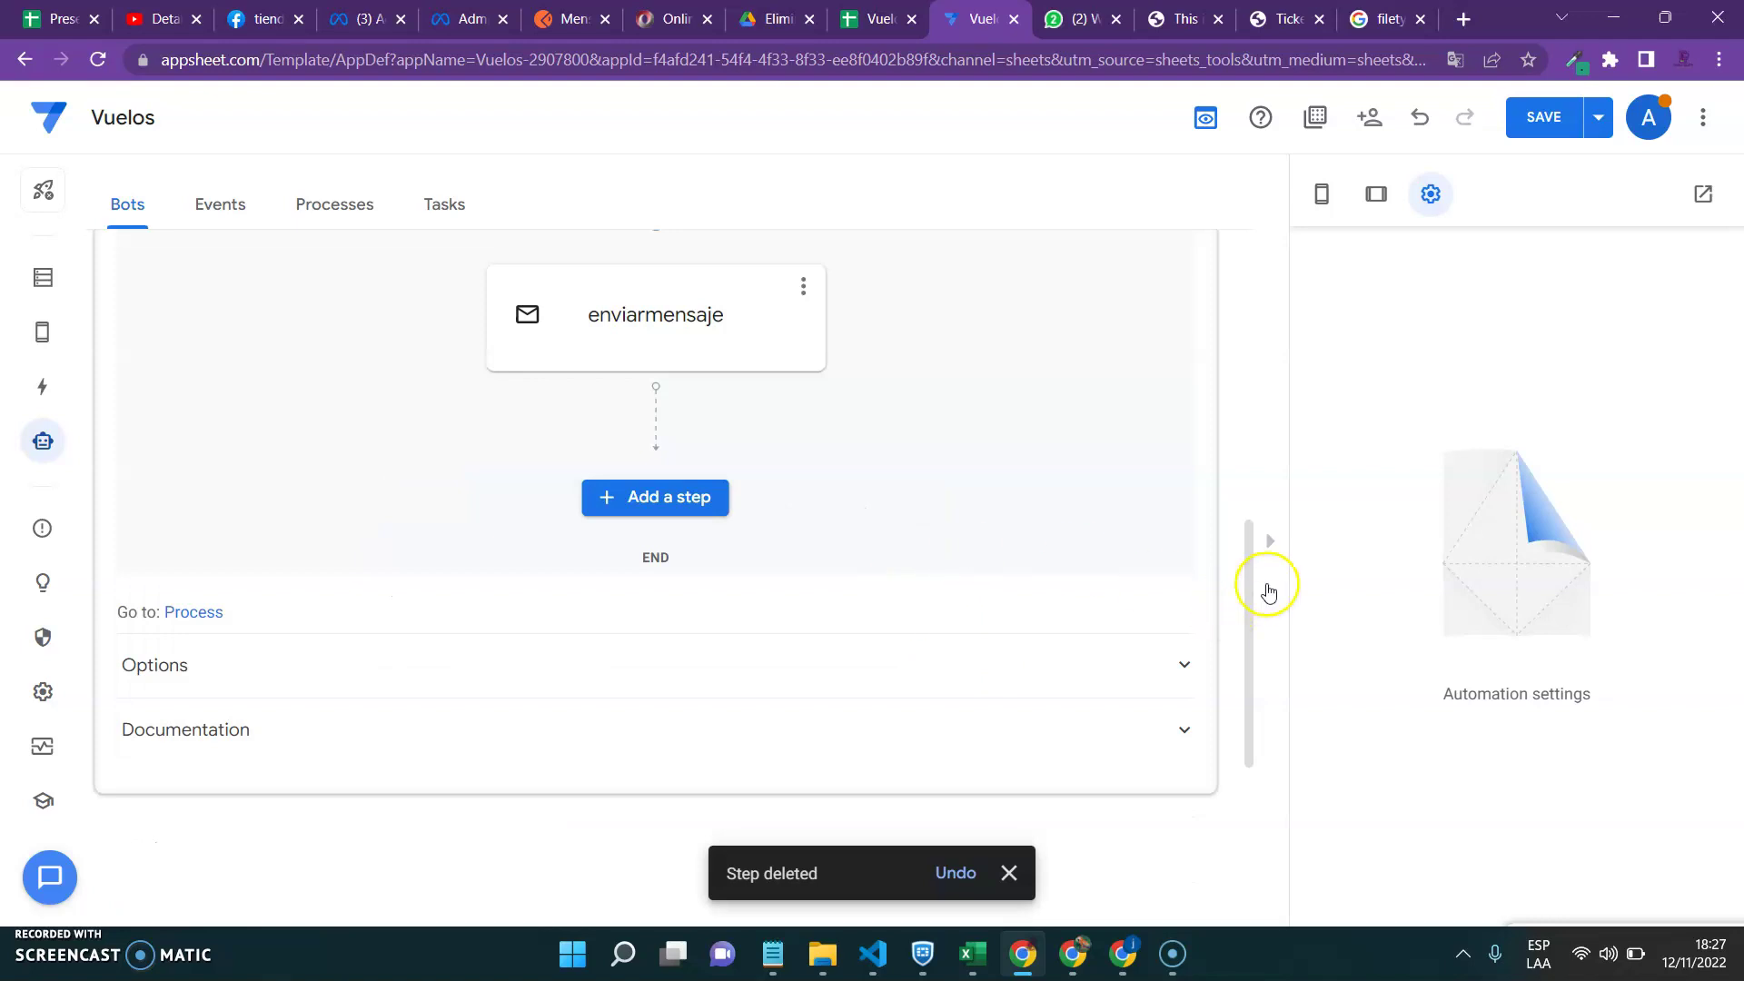
# - Add a second process step that runs the existing task enviarmensaje Task - 1
pyautogui.moveTo(1250, 591); pyautogui.dragTo(1250, 520)
pyautogui.click(803, 481)
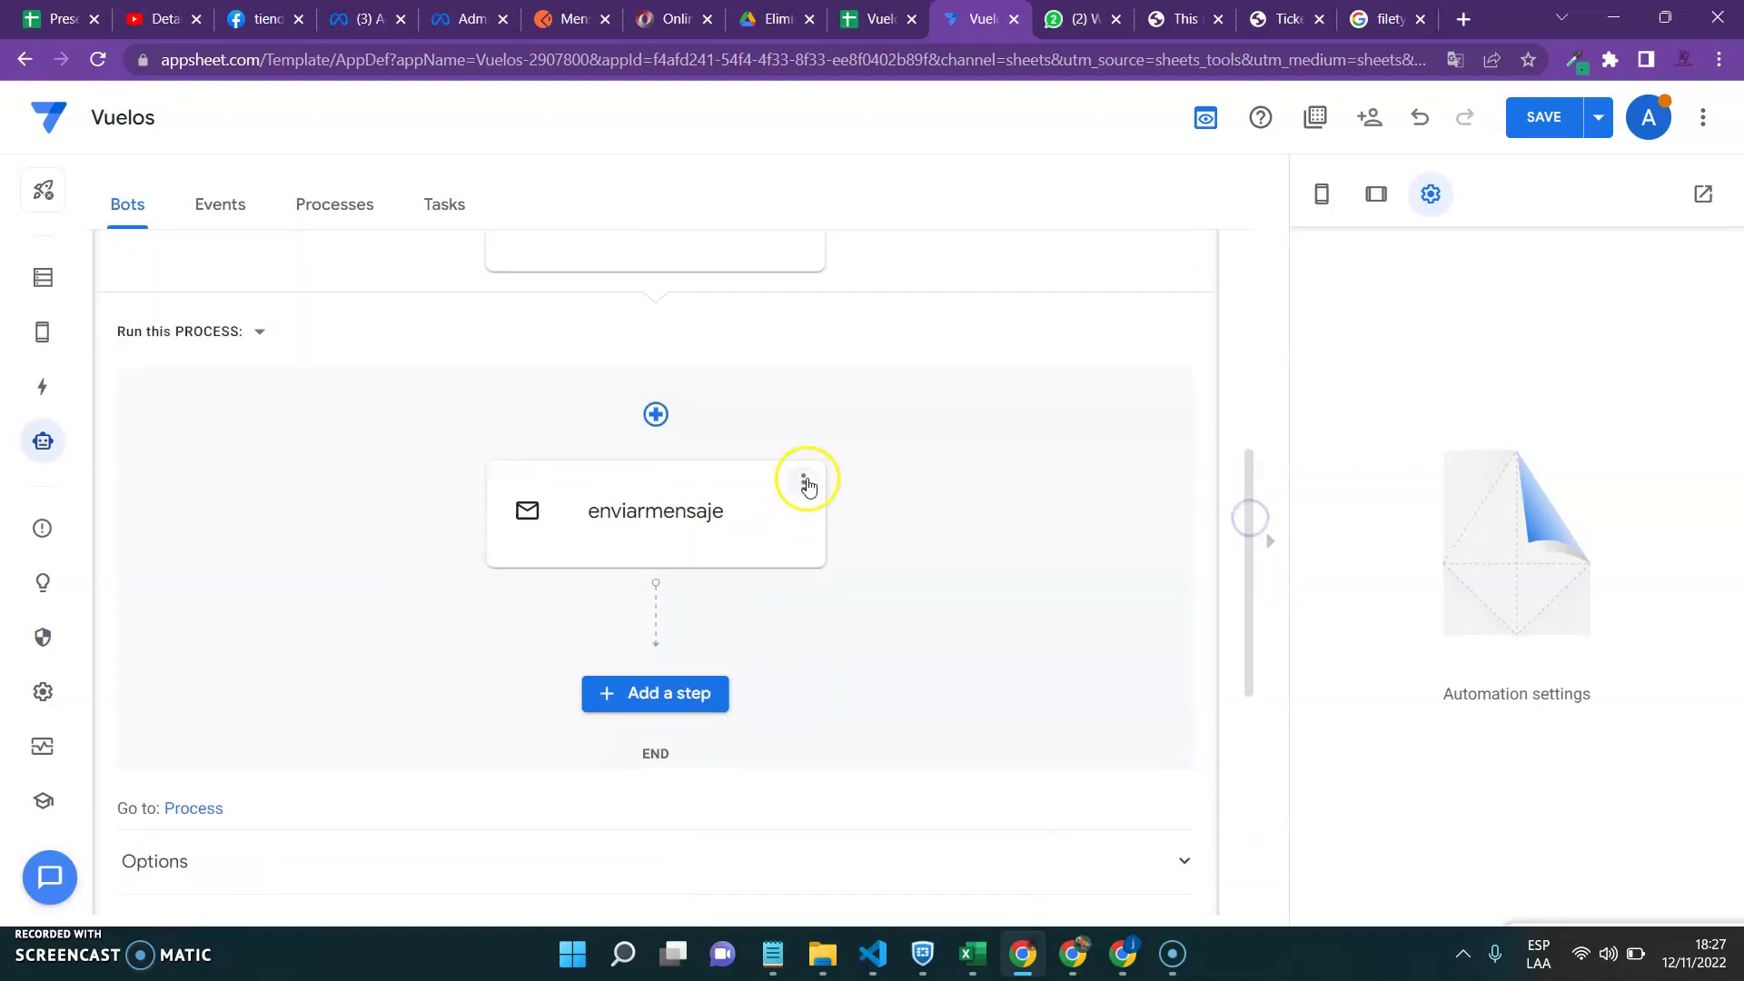
pyautogui.click(820, 531)
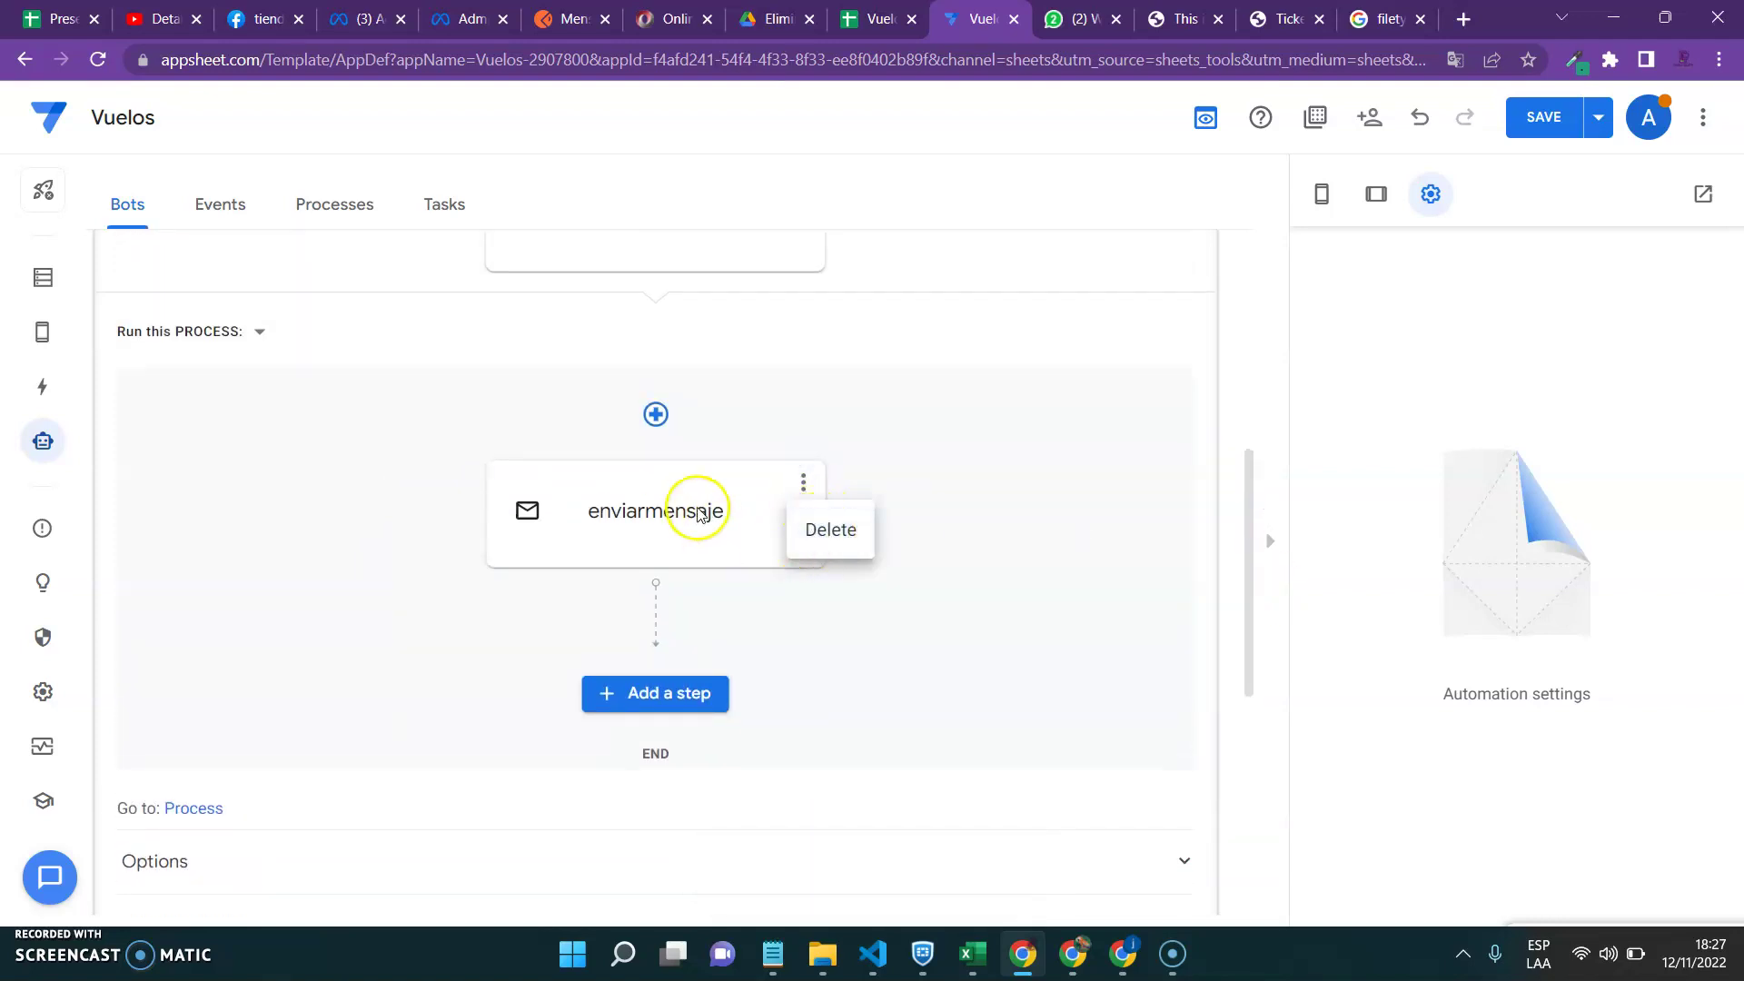
pyautogui.click(653, 415)
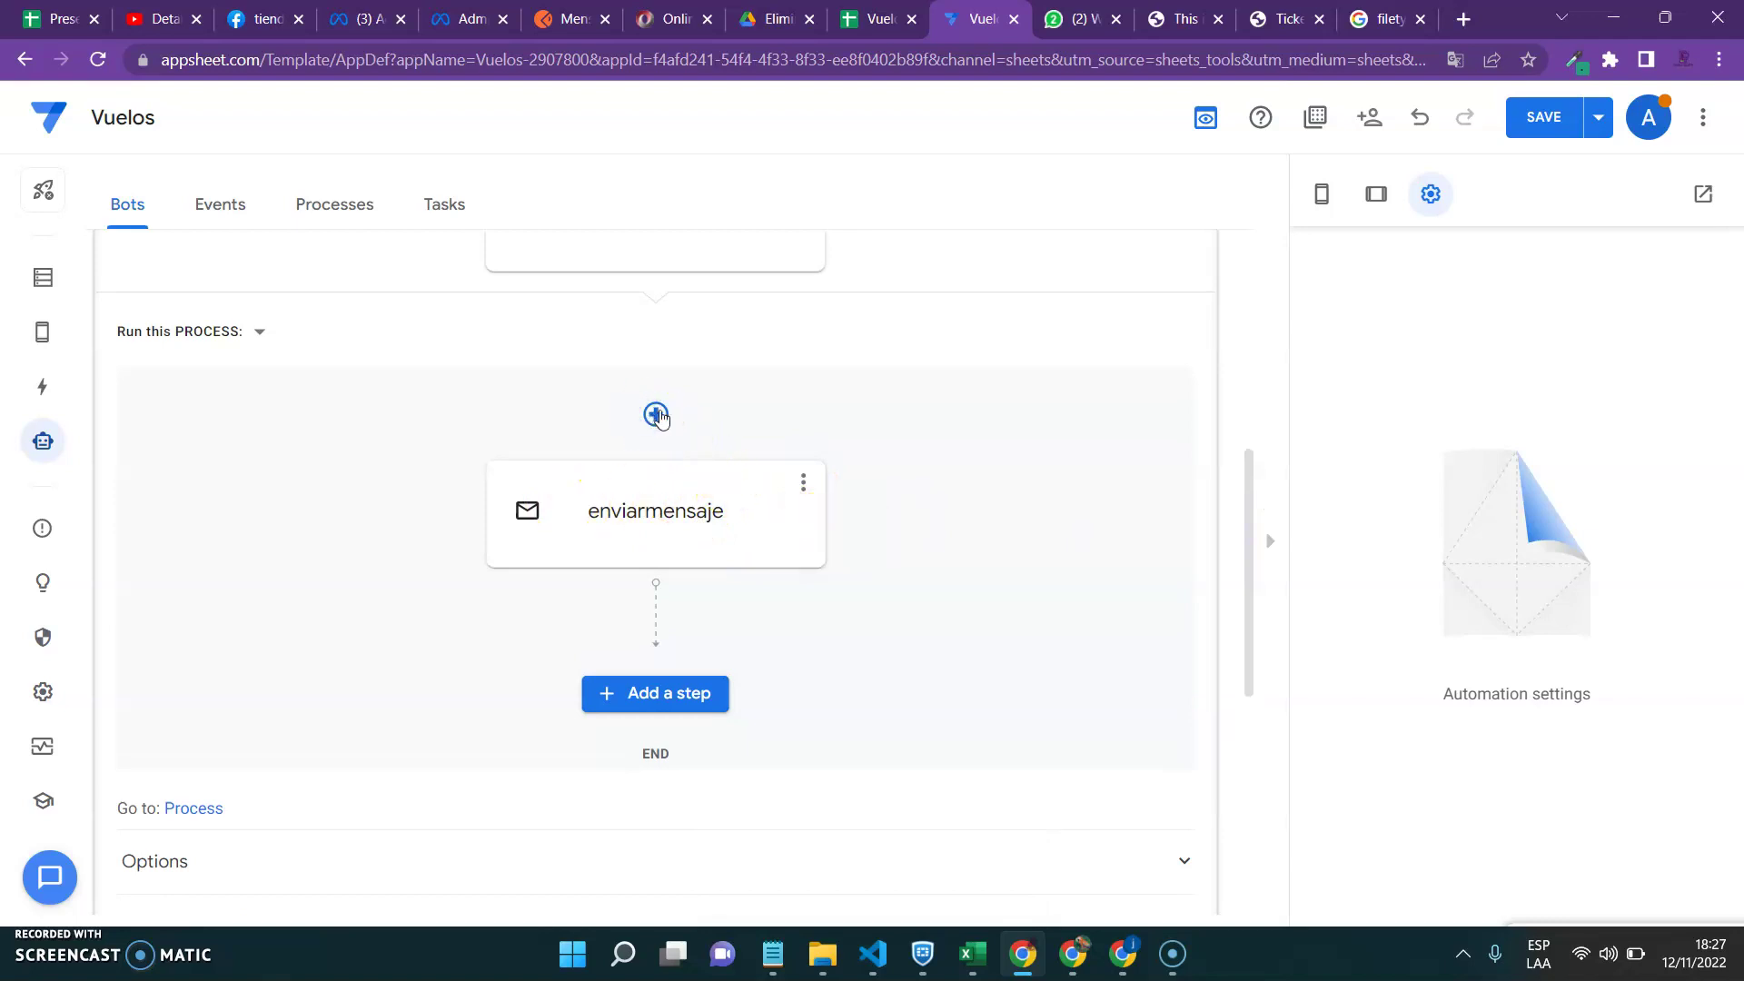
pyautogui.click(955, 636)
pyautogui.click(642, 693)
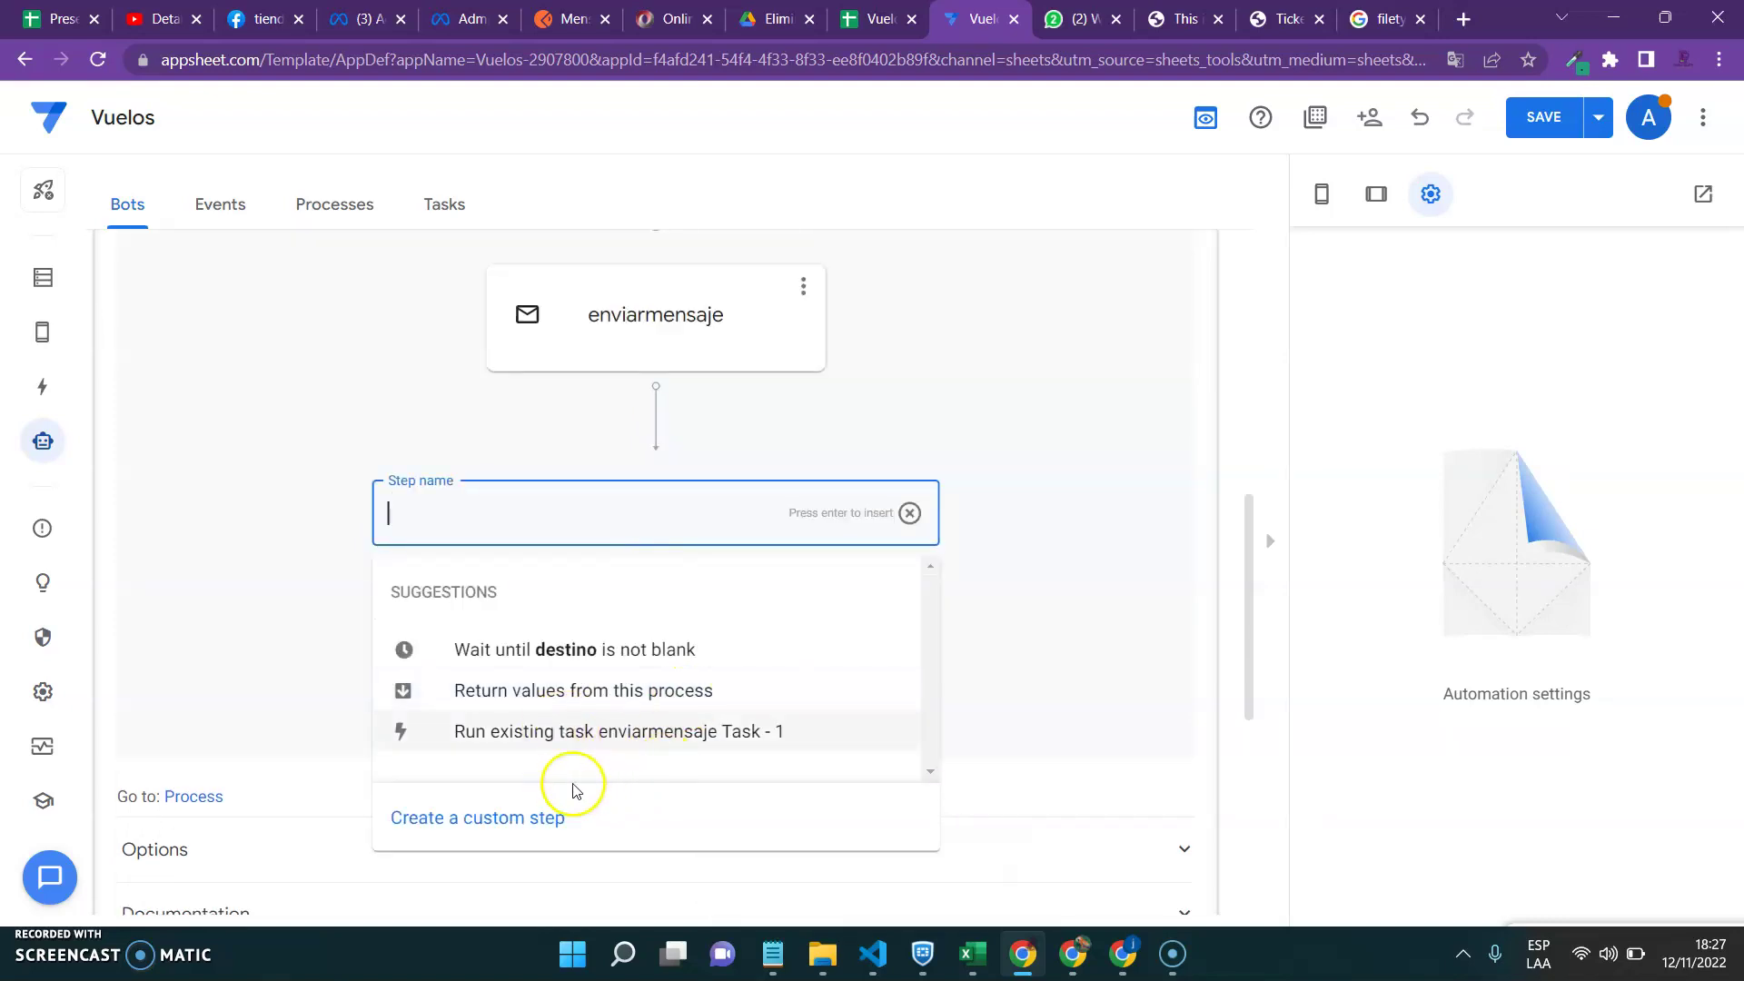
pyautogui.click(500, 732)
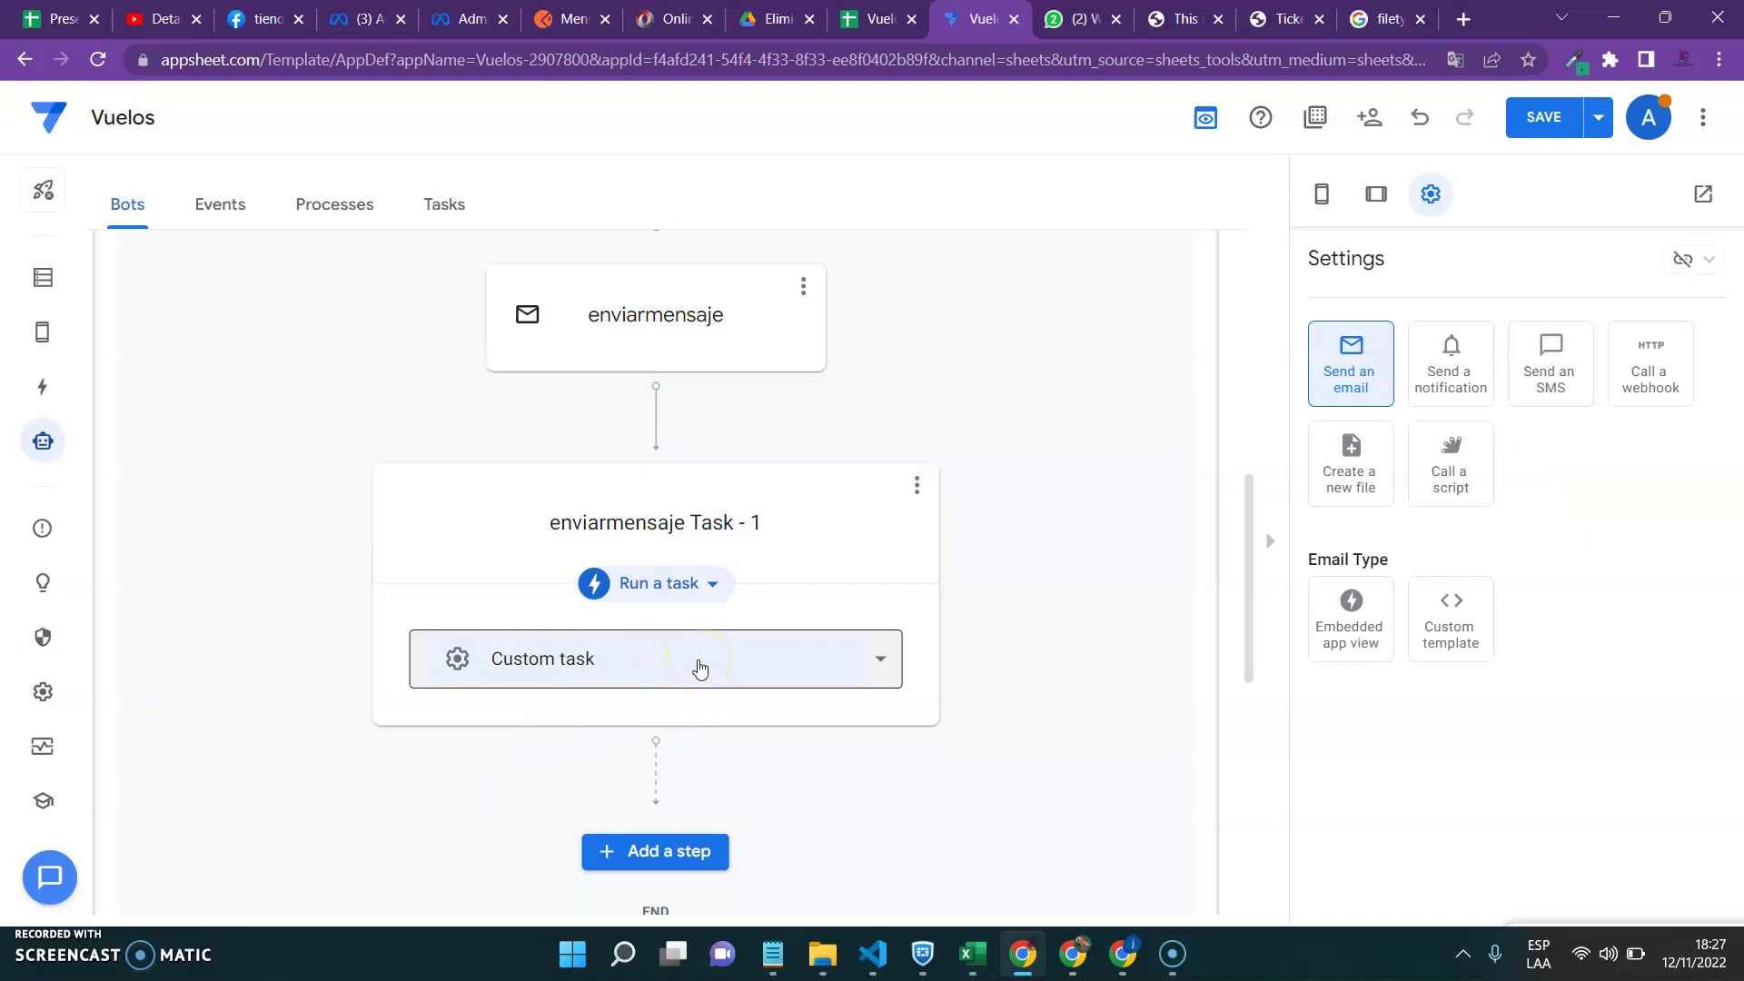
# - Delete both the enviarmensaje step and the enviarmensaje Task - 1 step from the bot's process
pyautogui.click(804, 295)
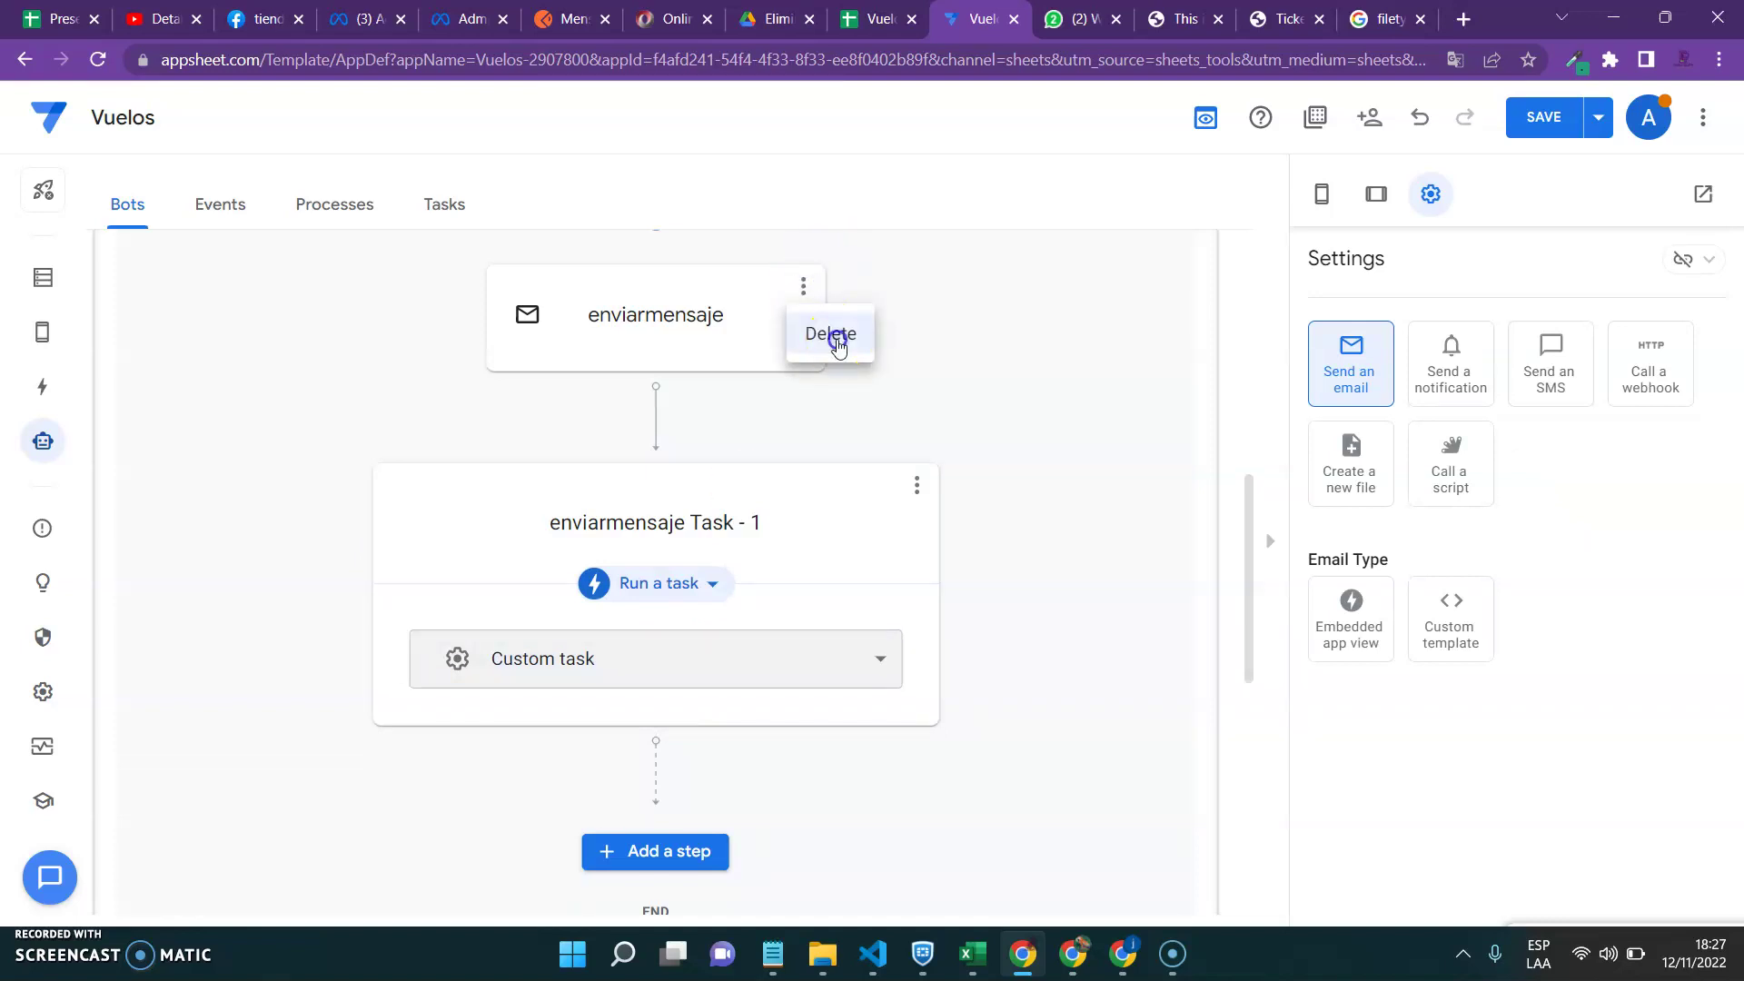
pyautogui.click(830, 333)
pyautogui.click(803, 288)
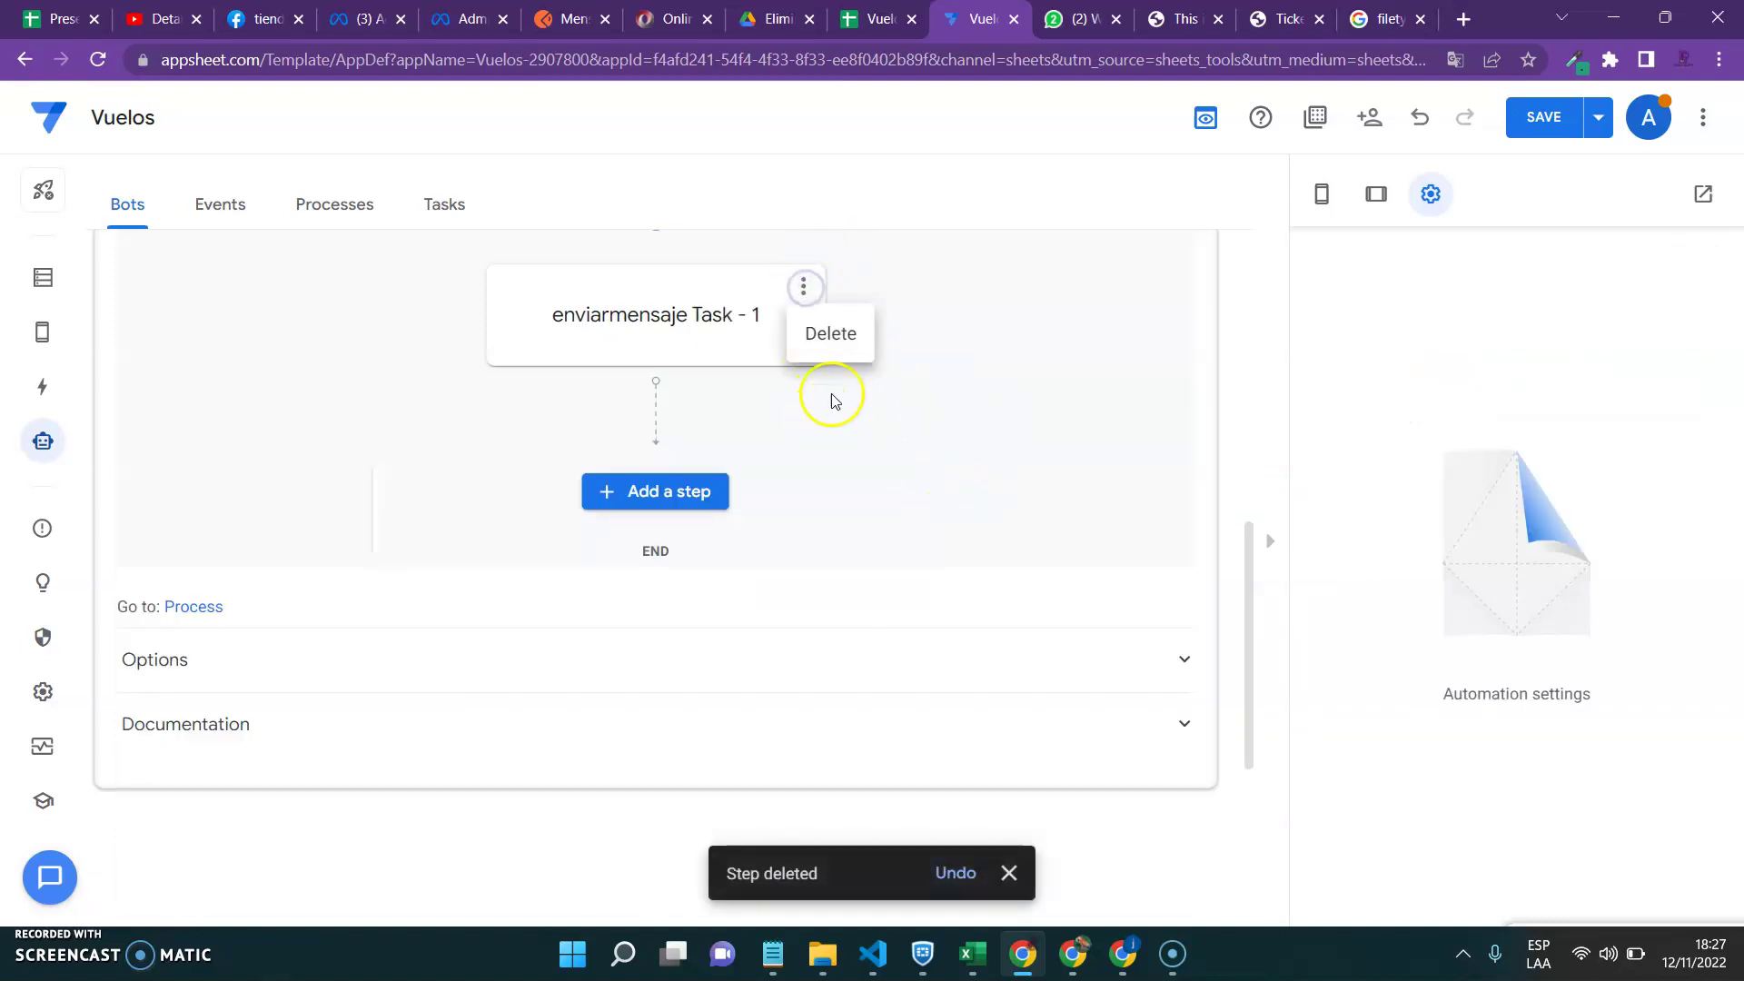
pyautogui.click(827, 331)
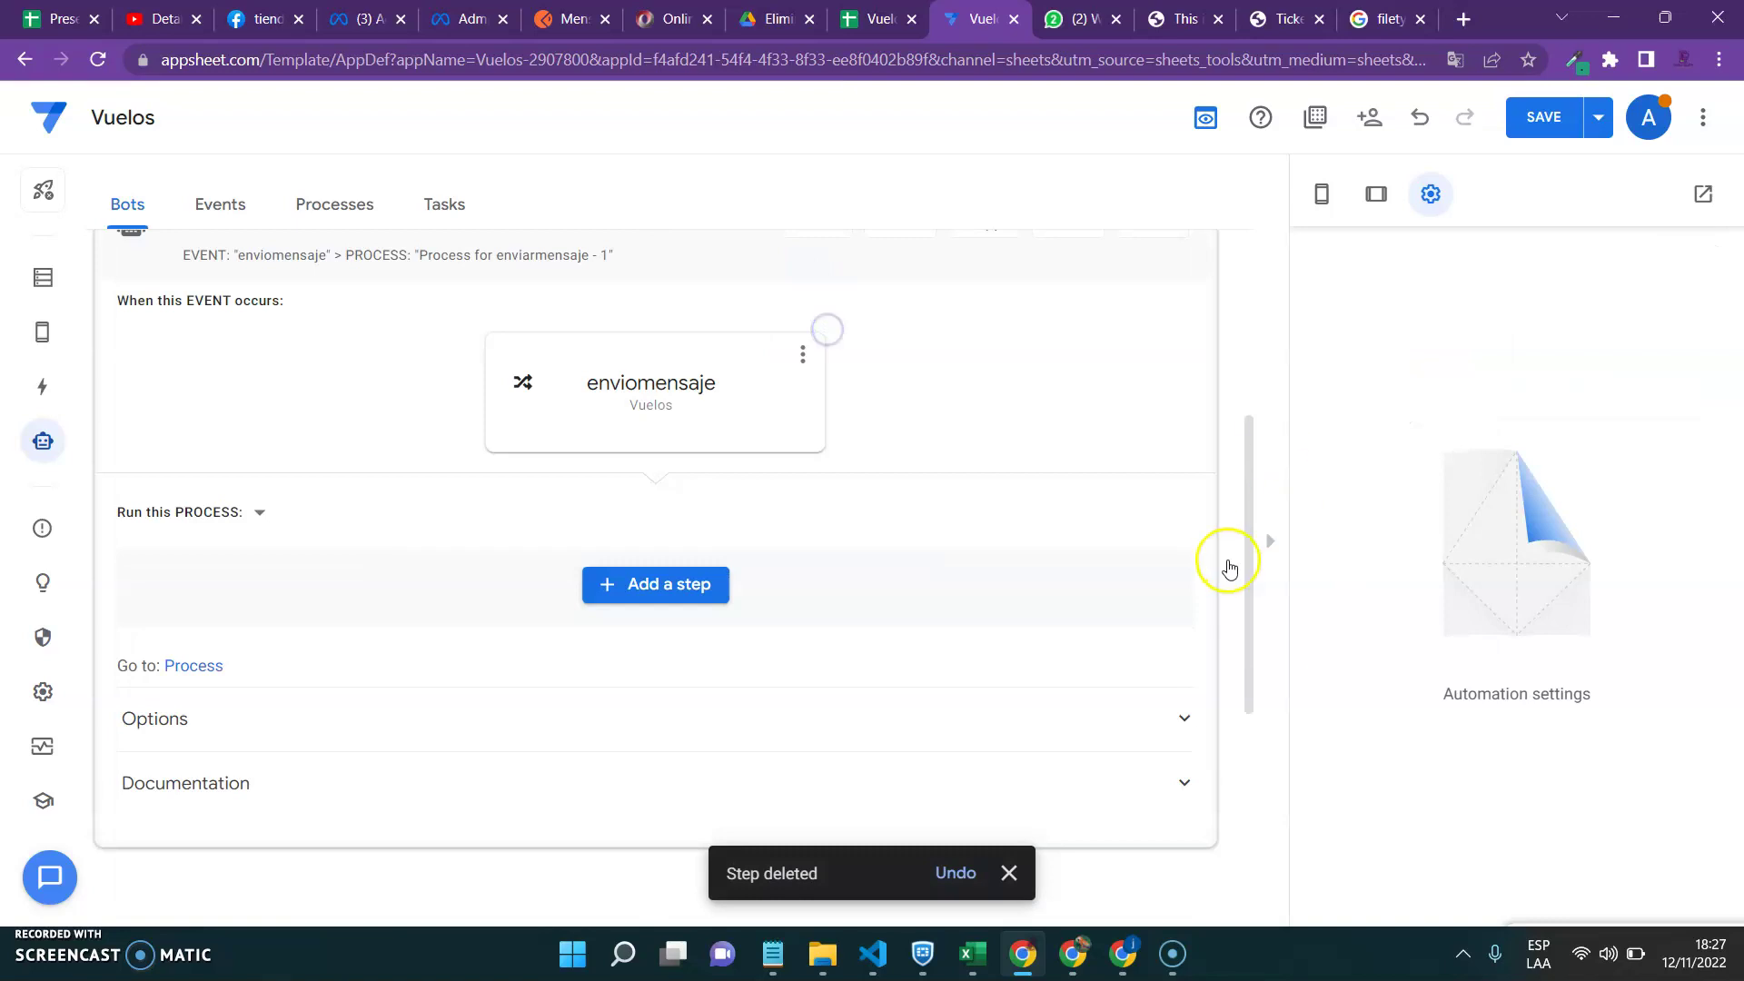
# - Add a custom step to the bot's process that runs the existing task enviomensajeboleto
pyautogui.click(614, 592)
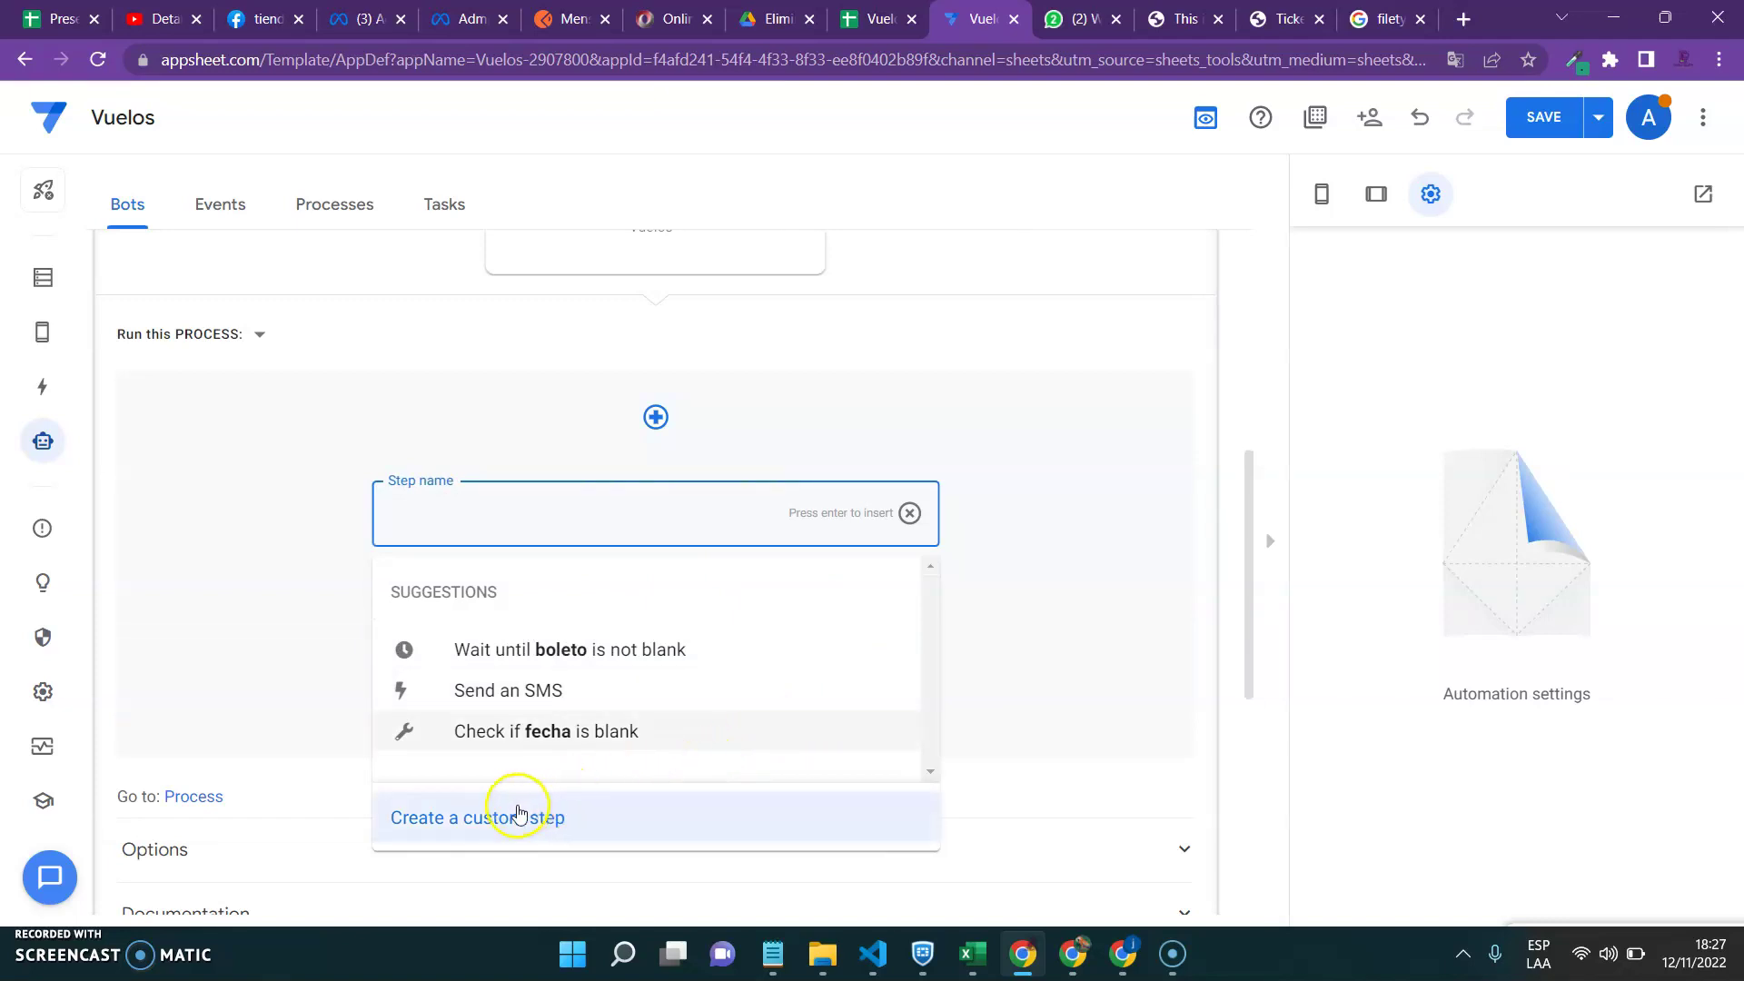
pyautogui.click(486, 817)
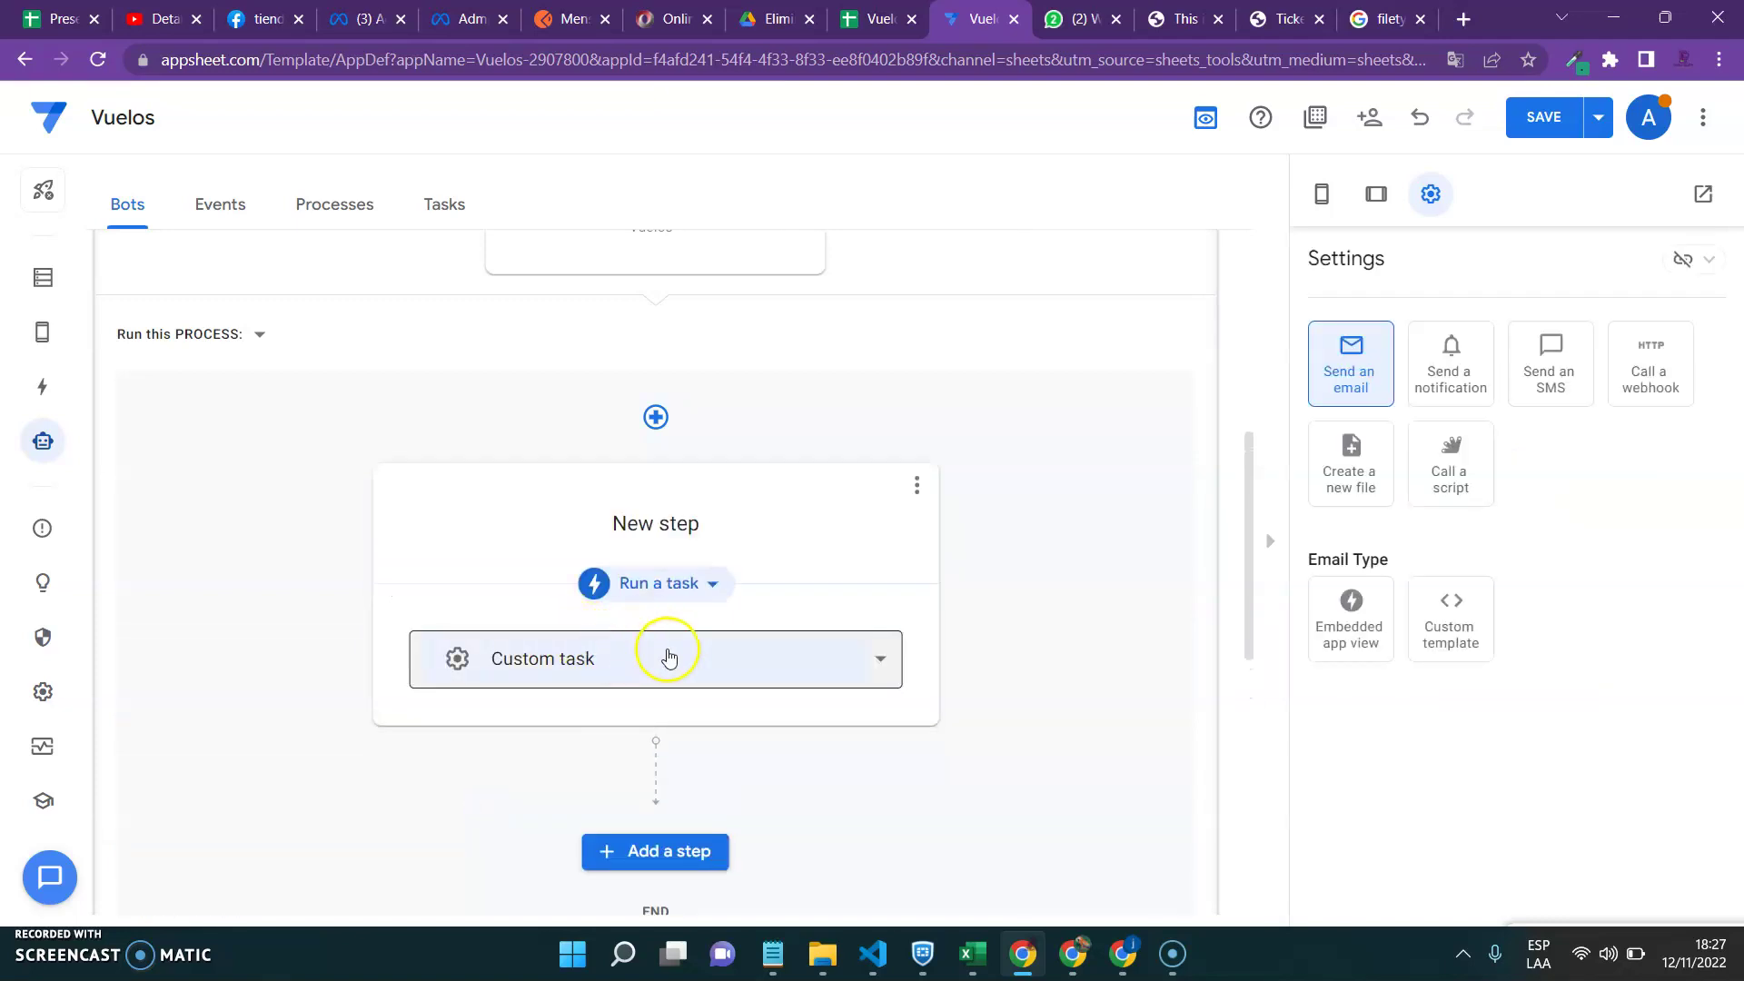
pyautogui.click(699, 662)
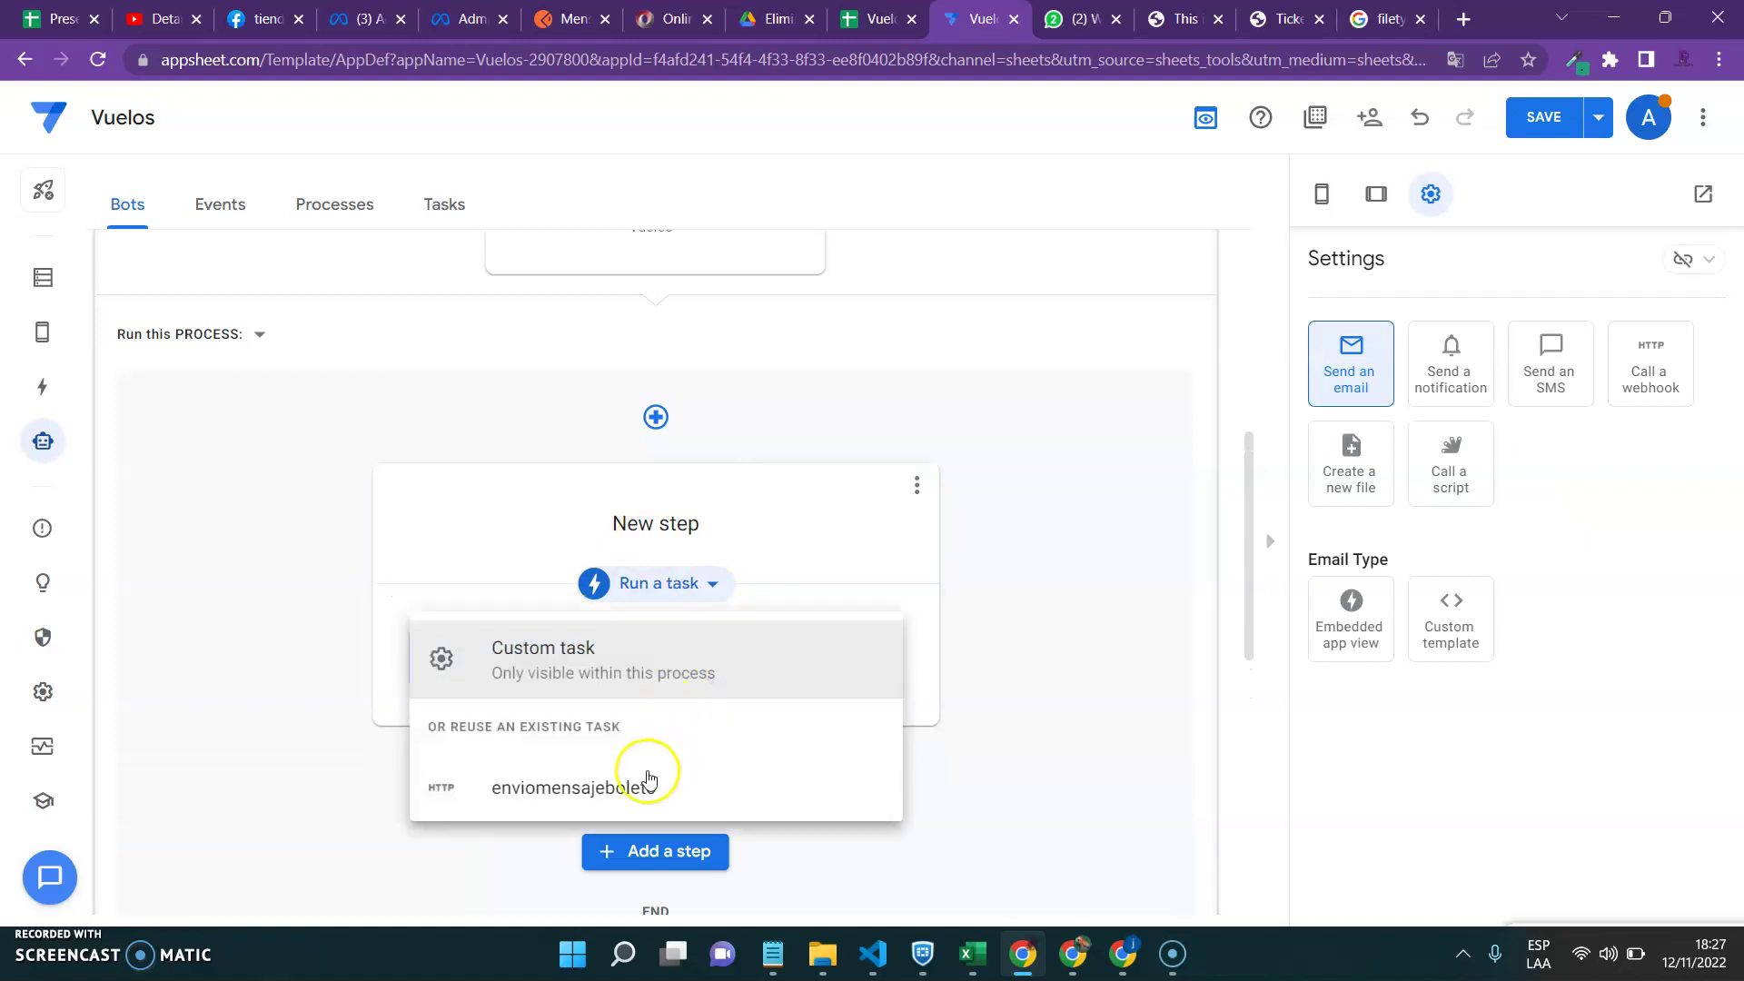
pyautogui.click(527, 789)
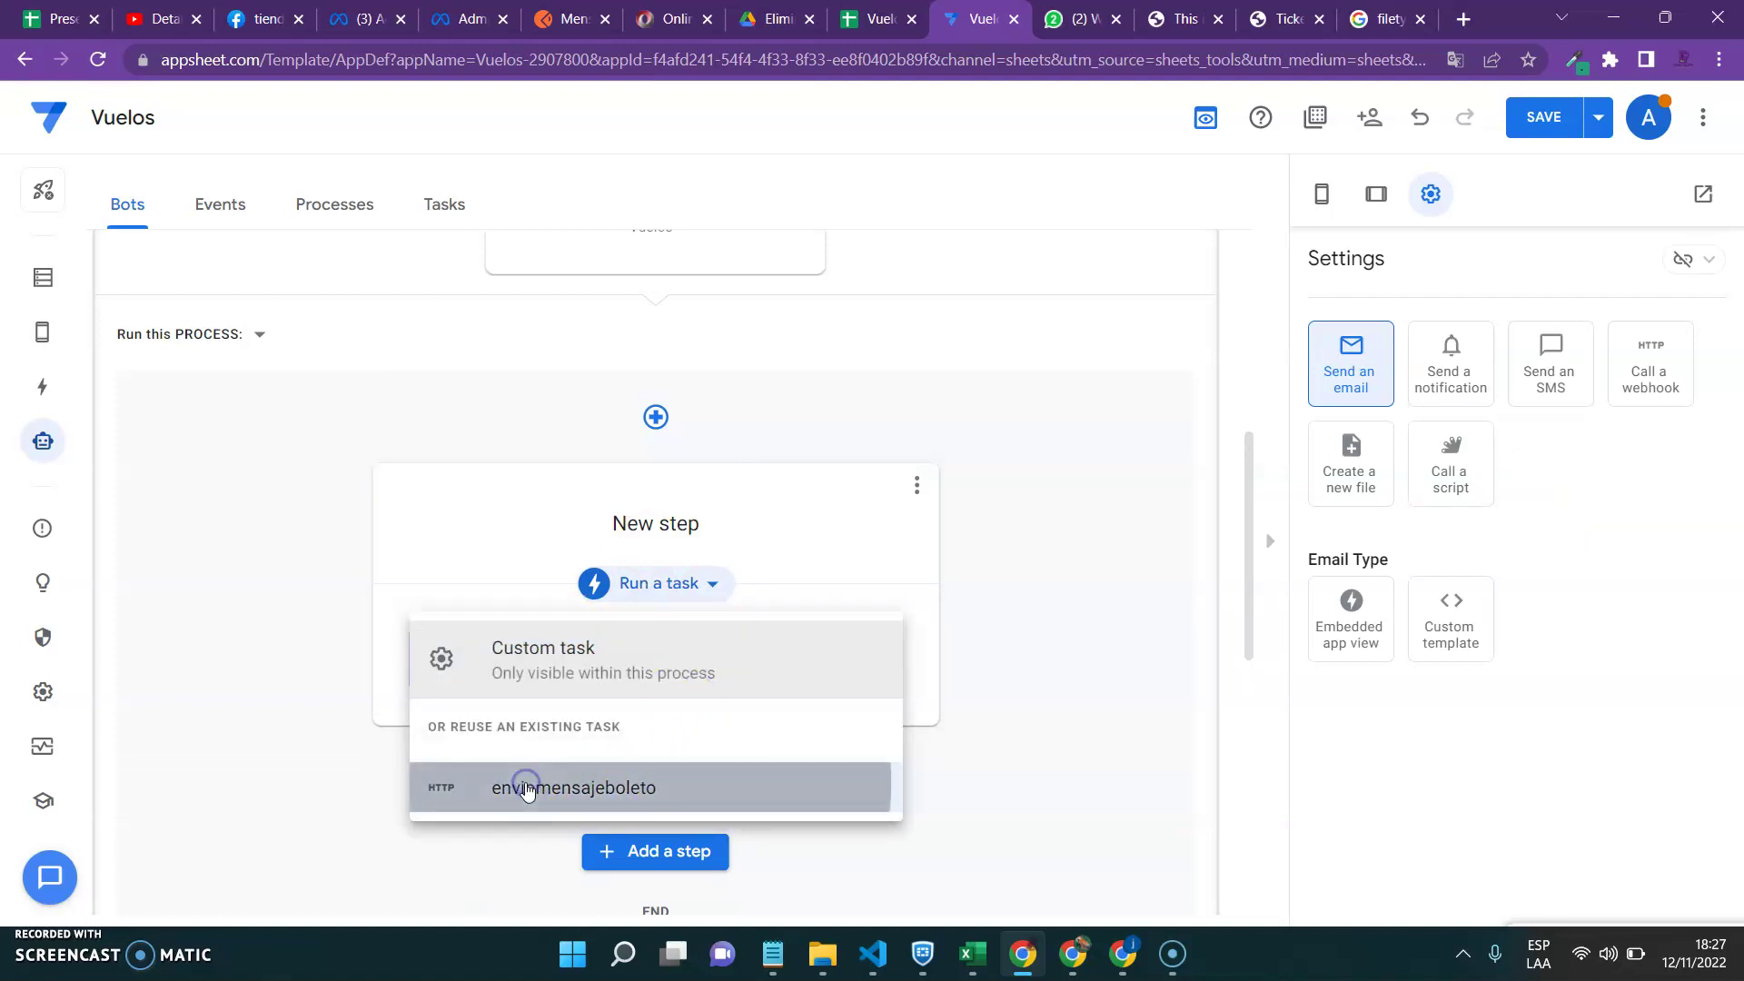
pyautogui.click(1102, 616)
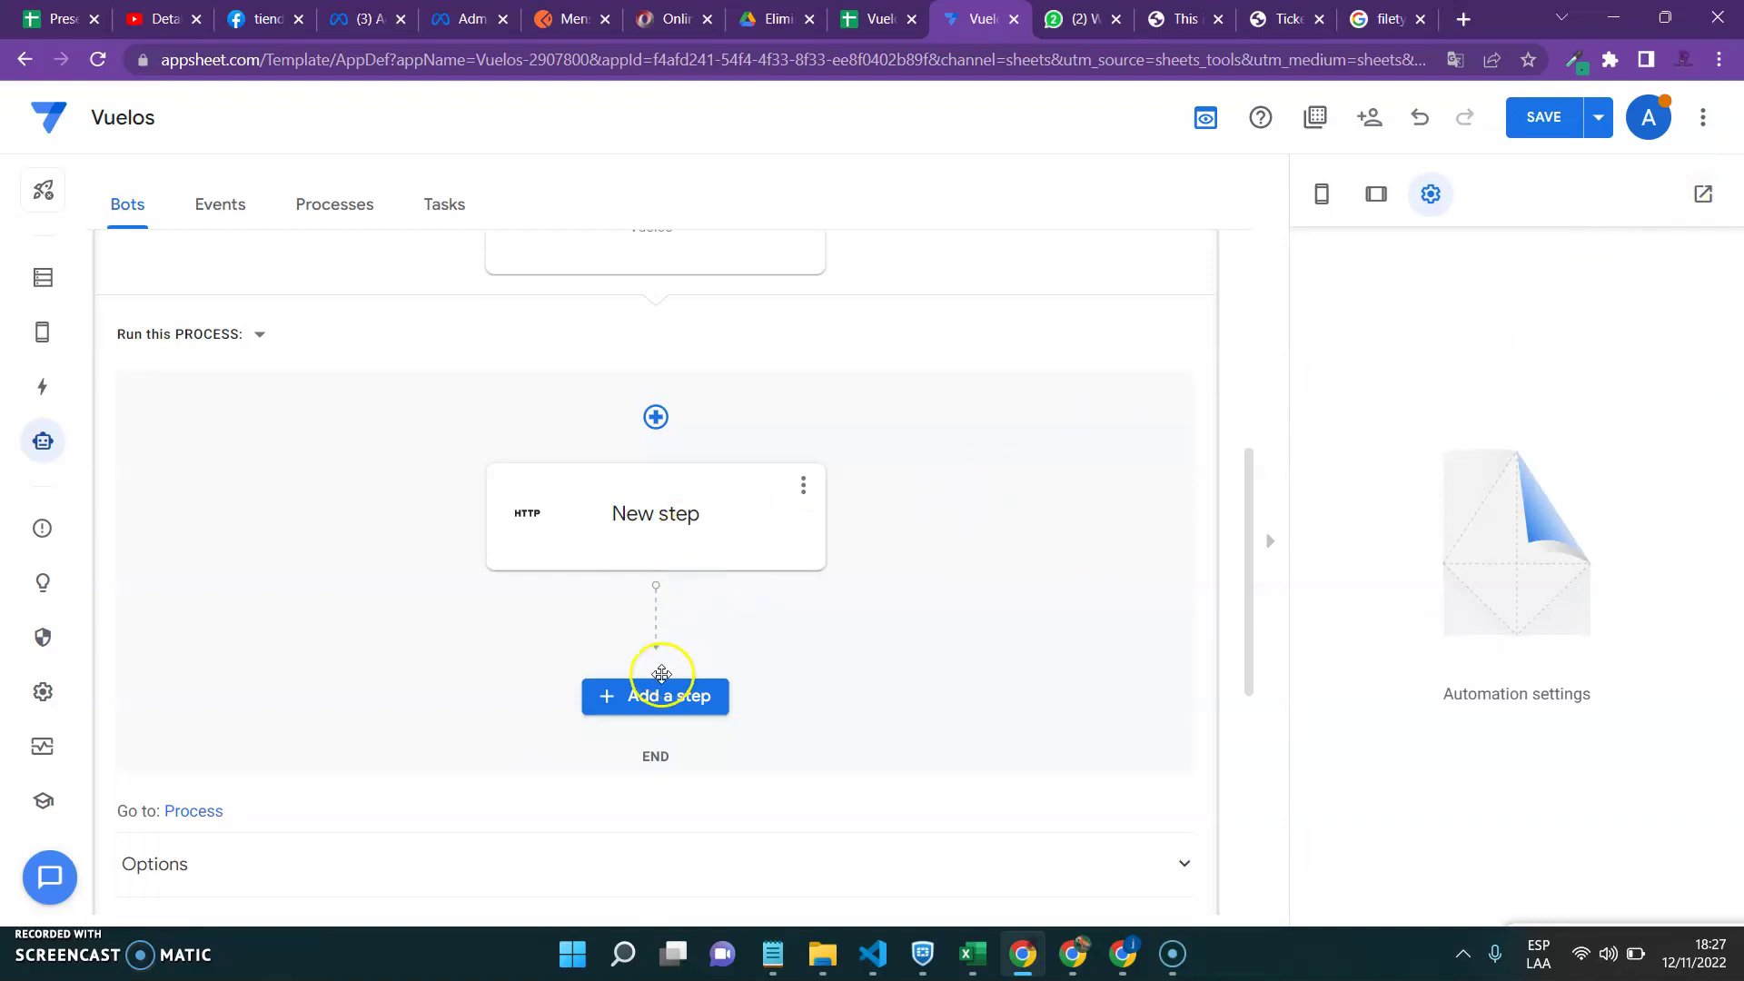
# - Rename the new process step as envo mensaje
pyautogui.click(670, 514)
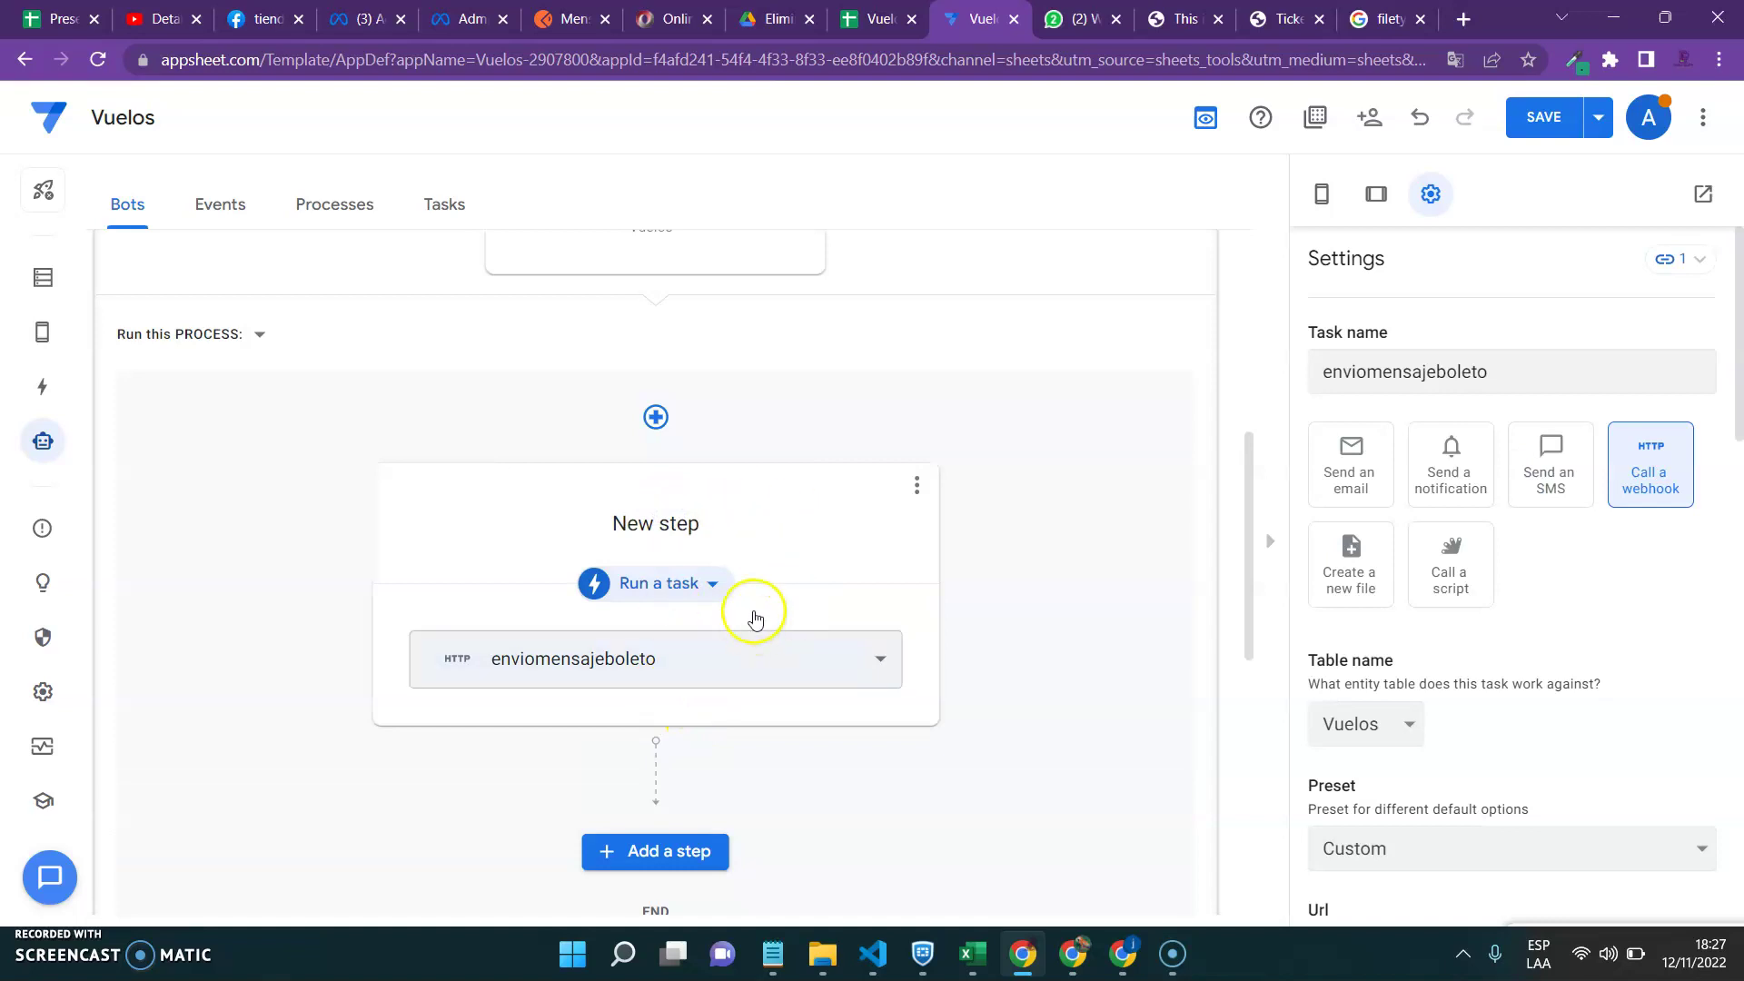
pyautogui.click(666, 519)
pyautogui.write('envo mensaje')
pyautogui.click(821, 576)
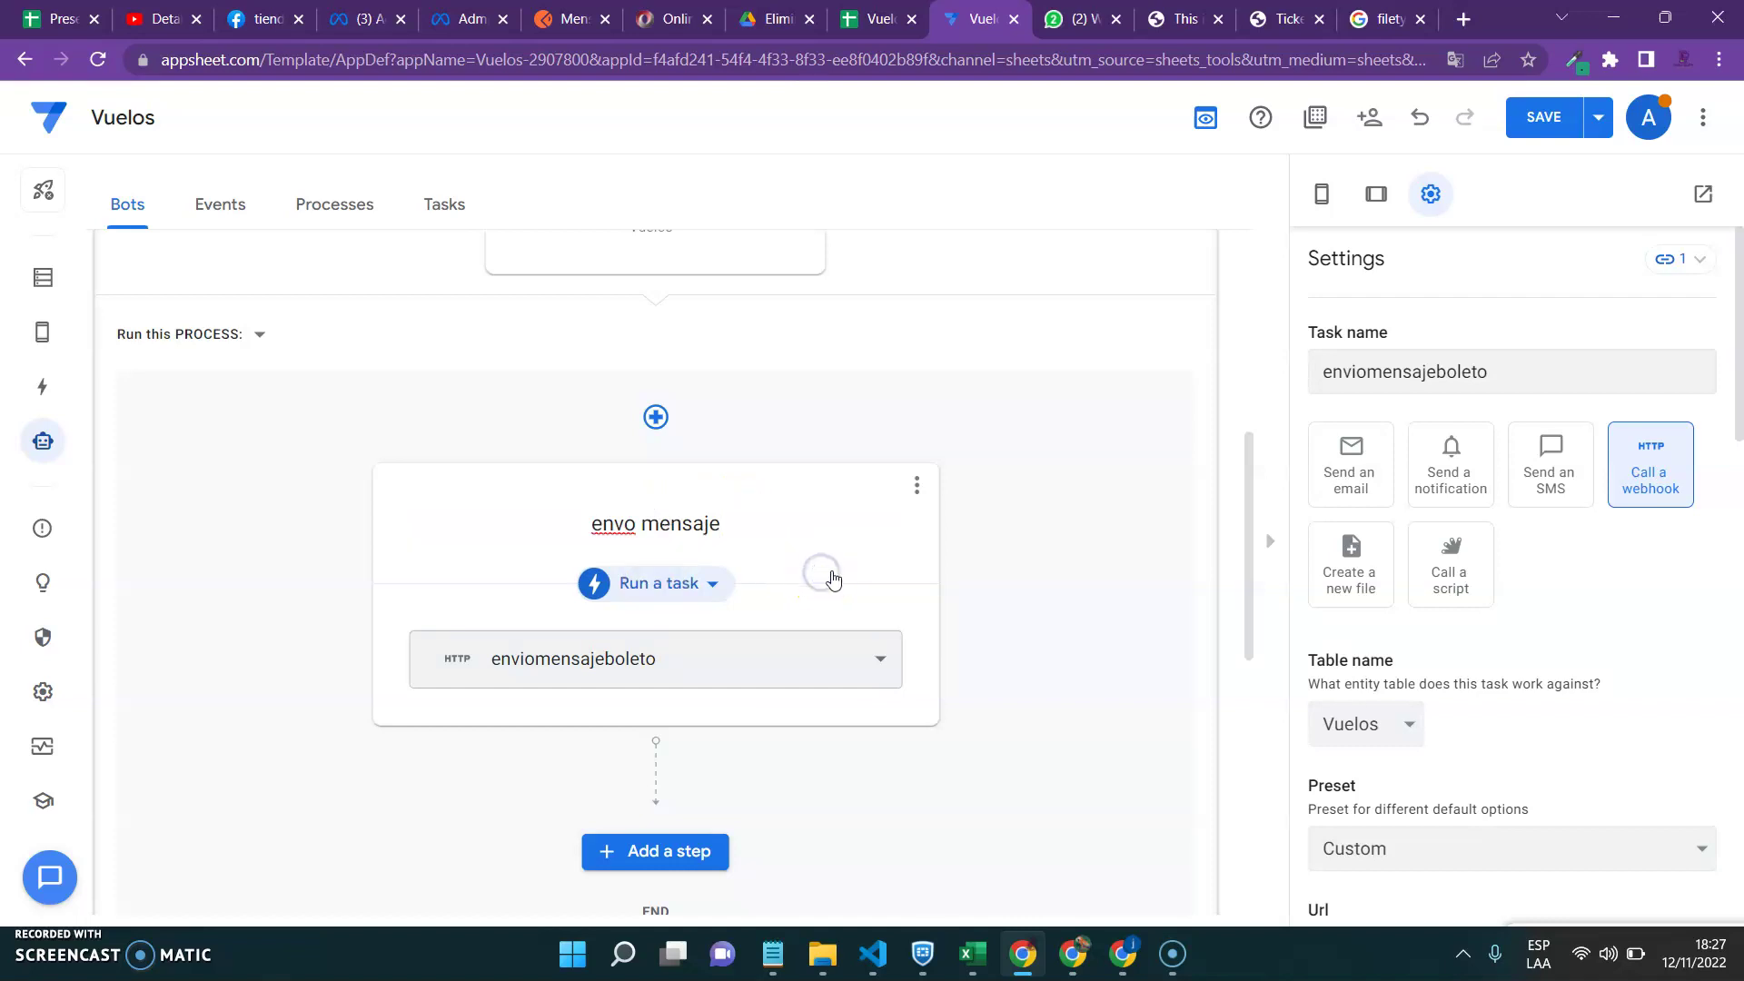
pyautogui.click(829, 498)
# - Set the enviomensaje event to trigger on adds only and save the app
pyautogui.scroll(3, 1251, 436)
pyautogui.click(689, 405)
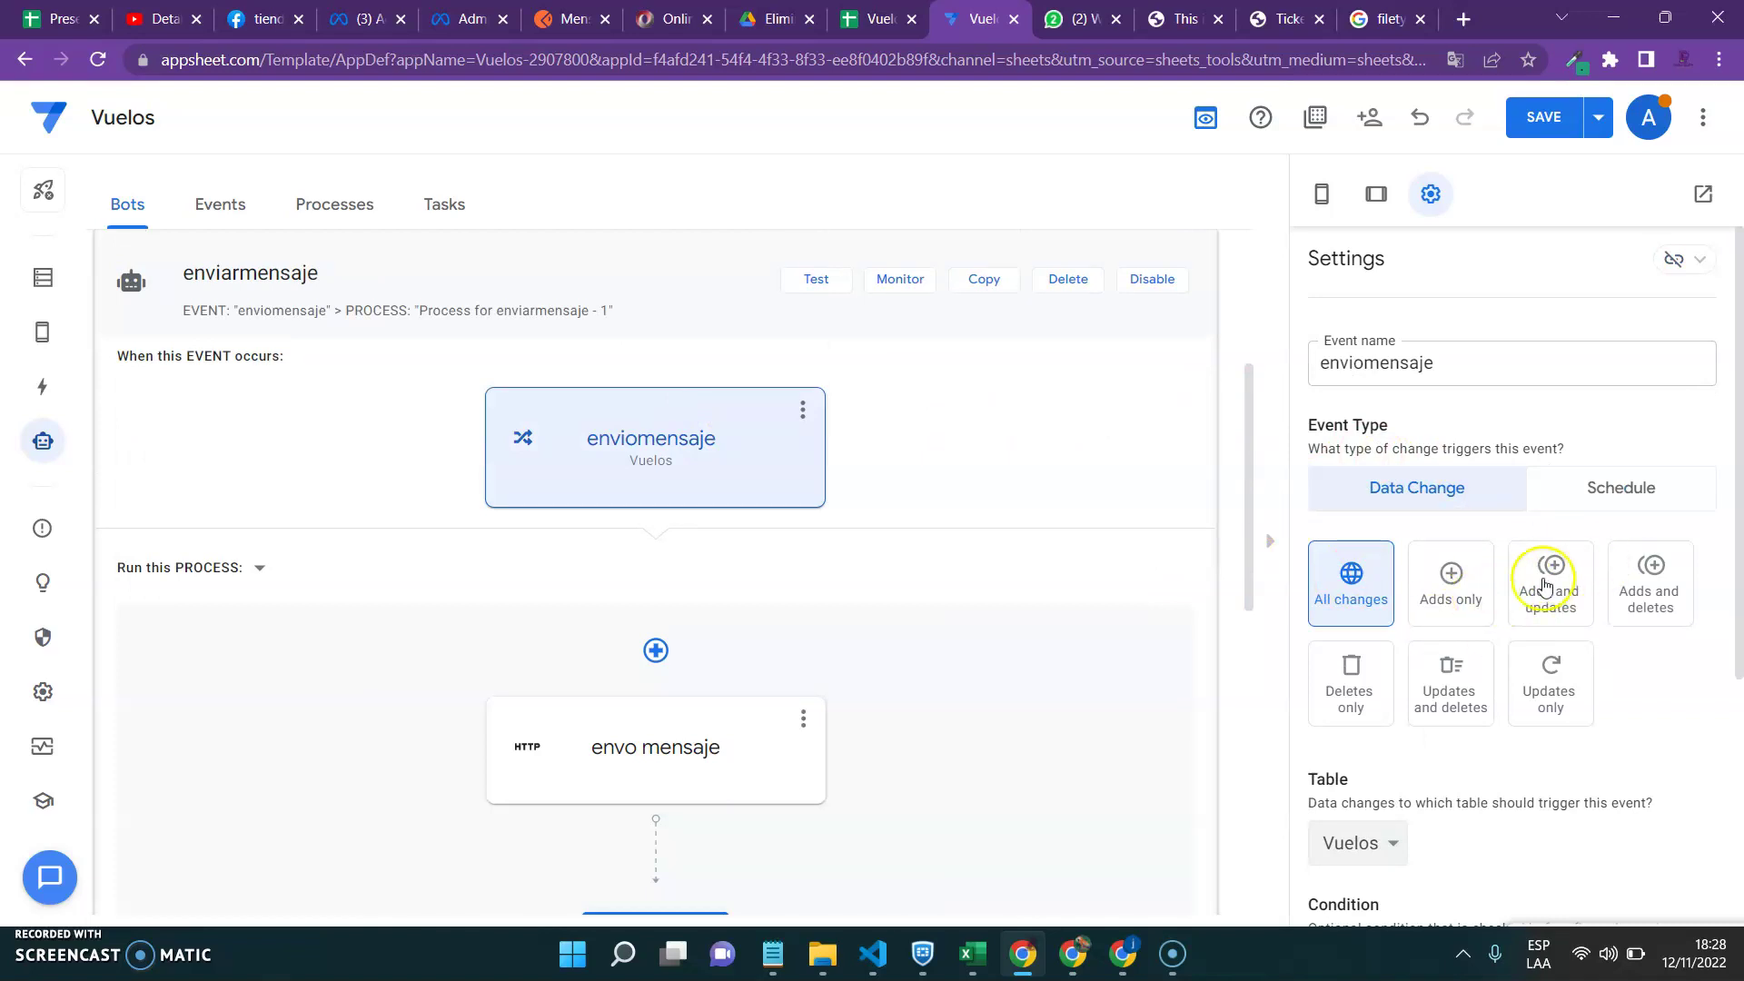
pyautogui.click(1454, 579)
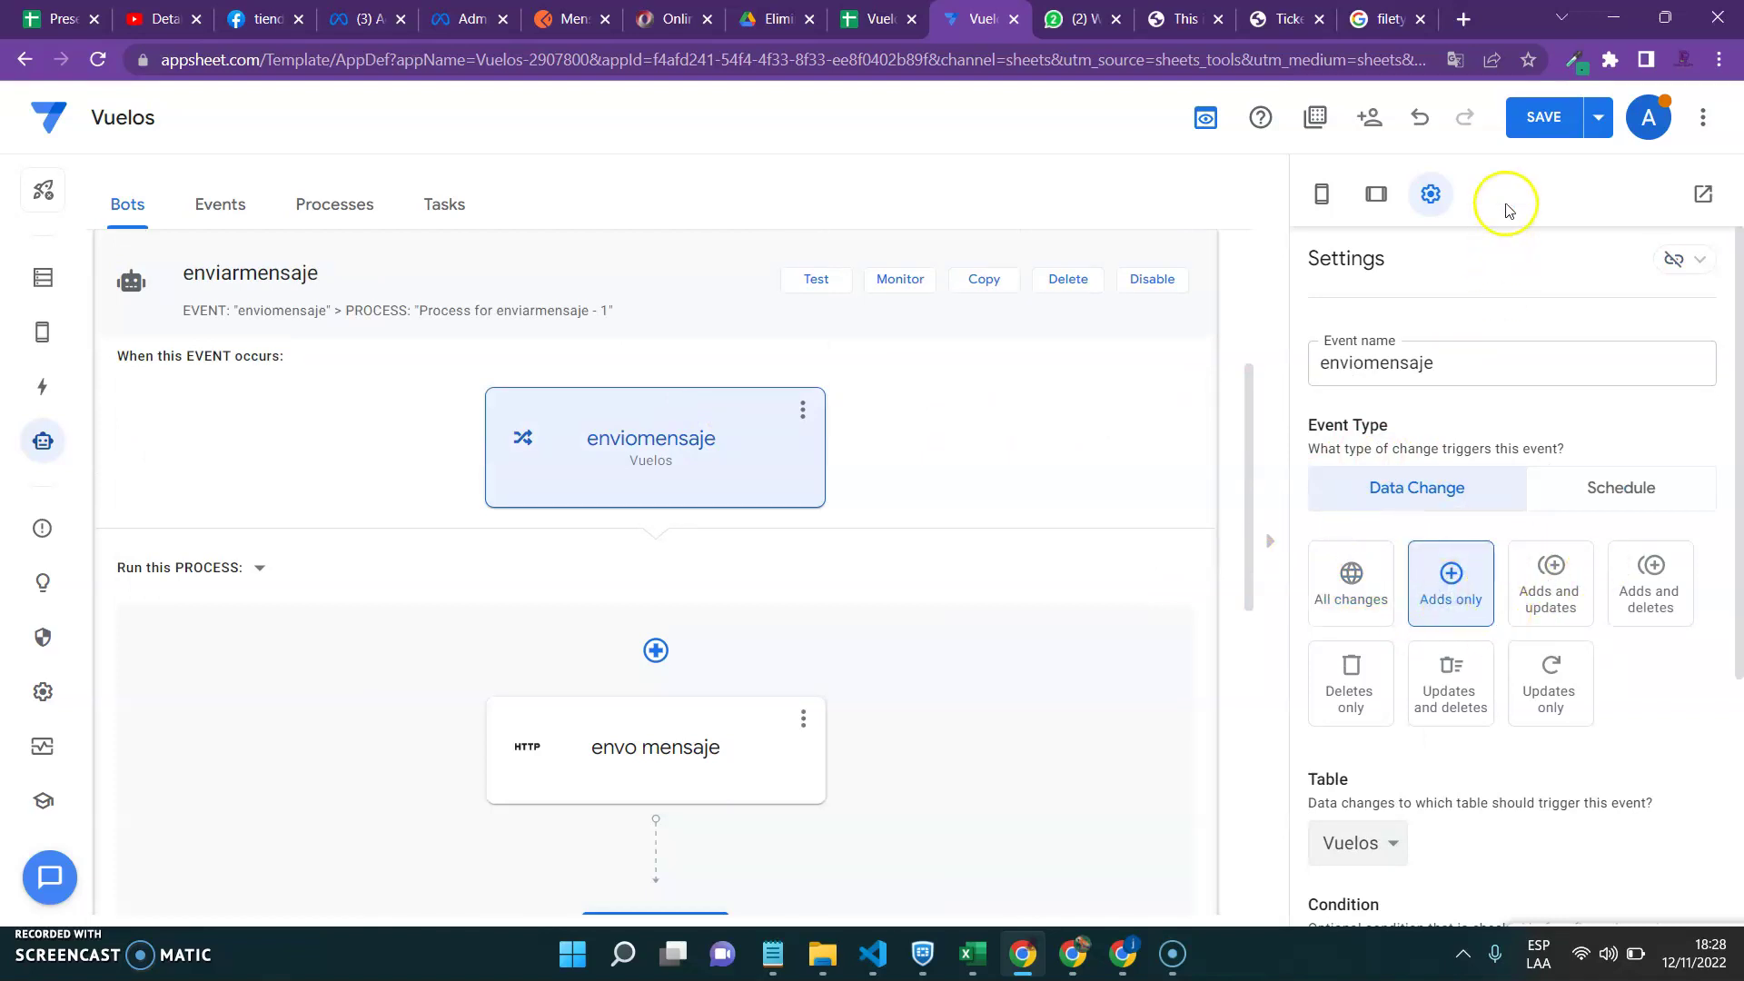
pyautogui.click(1541, 119)
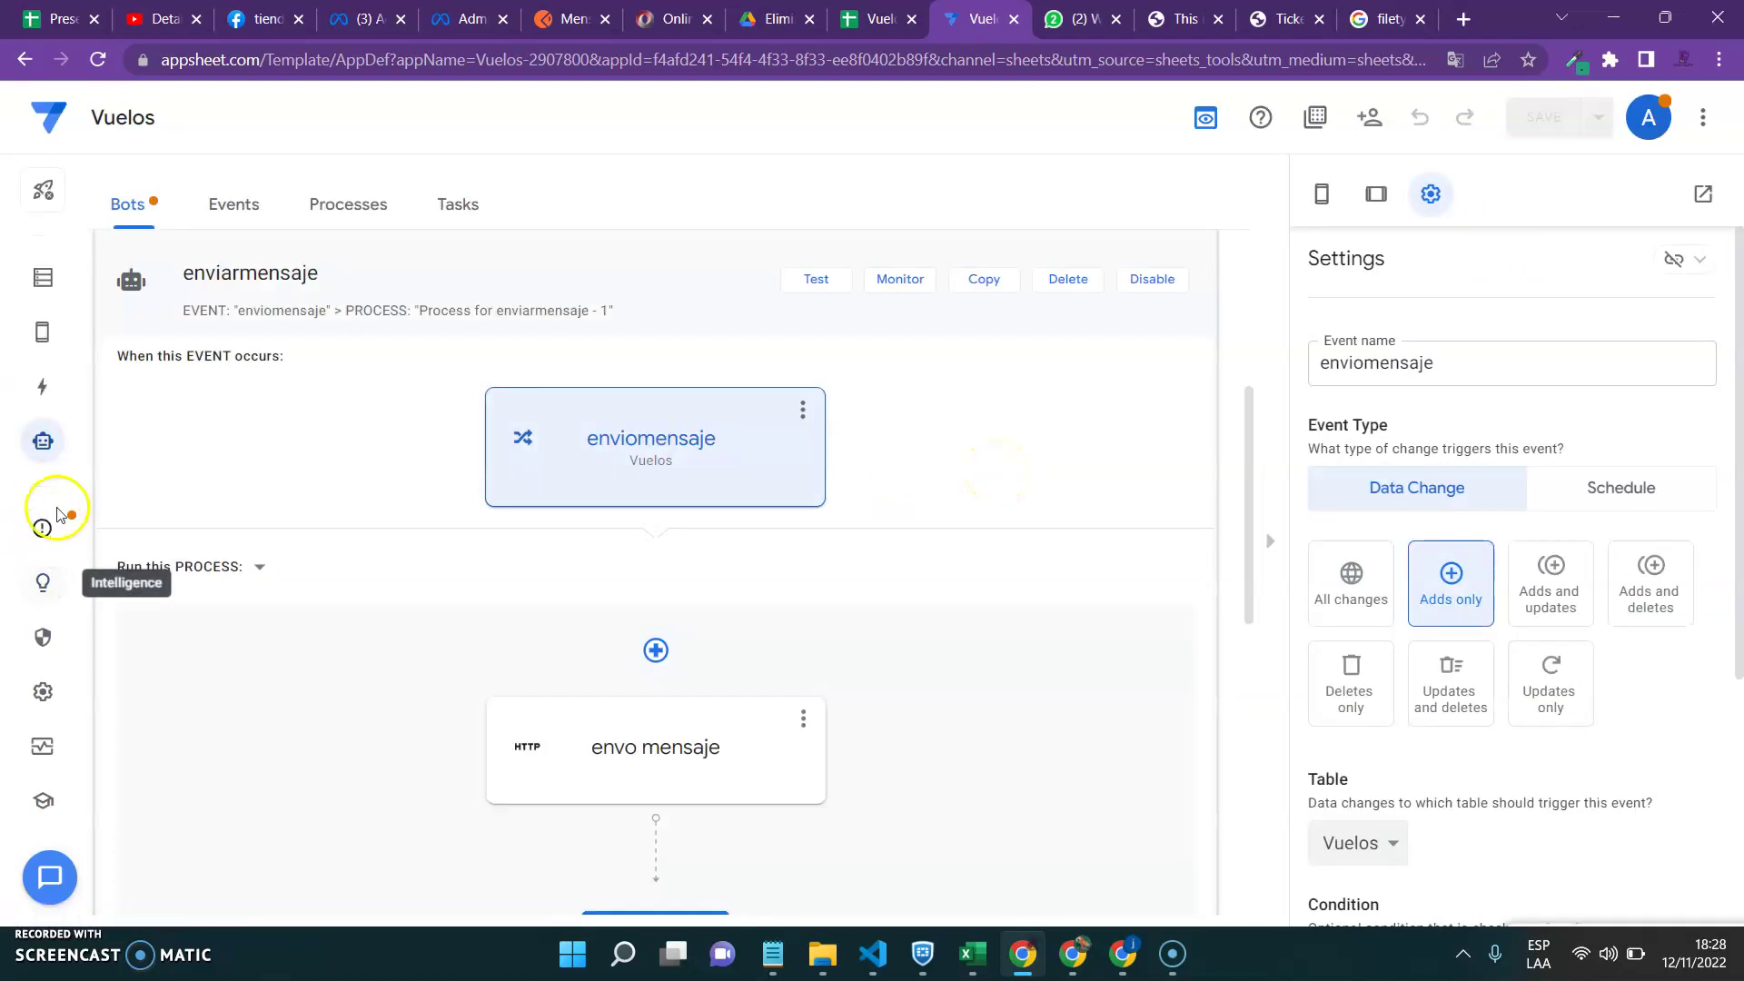
# - Start a new Vuelos record in the app preview with the recipient's phone number, origen lima, destino bogota and fecha 12/10/2022
pyautogui.click(39, 280)
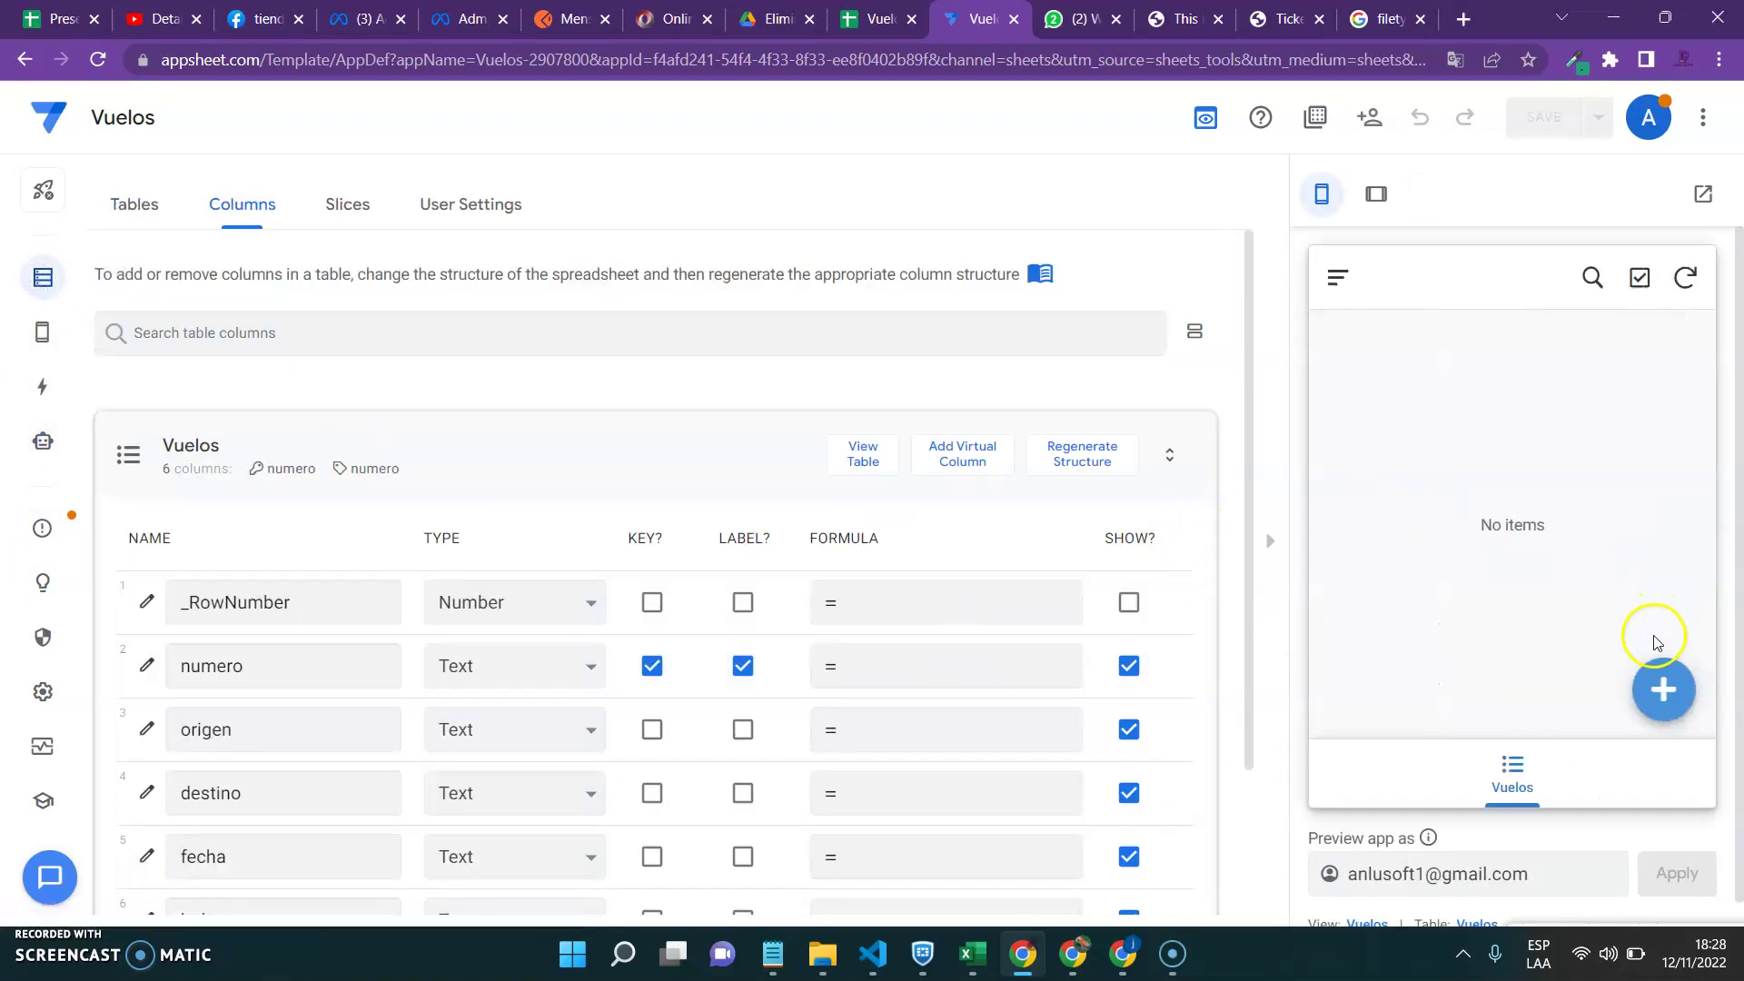
pyautogui.click(1662, 690)
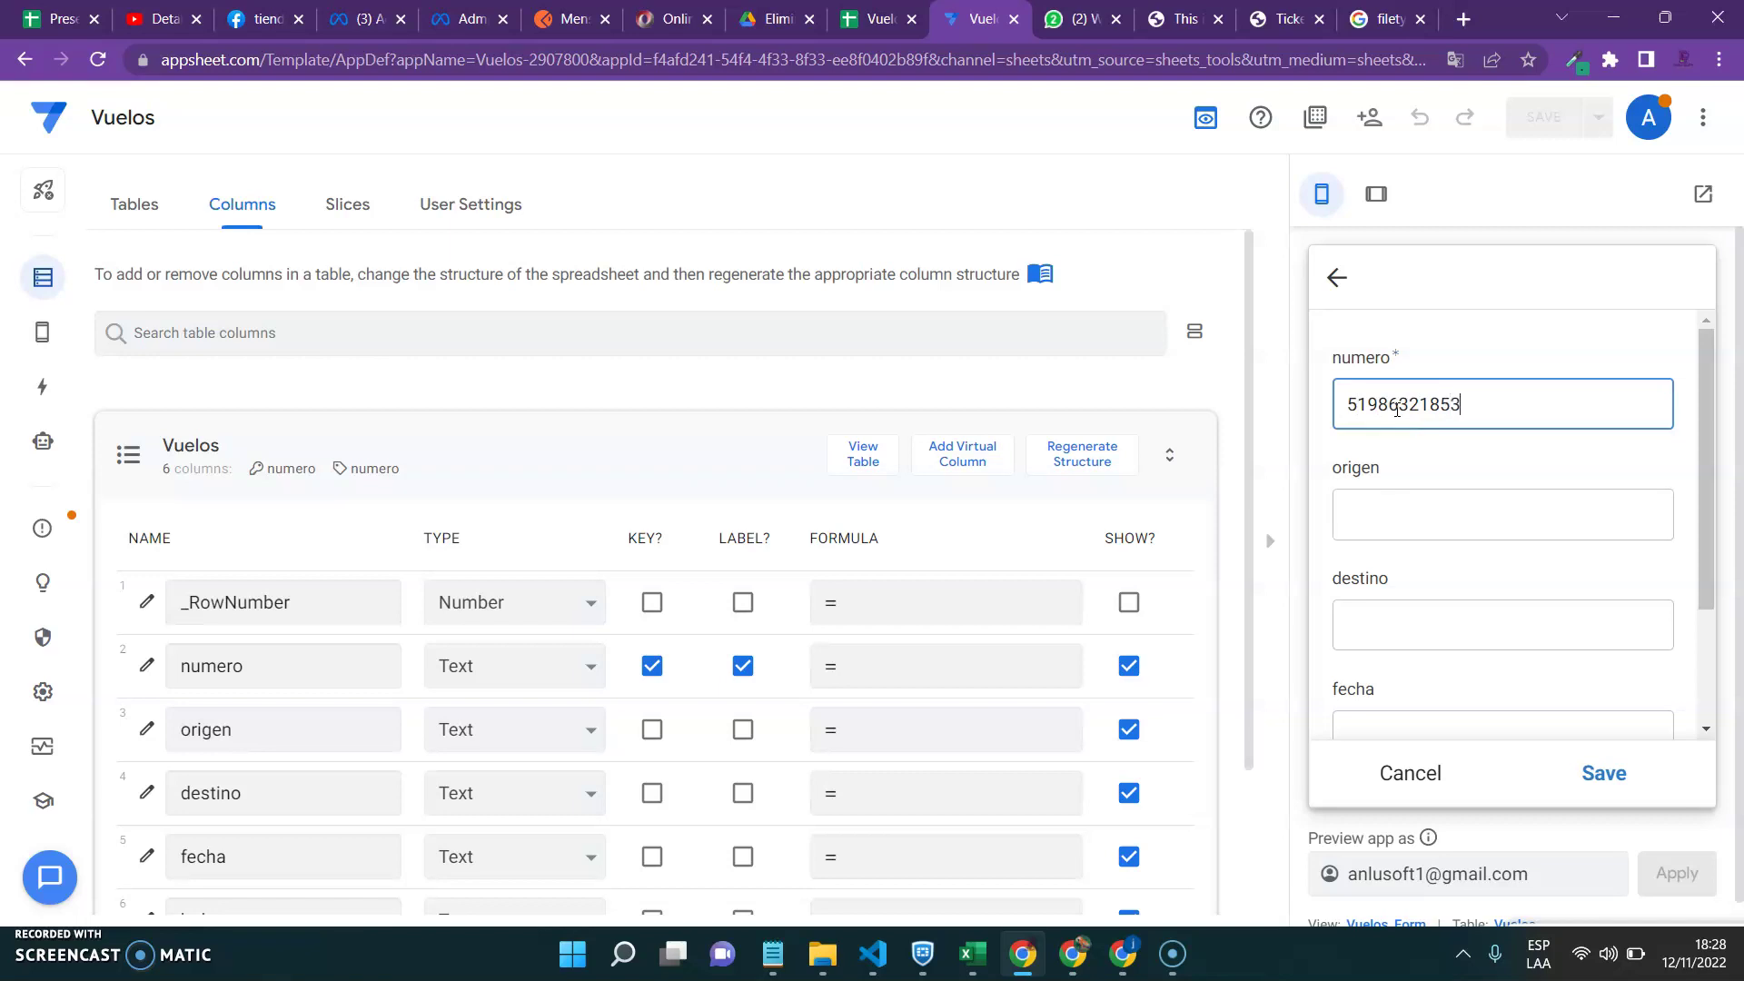
pyautogui.click(1399, 517)
pyautogui.write('lima')
pyautogui.press('Tab')
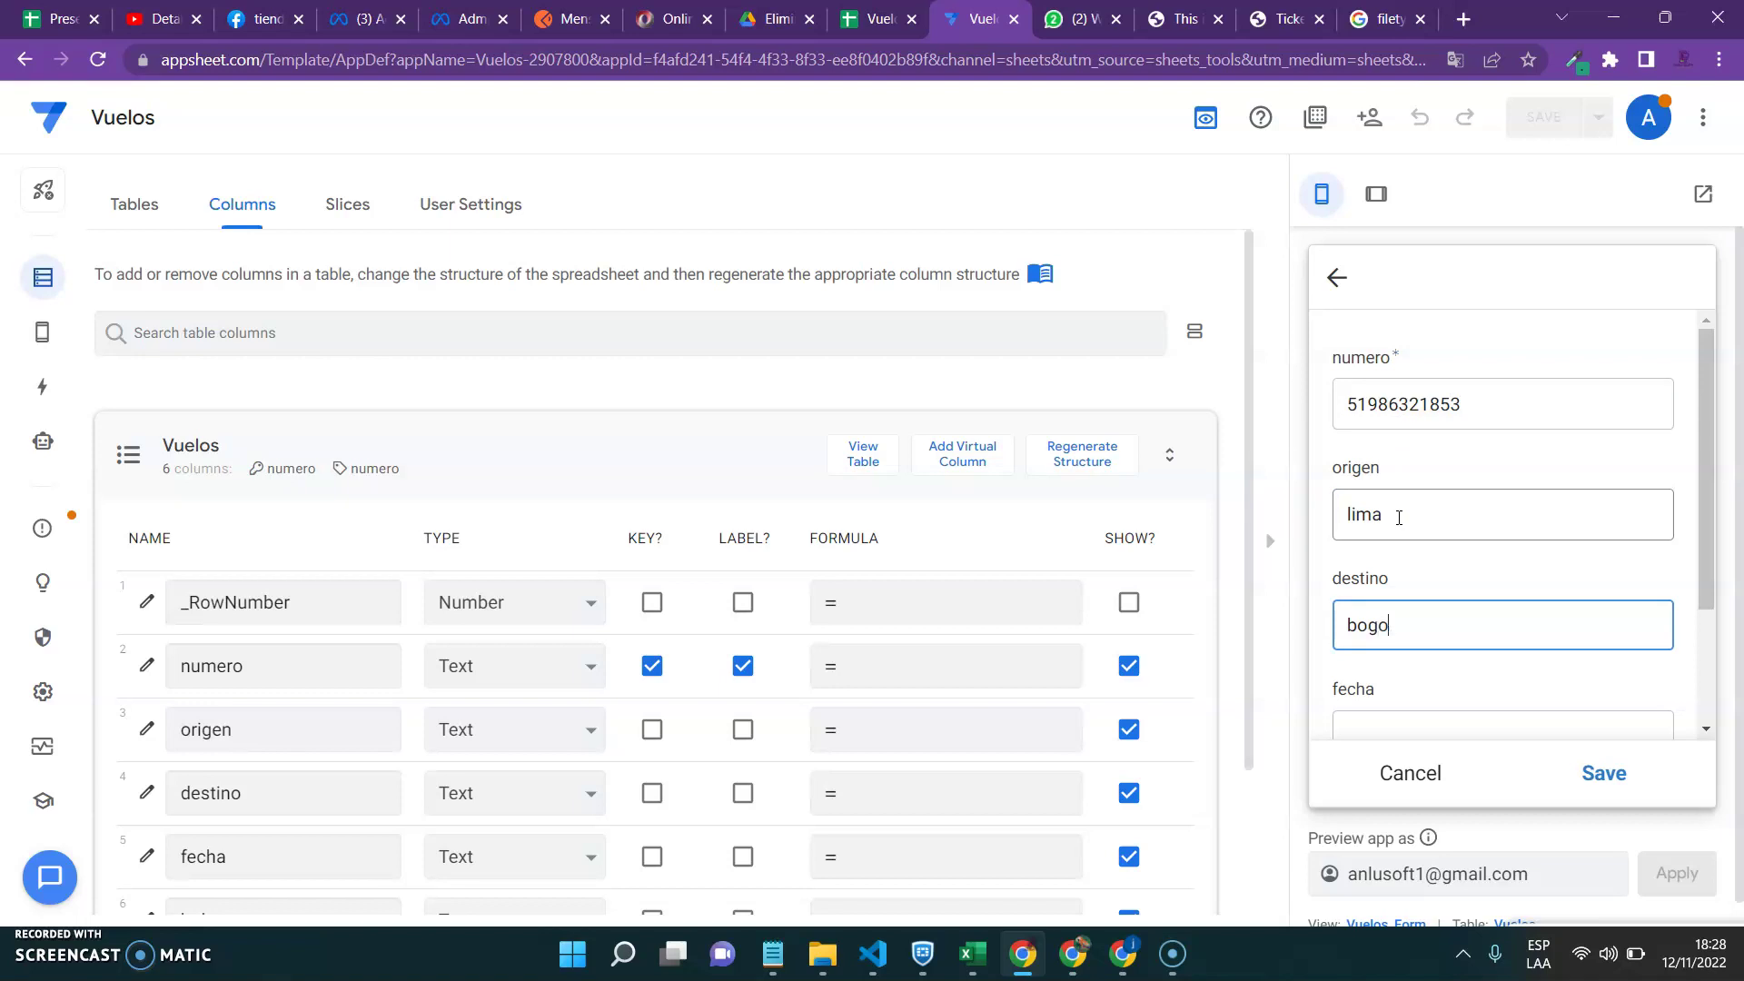
pyautogui.moveTo(1701, 572); pyautogui.dragTo(1693, 677)
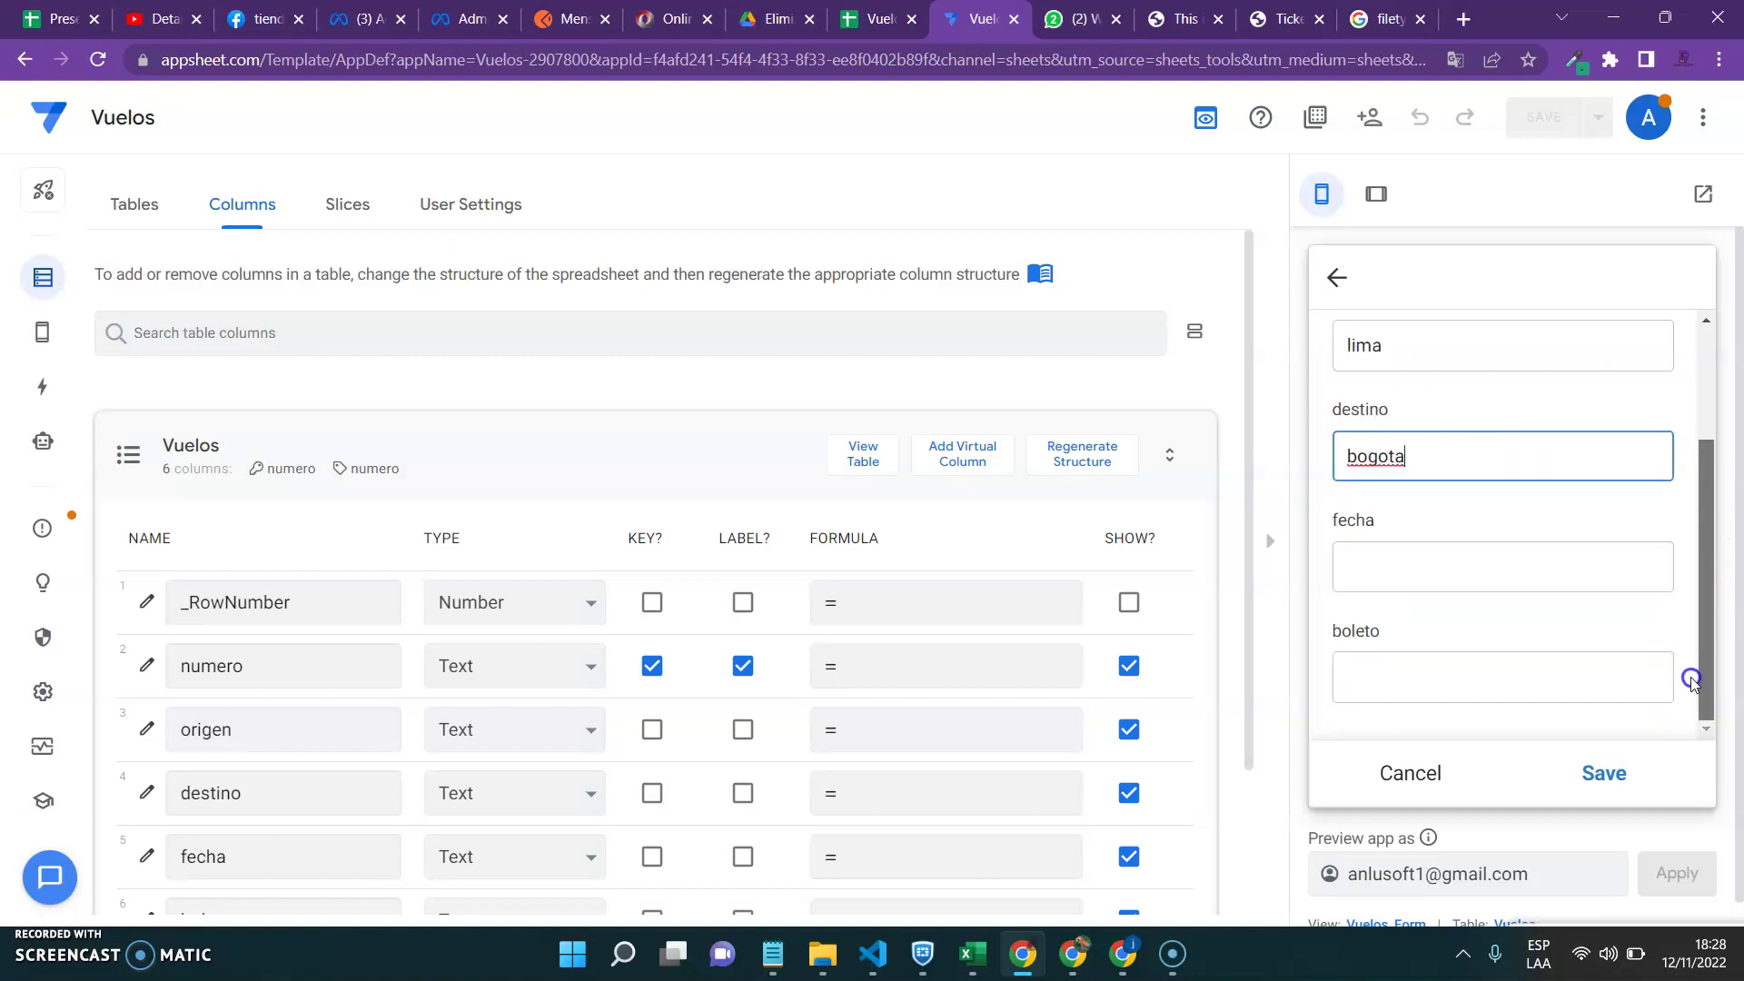
pyautogui.click(1452, 550)
pyautogui.write('12/10')
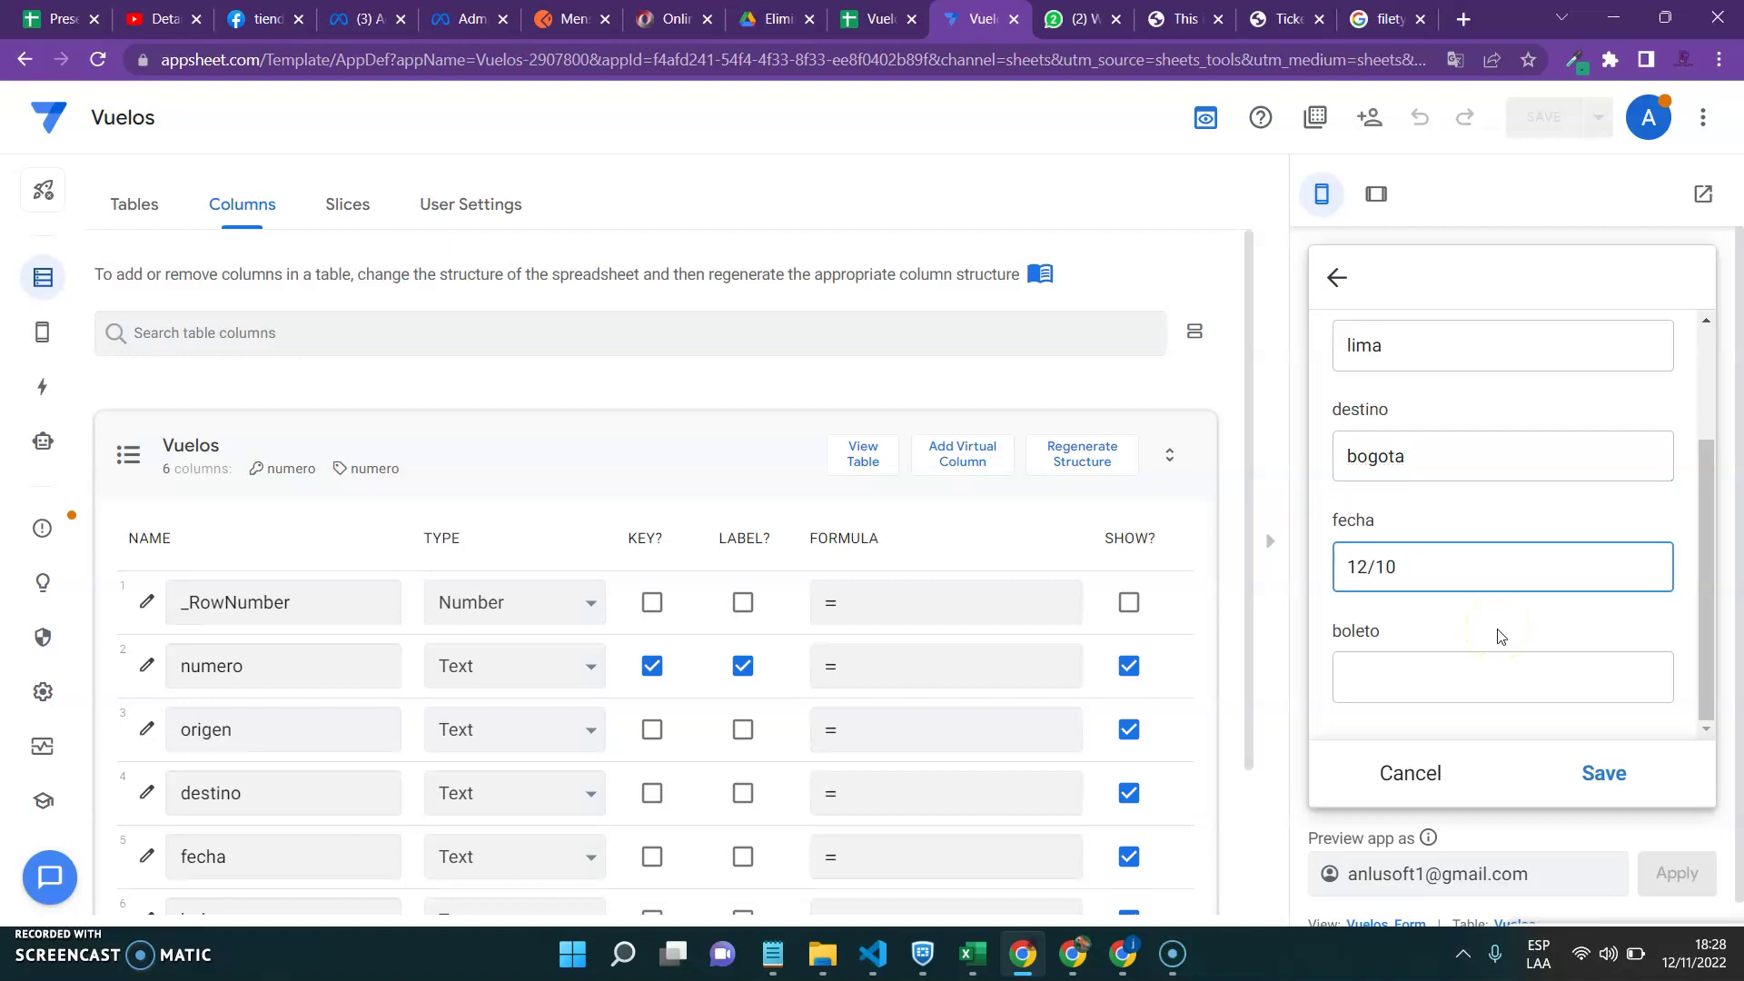
# - Paste the pdf-sample.pdf link from the Notepad notes into the record's boleto field, then save and sync the record
pyautogui.click(1442, 669)
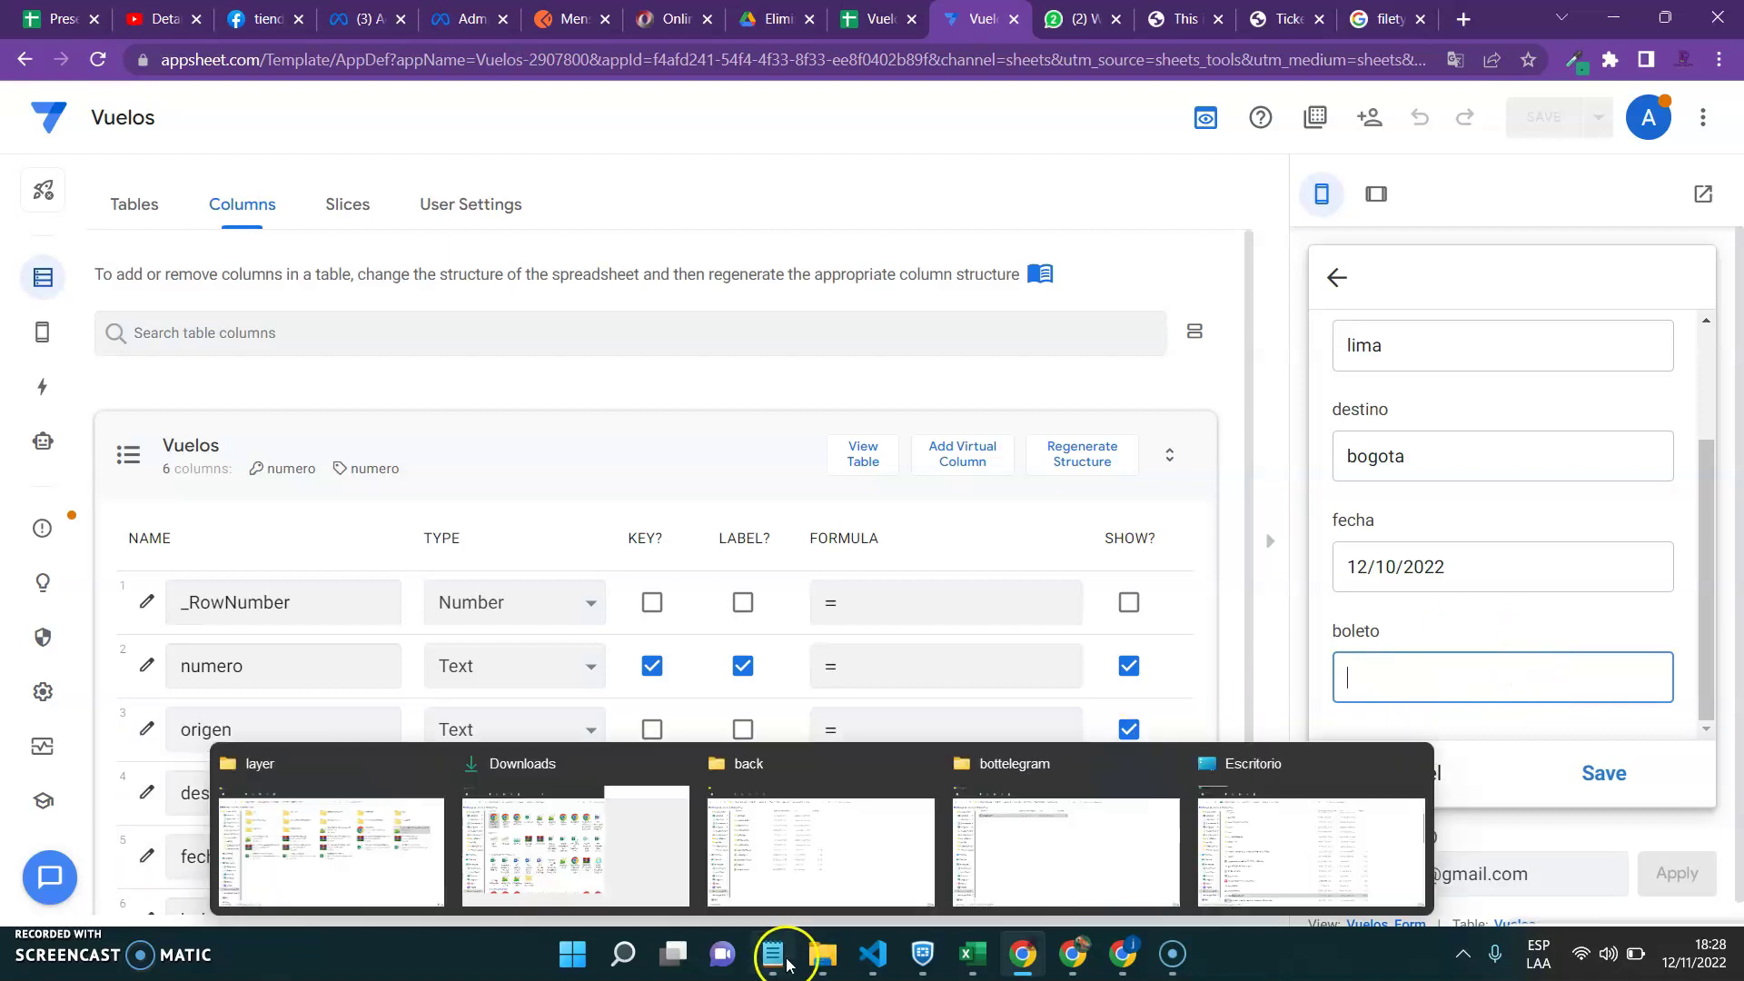
pyautogui.moveTo(772, 954)
pyautogui.click(789, 851)
pyautogui.moveTo(985, 203); pyautogui.dragTo(19, 208)
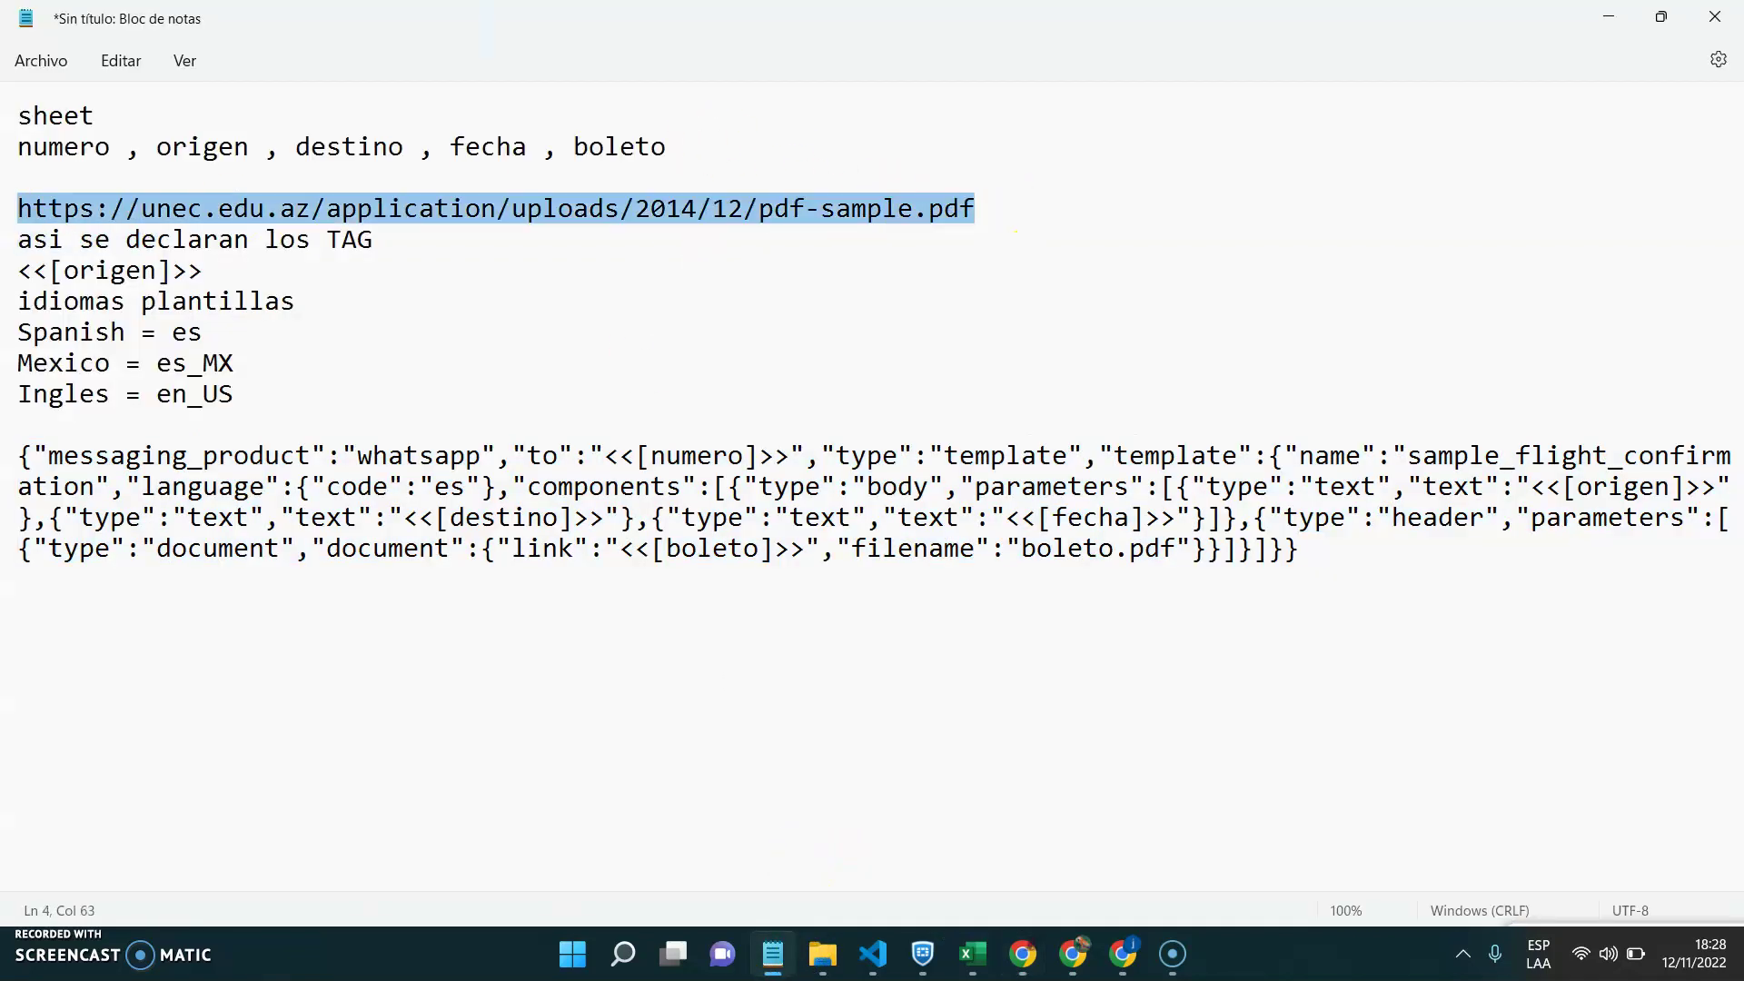
pyautogui.click(1606, 16)
pyautogui.hotkey('ctrl', 'v')
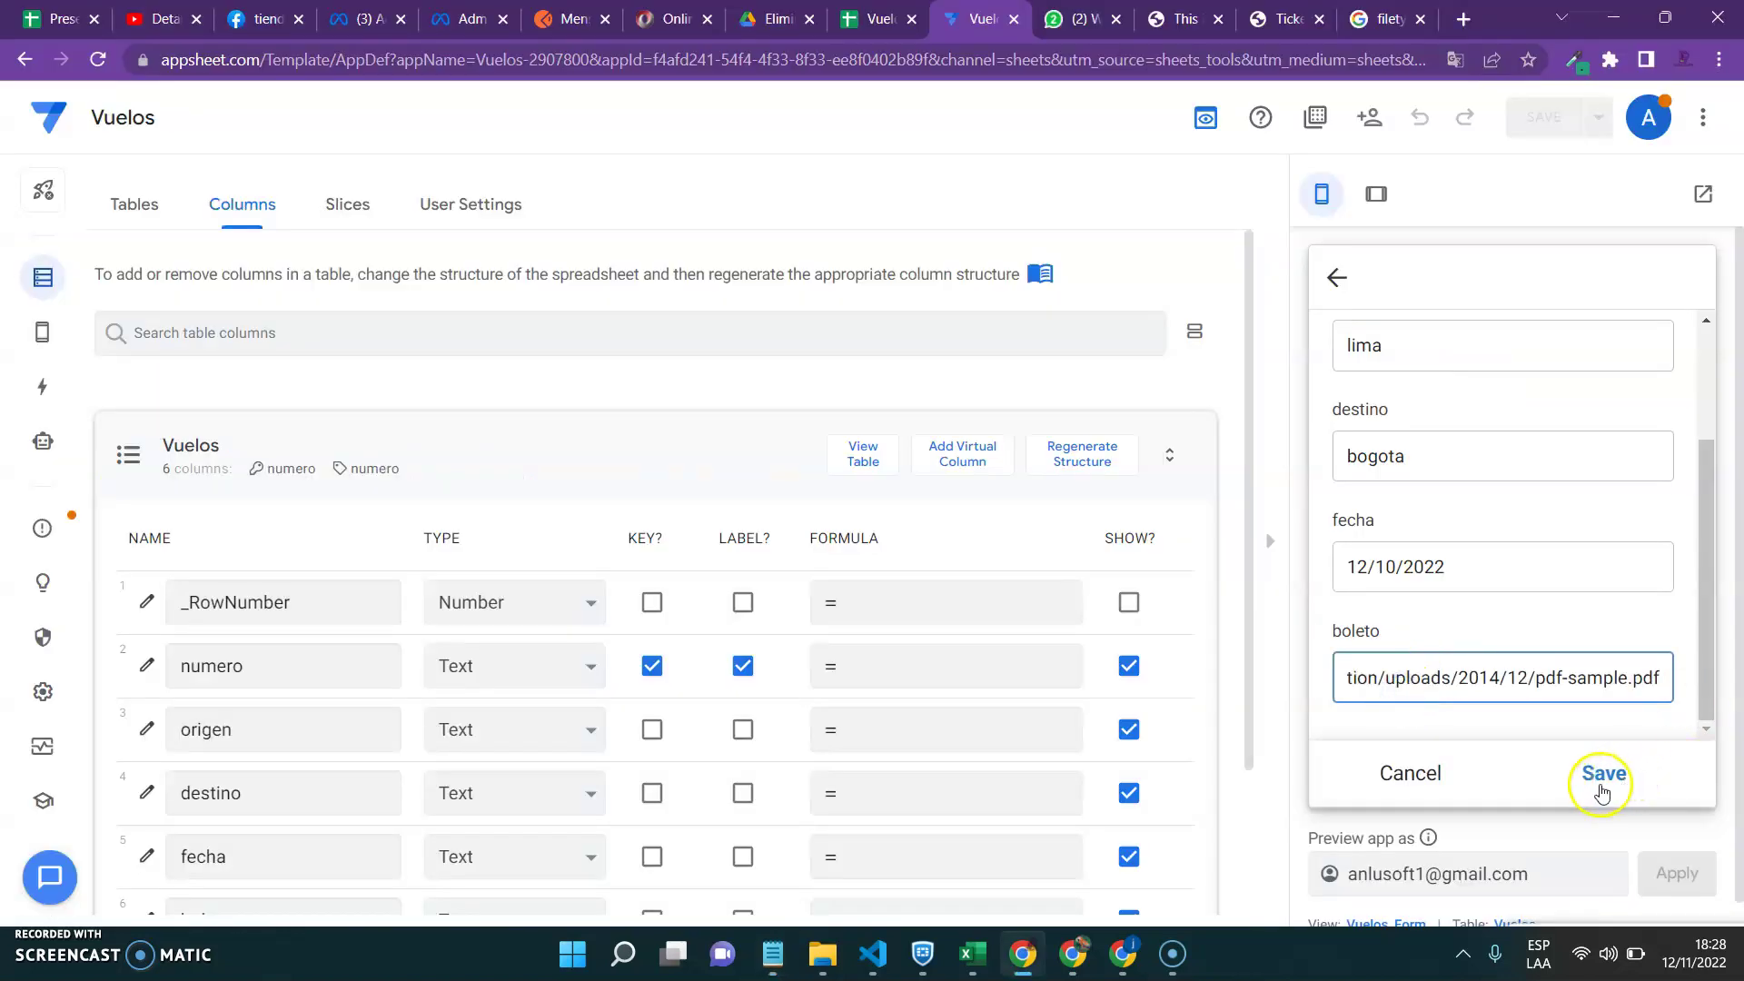
pyautogui.click(1604, 774)
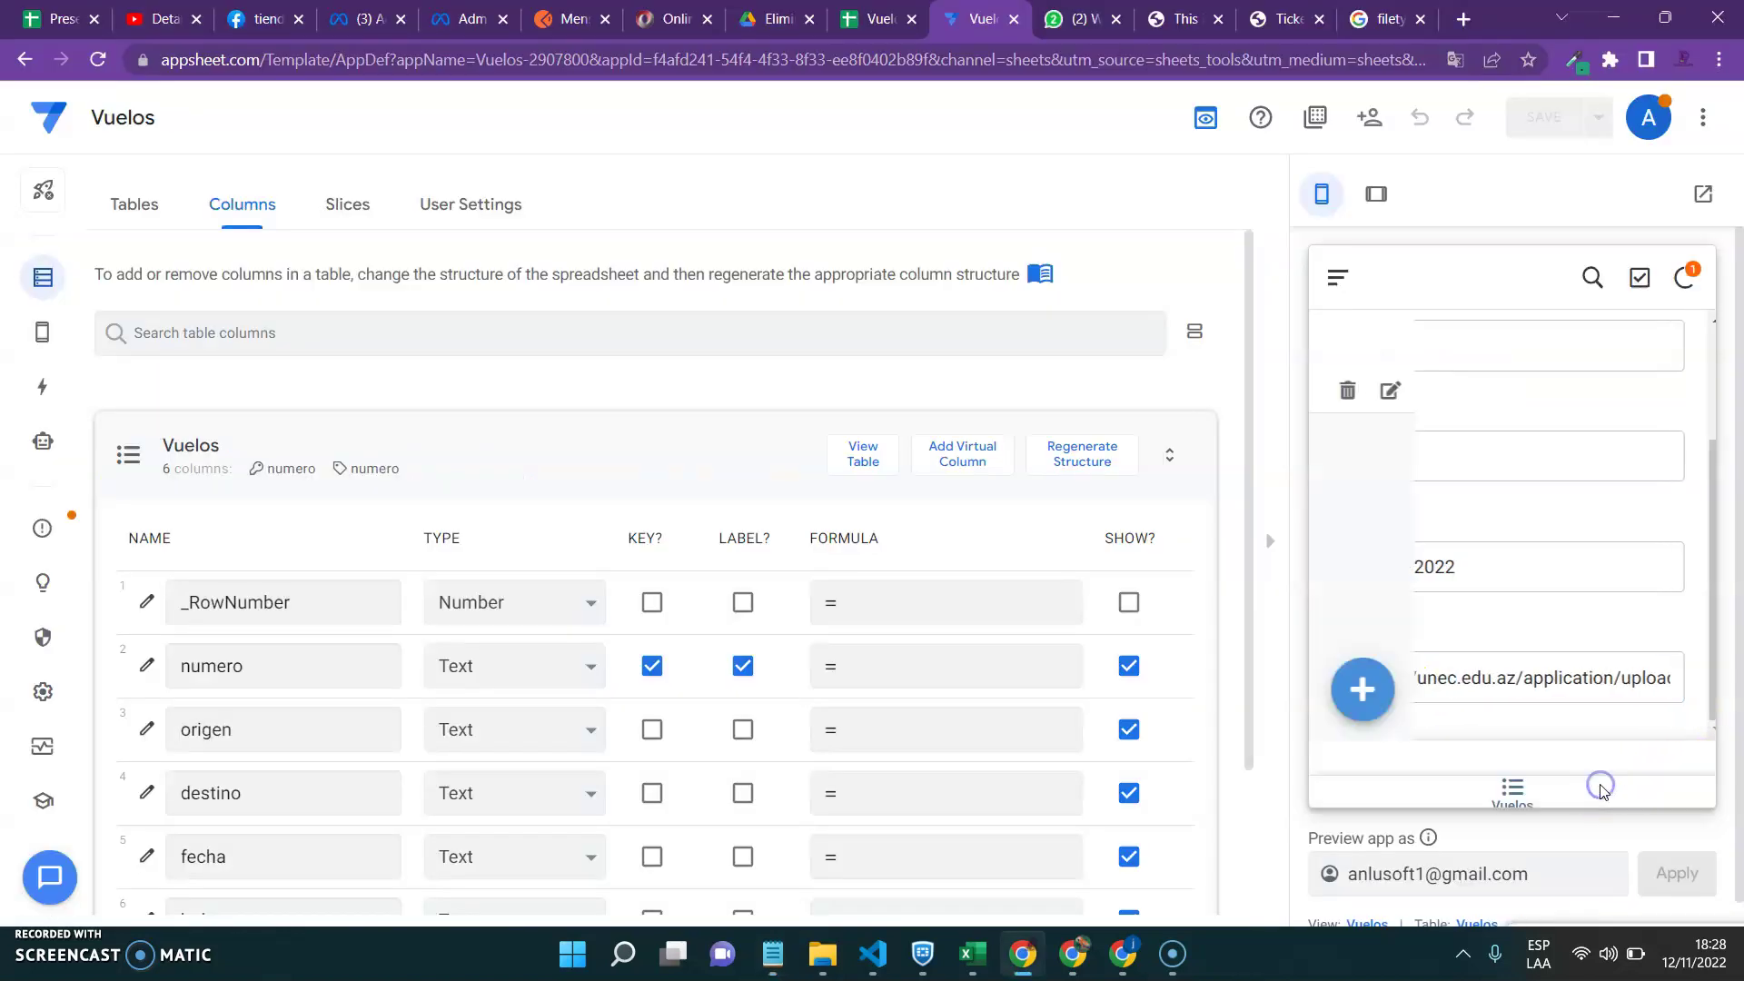
pyautogui.click(1685, 277)
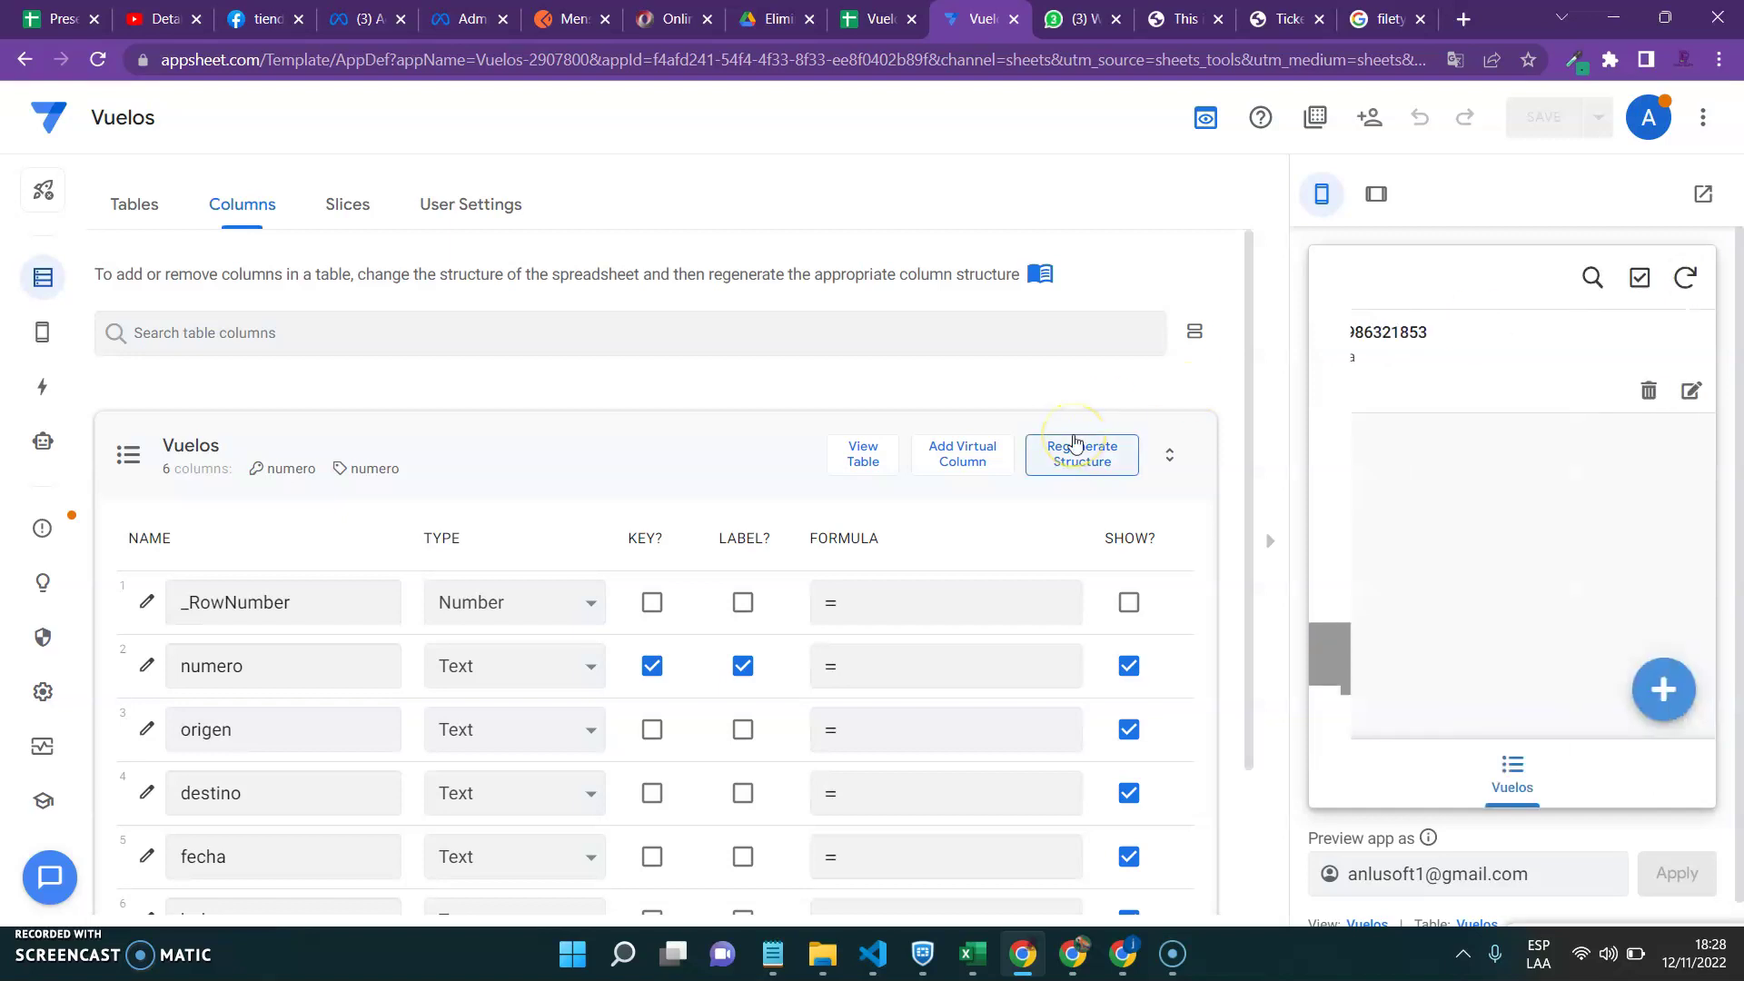
# - Switch to WhatsApp Web and open the boleto.pdf attached to the newest flight confirmation message
pyautogui.hotkey('ctrl', 'Tab')
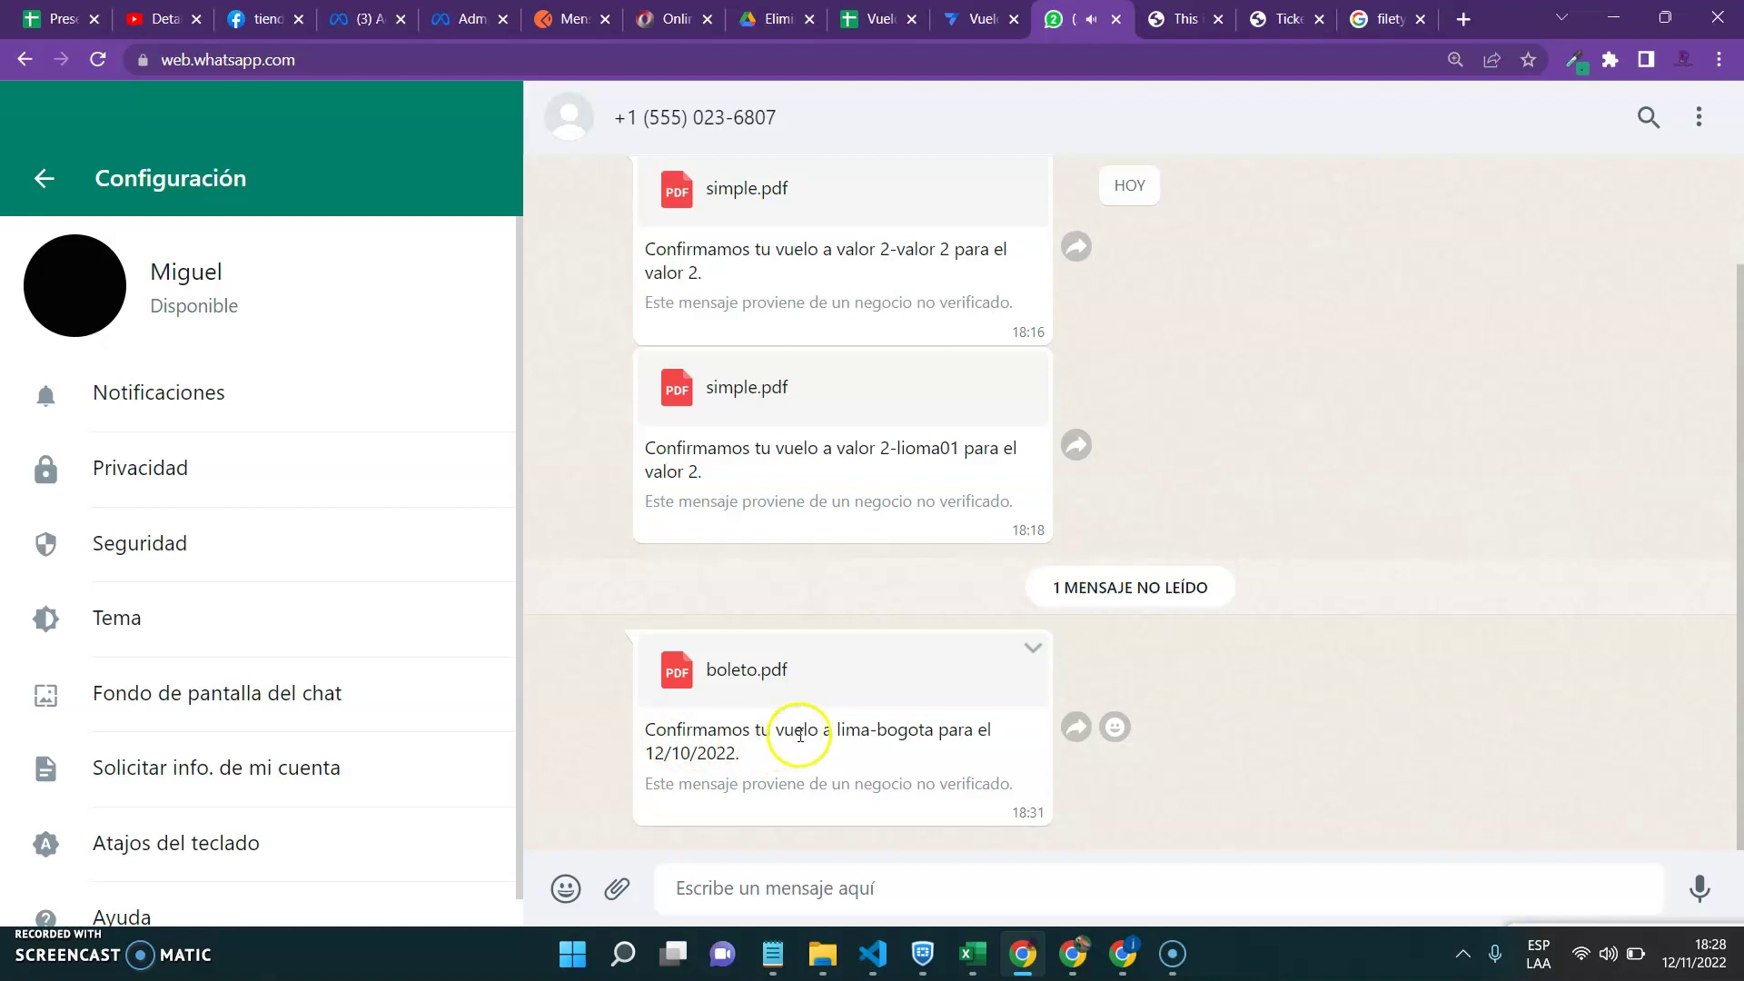
pyautogui.click(777, 672)
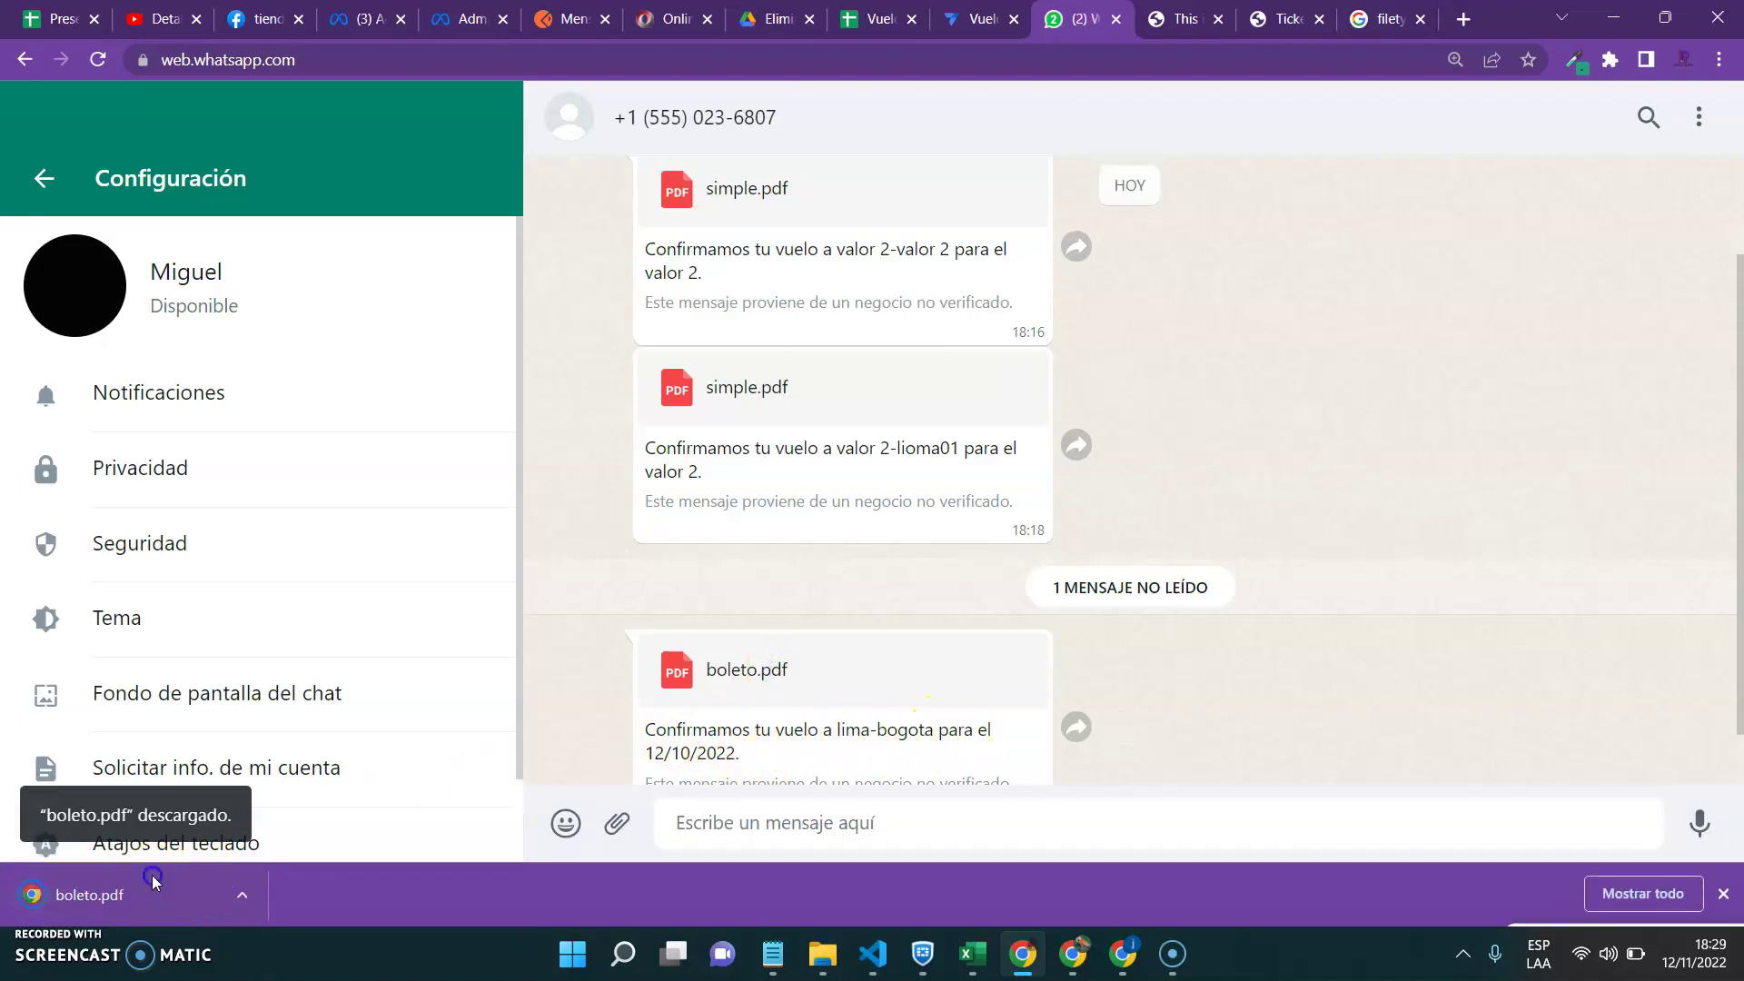
pyautogui.click(153, 878)
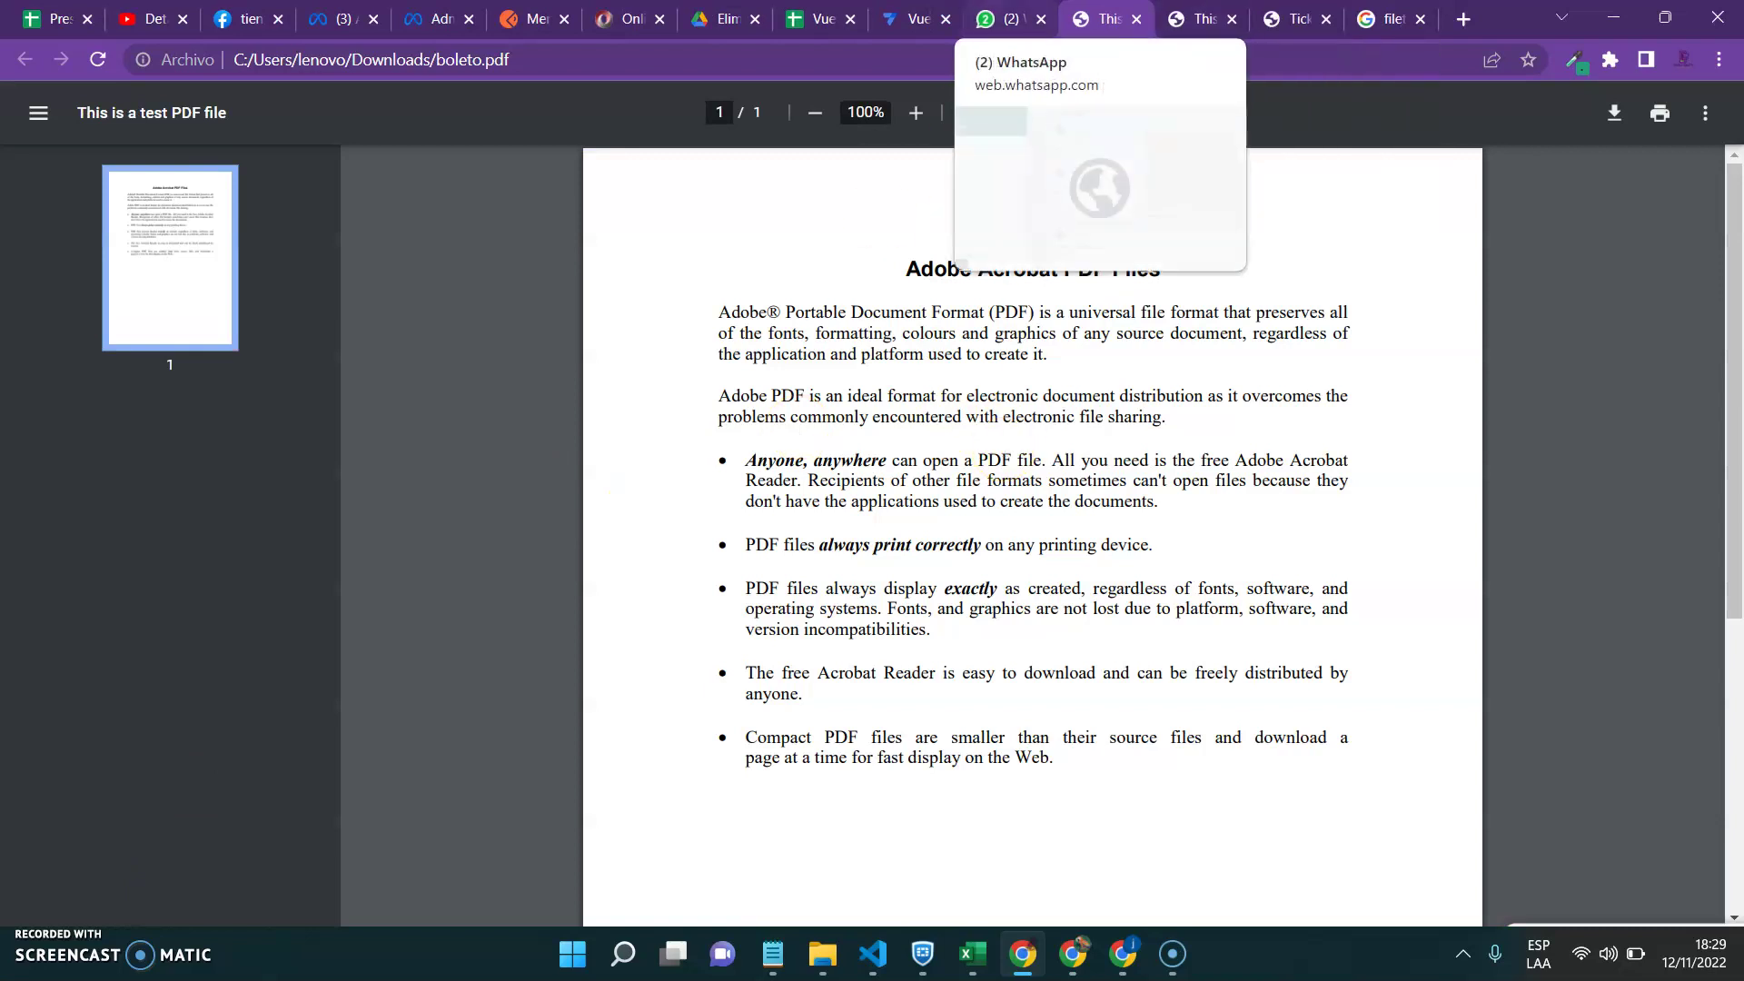
# - Return to AppSheet and start a second Vuelos record with the phone number, origen bogota, destino mexico and fecha 12/11/2022
pyautogui.click(908, 19)
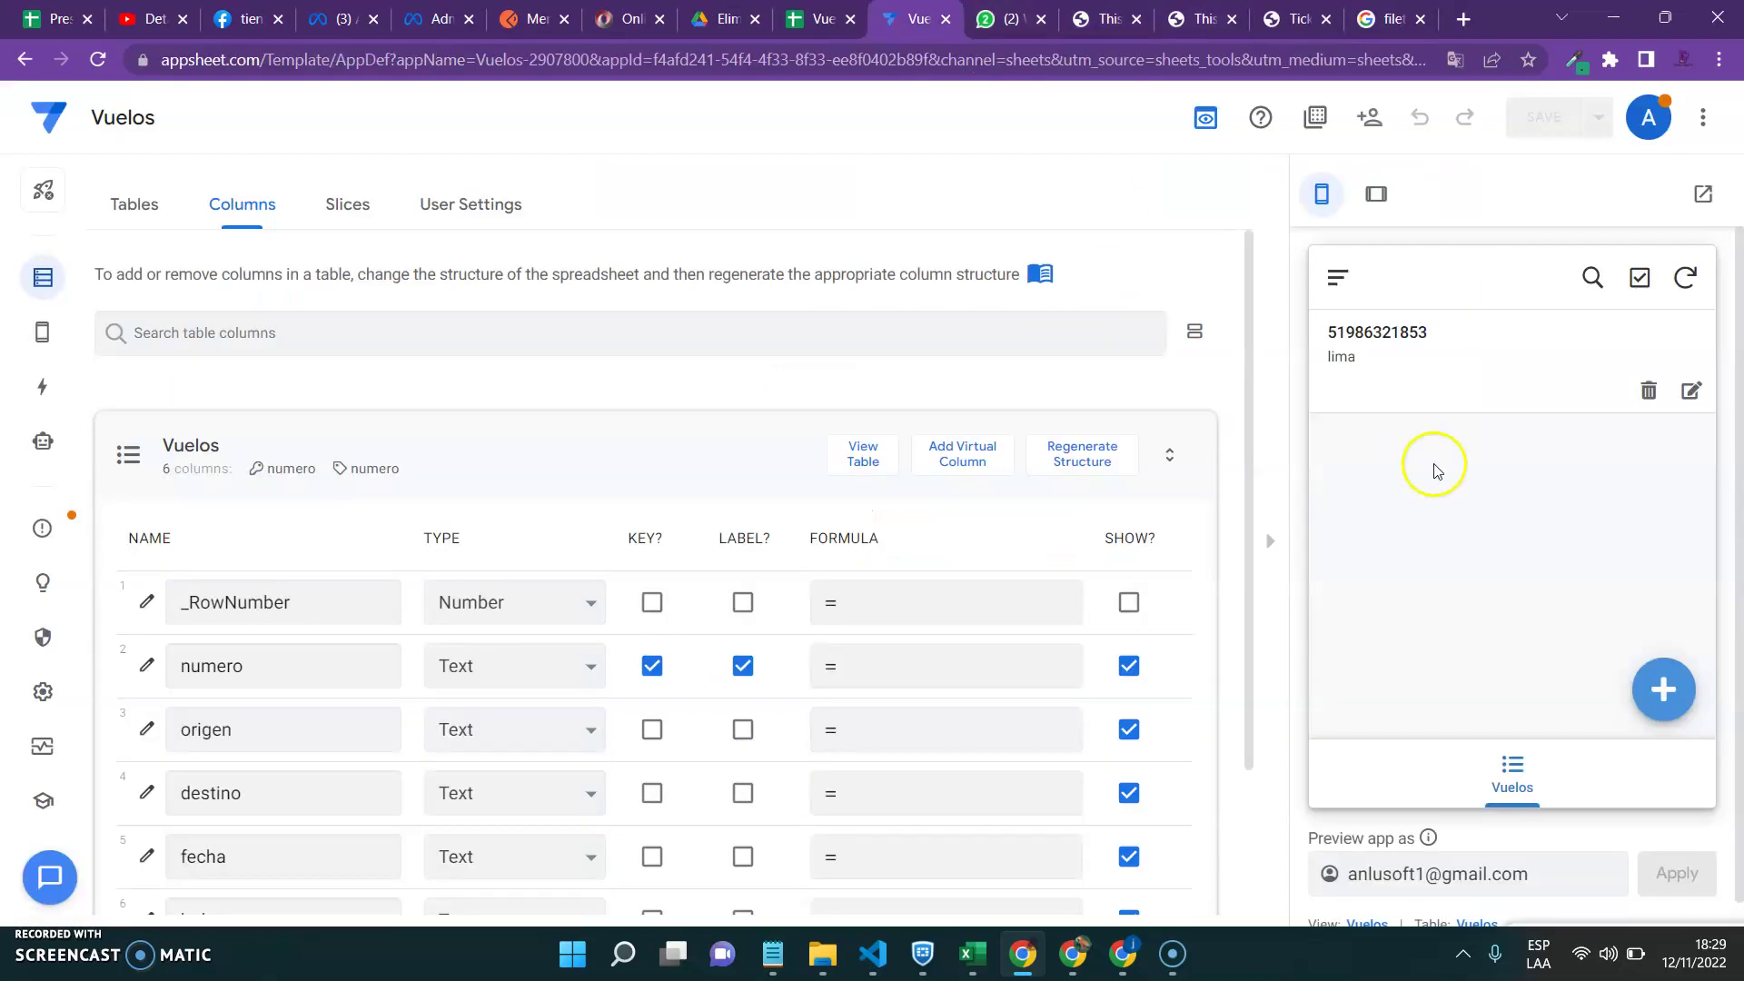
pyautogui.click(1660, 690)
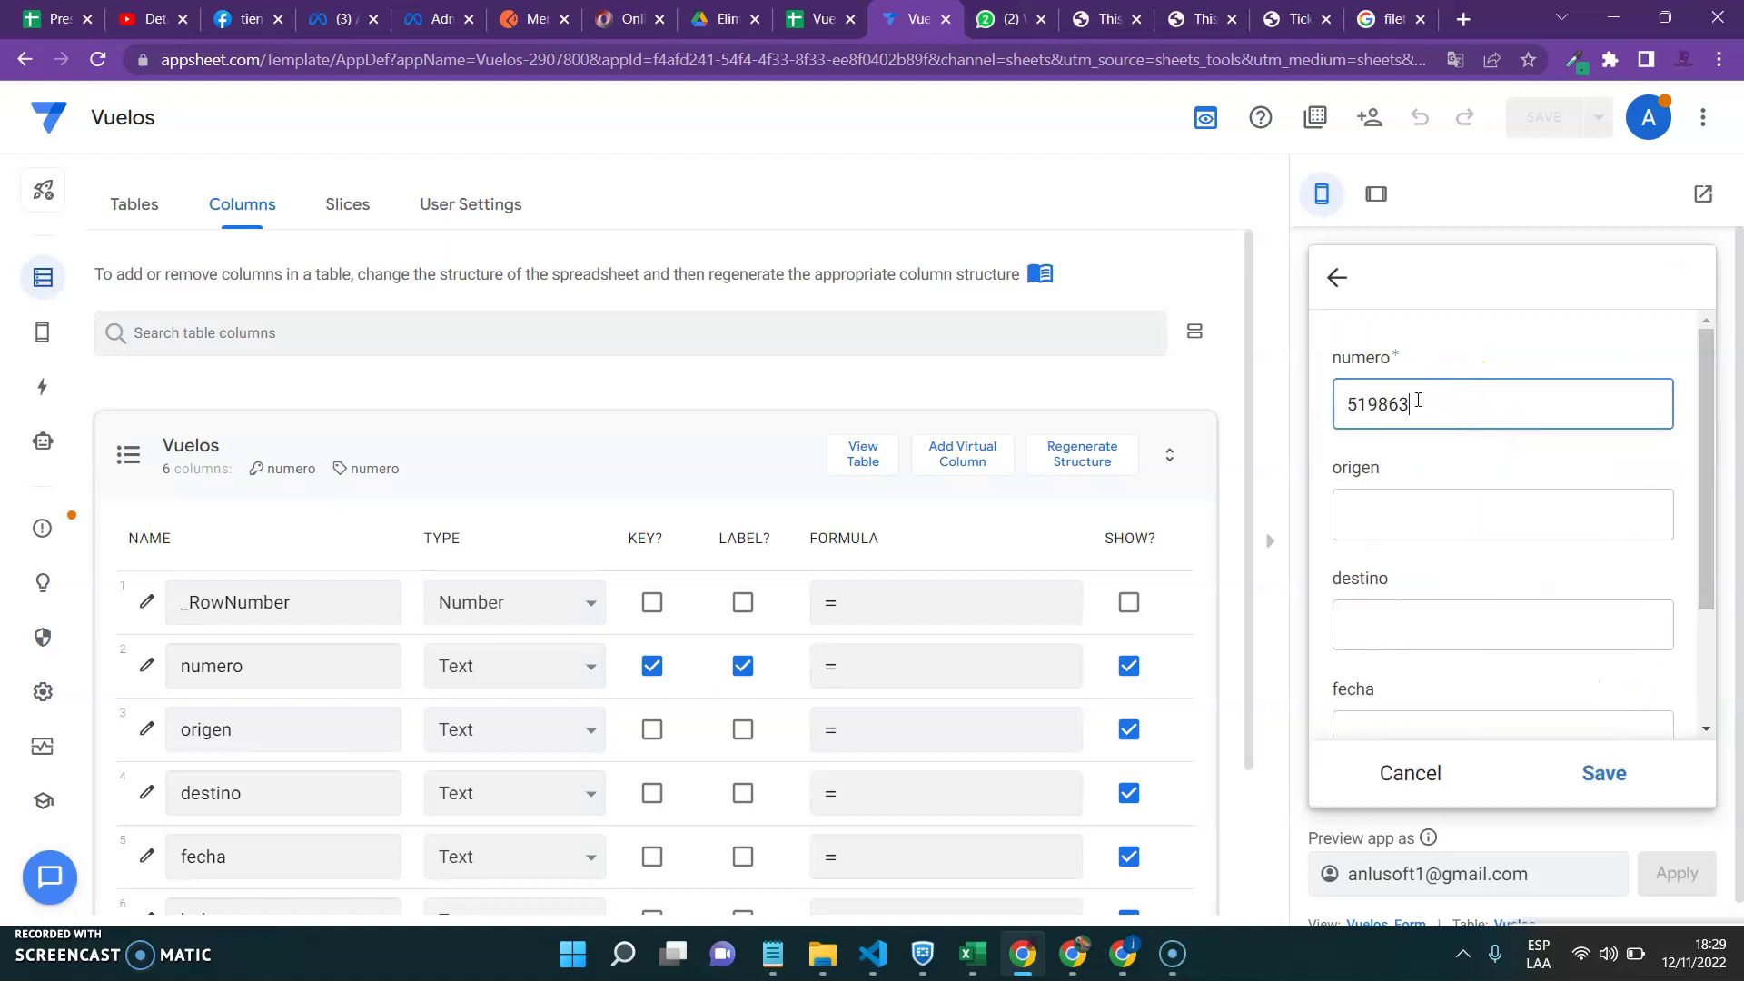
pyautogui.click(1453, 514)
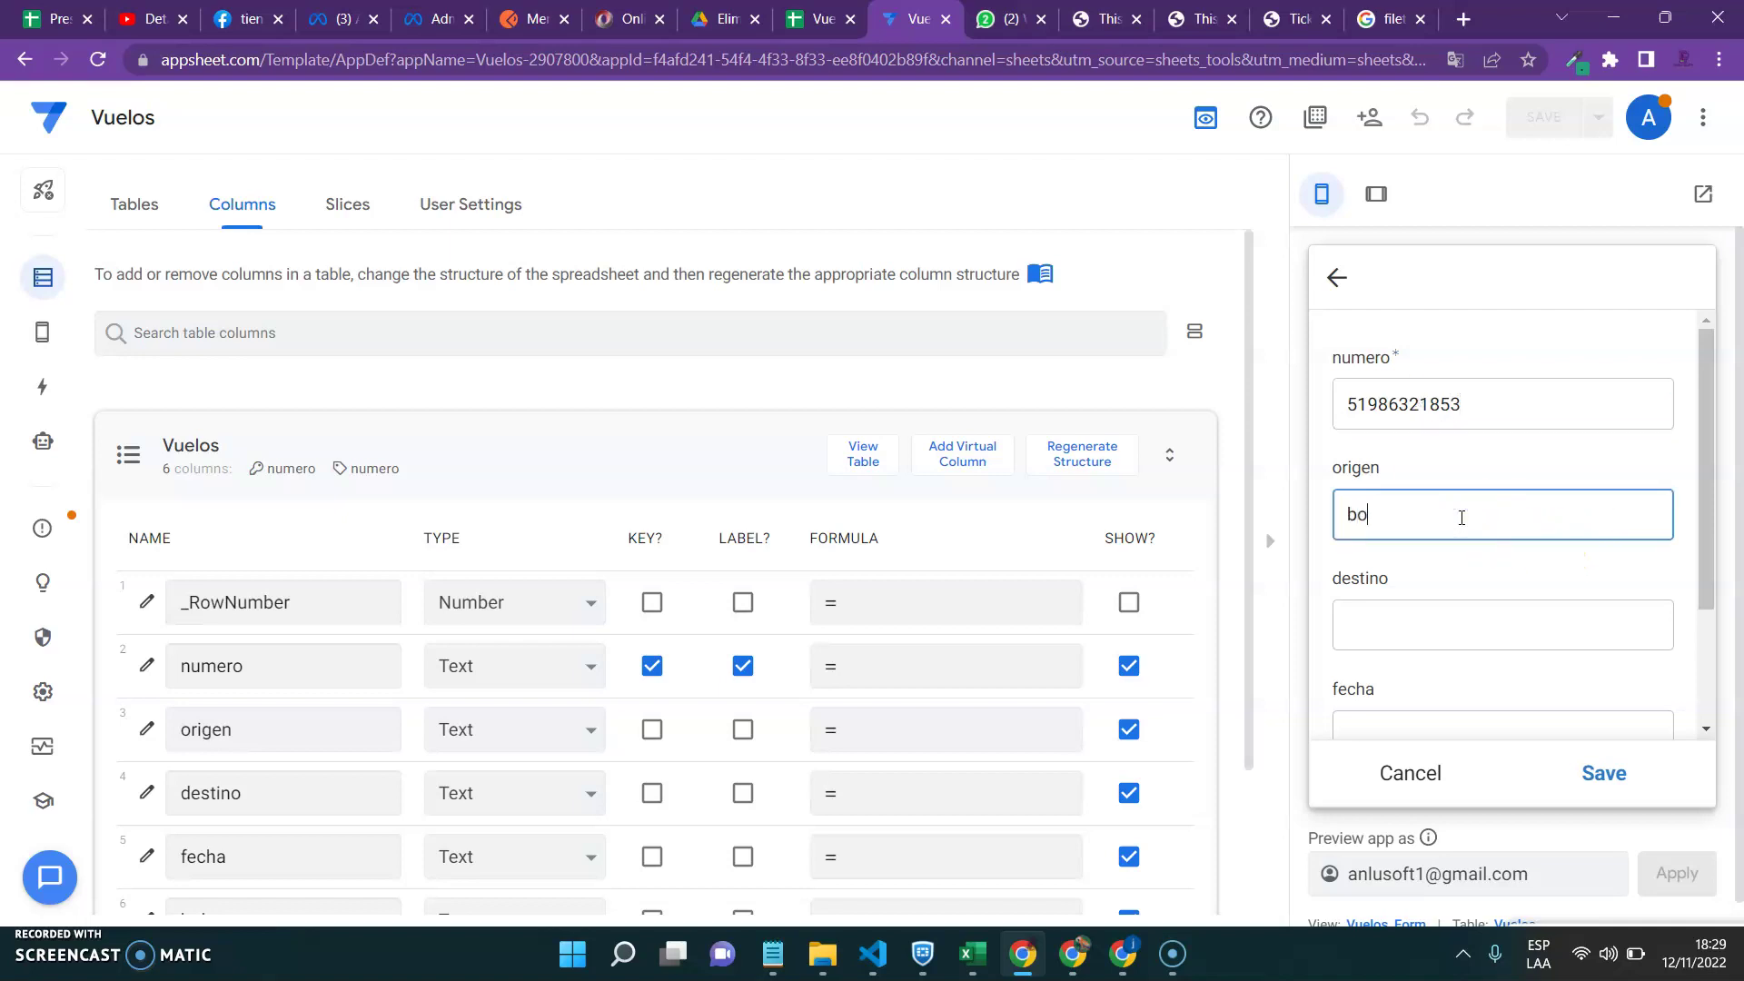
pyautogui.click(1360, 619)
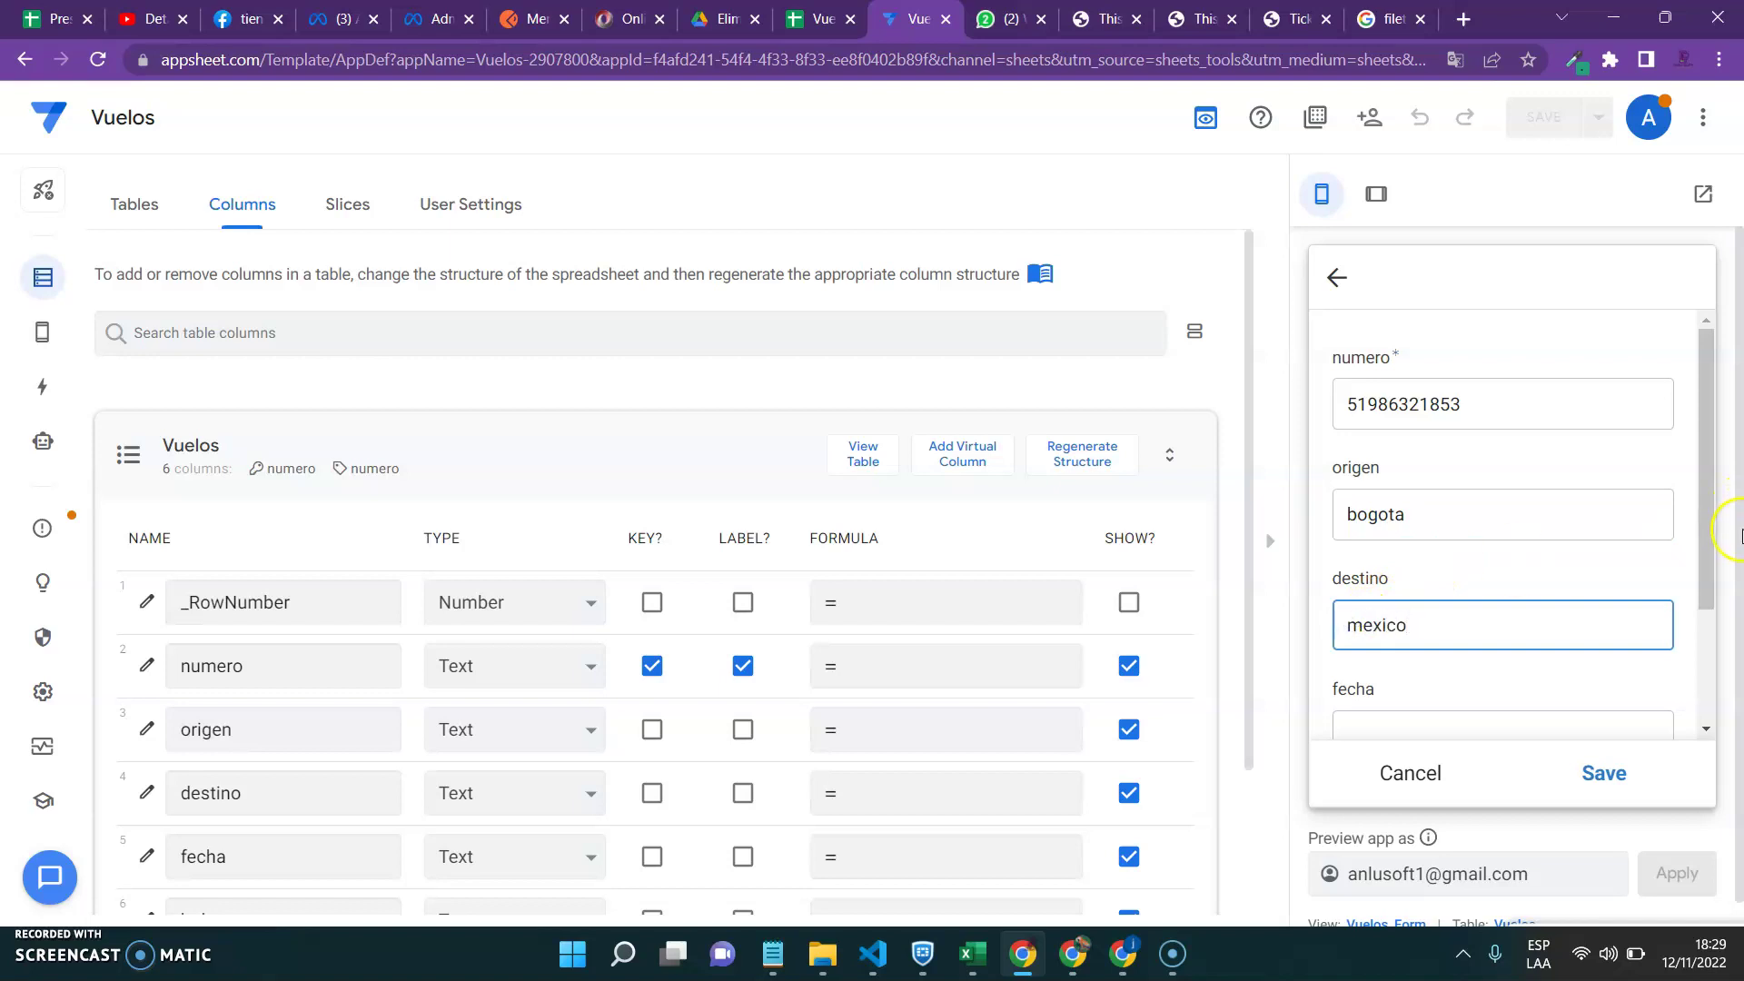
pyautogui.click(1705, 693)
pyautogui.click(1359, 568)
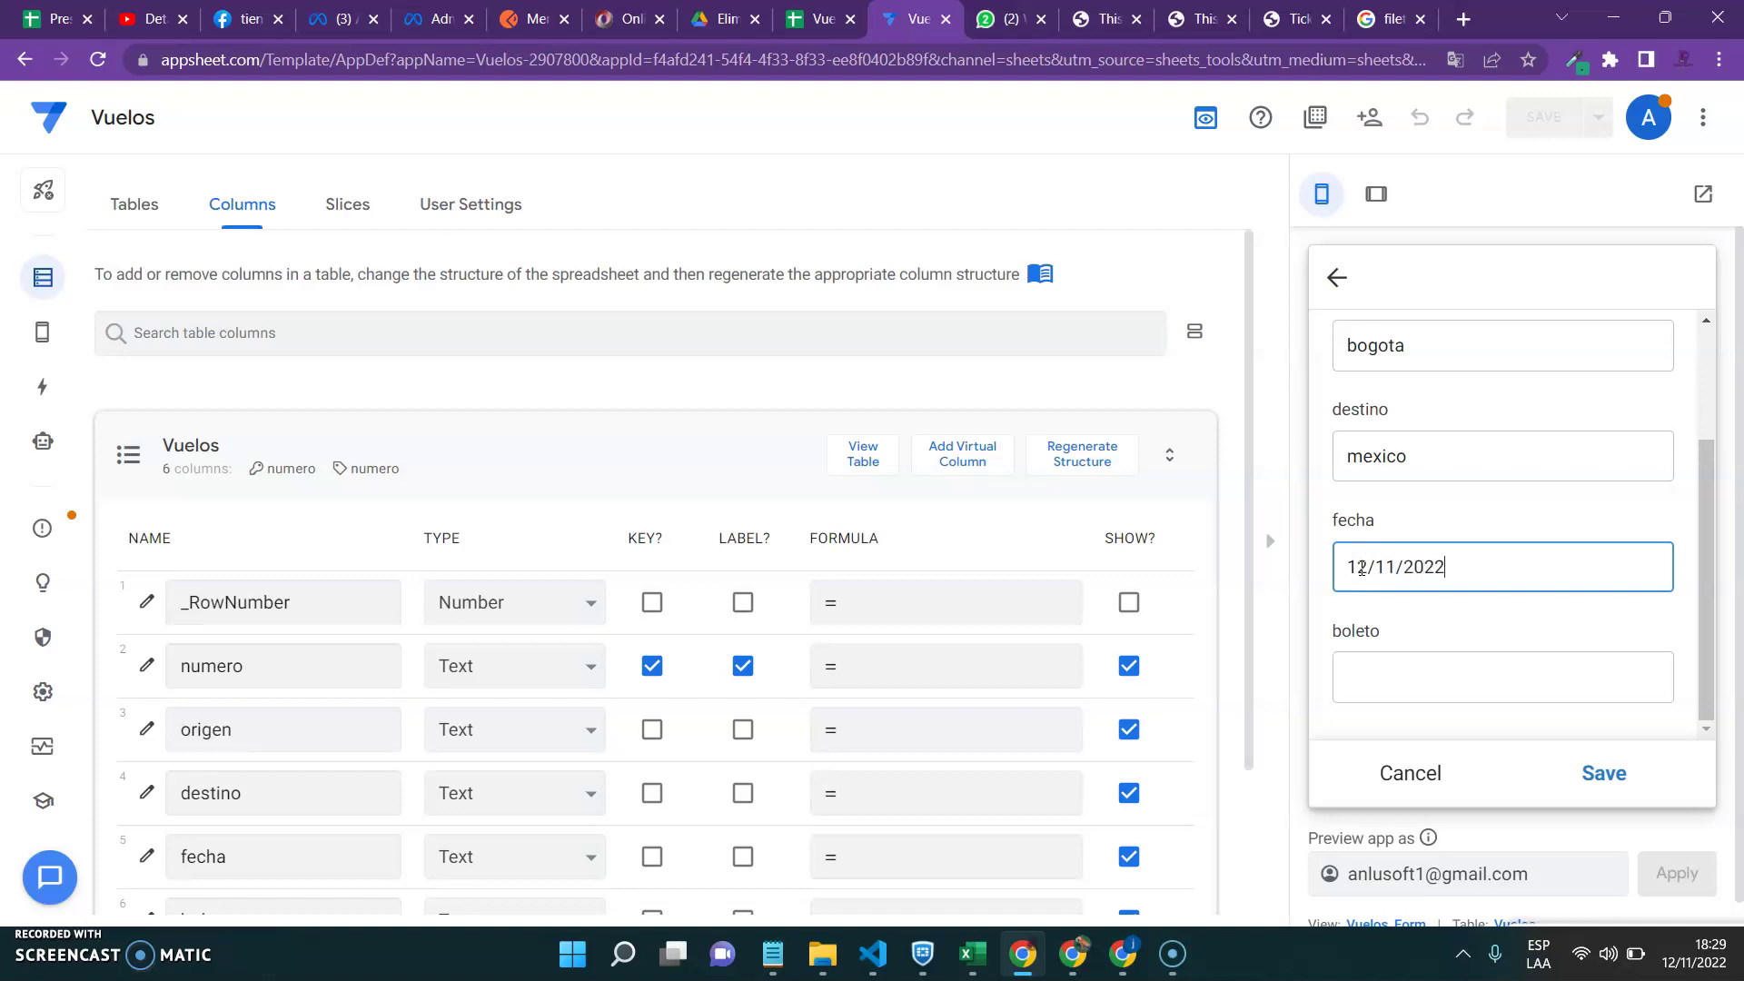
pyautogui.moveTo(772, 954)
pyautogui.click(806, 865)
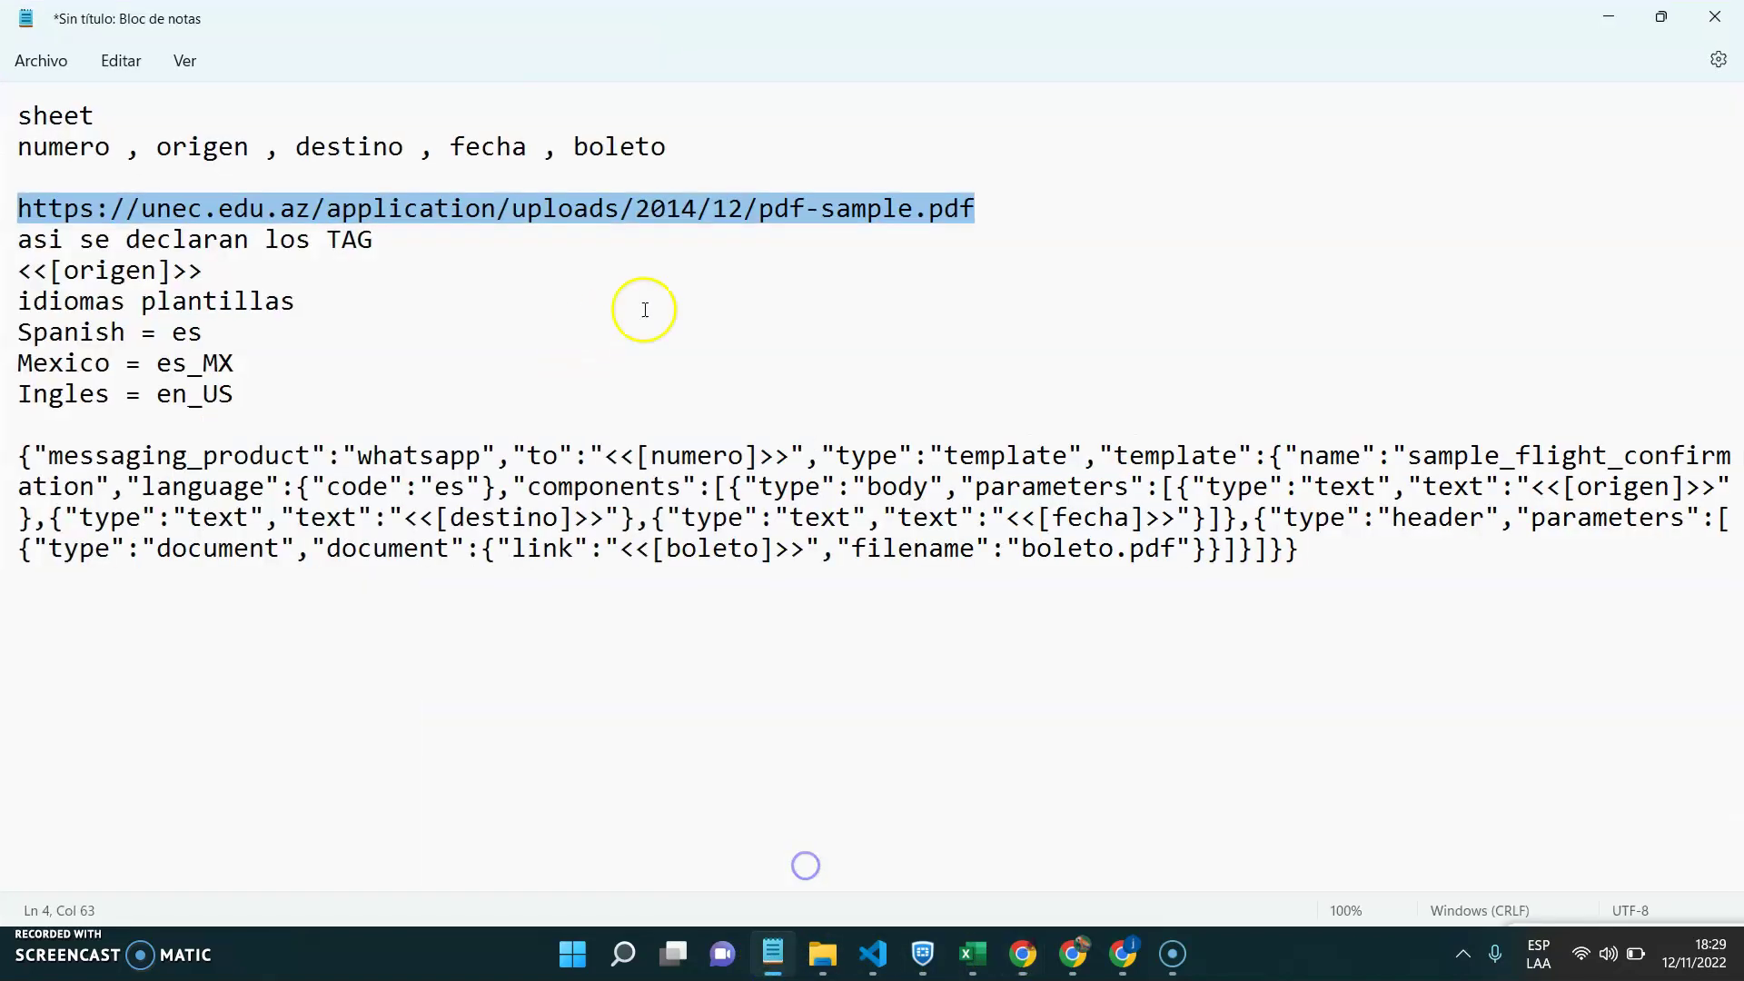
pyautogui.click(1618, 15)
# - Enter the link of GuiaSeaWorld.pdf from the Google results for filetype:pdf boletos as the record's boleto and try to save
pyautogui.click(1317, 18)
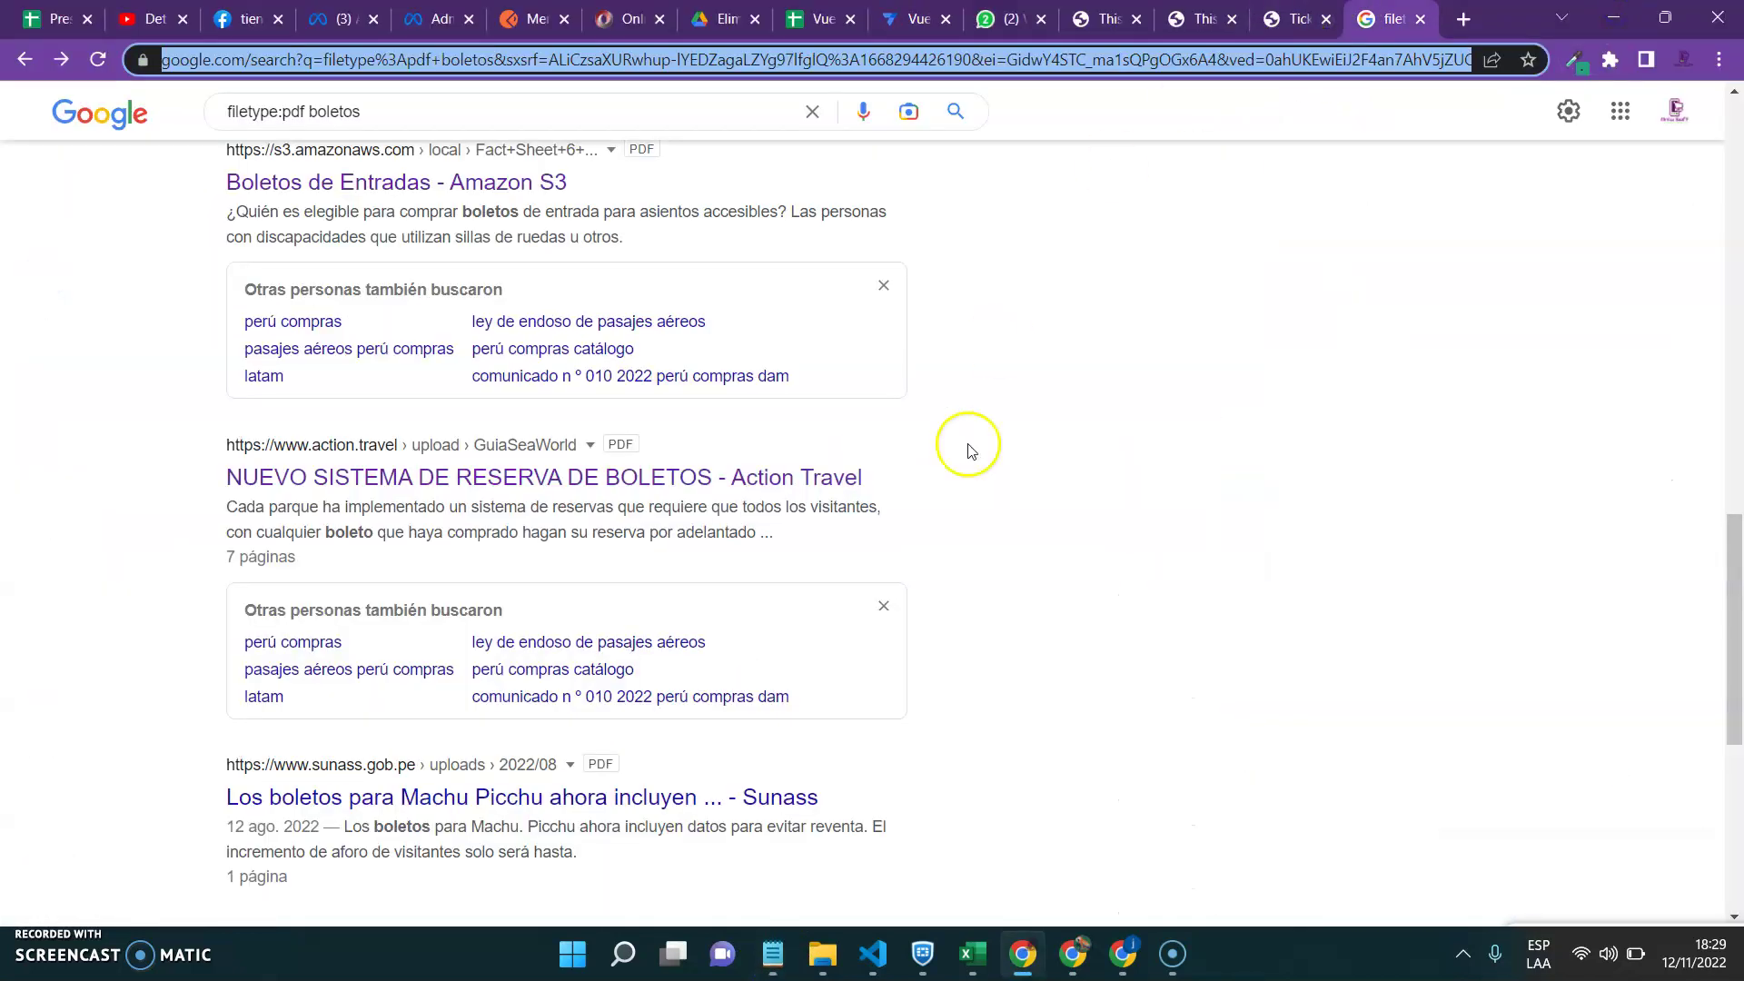
pyautogui.click(740, 474)
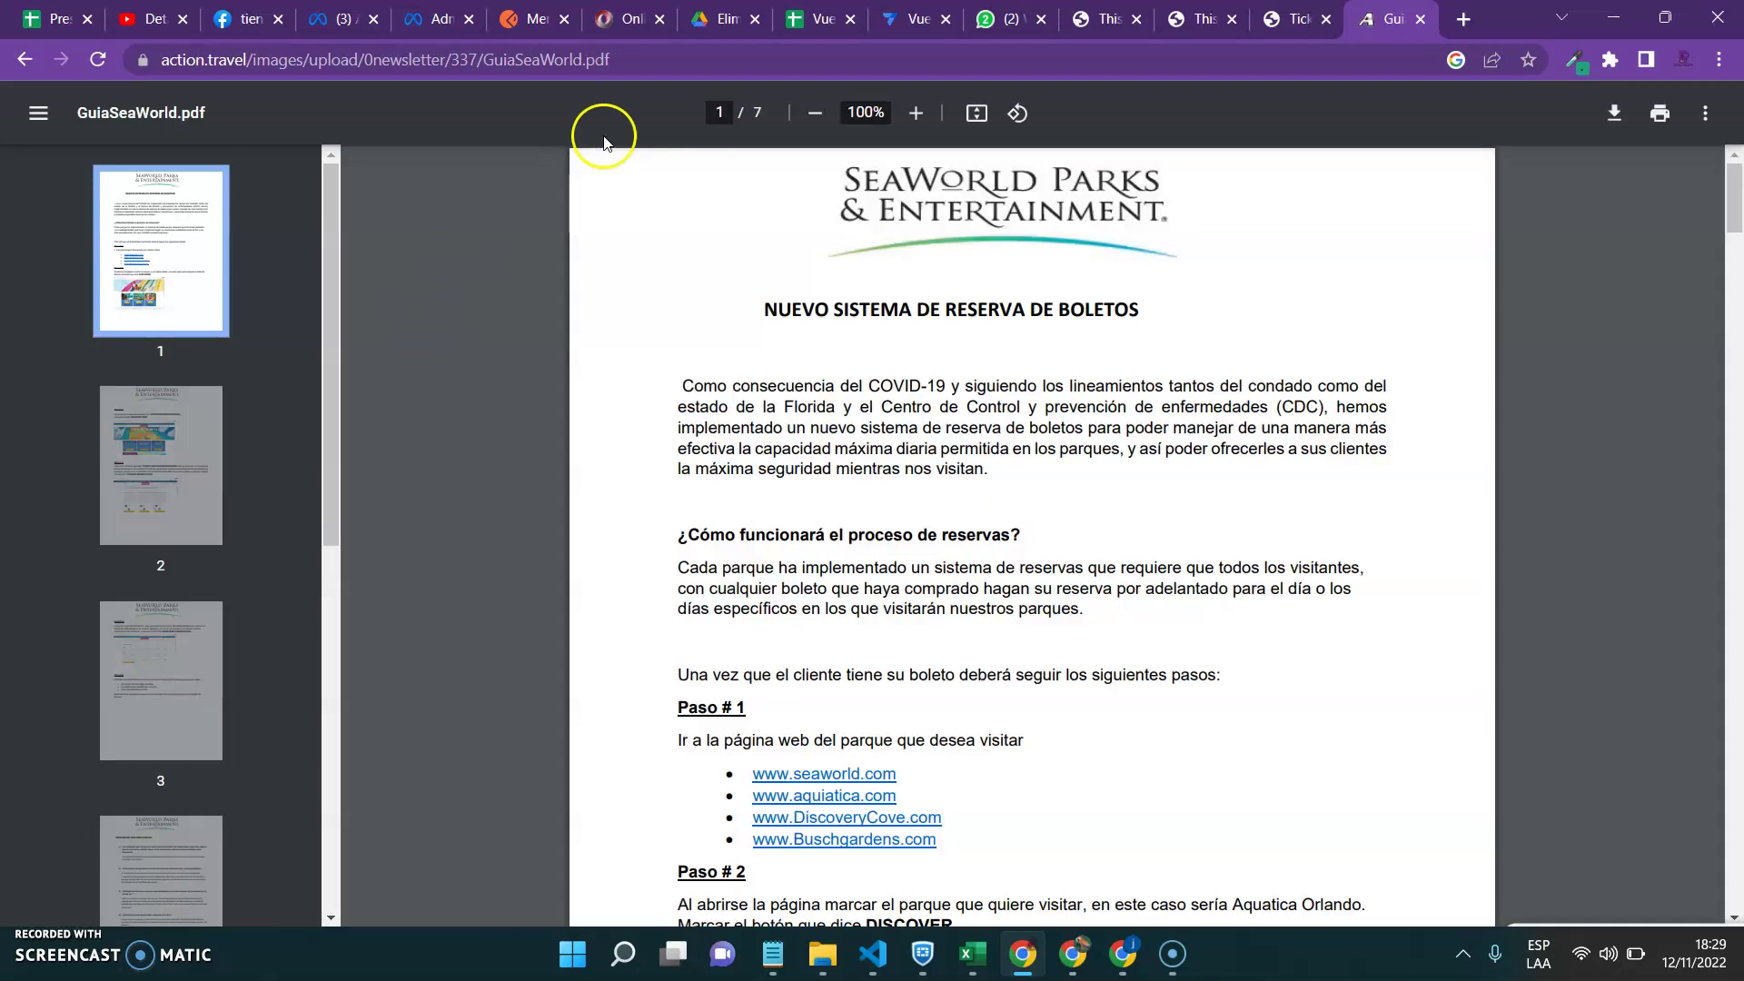
pyautogui.moveTo(1733, 199)
pyautogui.mouseDown()
pyautogui.moveTo(1735, 813)
pyautogui.moveTo(1733, 195)
pyautogui.mouseUp()
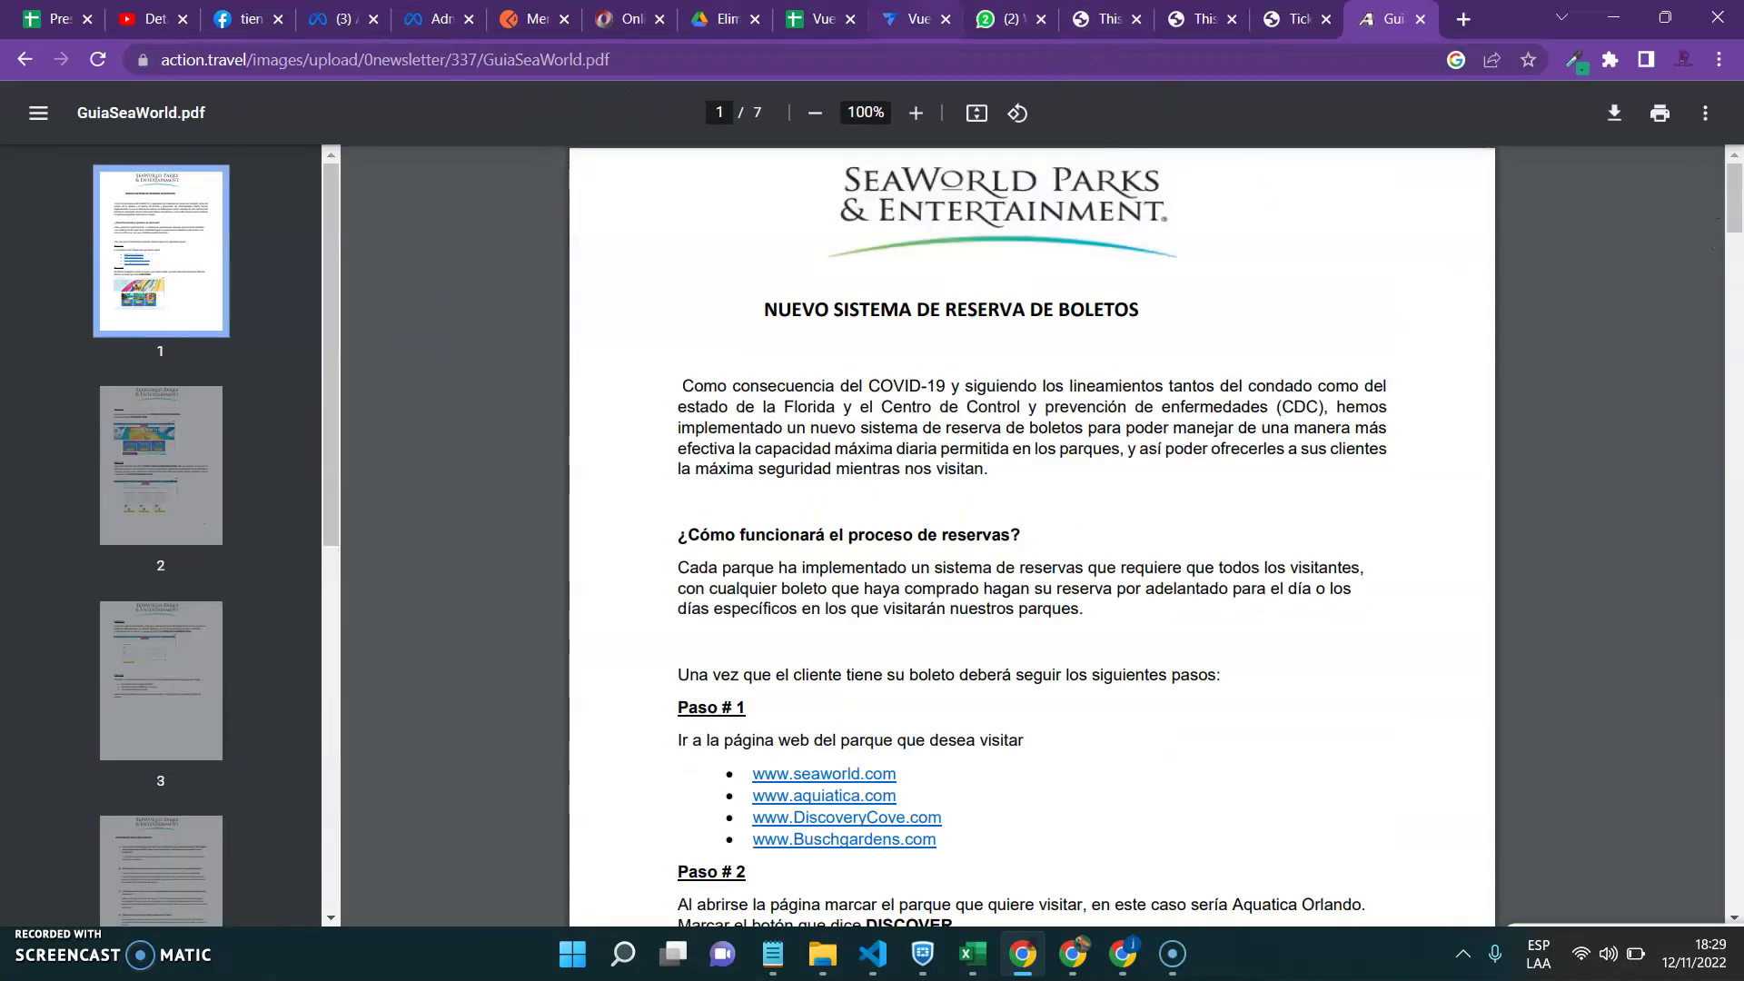
pyautogui.click(908, 18)
pyautogui.click(1426, 695)
pyautogui.write('https://action.travel/images/upload/0newsletter/337/GuiaSeaWorld.pdf')
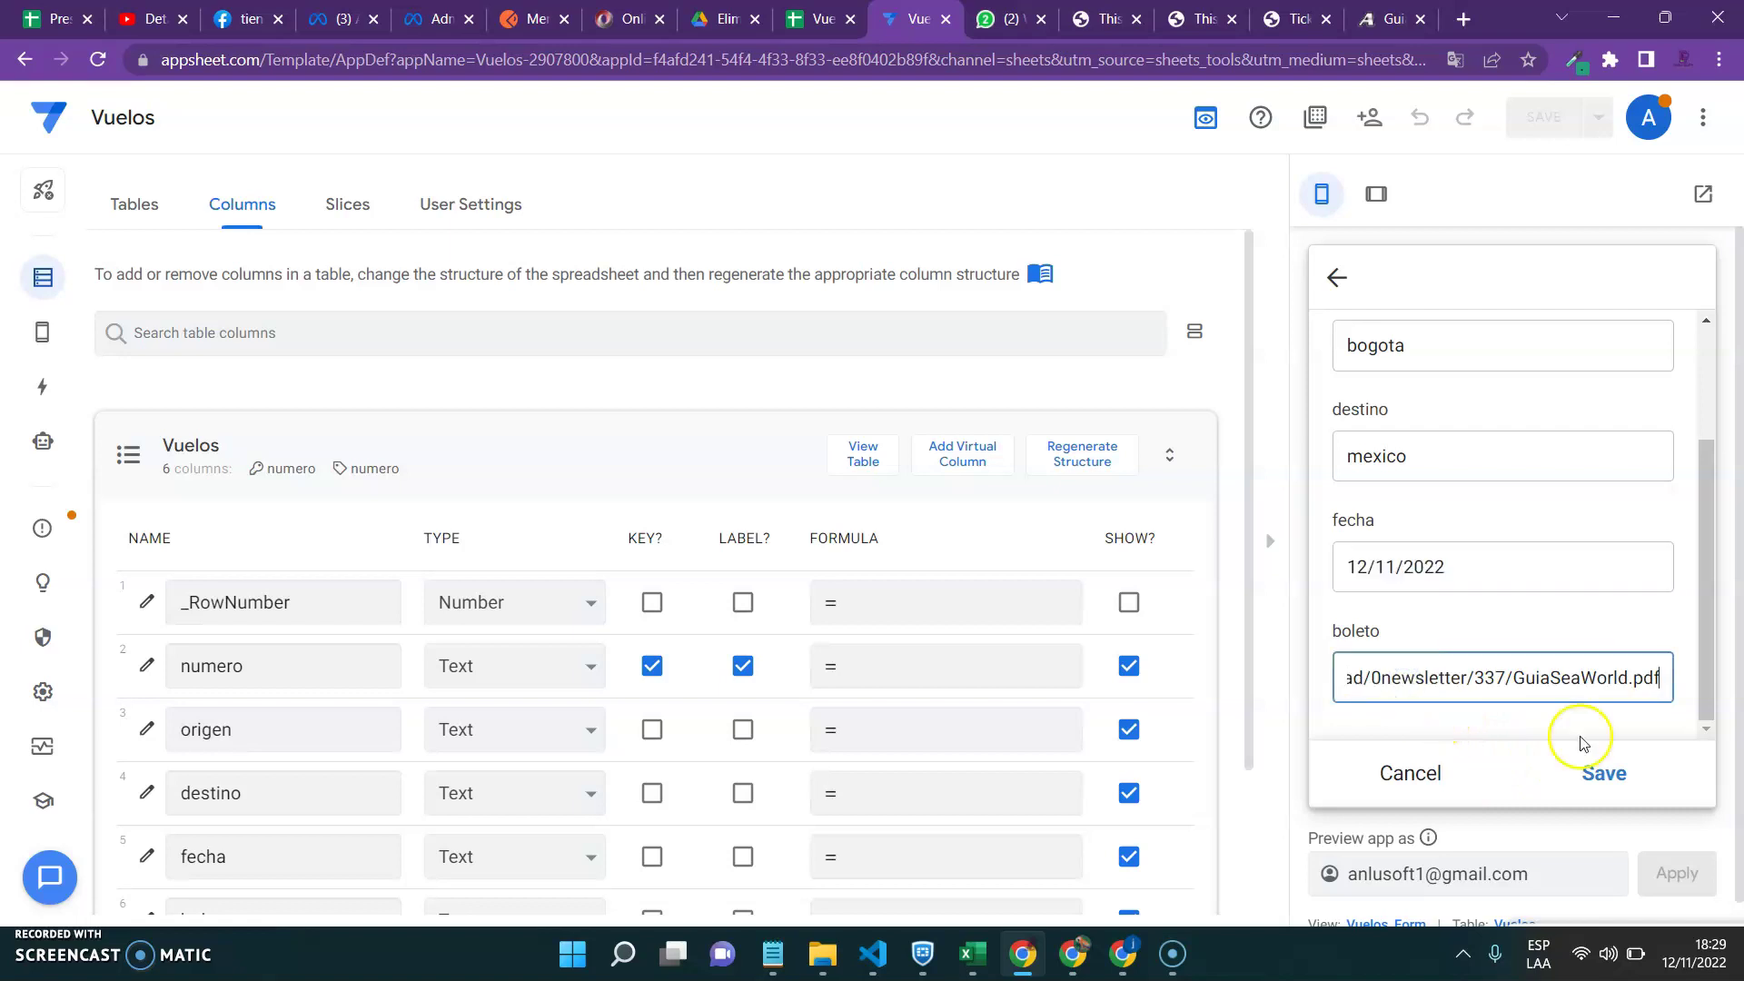
pyautogui.click(1591, 779)
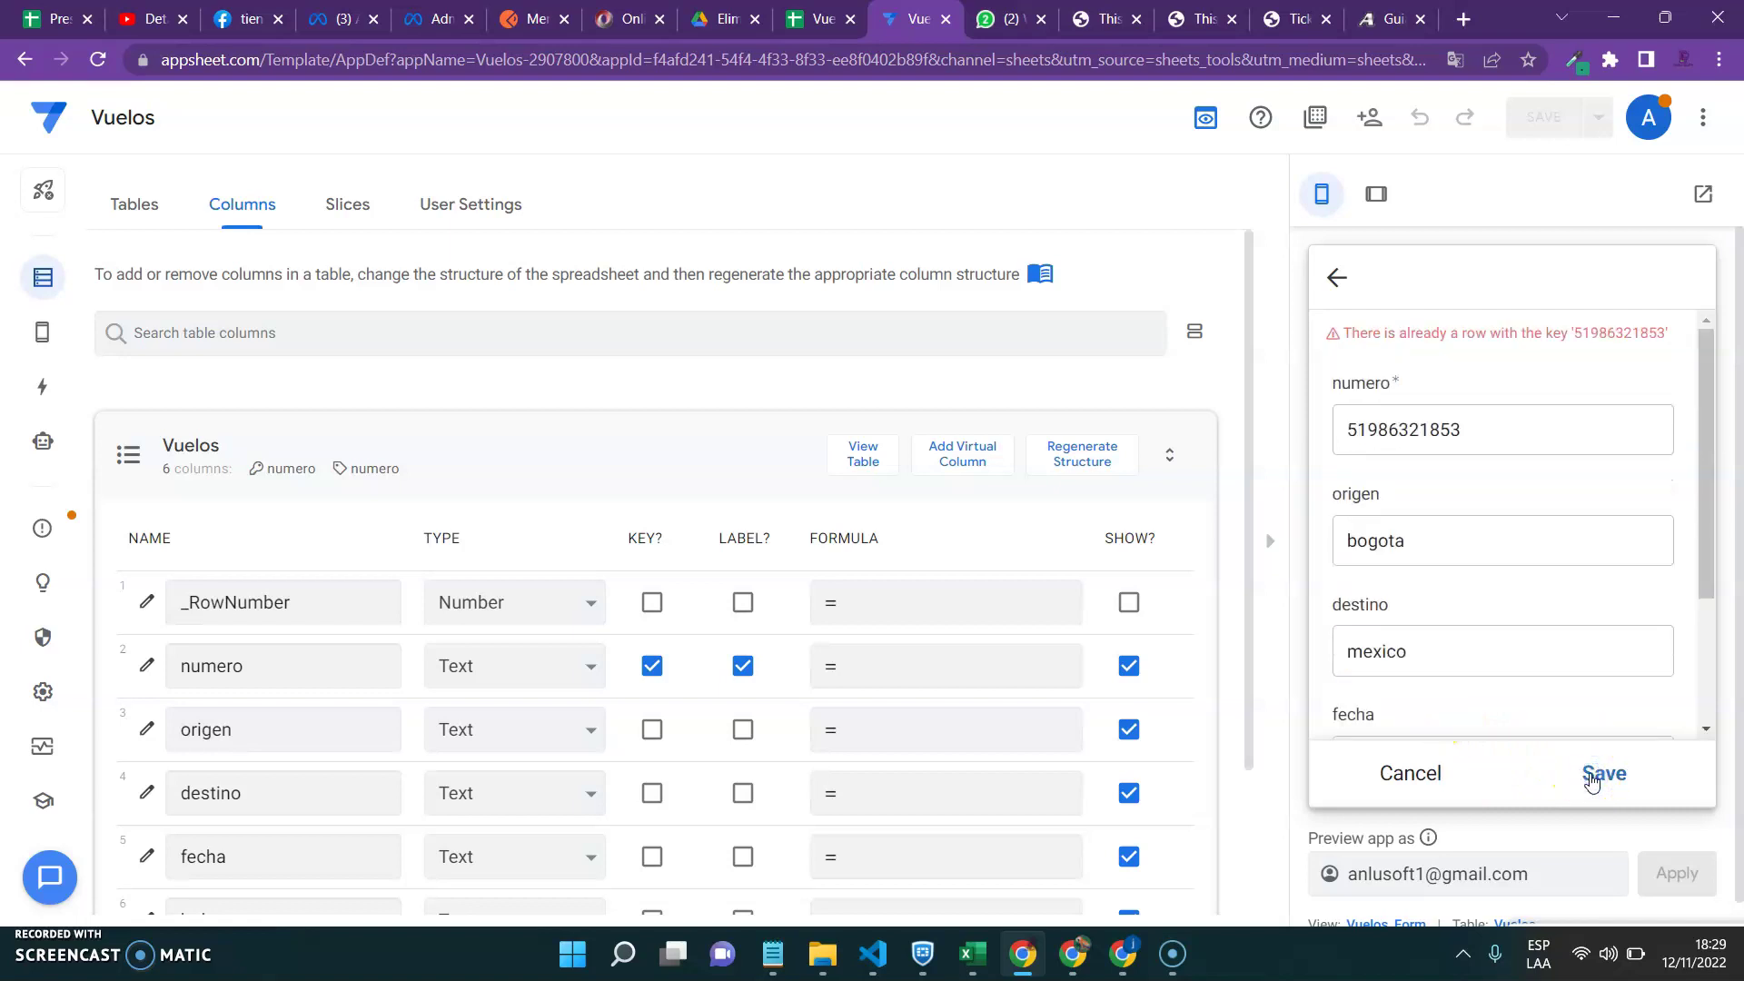
# - Delete flight row 2 from the Vuelos spreadsheet, return to AppSheet and try to save the pending record again
pyautogui.click(1587, 432)
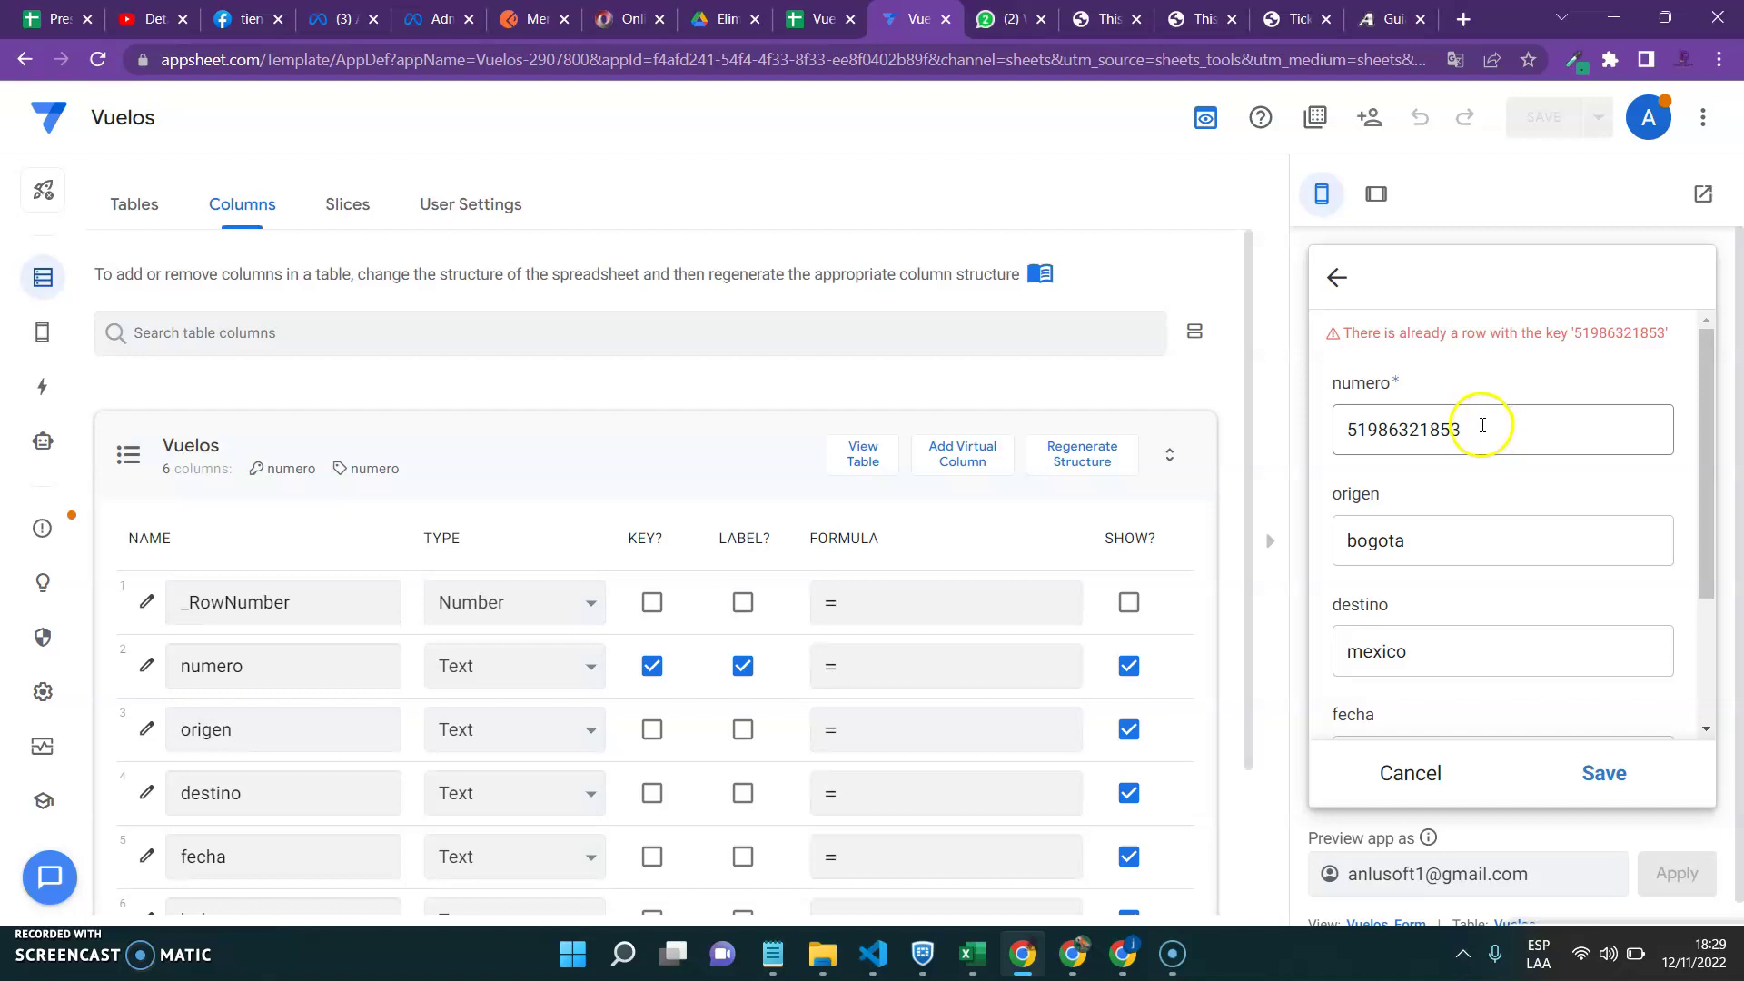
pyautogui.hotkey('ctrl', 'shift', 'Tab')
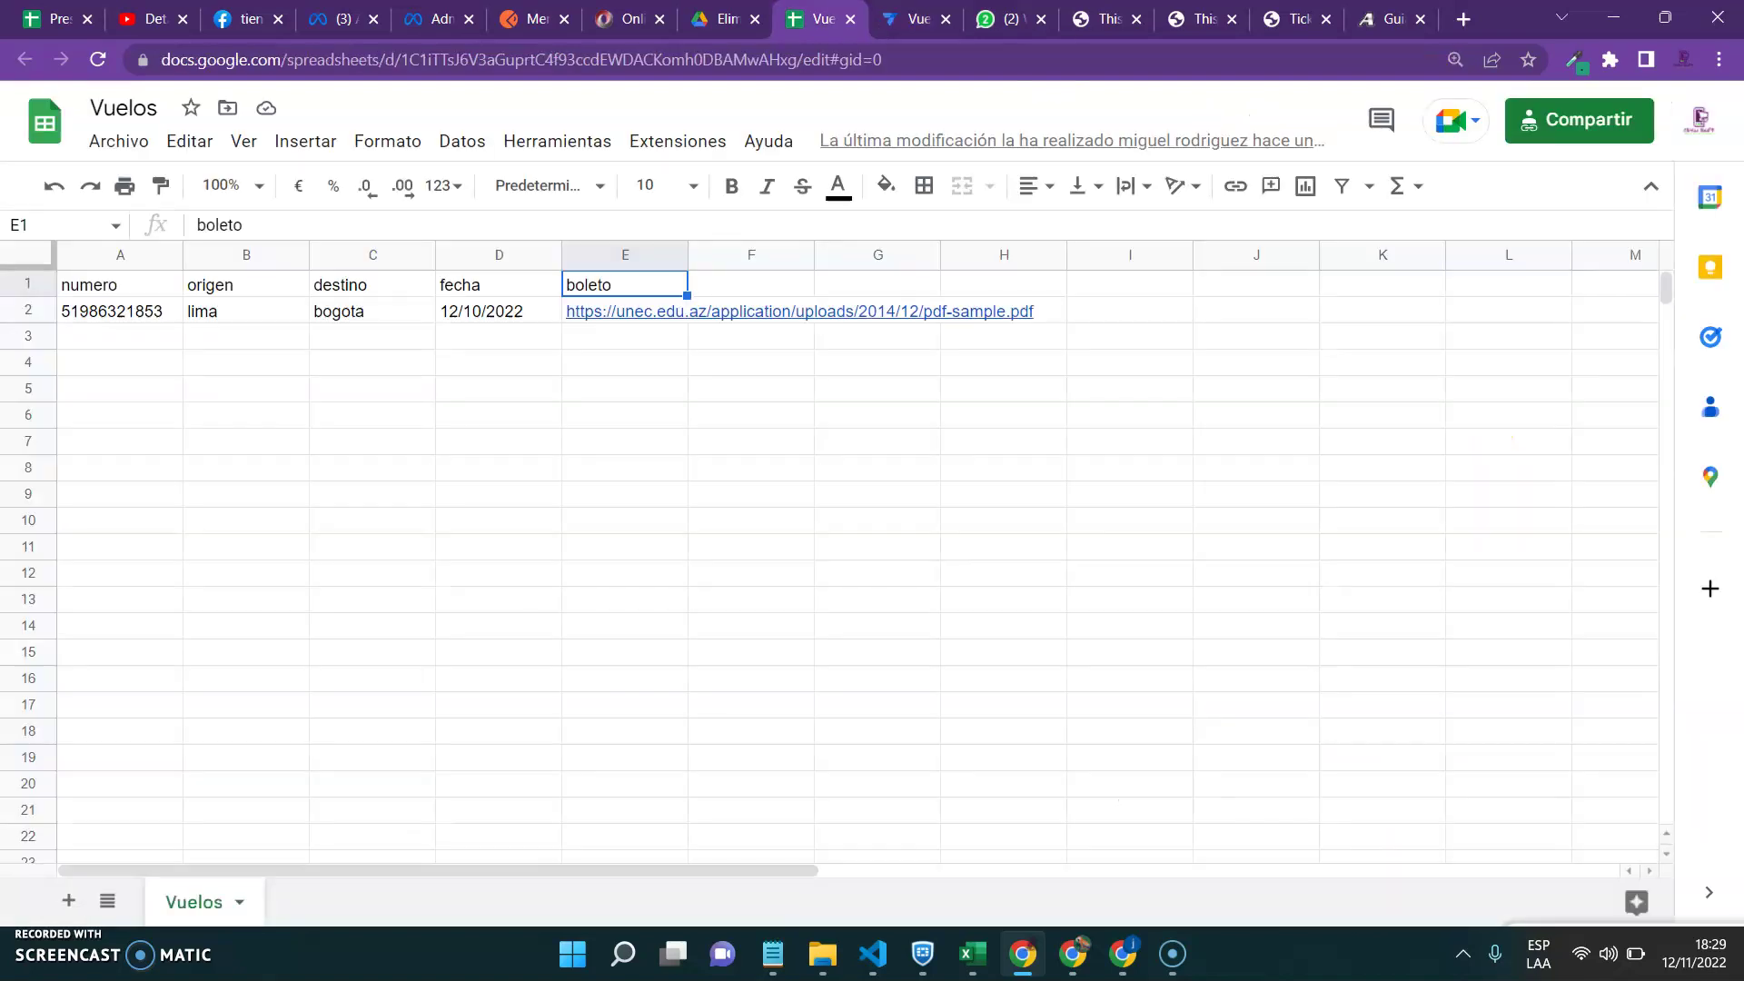
pyautogui.rightClick(32, 311)
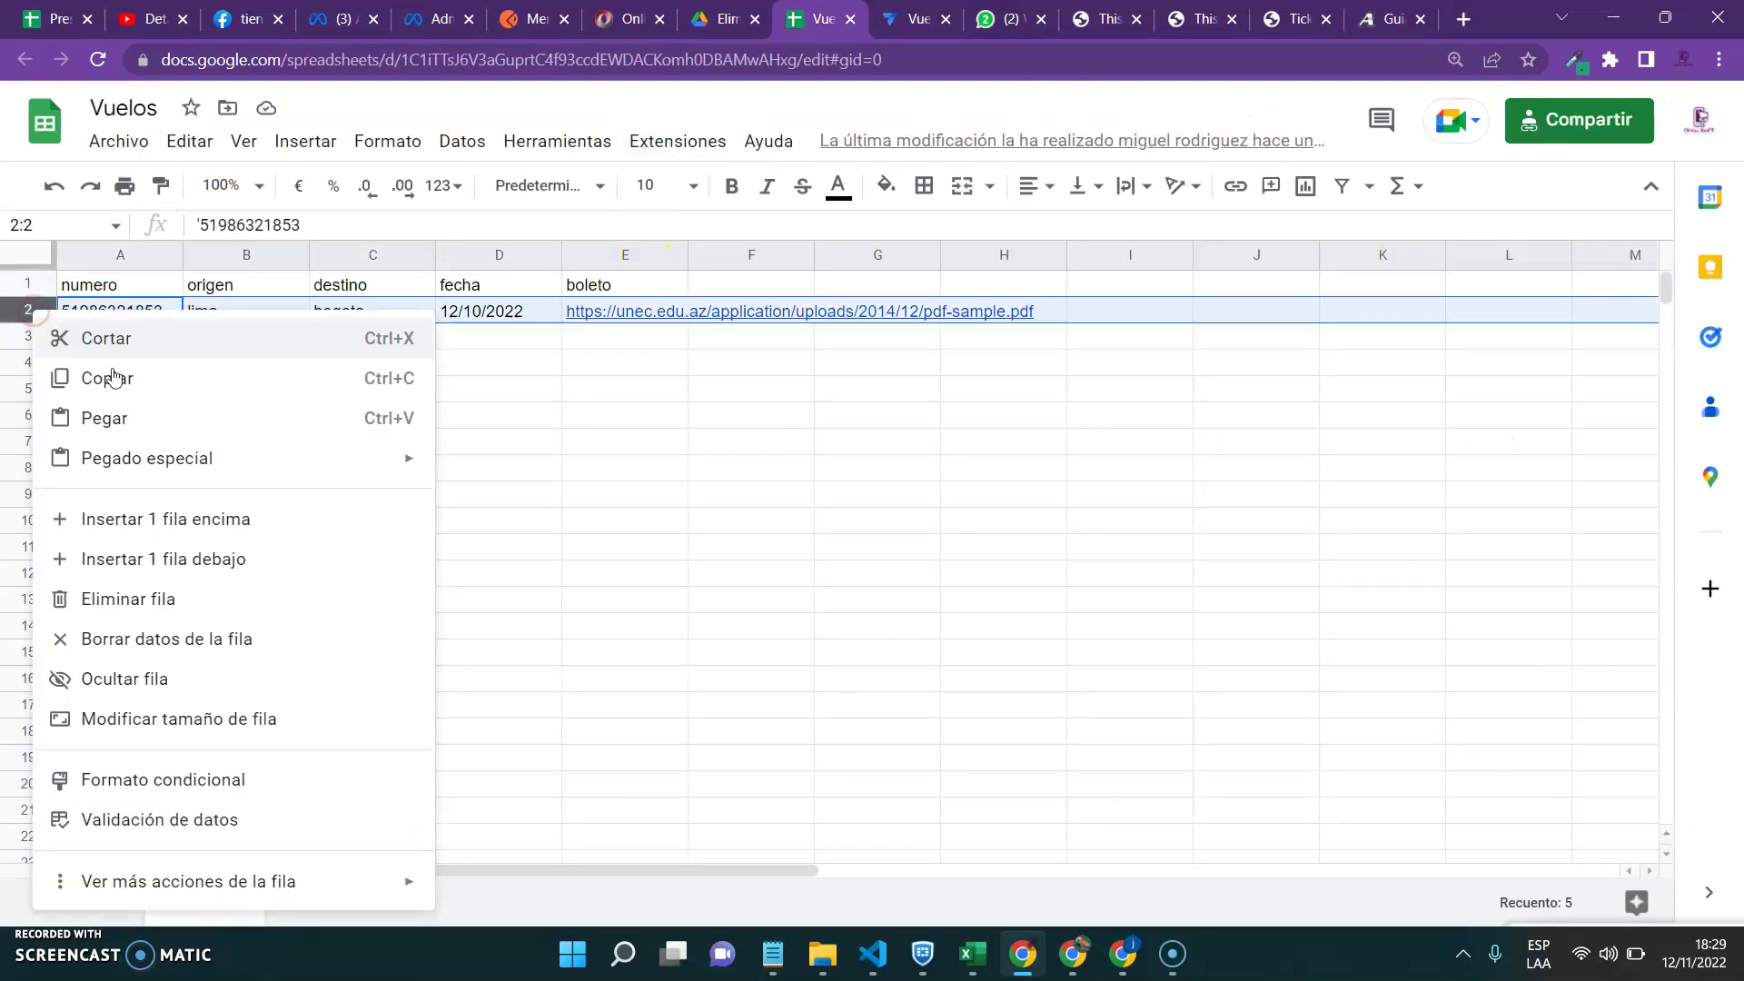
pyautogui.click(146, 598)
pyautogui.hotkey('ctrl', 'Tab')
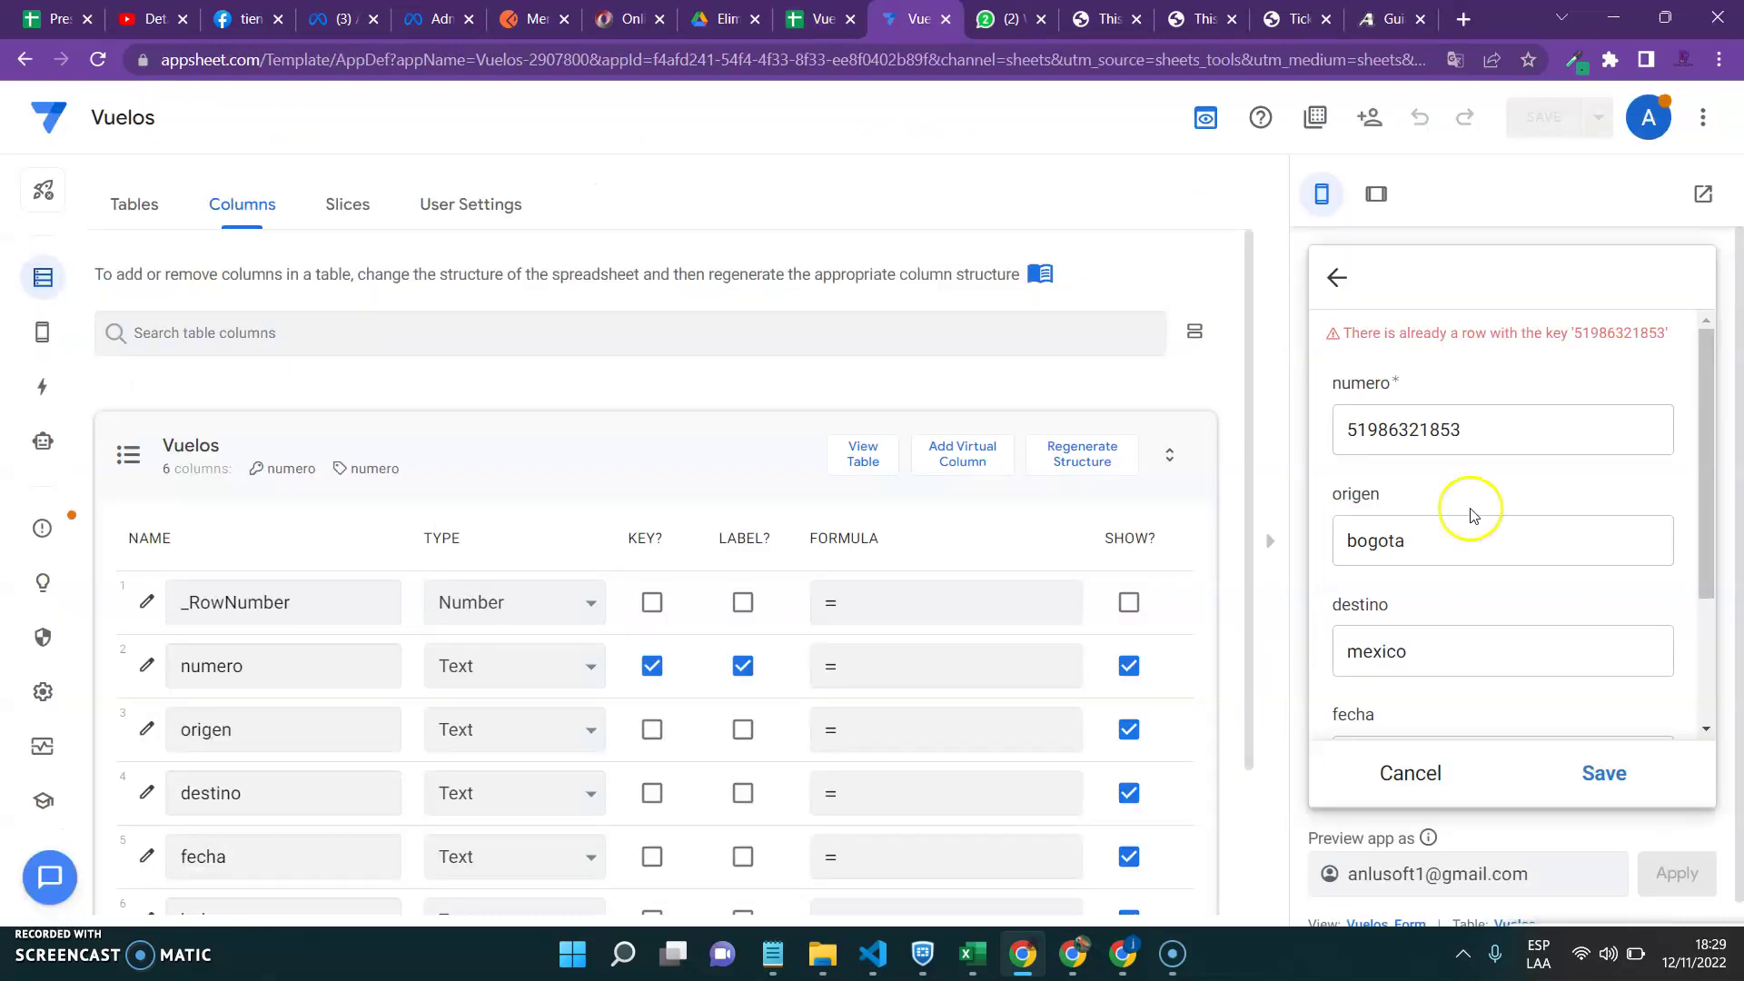
pyautogui.click(1606, 775)
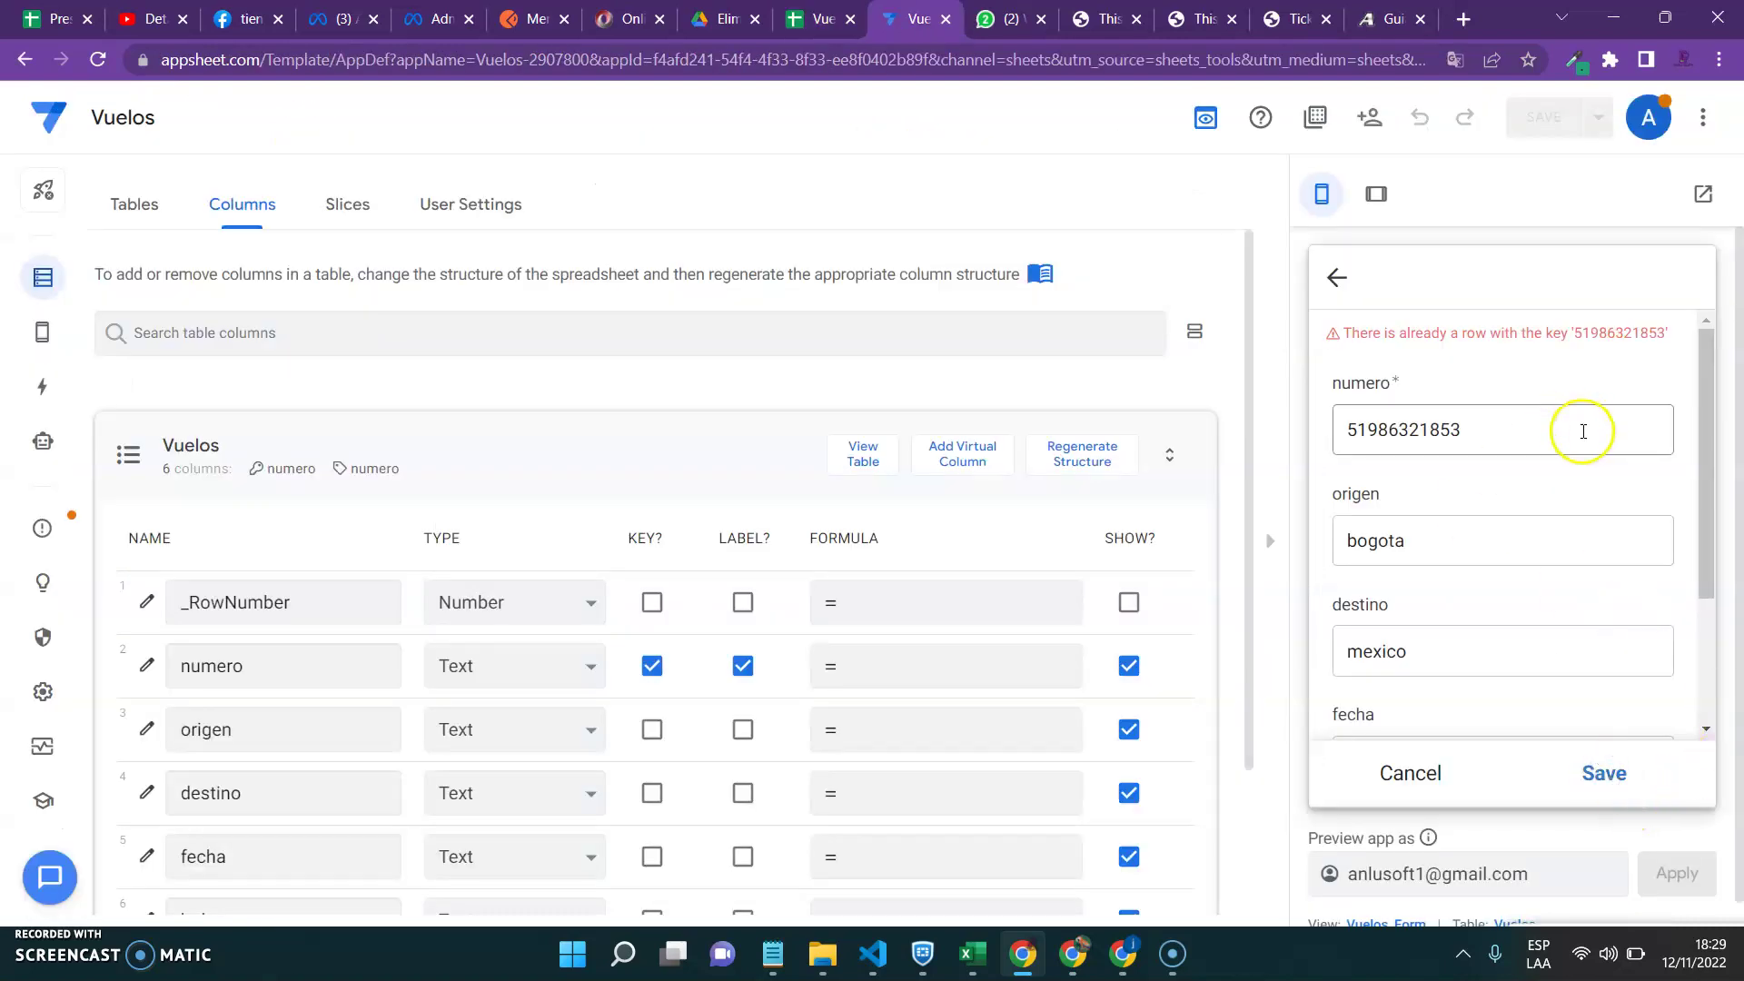
# - Re-enter the last digit of the phone number in the numero field and retry saving the record
pyautogui.doubleClick(1507, 407)
pyautogui.click(1494, 431)
pyautogui.press('BackSpace')
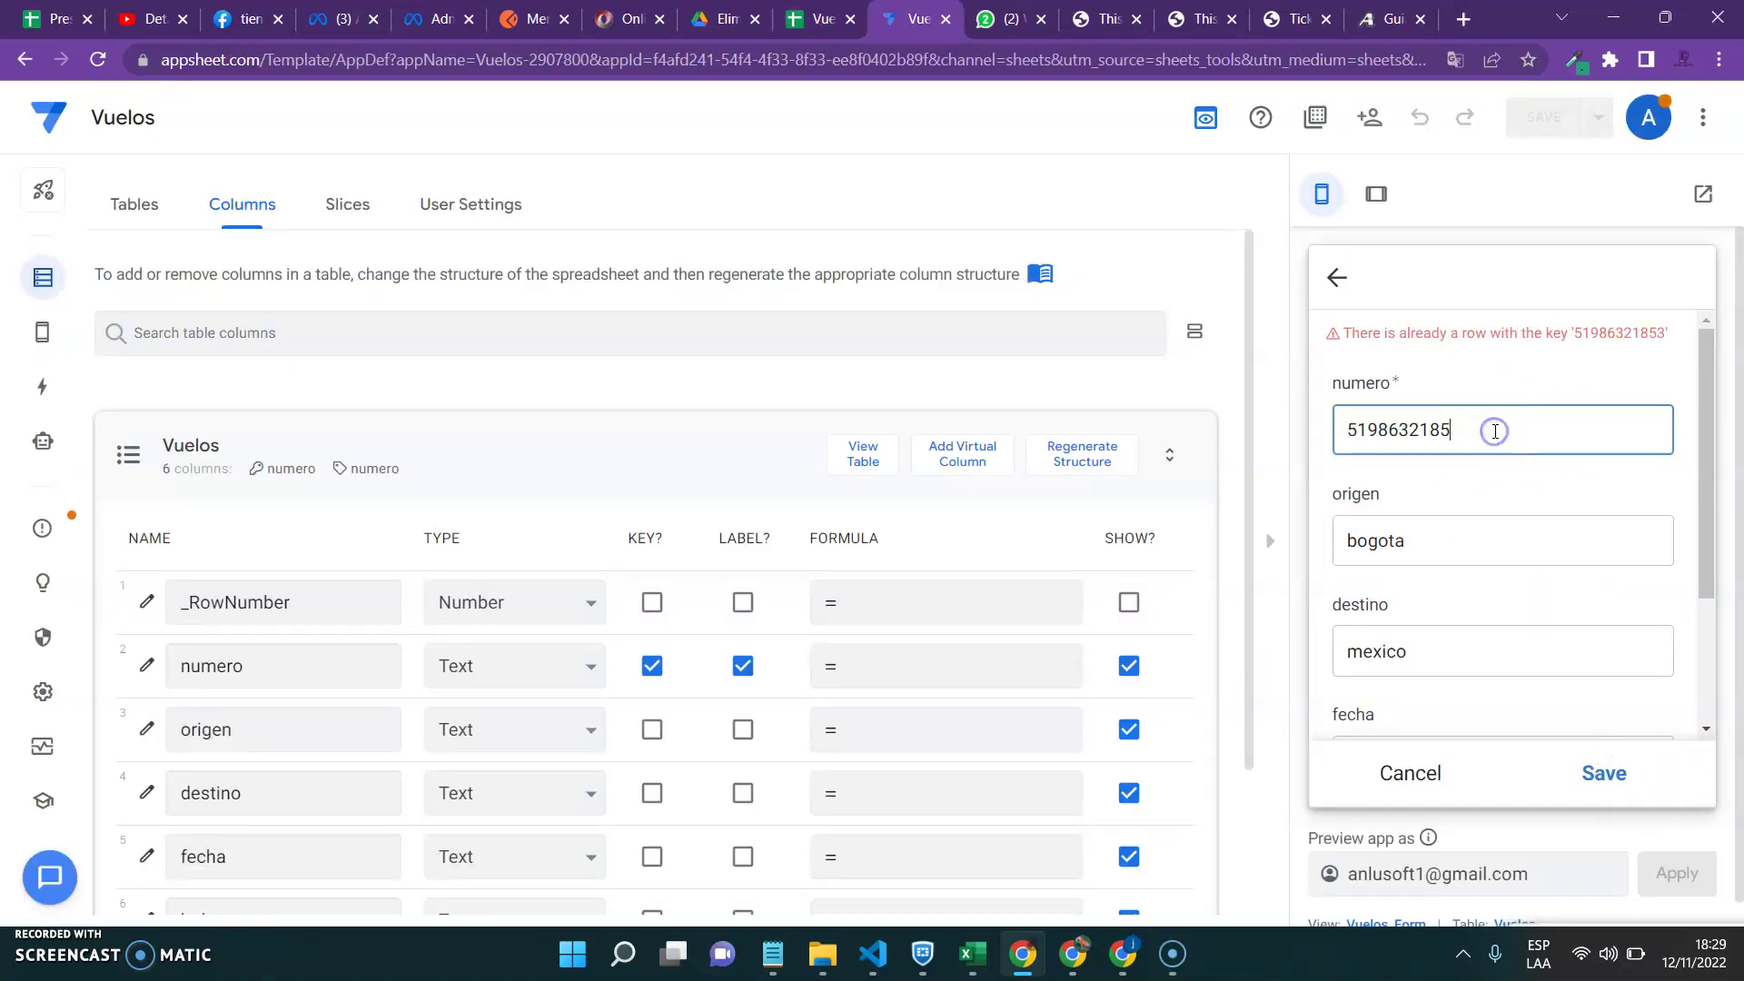
pyautogui.click(1603, 773)
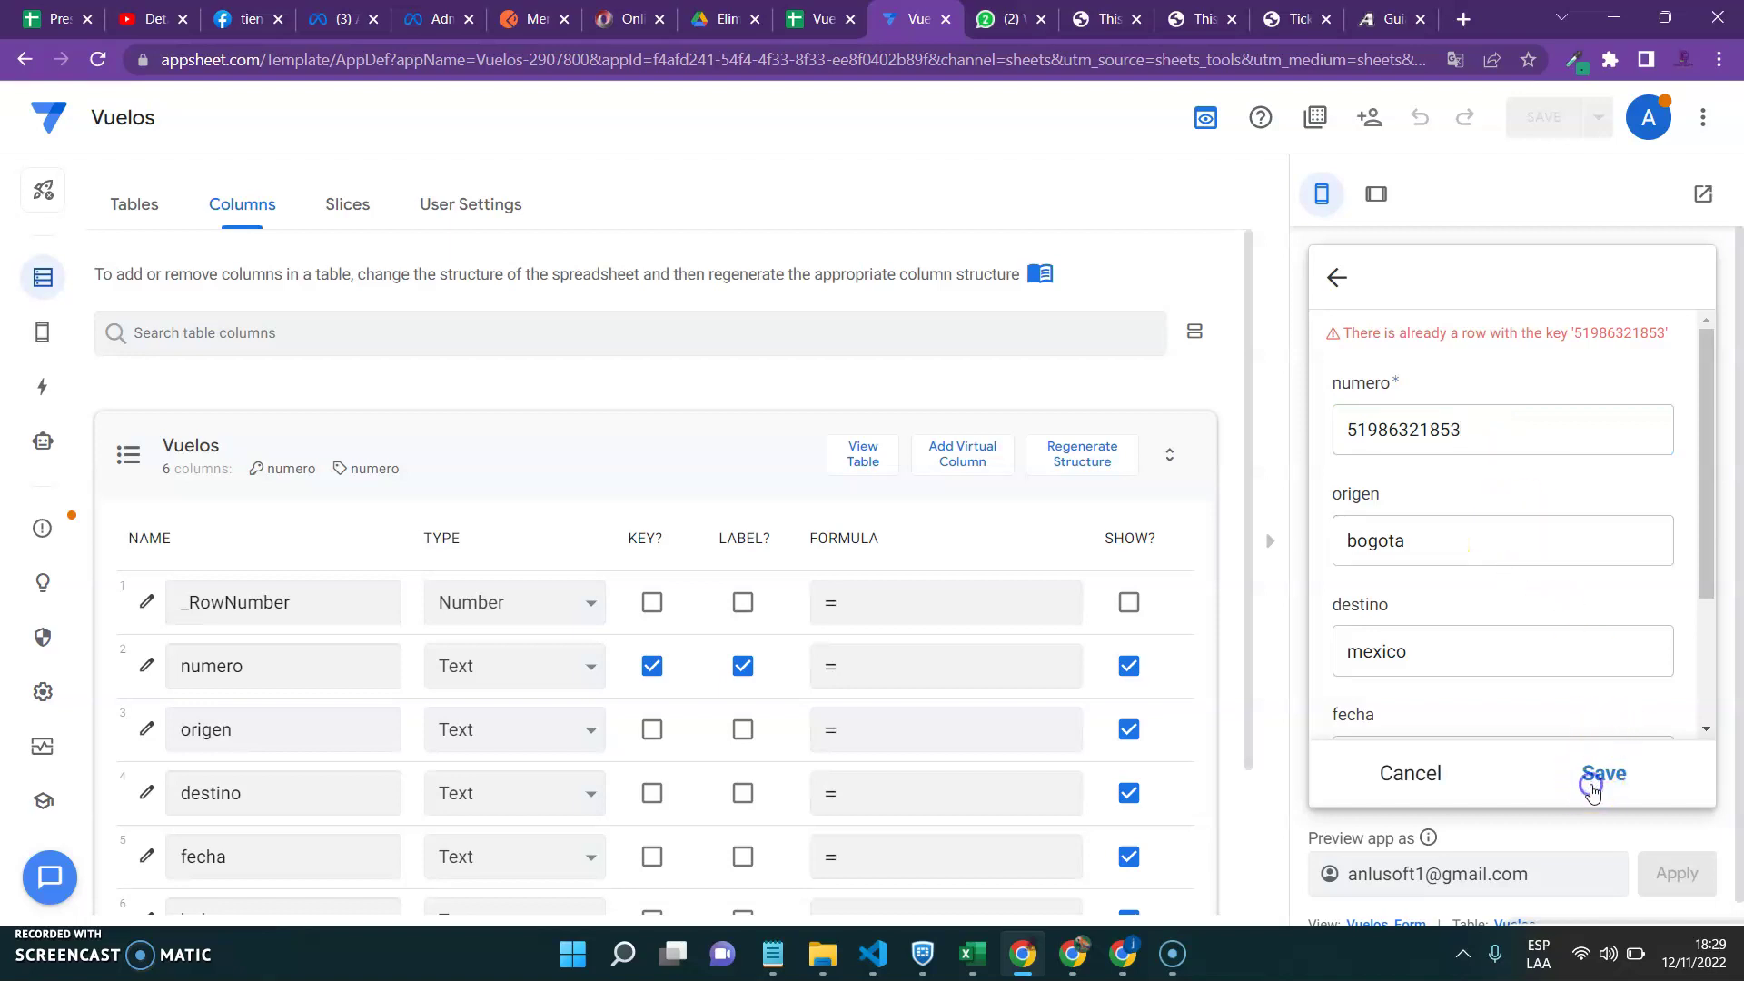
# - Discard the unsaved record form and delete the existing lima record from the Vuelos app preview
pyautogui.click(1336, 276)
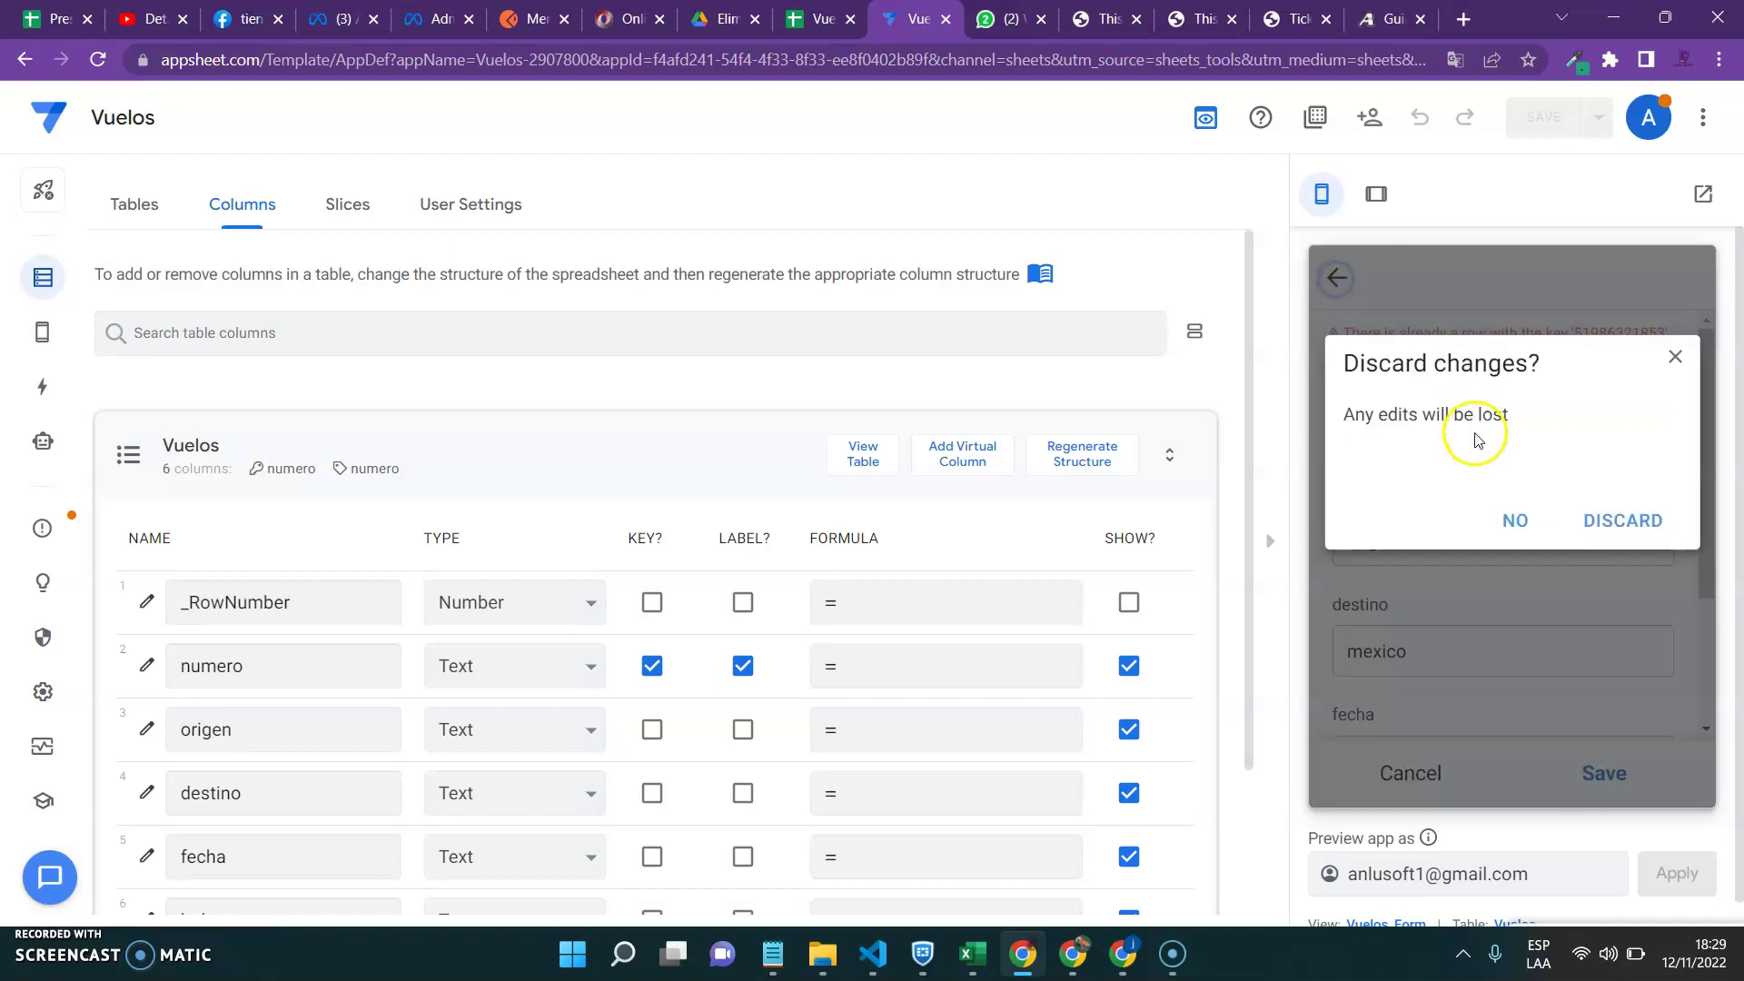
pyautogui.click(1610, 523)
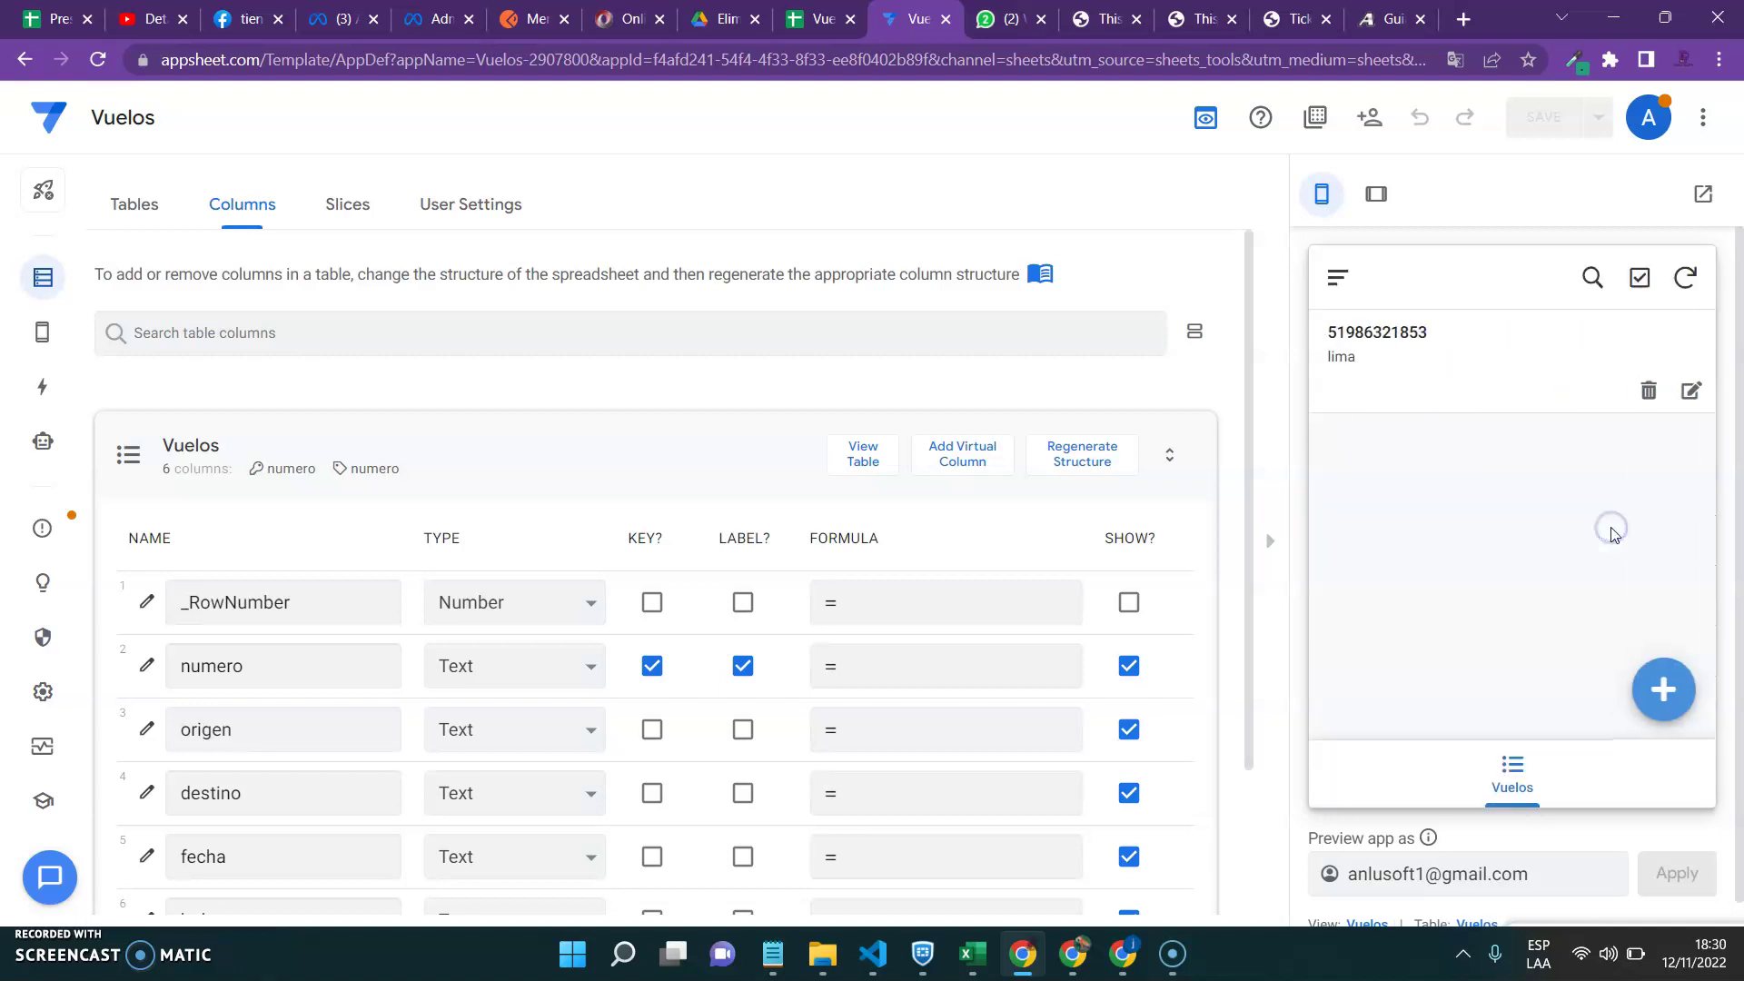
pyautogui.click(1648, 391)
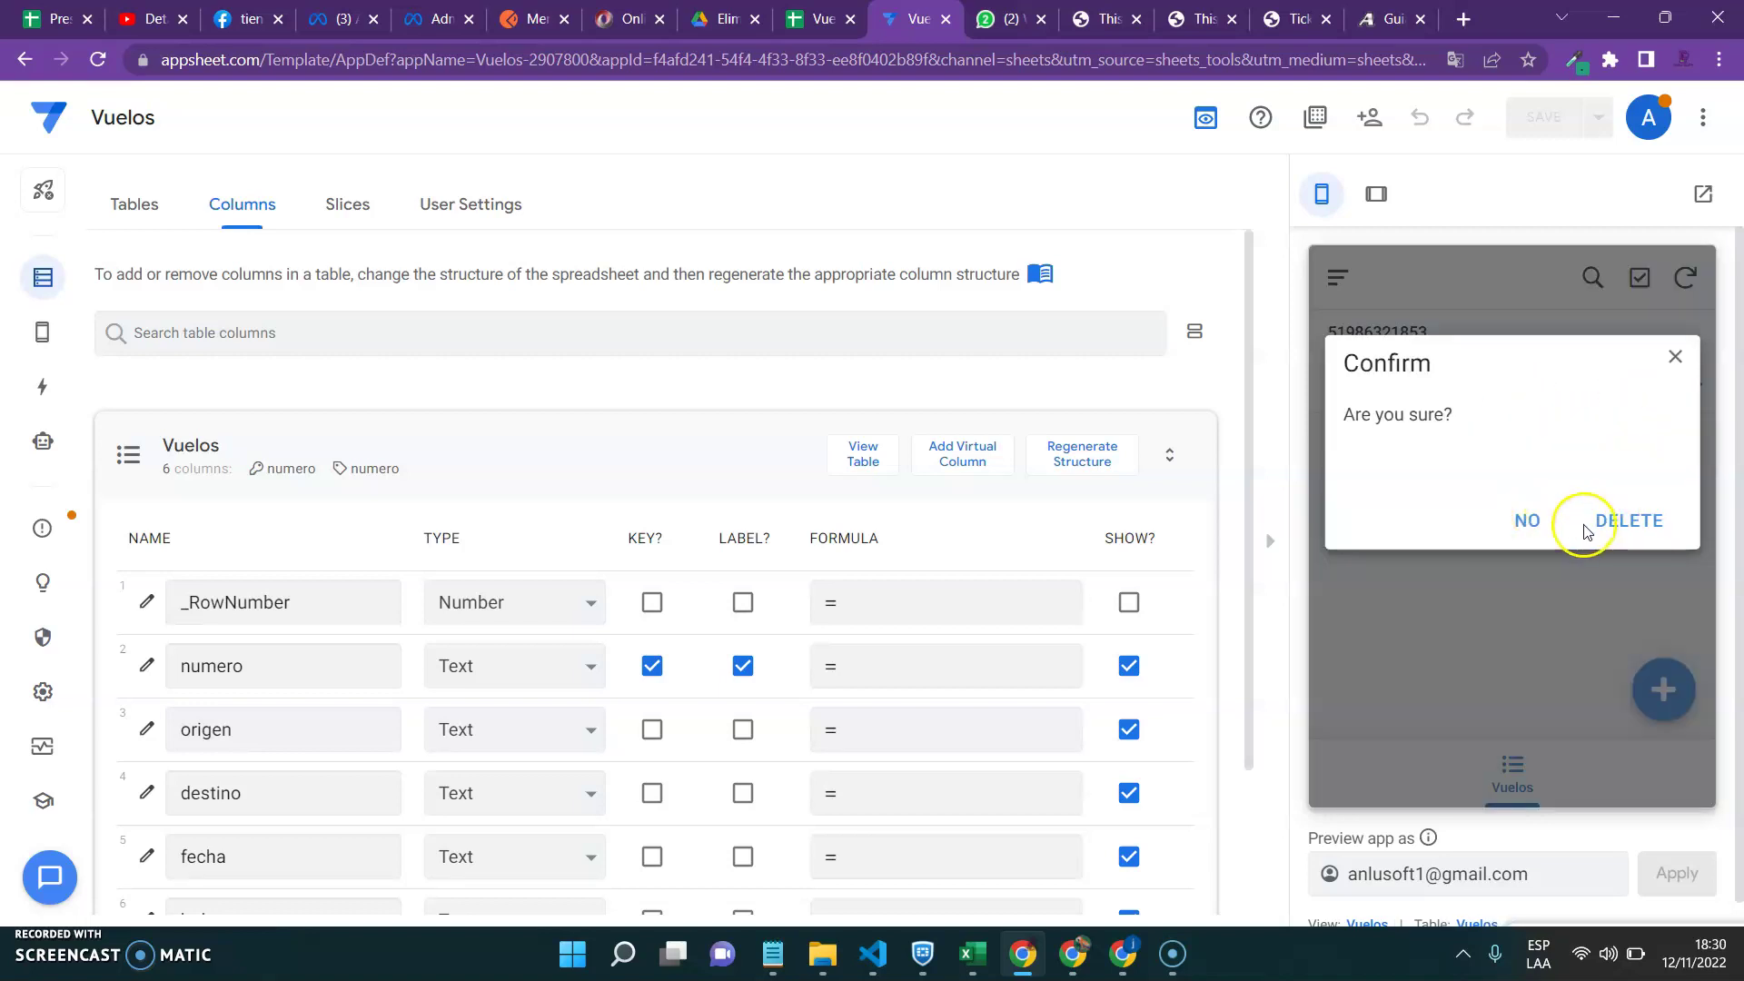
pyautogui.click(1622, 523)
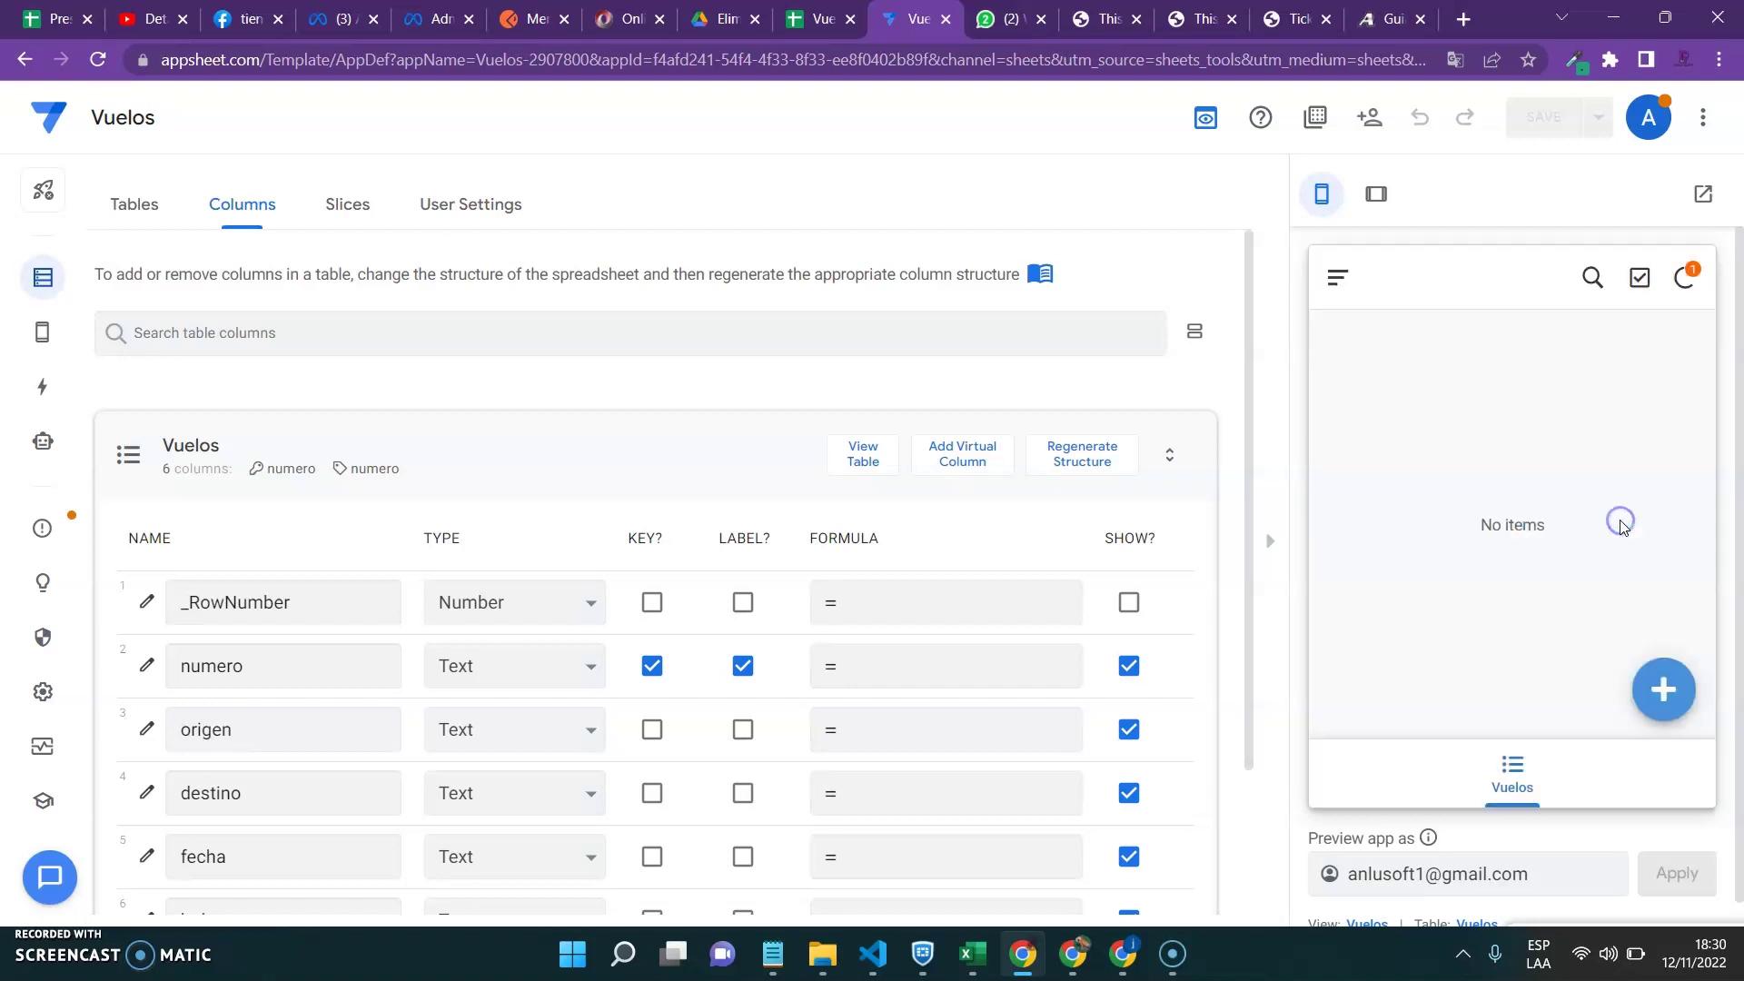
# - Start a new Vuelos record with the phone number, origen bogota, destino mexico and fecha 12/10/2022
pyautogui.click(1663, 691)
pyautogui.click(1385, 412)
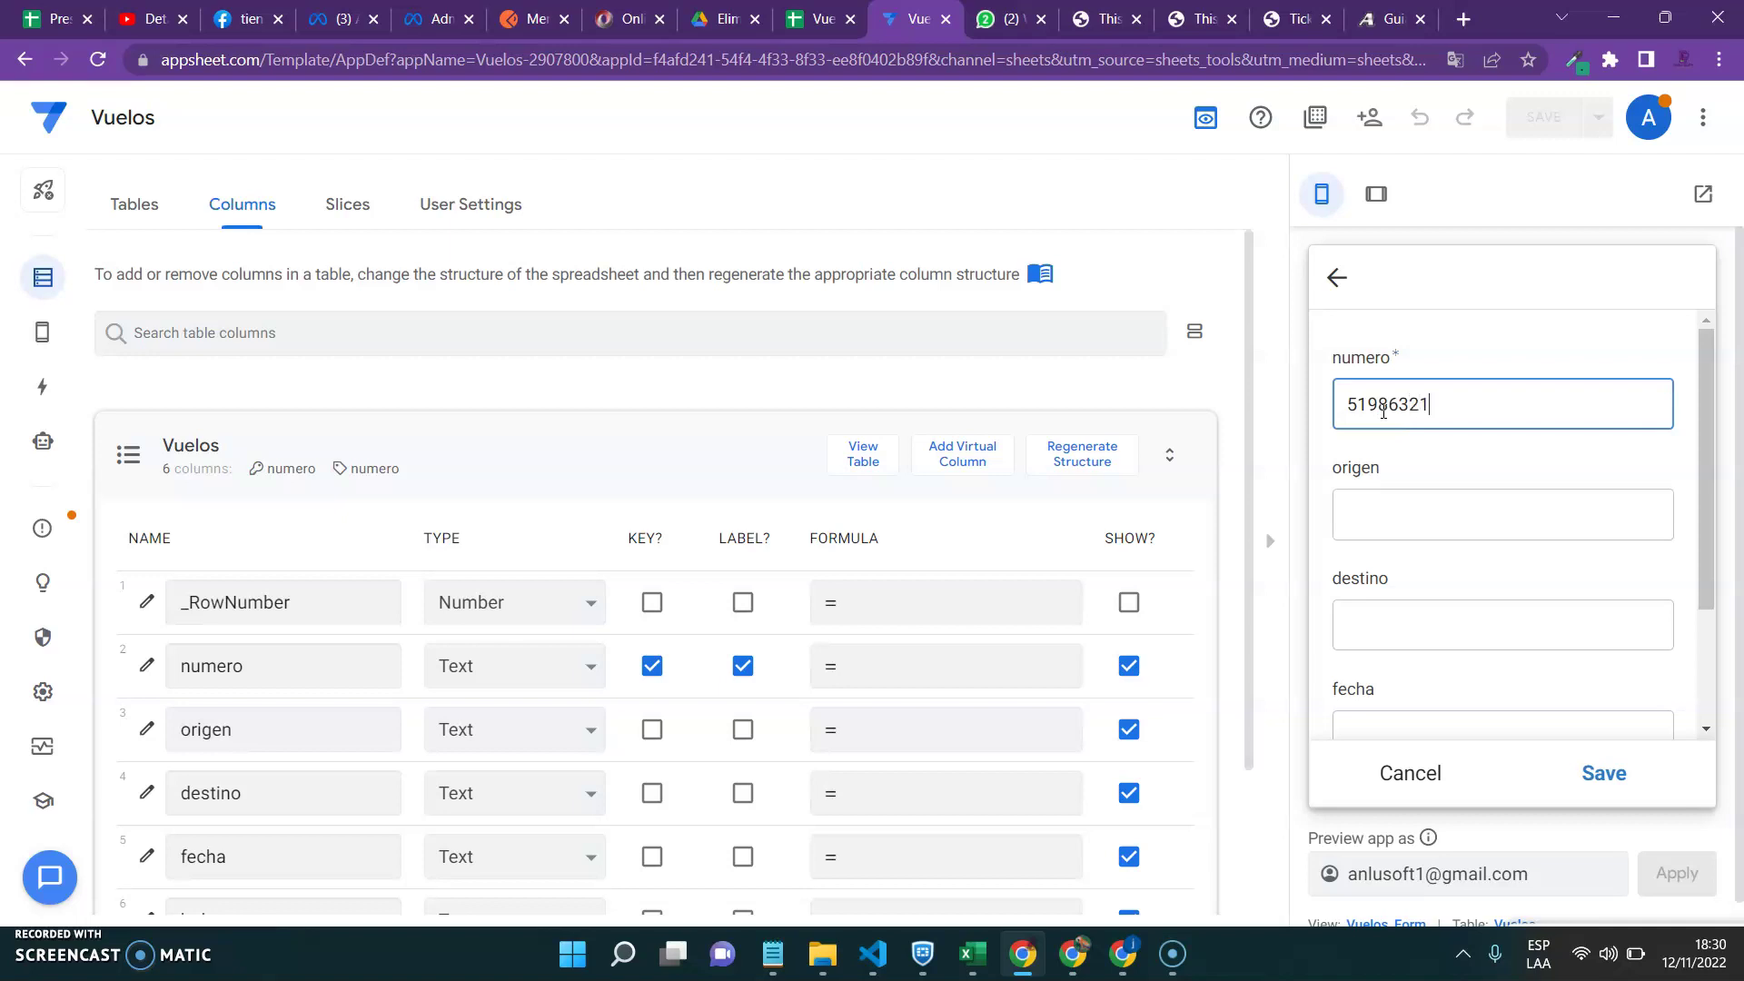
pyautogui.click(1385, 512)
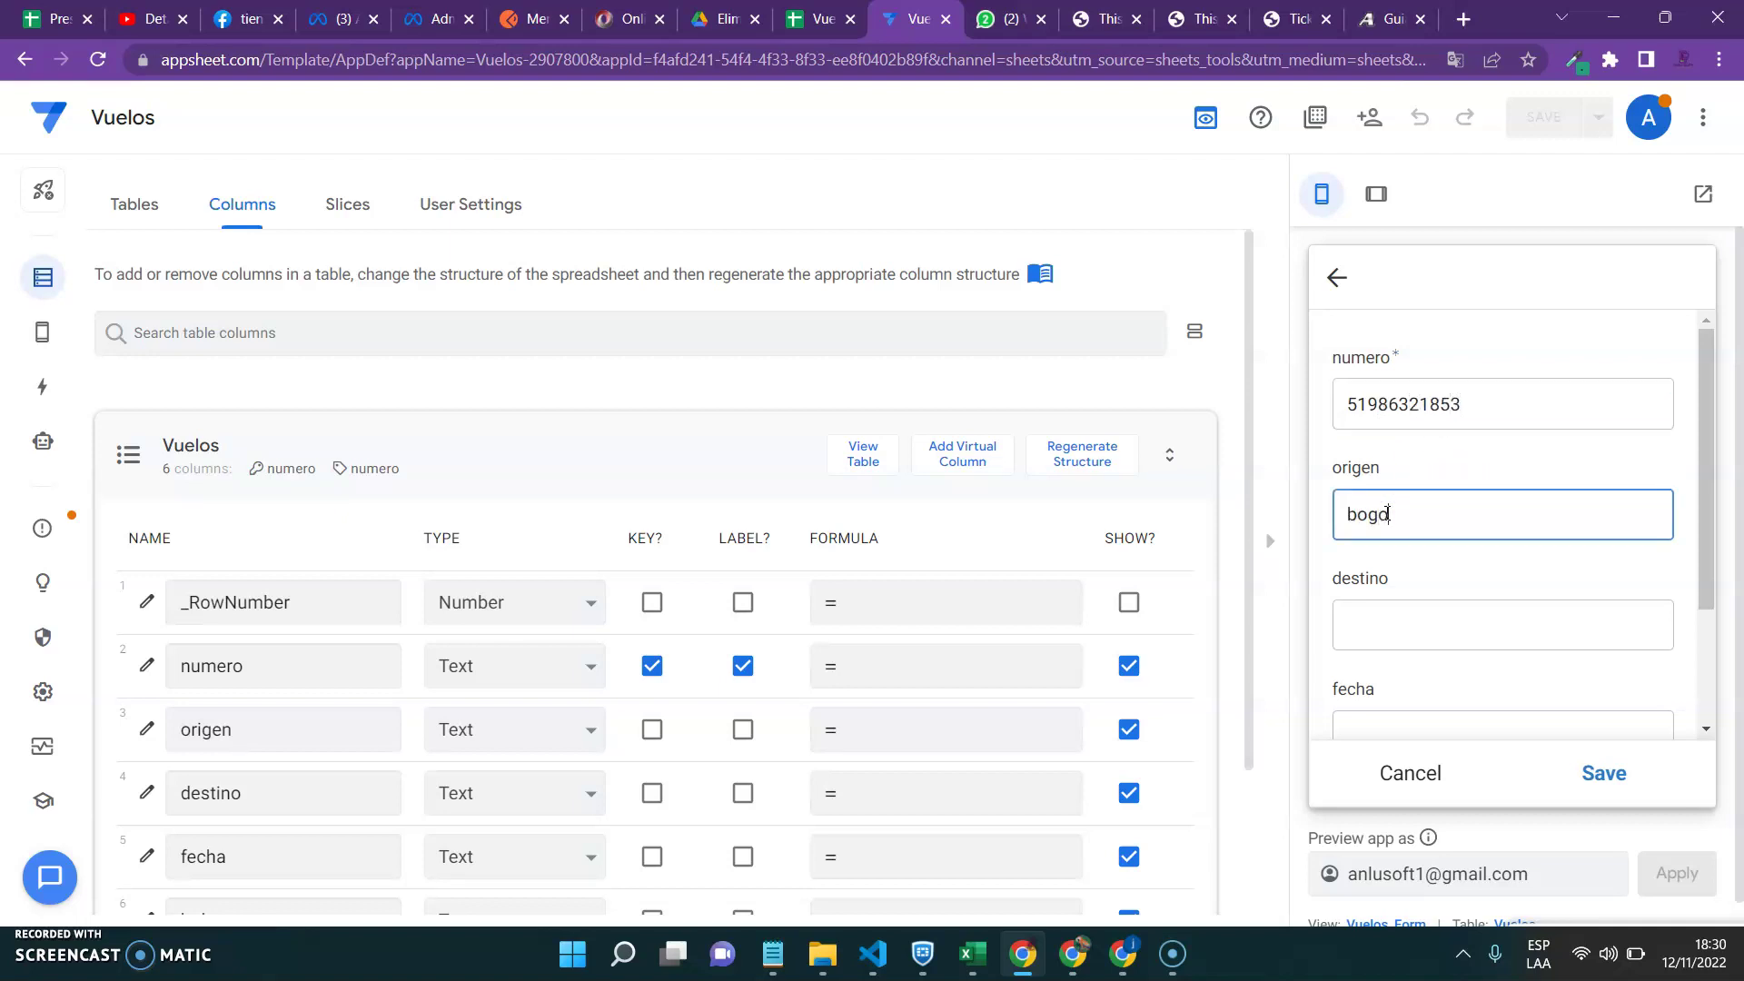
pyautogui.press('Tab')
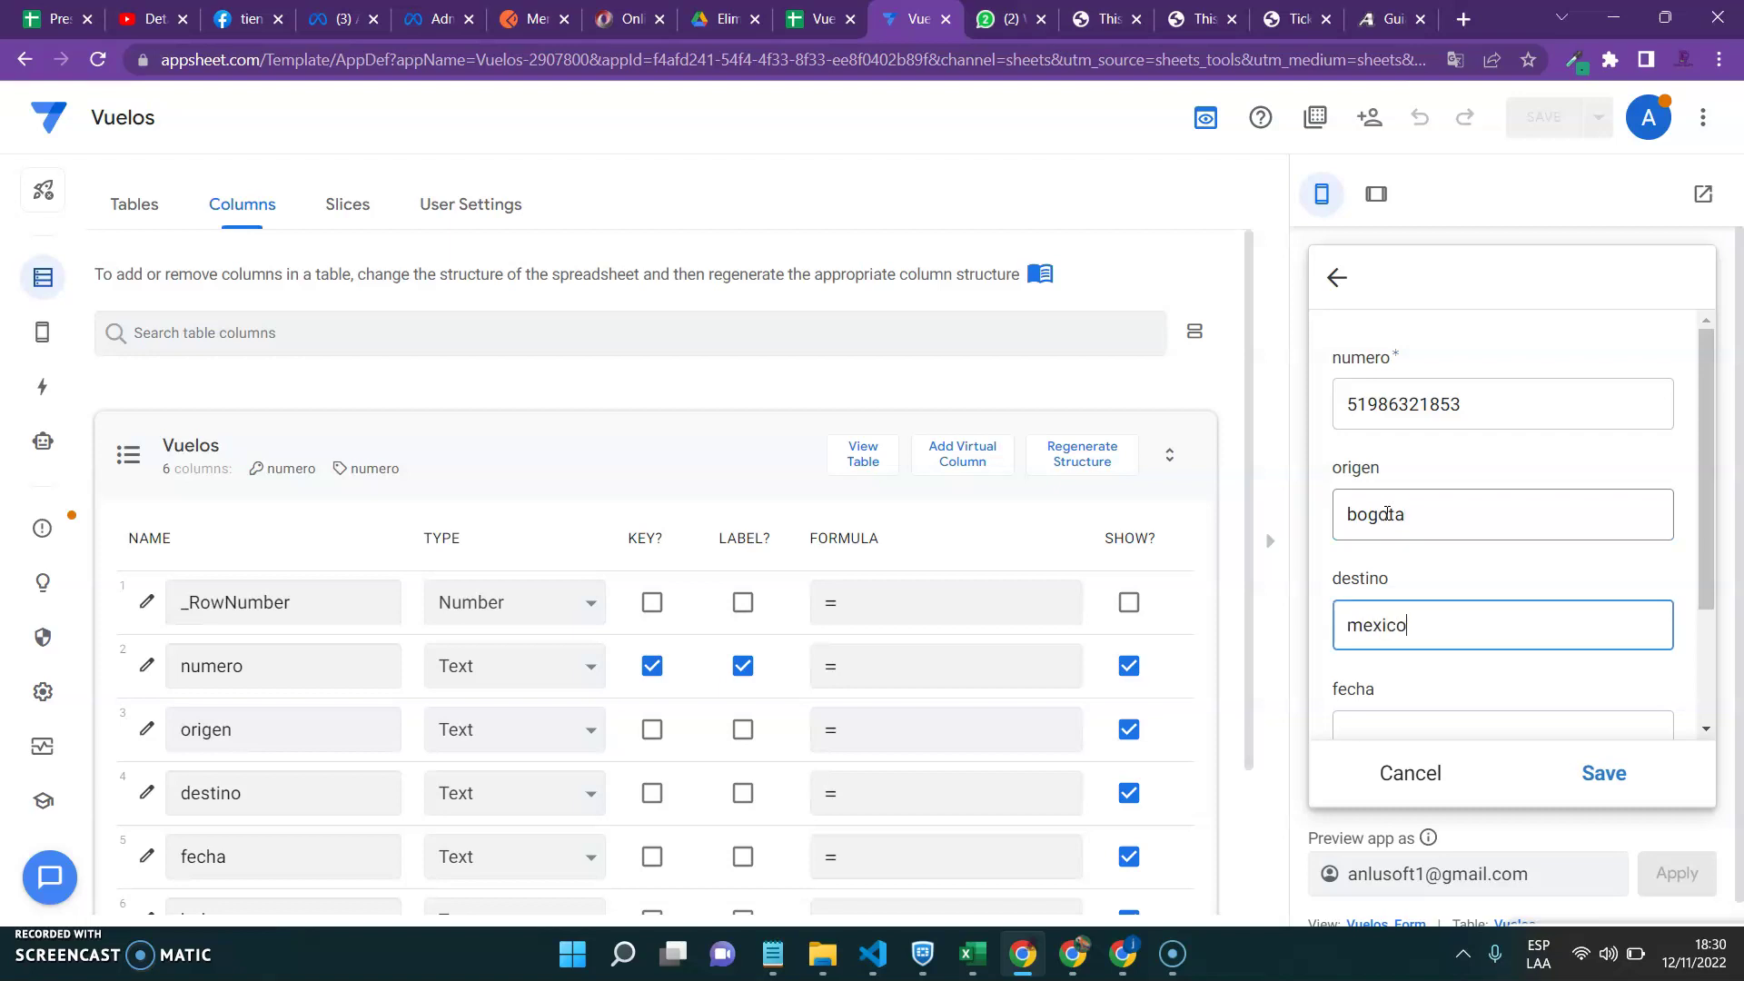
pyautogui.scroll(-2, 1693, 645)
pyautogui.click(1354, 576)
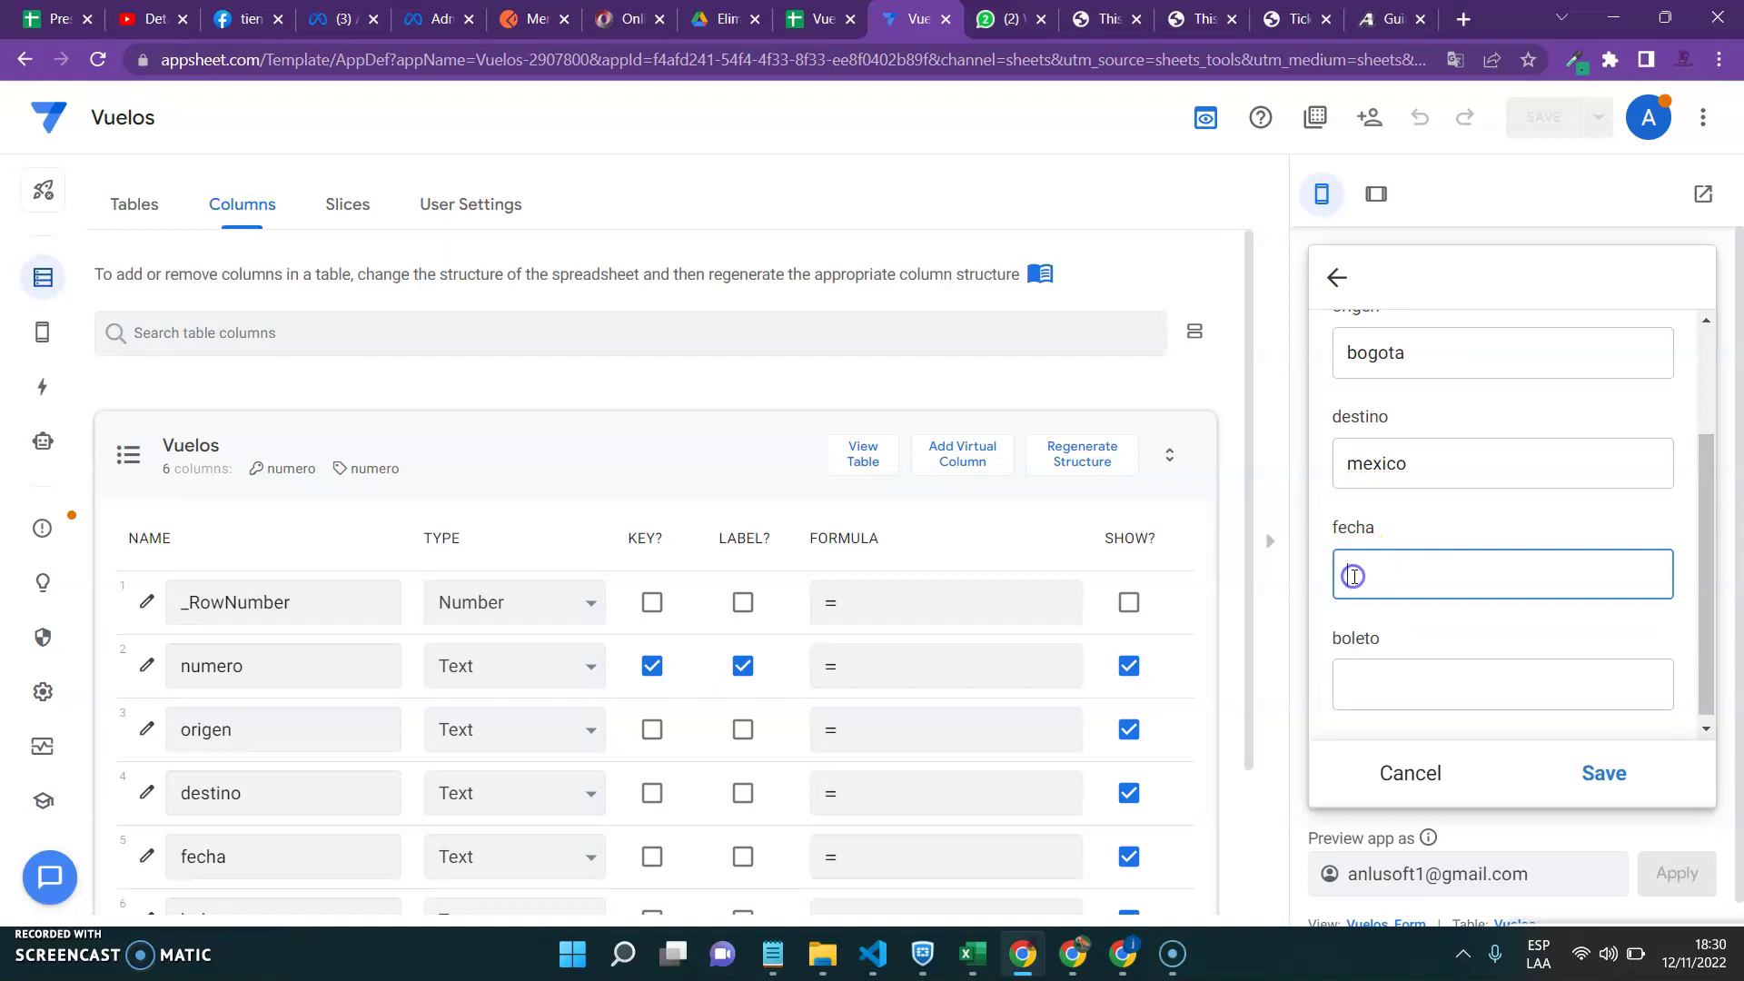
pyautogui.write('12/10/2022')
# - Paste the copied GuiaSeaWorld.pdf link into the record's boleto field and save the record
pyautogui.click(1421, 700)
pyautogui.hotkey('ctrl', 'v')
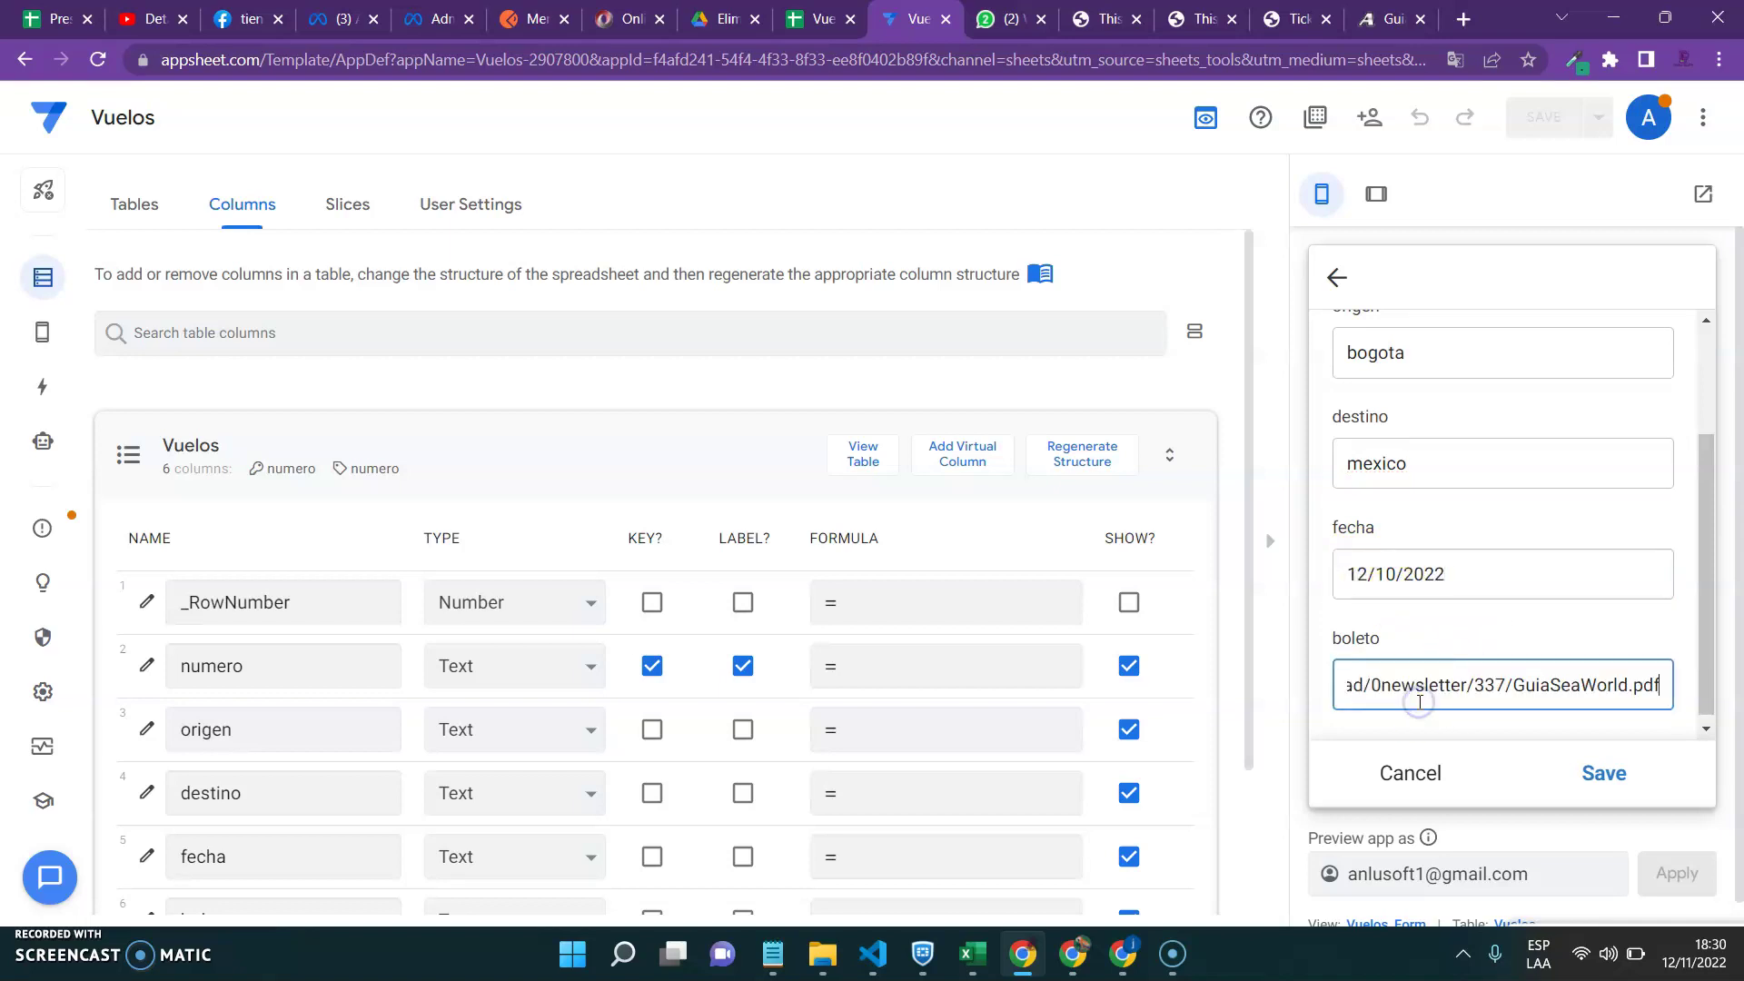
pyautogui.click(1601, 770)
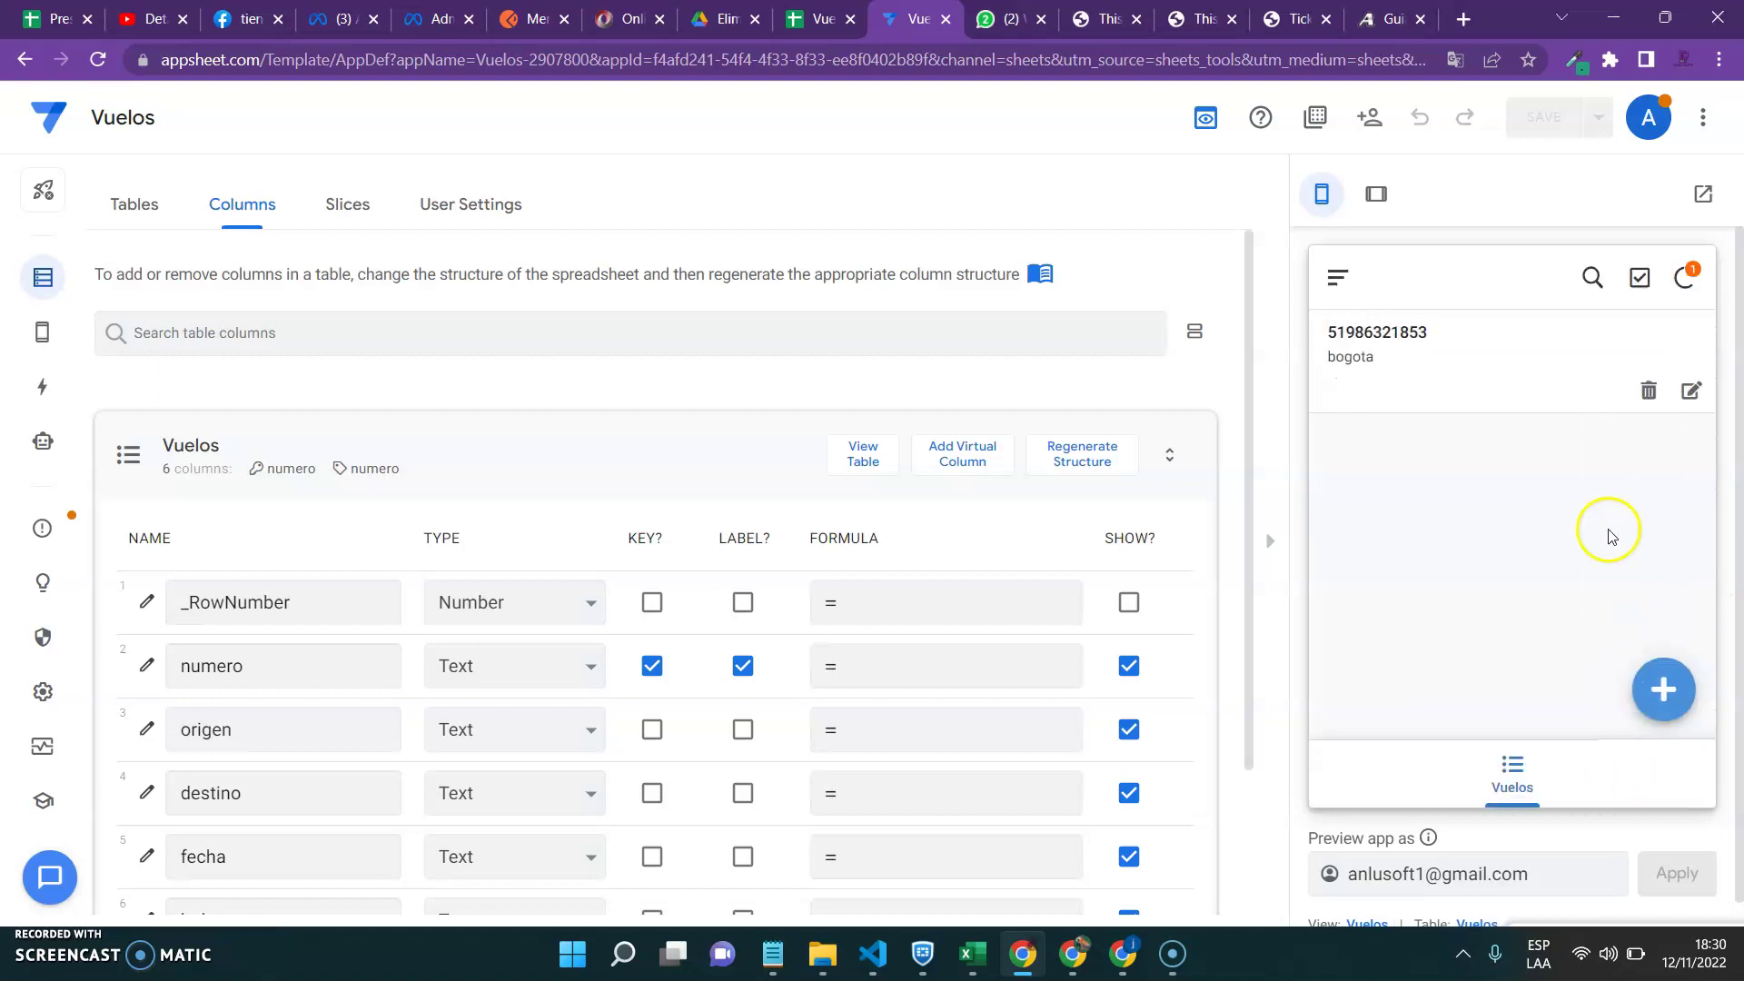
pyautogui.click(1689, 309)
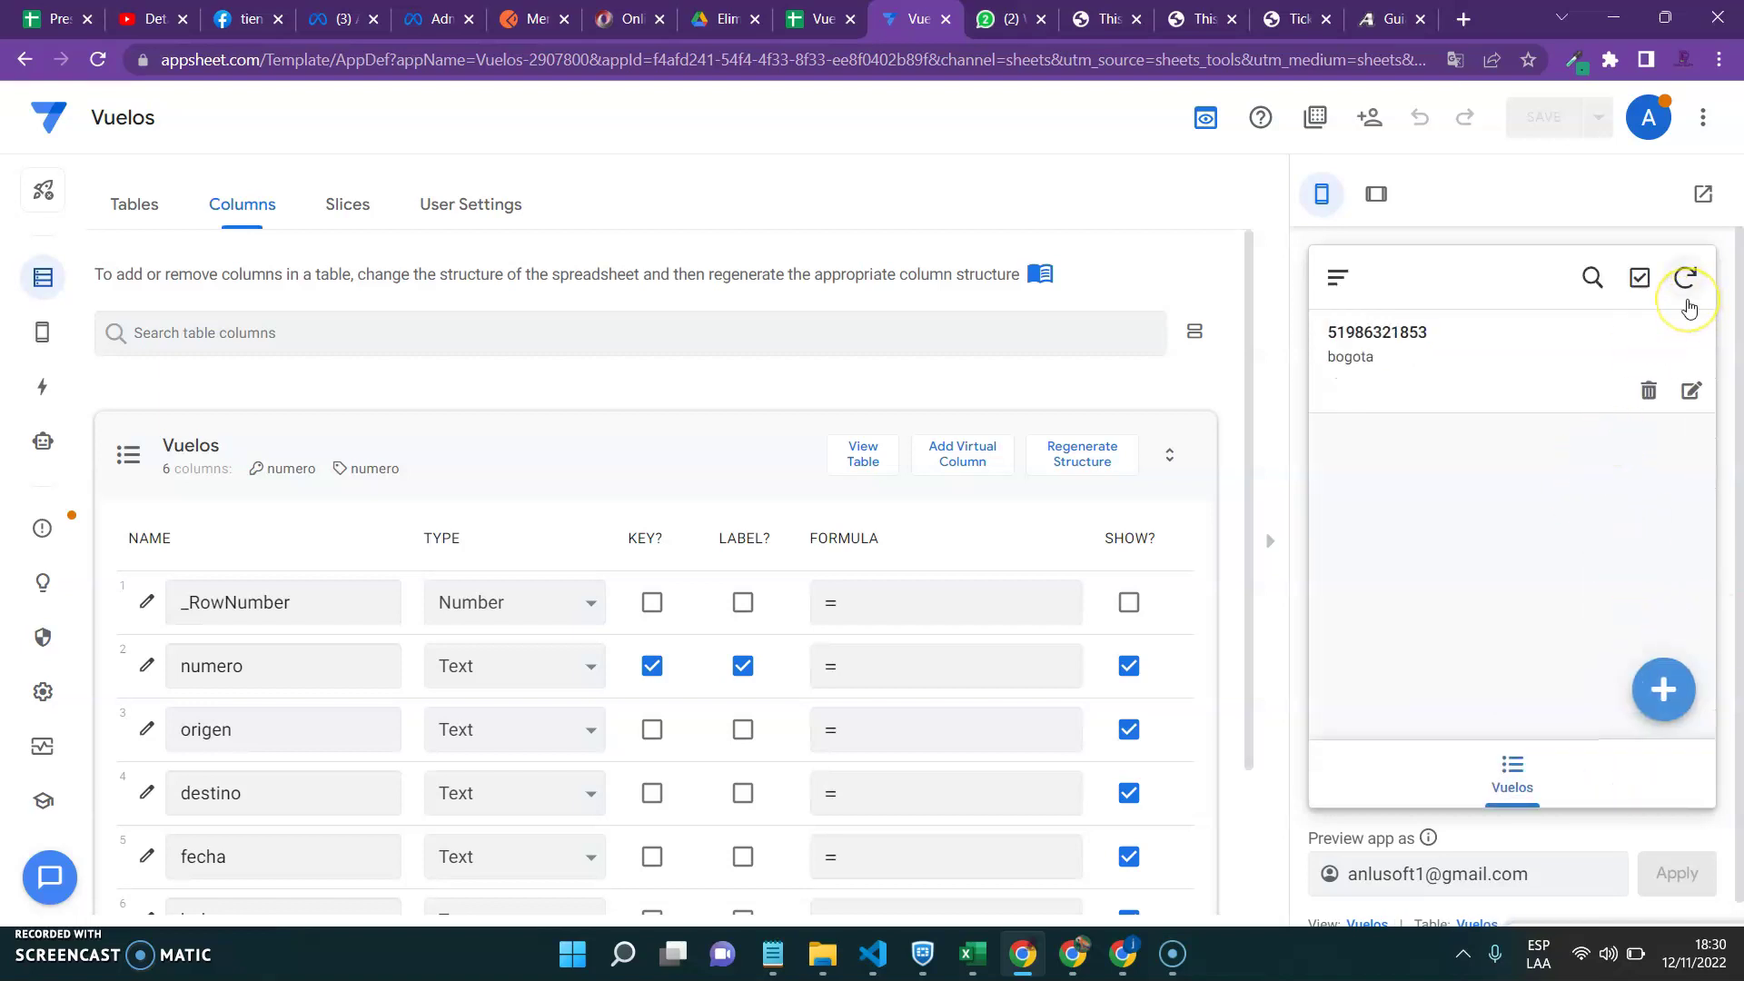
# - Switch to WhatsApp Web and open the boleto.pdf attached to the bogota-mexico flight confirmation to view its contents
pyautogui.click(1016, 22)
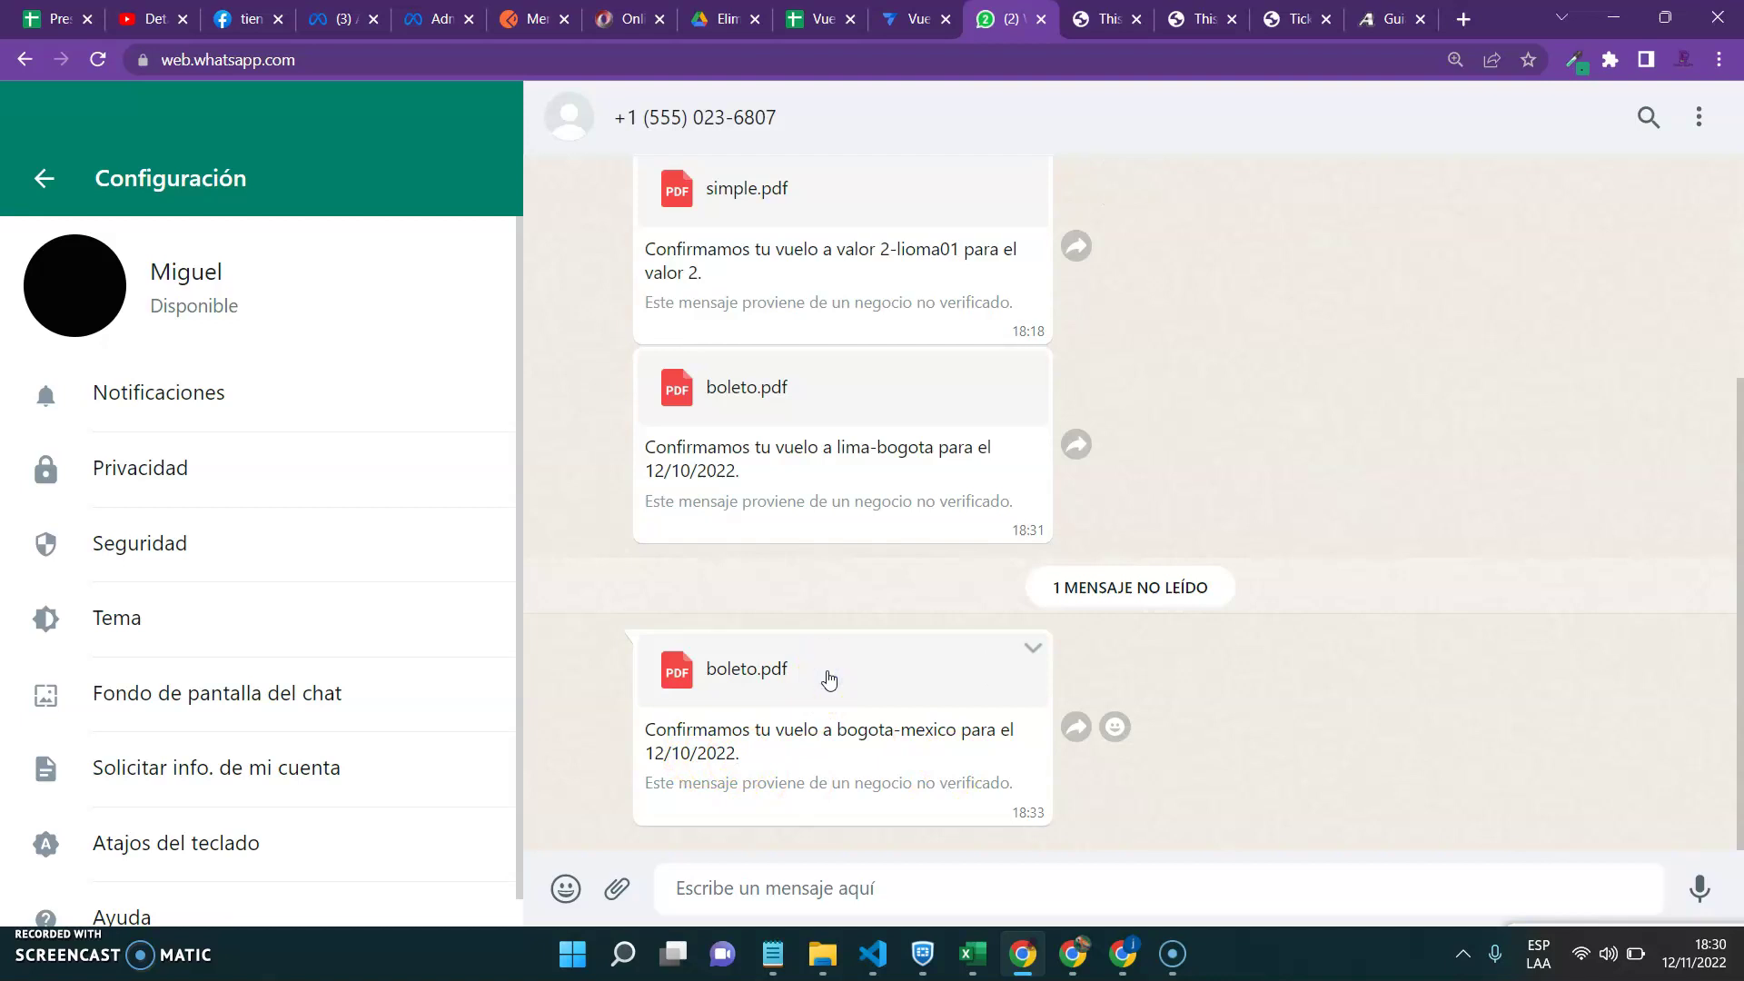
pyautogui.click(829, 680)
pyautogui.click(128, 895)
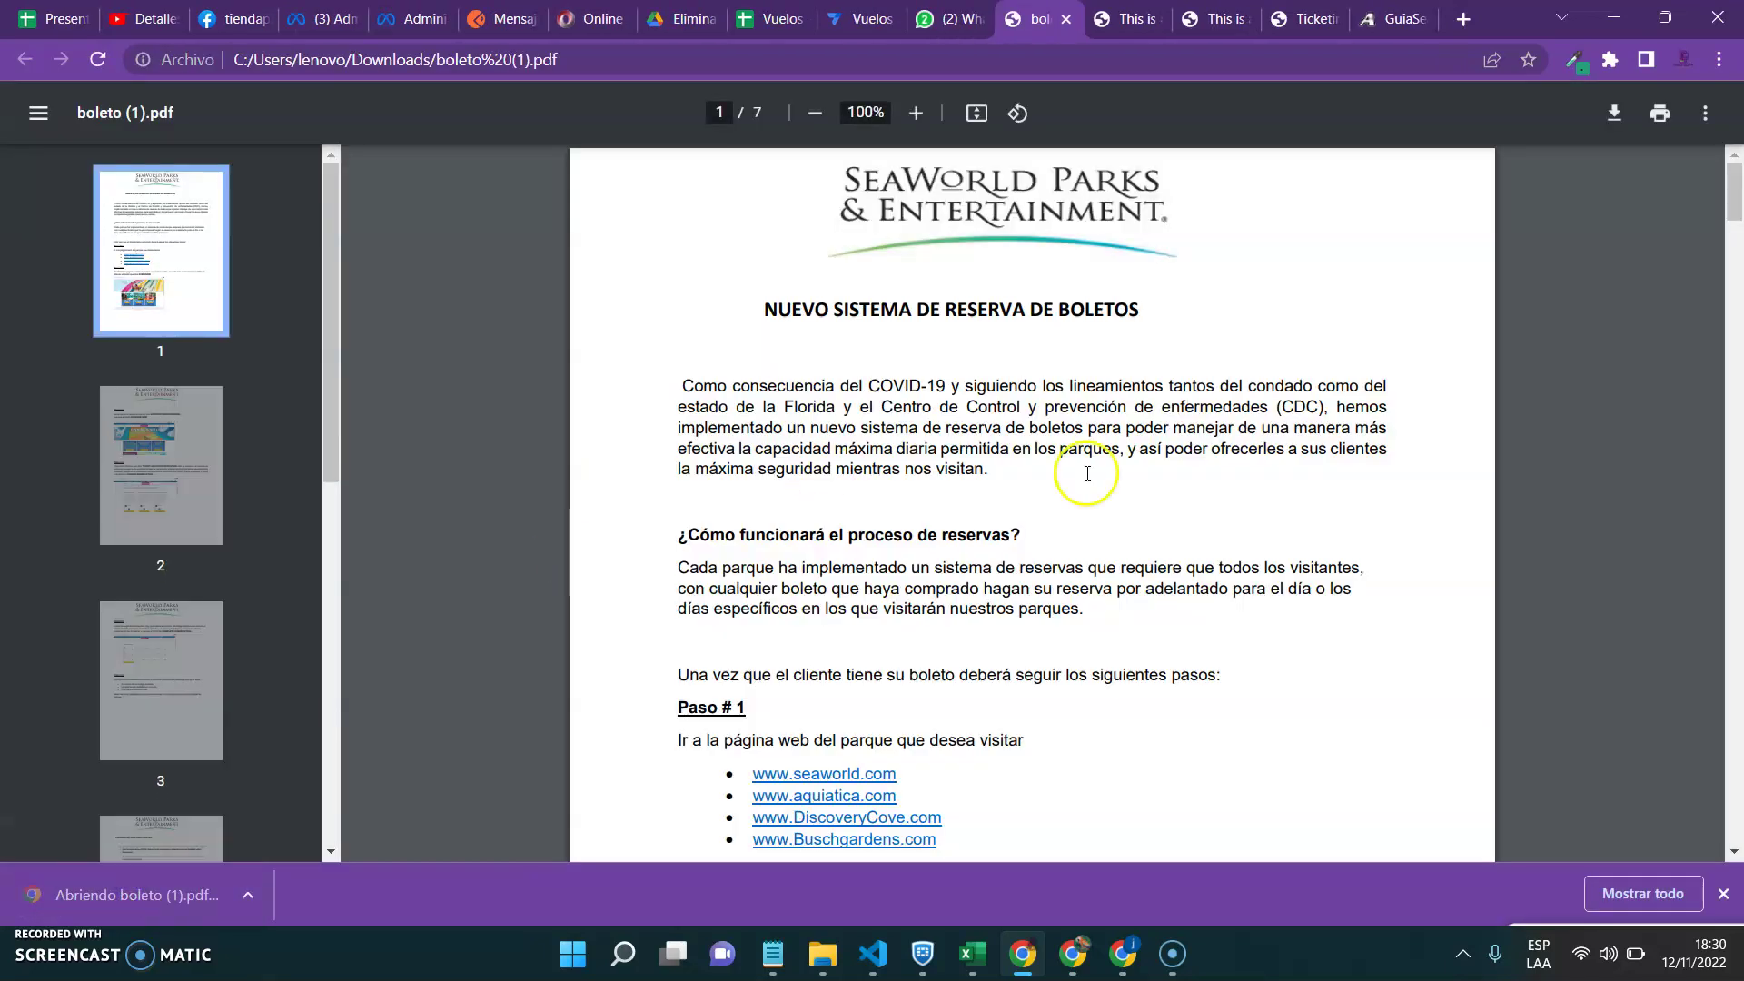
pyautogui.moveTo(1736, 223); pyautogui.dragTo(1737, 113)
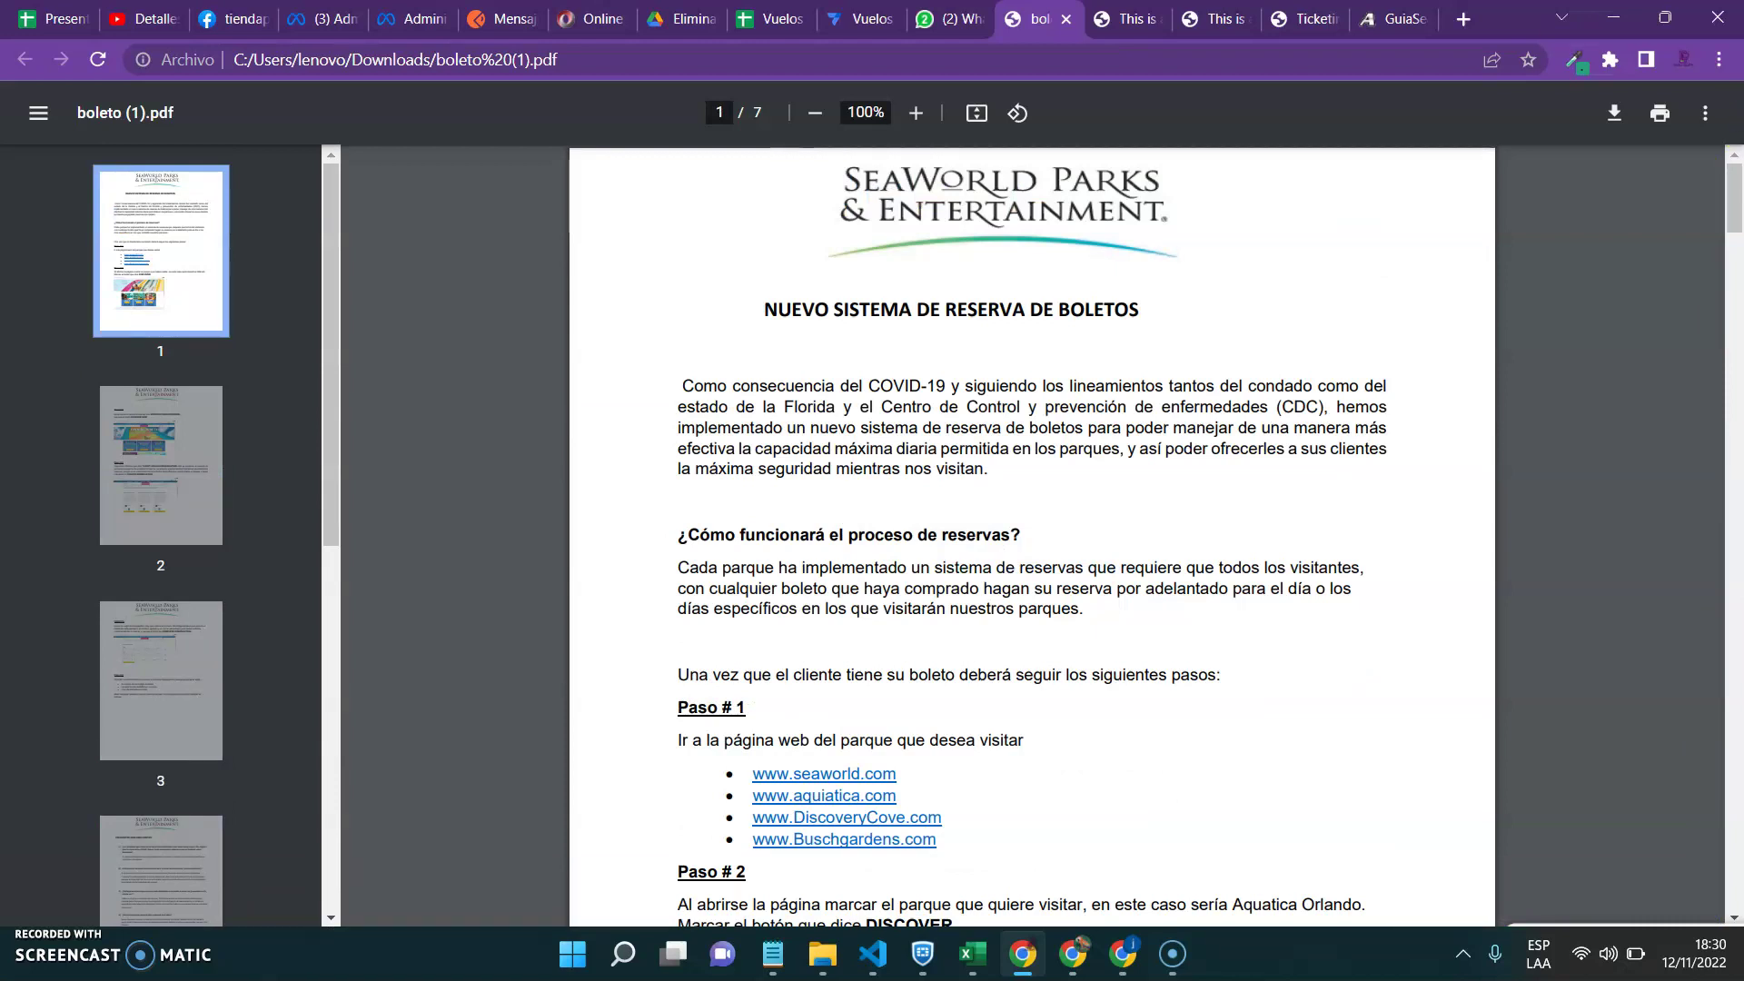
# - Go back over the AppSheet Vuelos app, the WhatsApp accounts overview and the sample_flight_confirmation message template
pyautogui.click(863, 18)
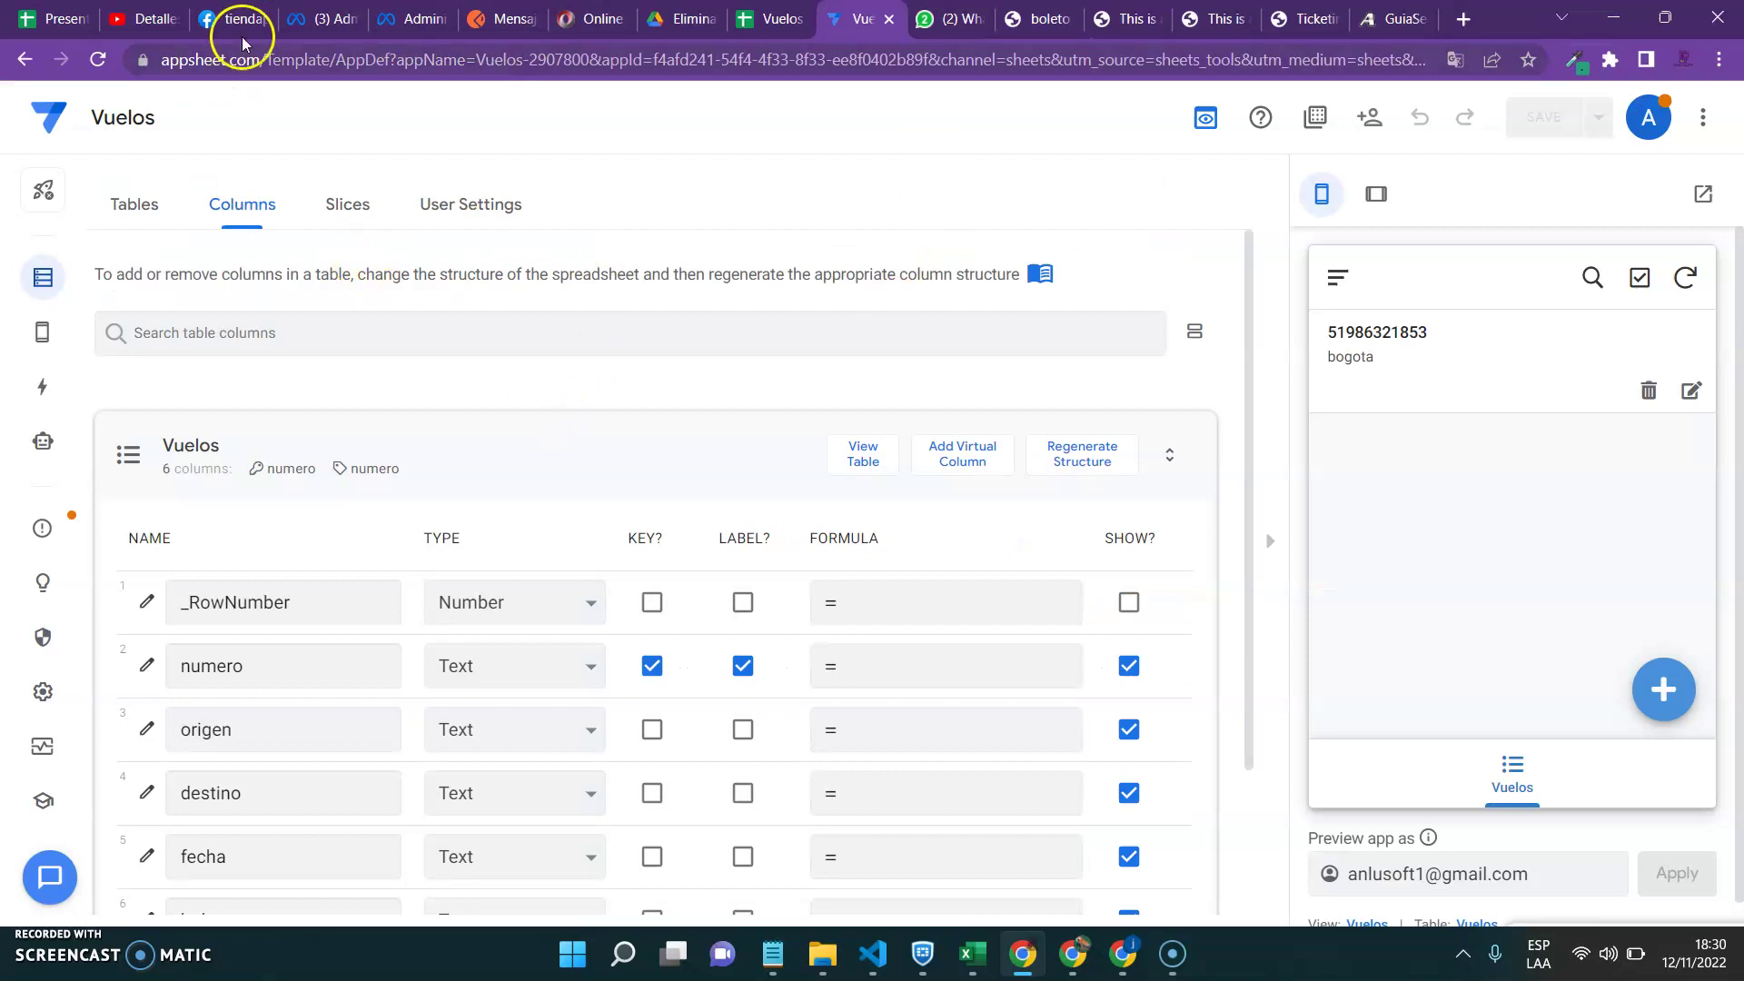
pyautogui.click(322, 18)
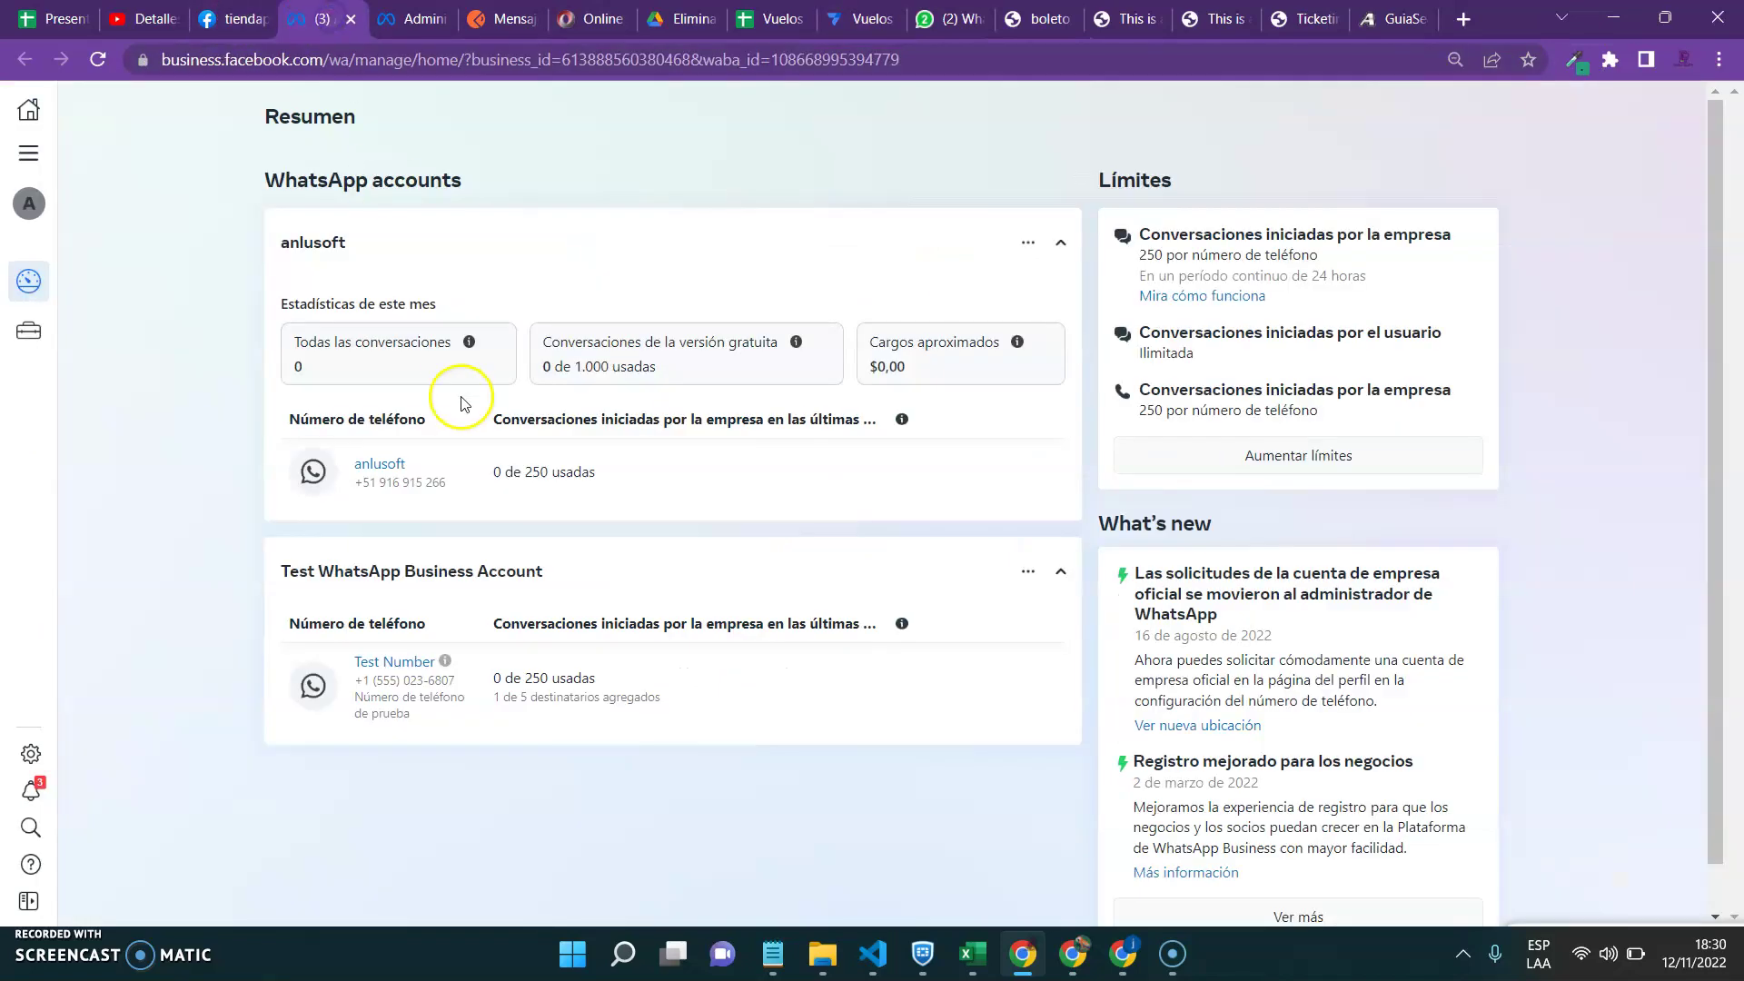
pyautogui.hotkey('ctrl', 'Tab')
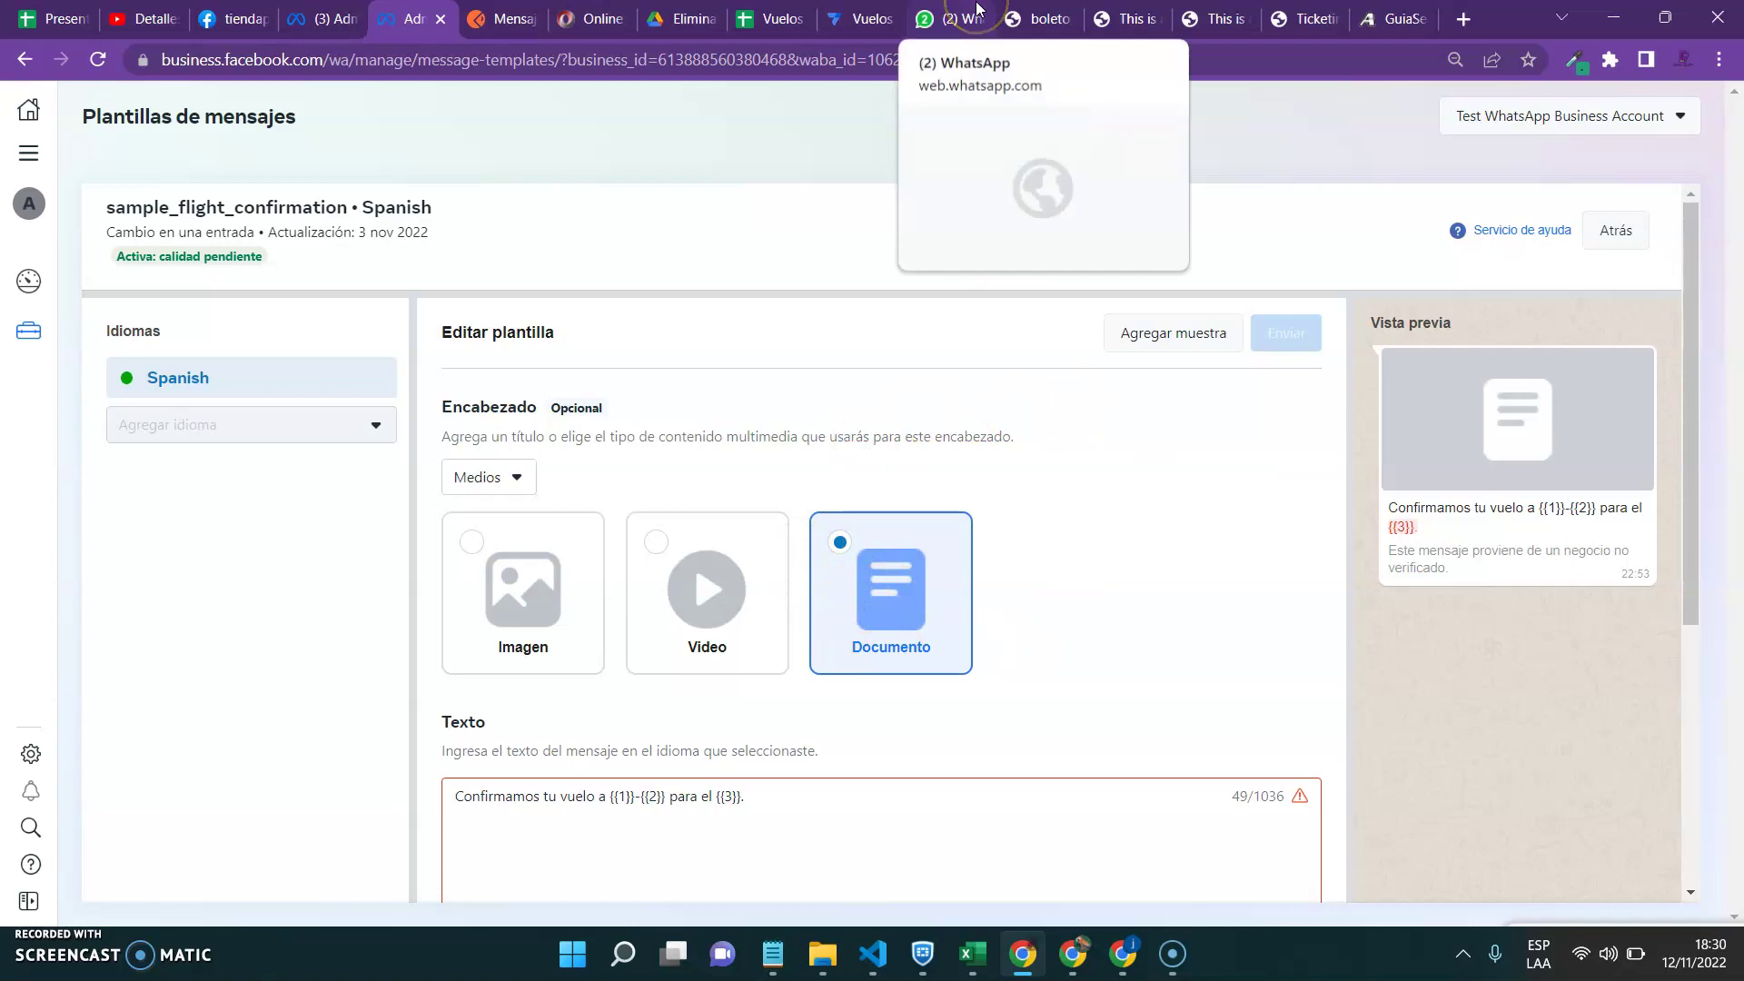
# - Switch to the Notepad notes and highlight the JSON message body and its <<[numero]>> tag
pyautogui.moveTo(777, 952)
pyautogui.click(785, 837)
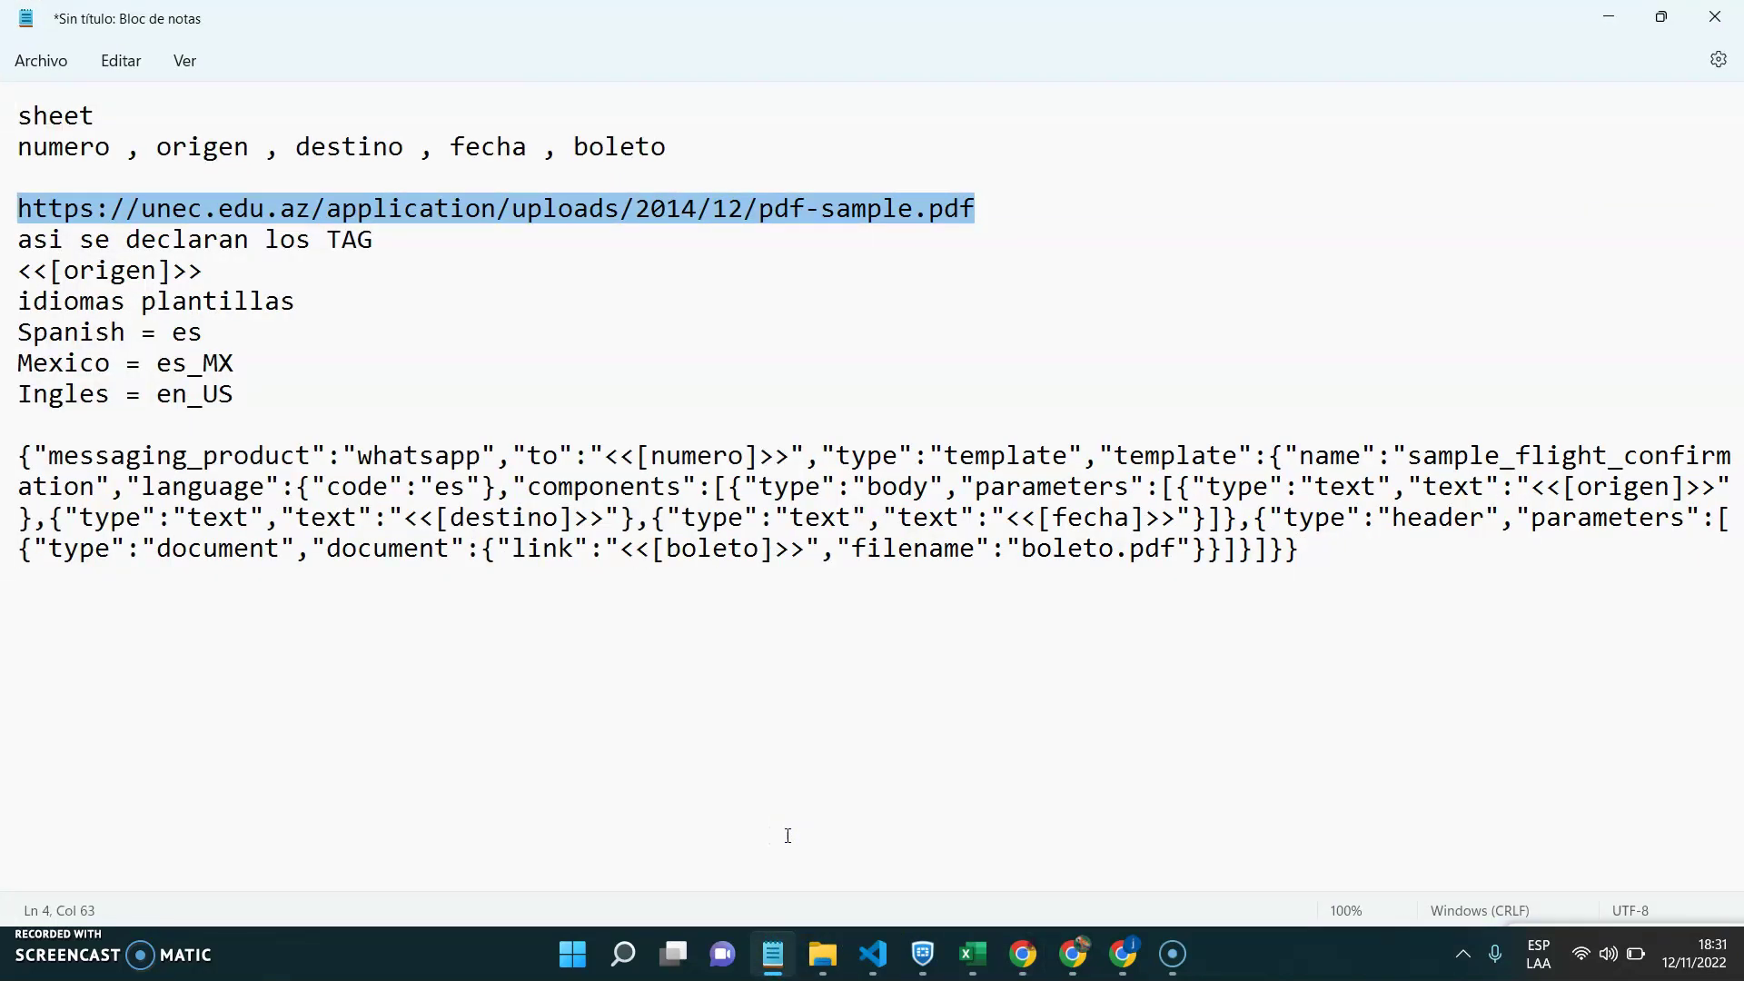
pyautogui.moveTo(1301, 551); pyautogui.dragTo(19, 454)
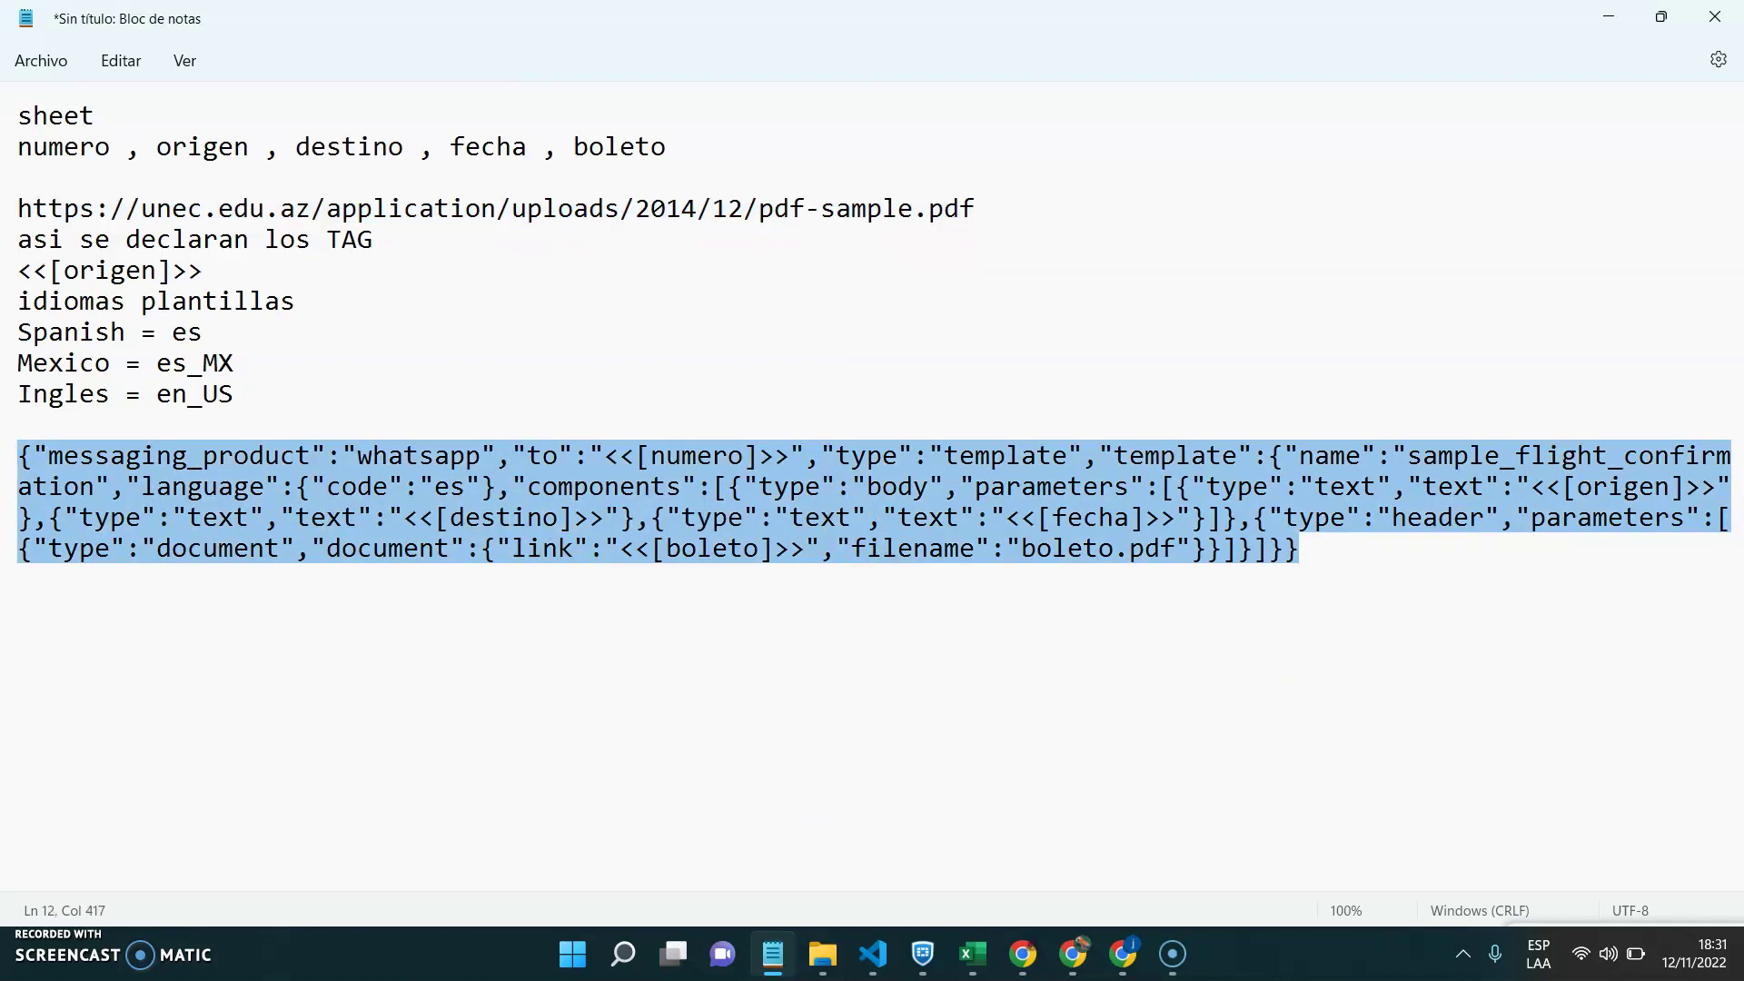
pyautogui.moveTo(1312, 561); pyautogui.dragTo(18, 454)
pyautogui.click(809, 472)
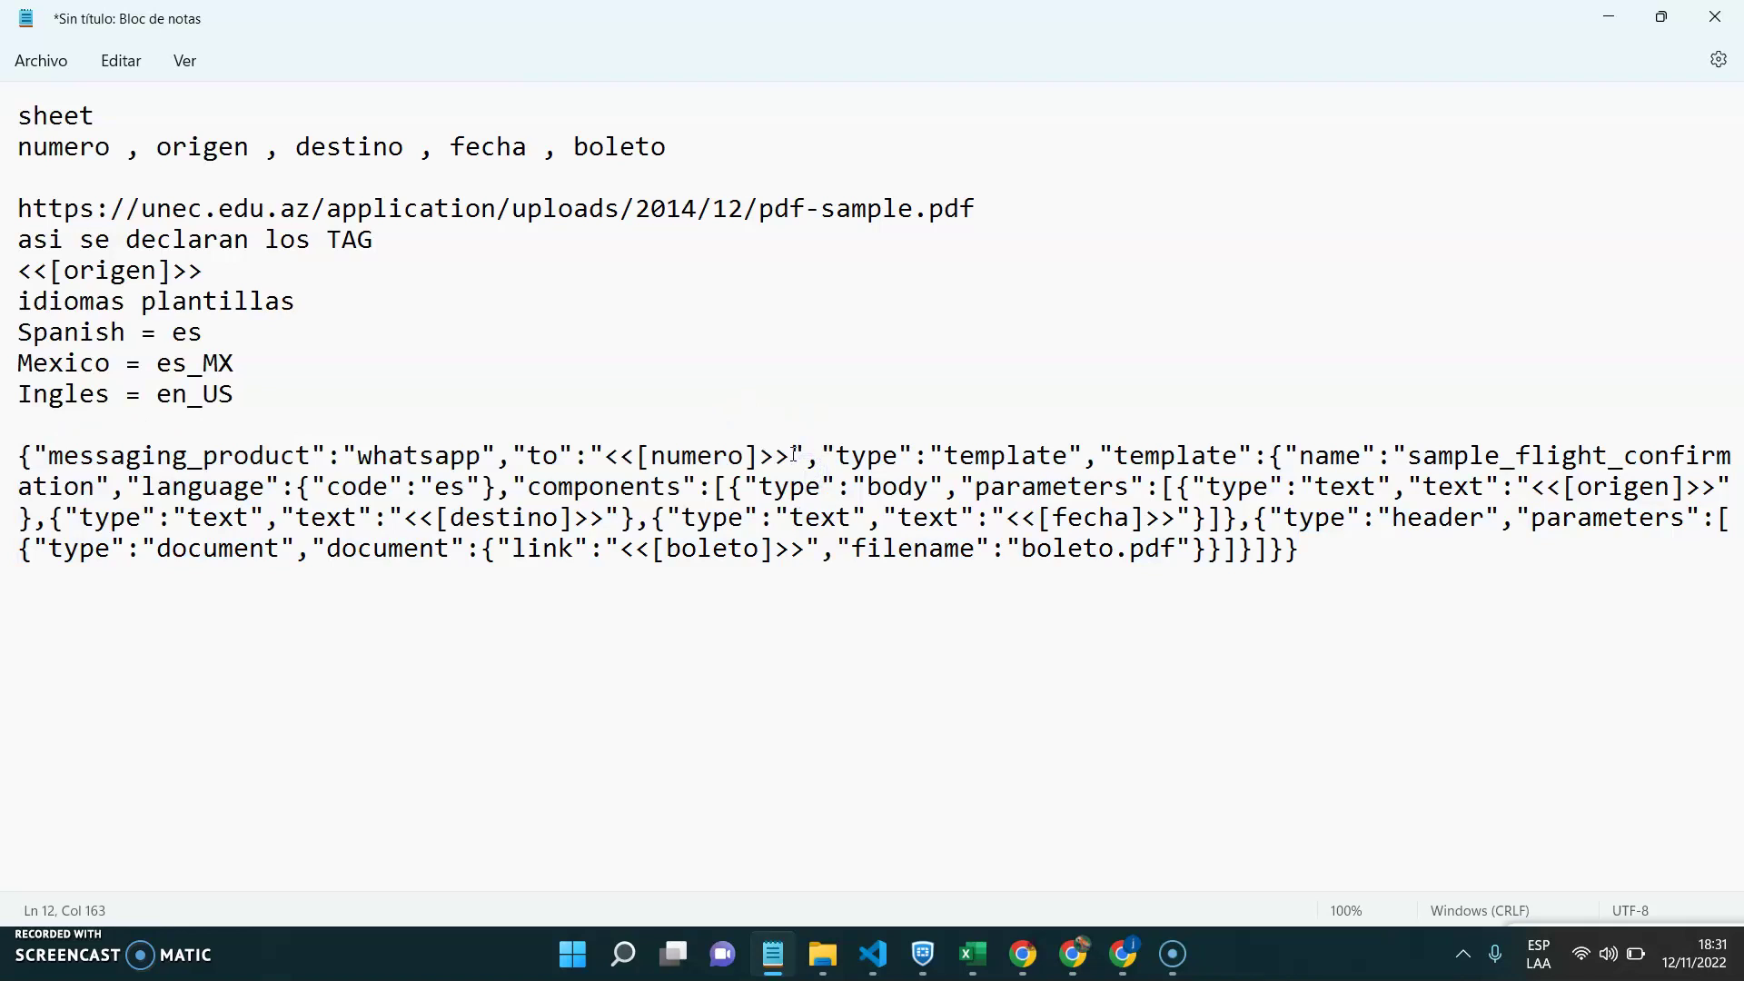
pyautogui.moveTo(788, 455); pyautogui.dragTo(654, 454)
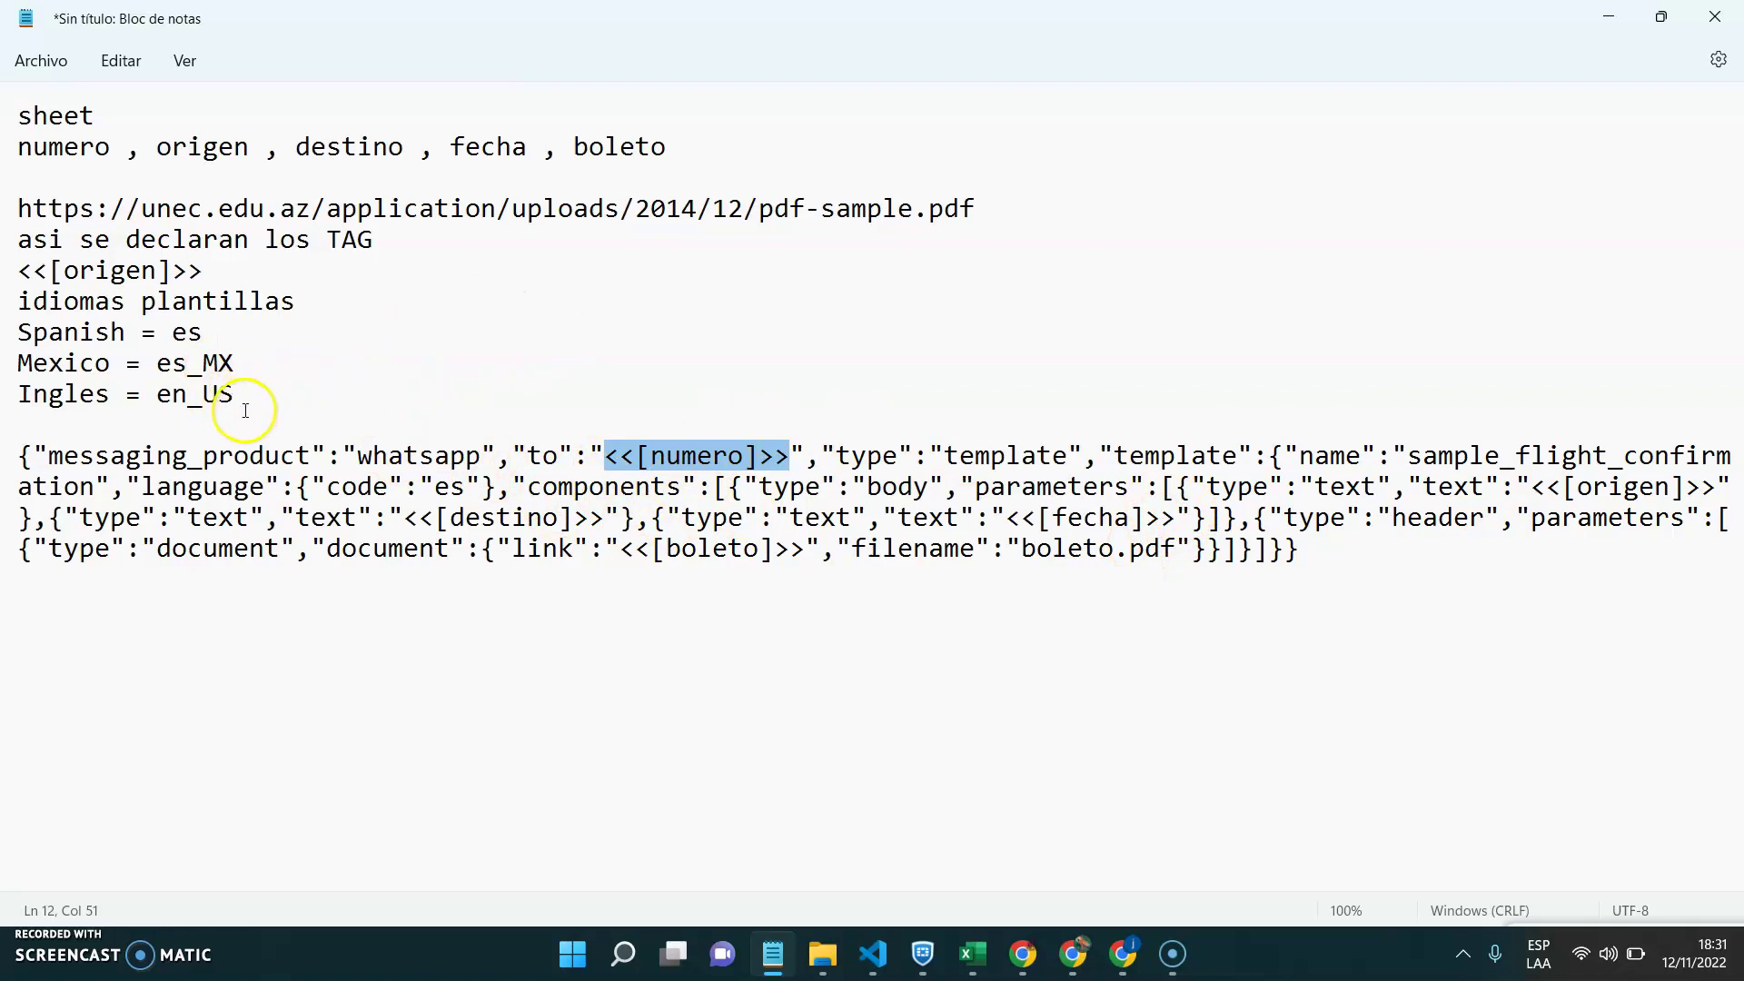
# - Highlight the pdf-sample.pdf link and the list of template language codes in the notes
pyautogui.moveTo(985, 215); pyautogui.dragTo(18, 209)
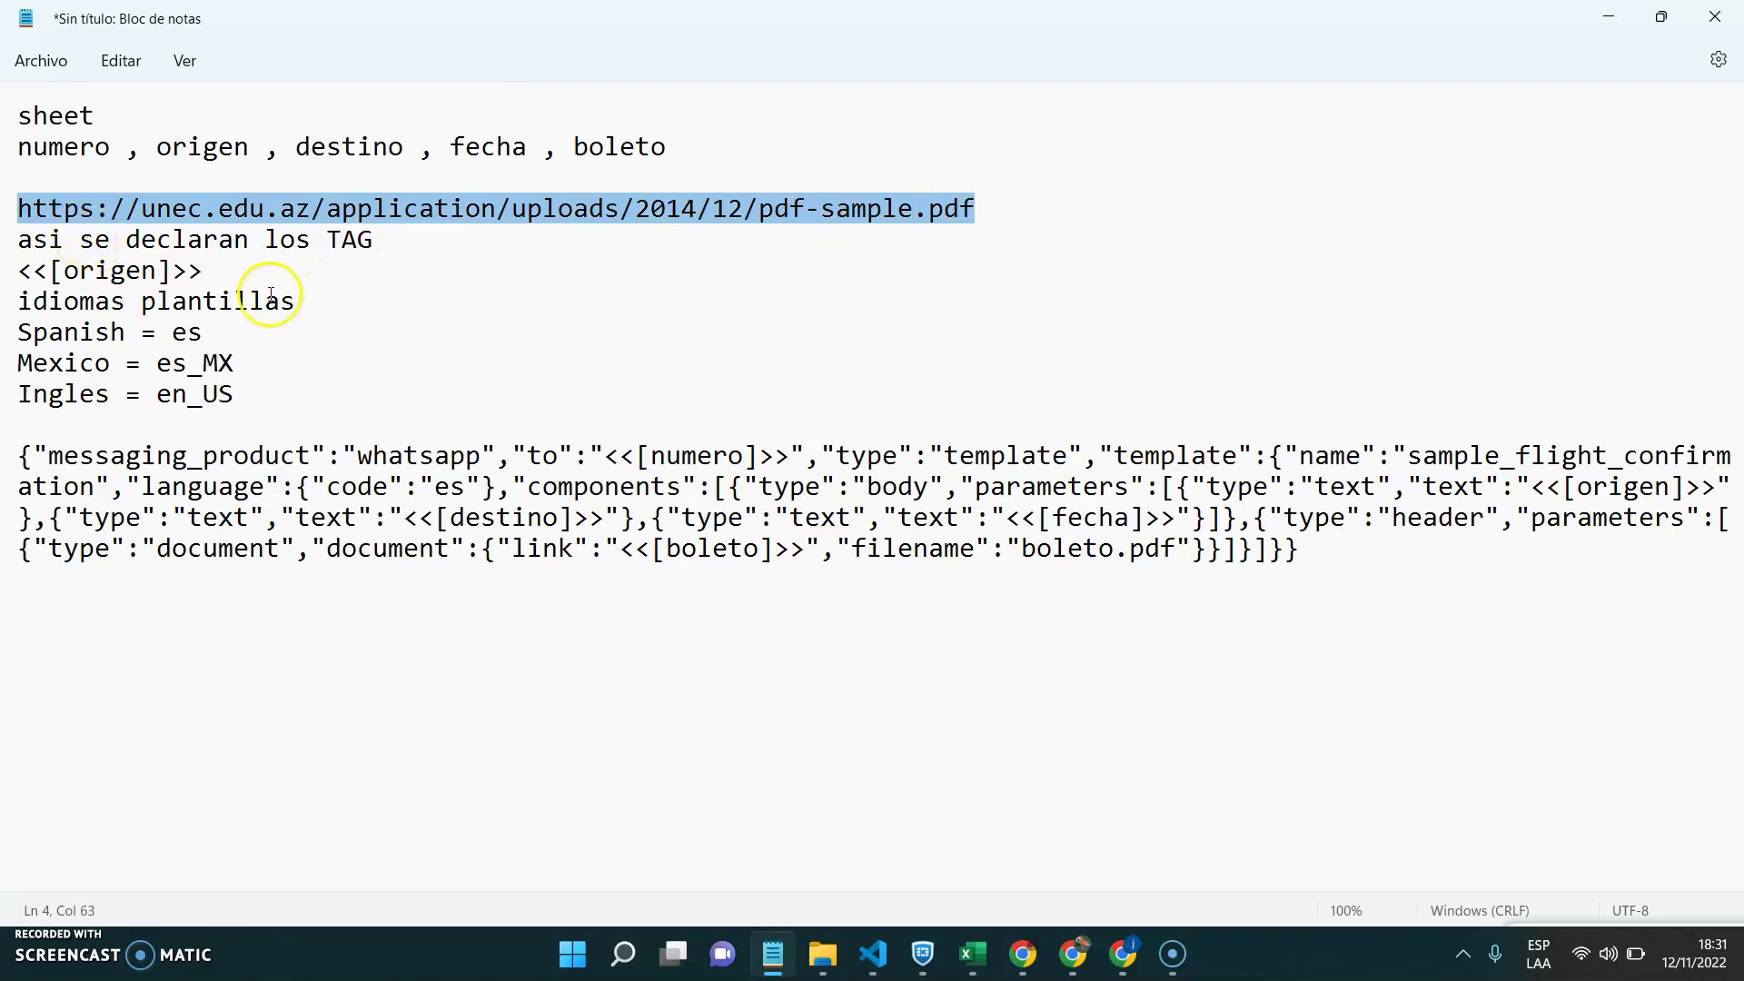
pyautogui.moveTo(18, 300); pyautogui.dragTo(293, 413)
pyautogui.hotkey('shift', 'Left')
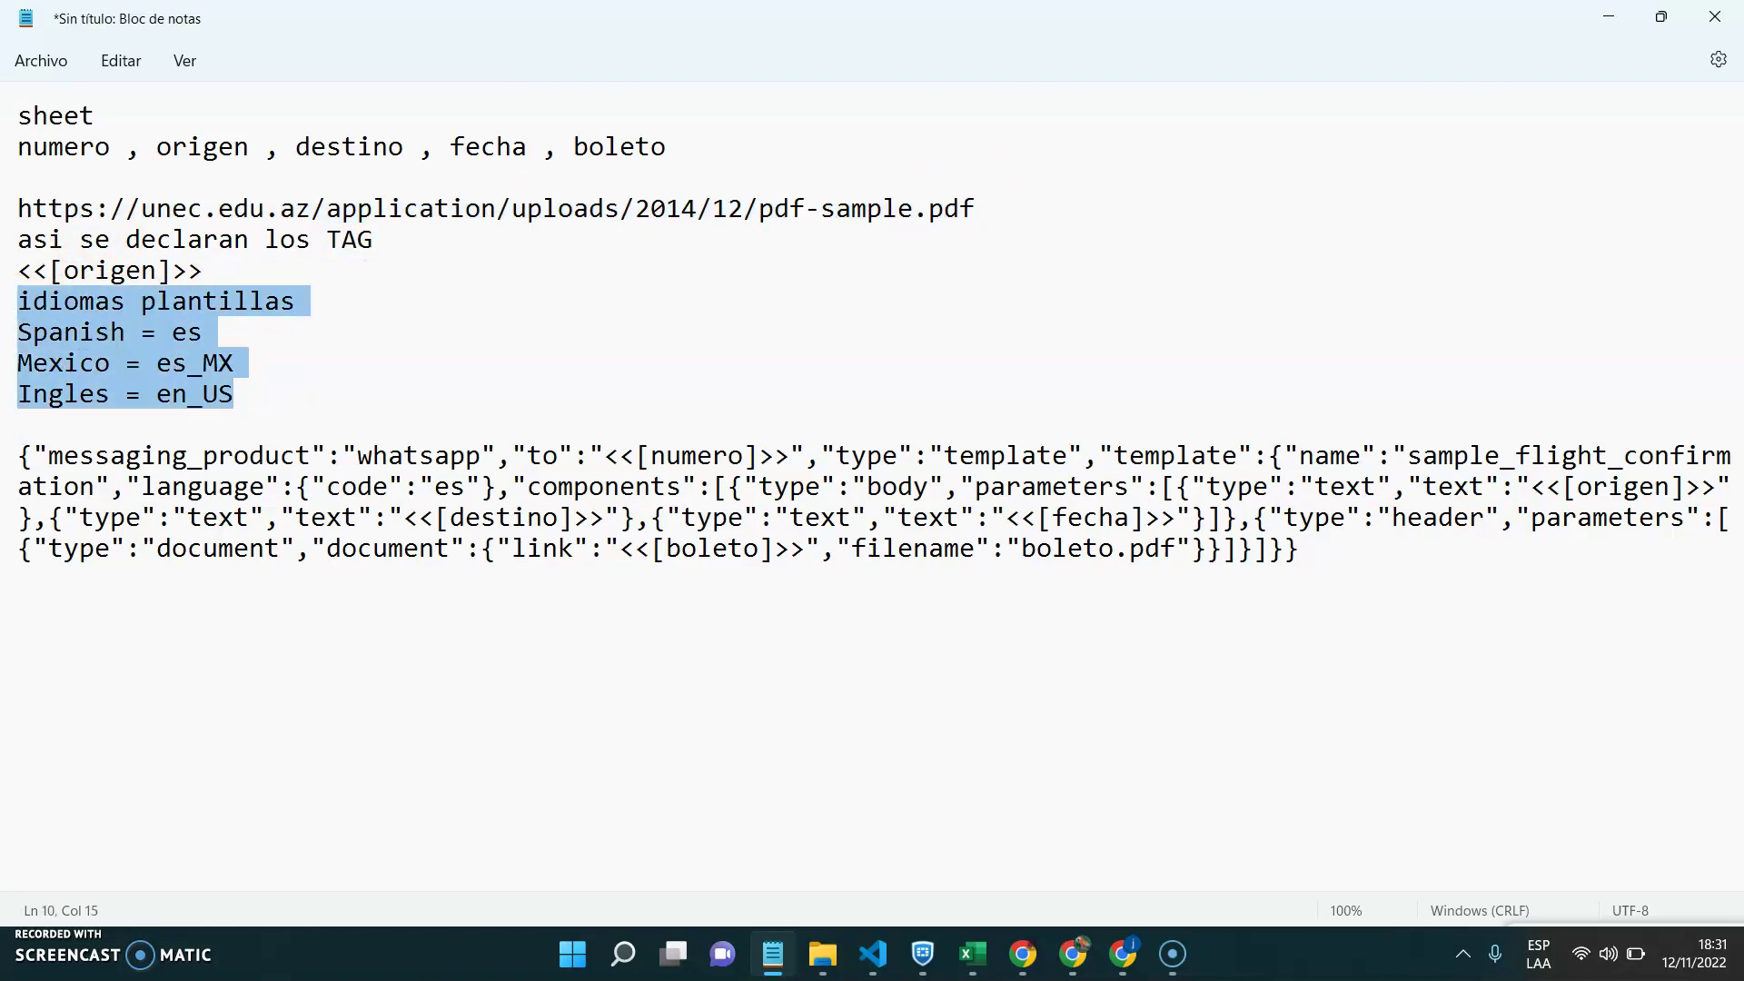